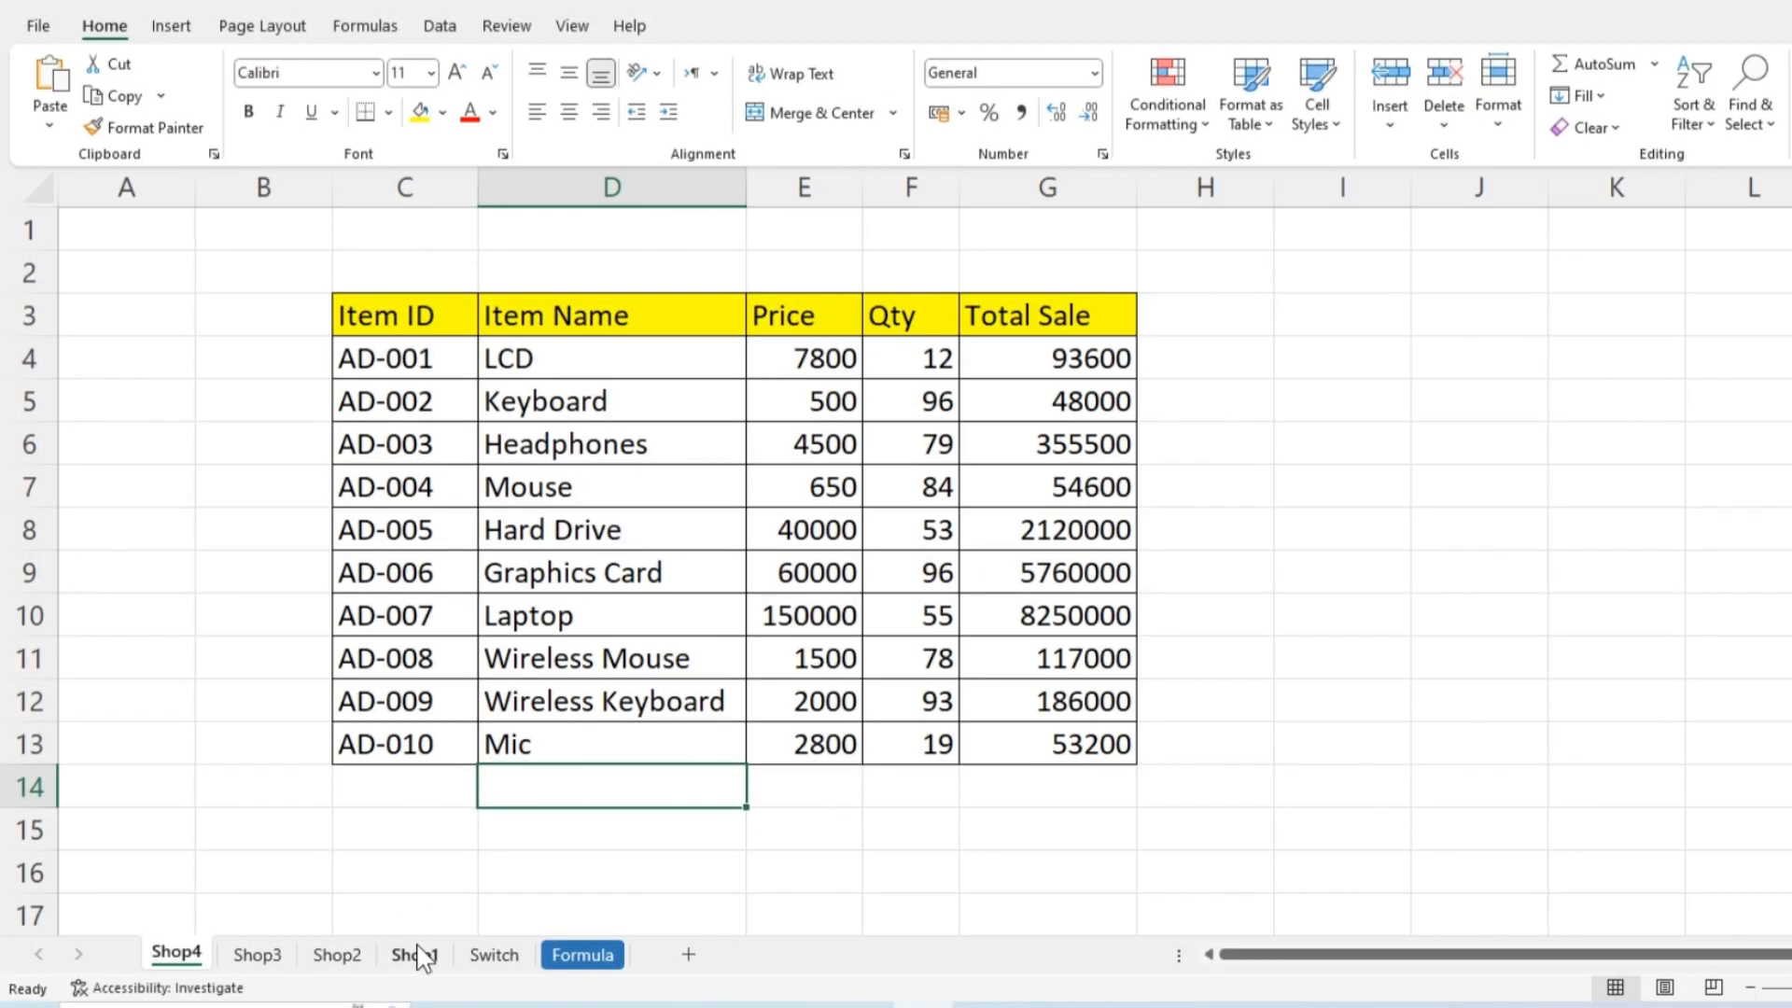
Step: Review the sales tables on the Shop1, Shop2, Shop3 and Shop4 sheets, finishing on the Shop1 data range C3:G13
left_click(416, 952)
left_click(337, 954)
left_click(257, 953)
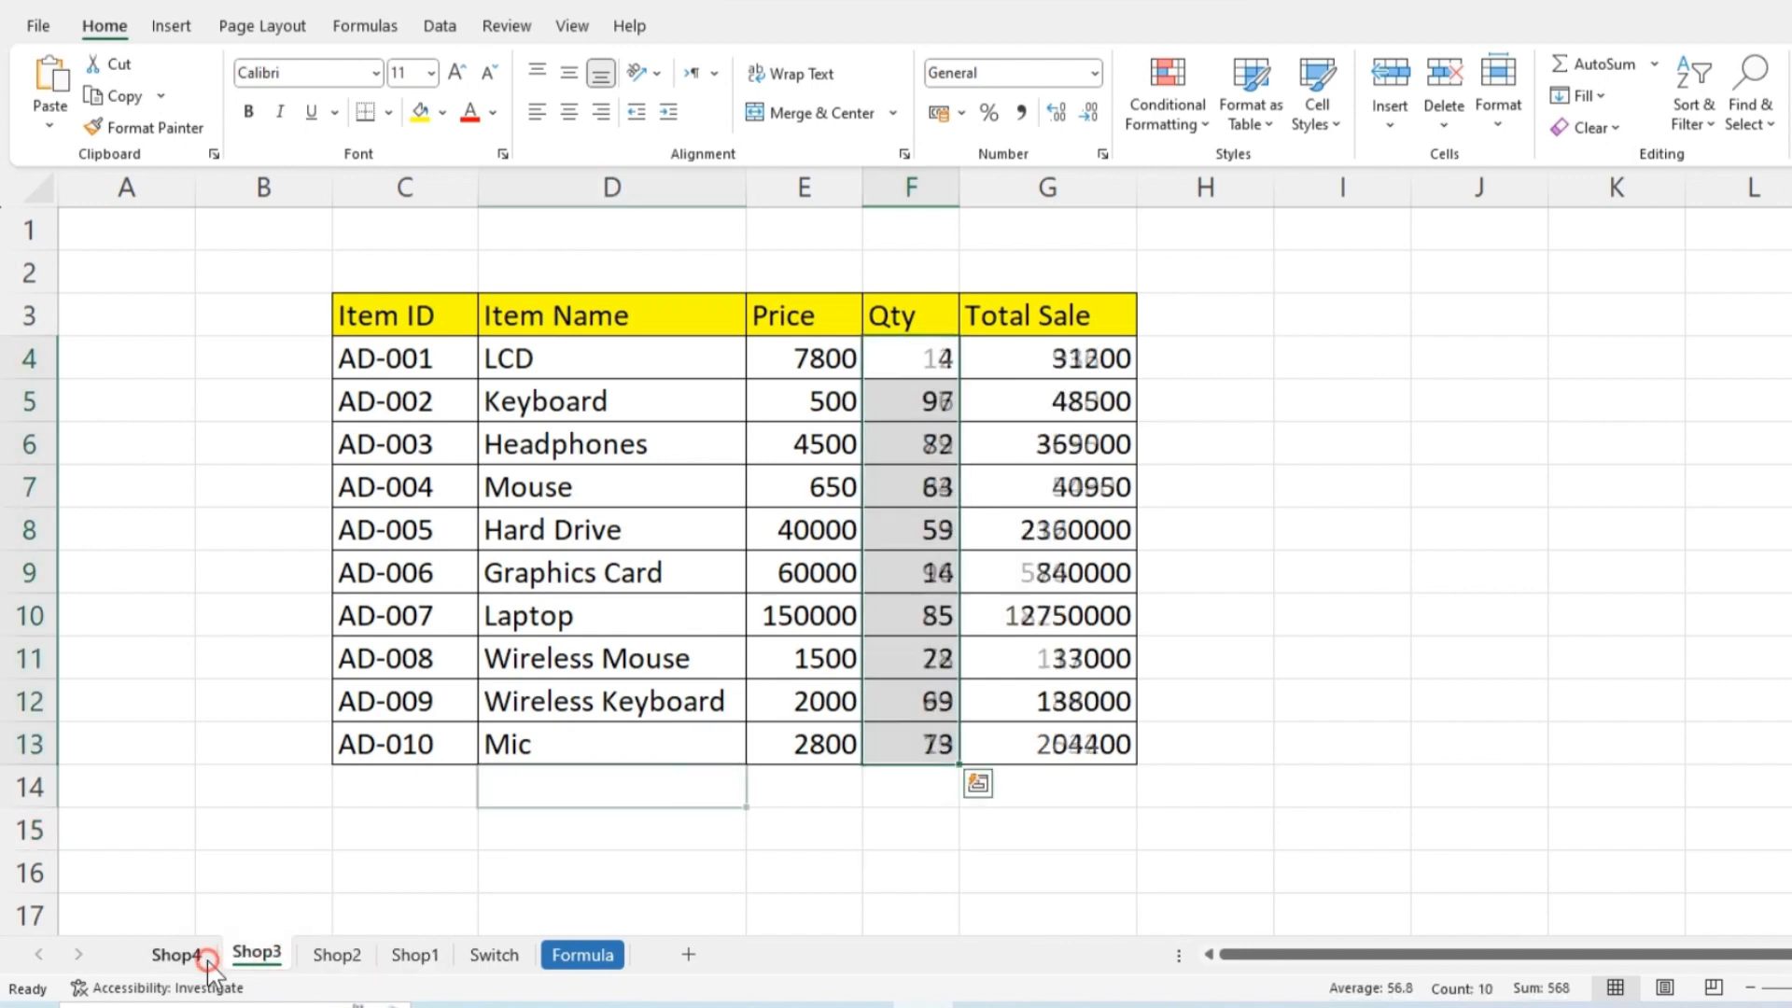
left_click(176, 952)
left_click(411, 954)
left_click(557, 823)
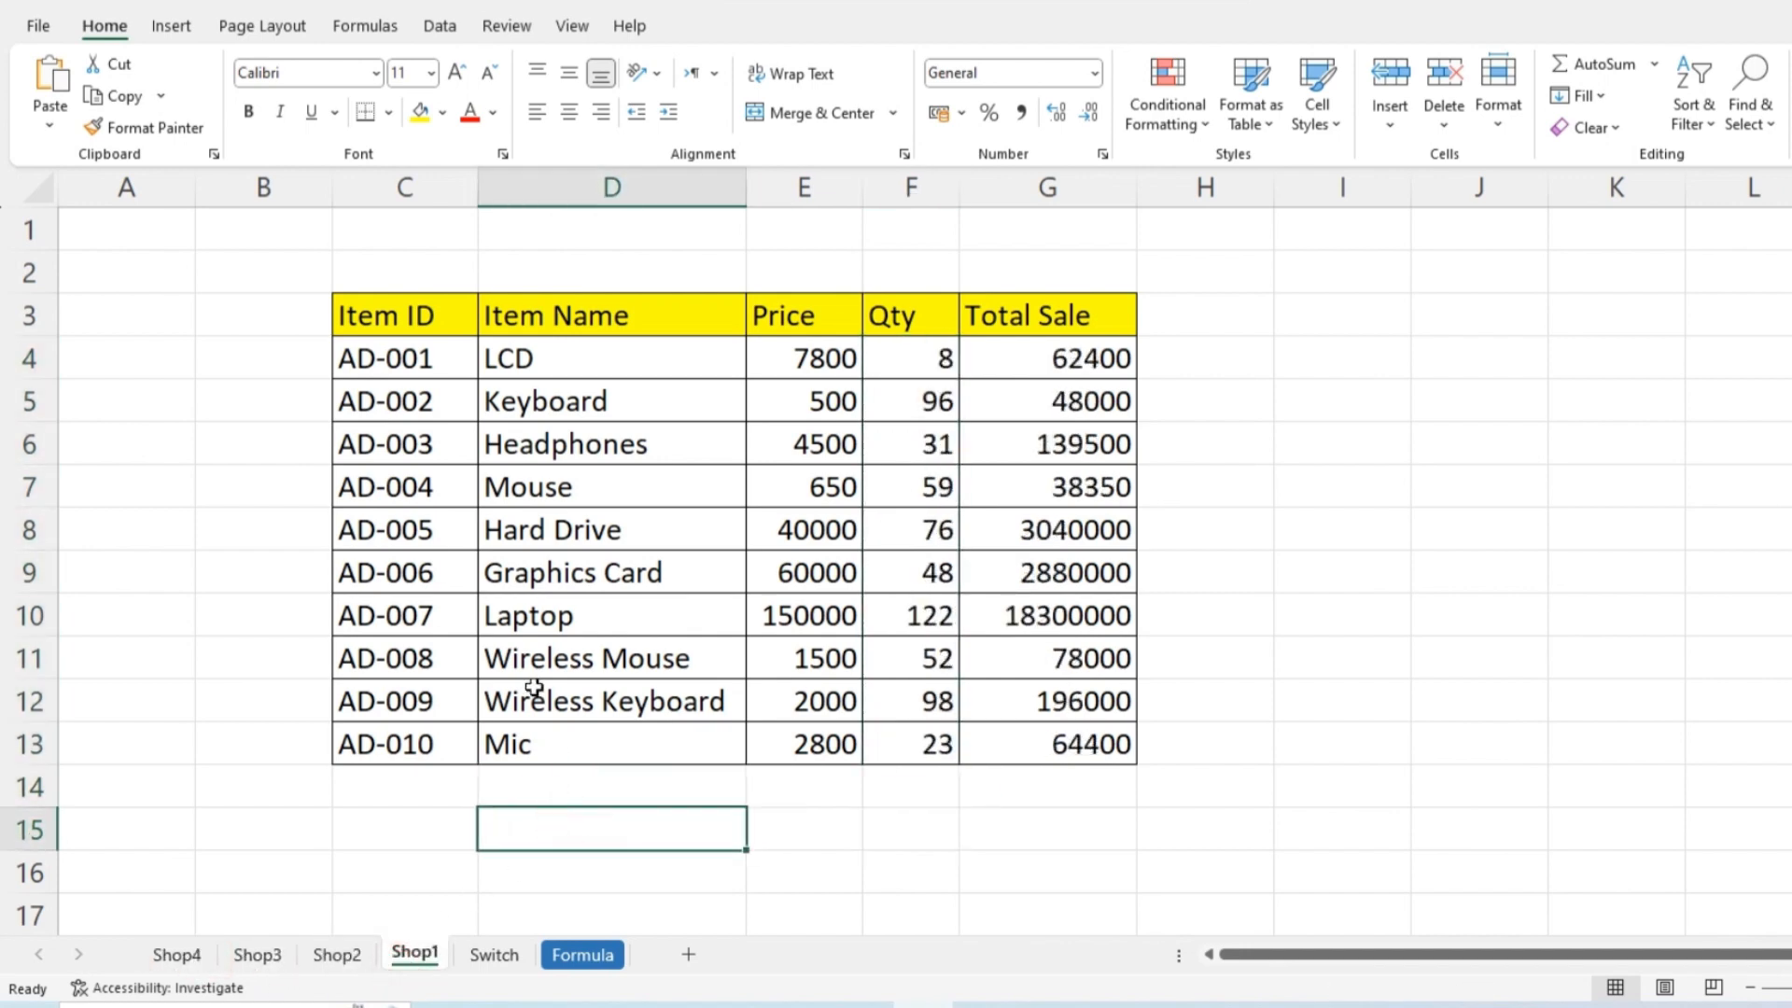
left_click_drag(427, 318, 1032, 736)
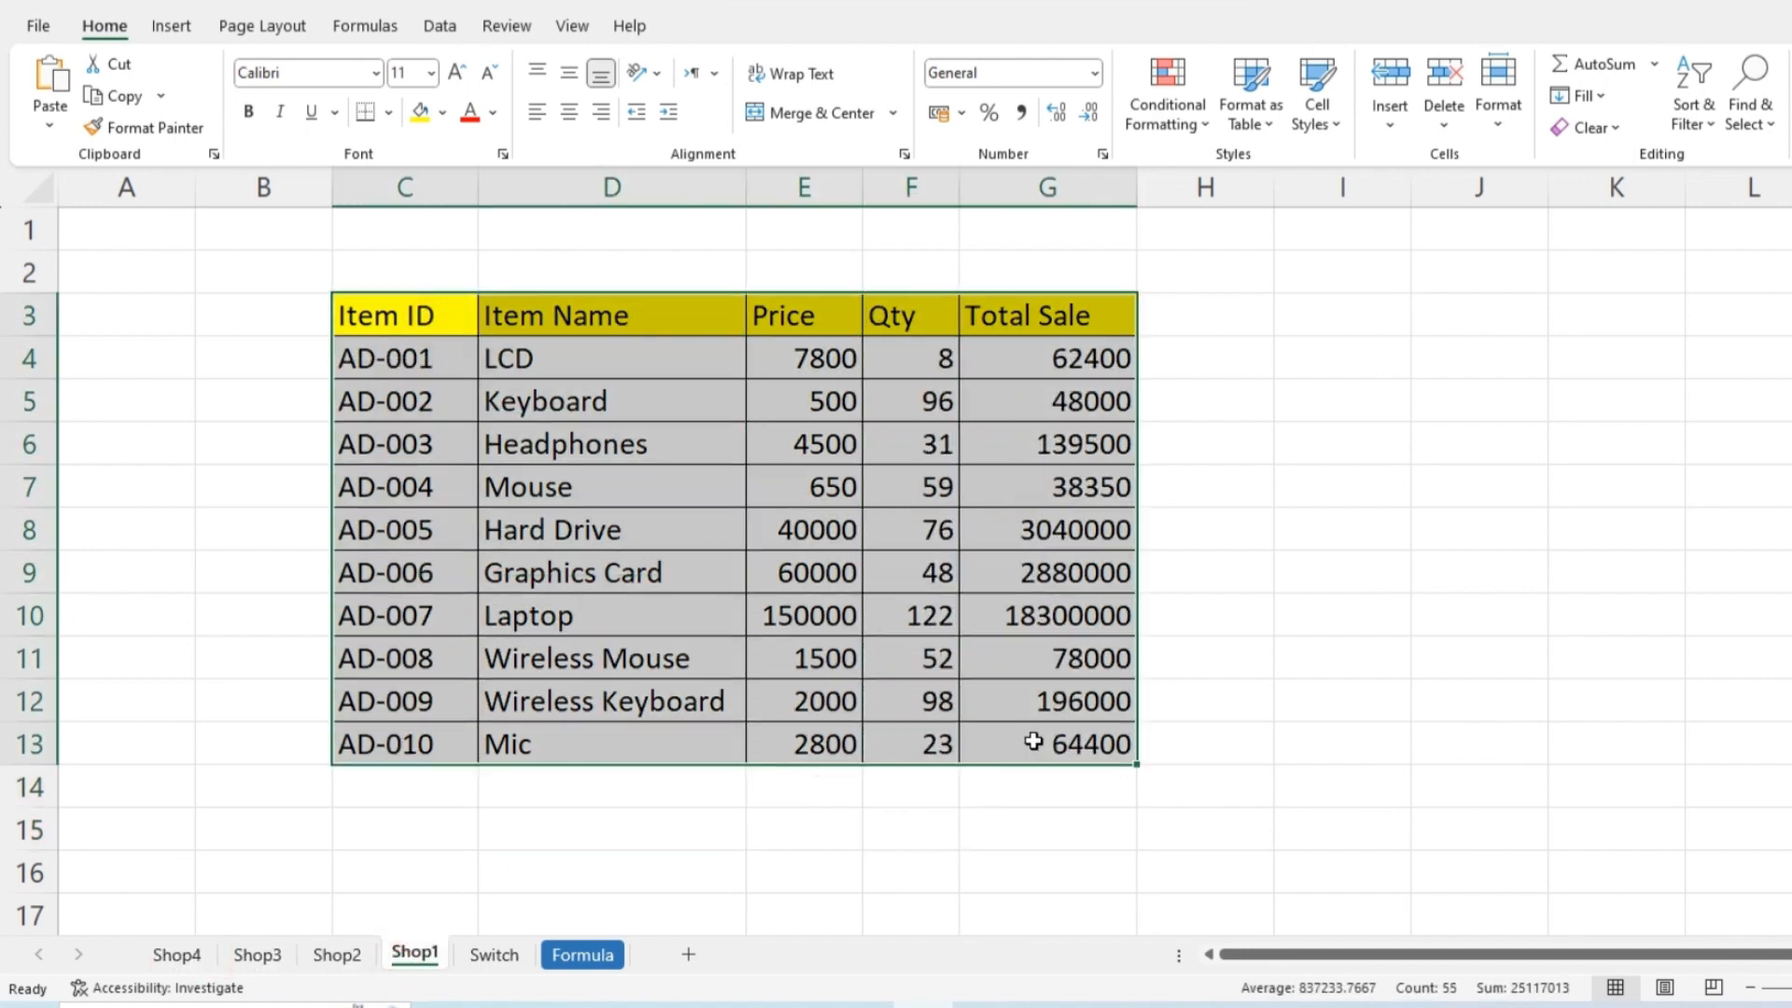
left_click(972, 834)
Step: Convert the range C3:G13 on the Shop1 sheet into a table with headers
left_click_drag(422, 332, 1038, 735)
key("ctrl+t")
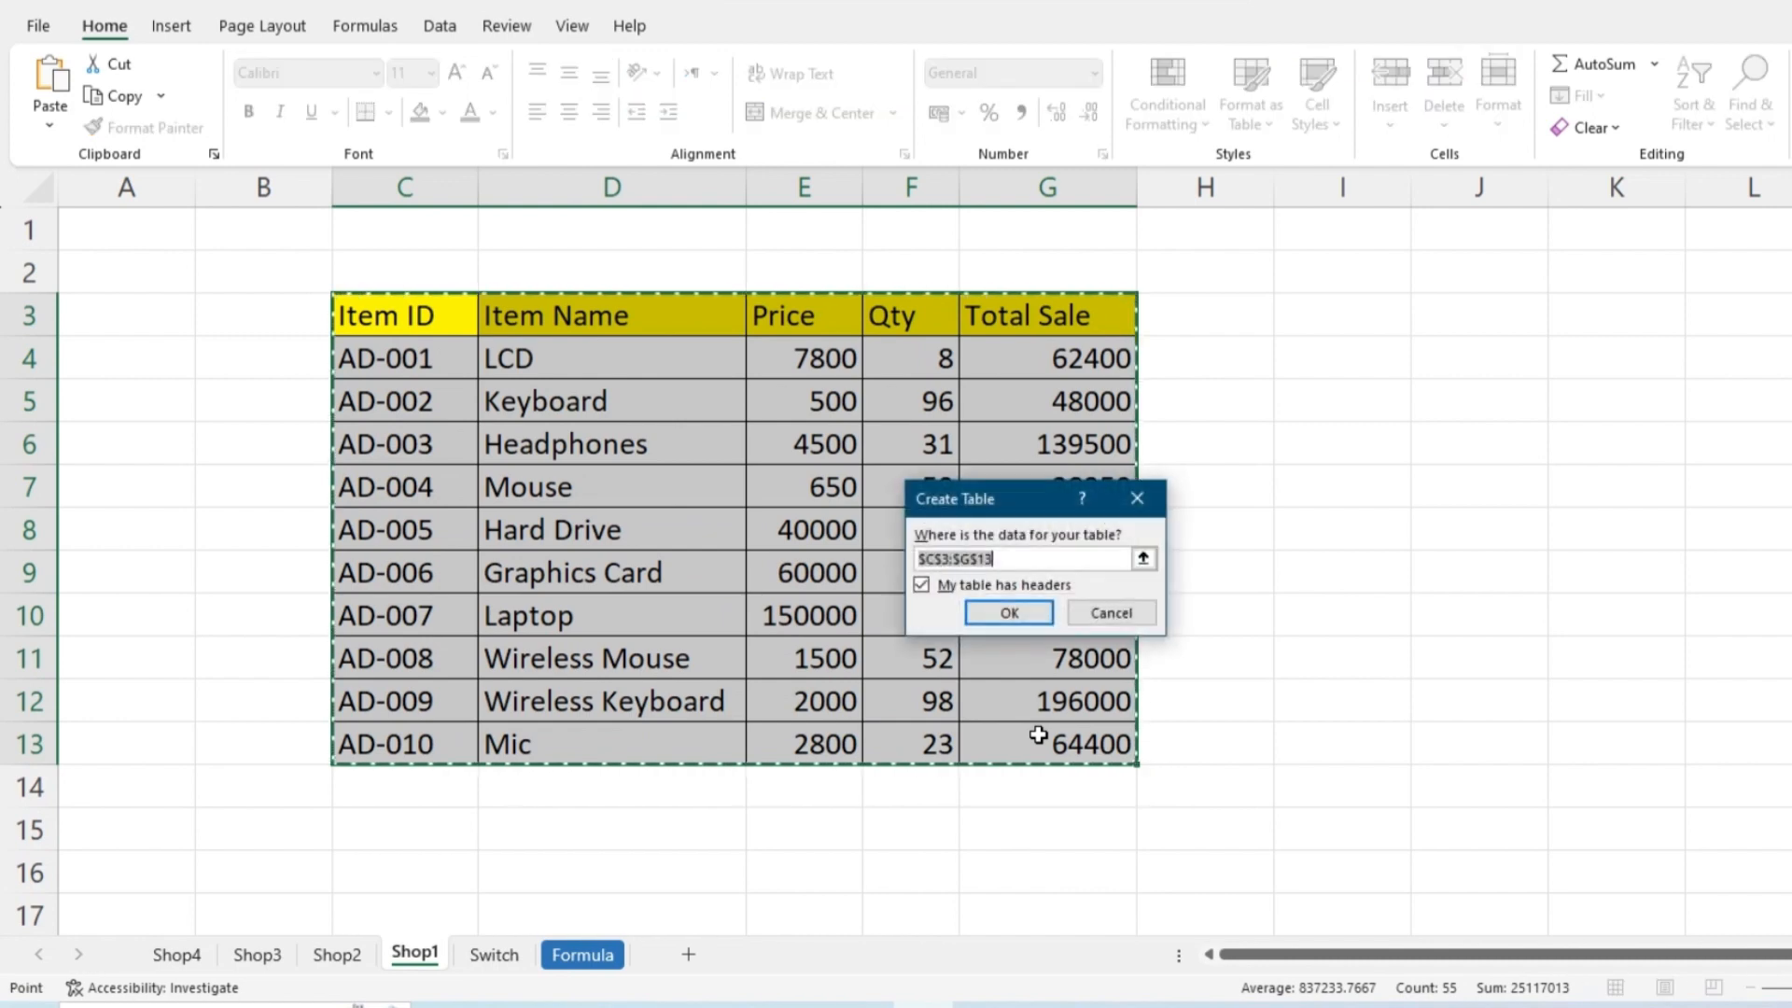
key("Escape")
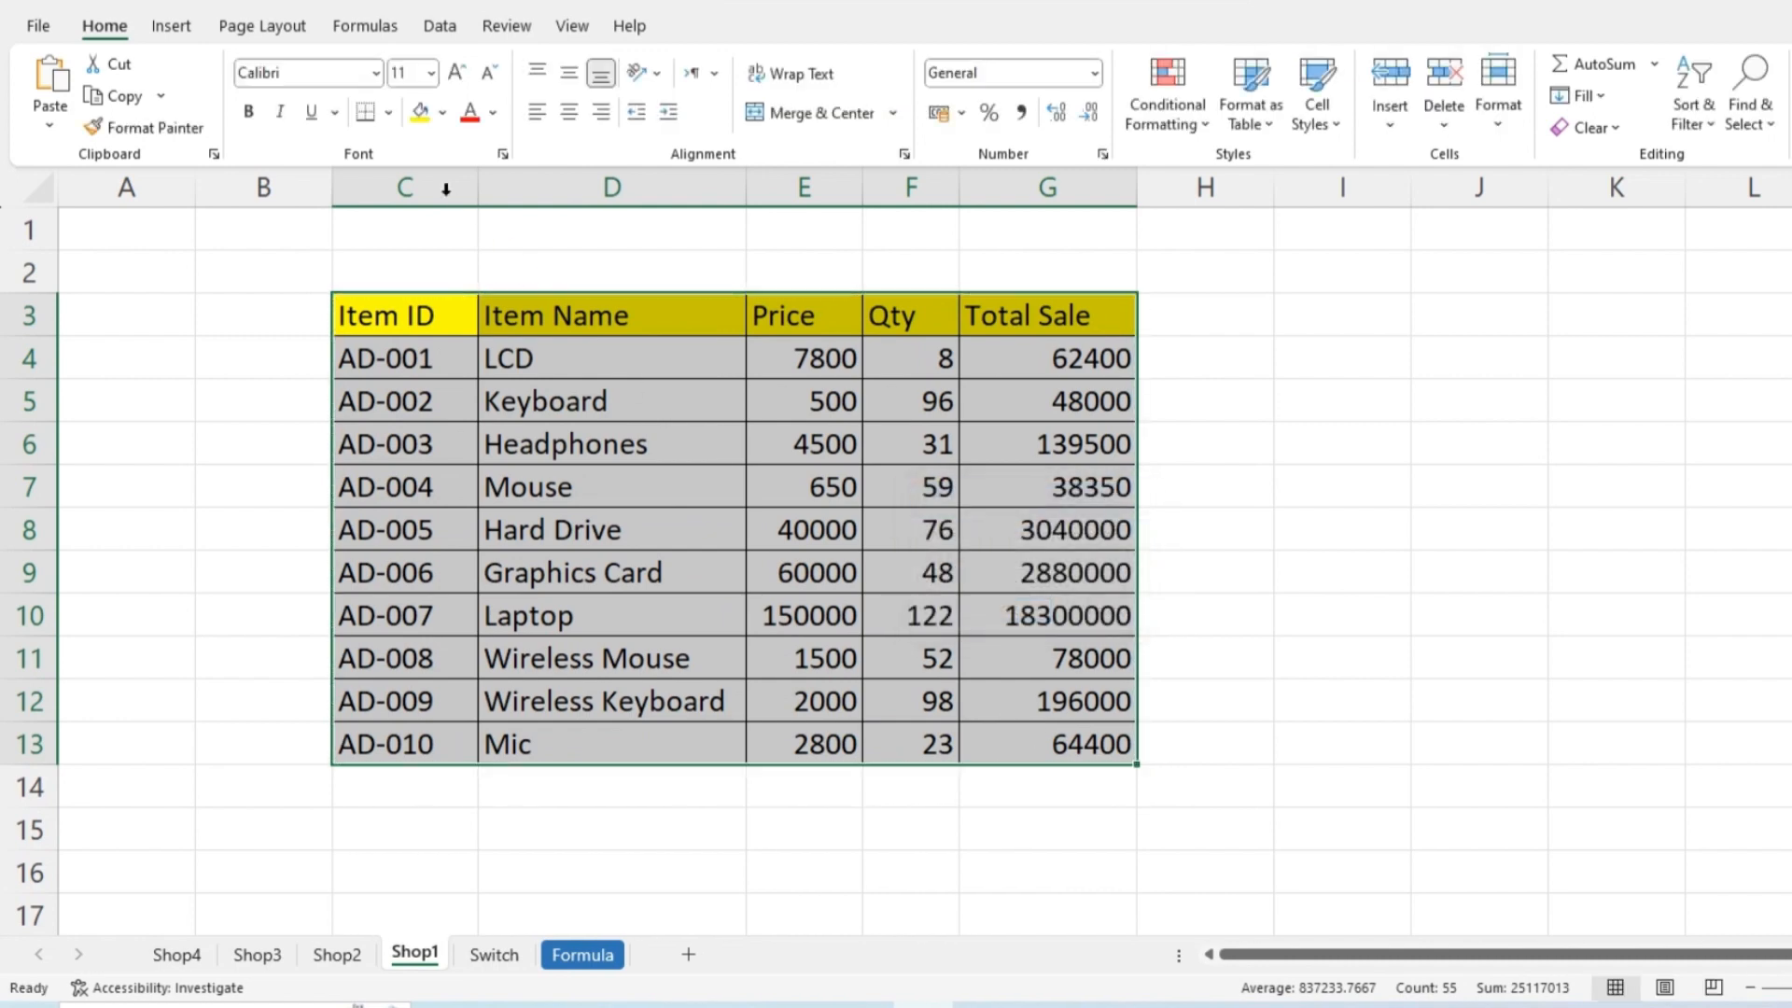
left_click(185, 38)
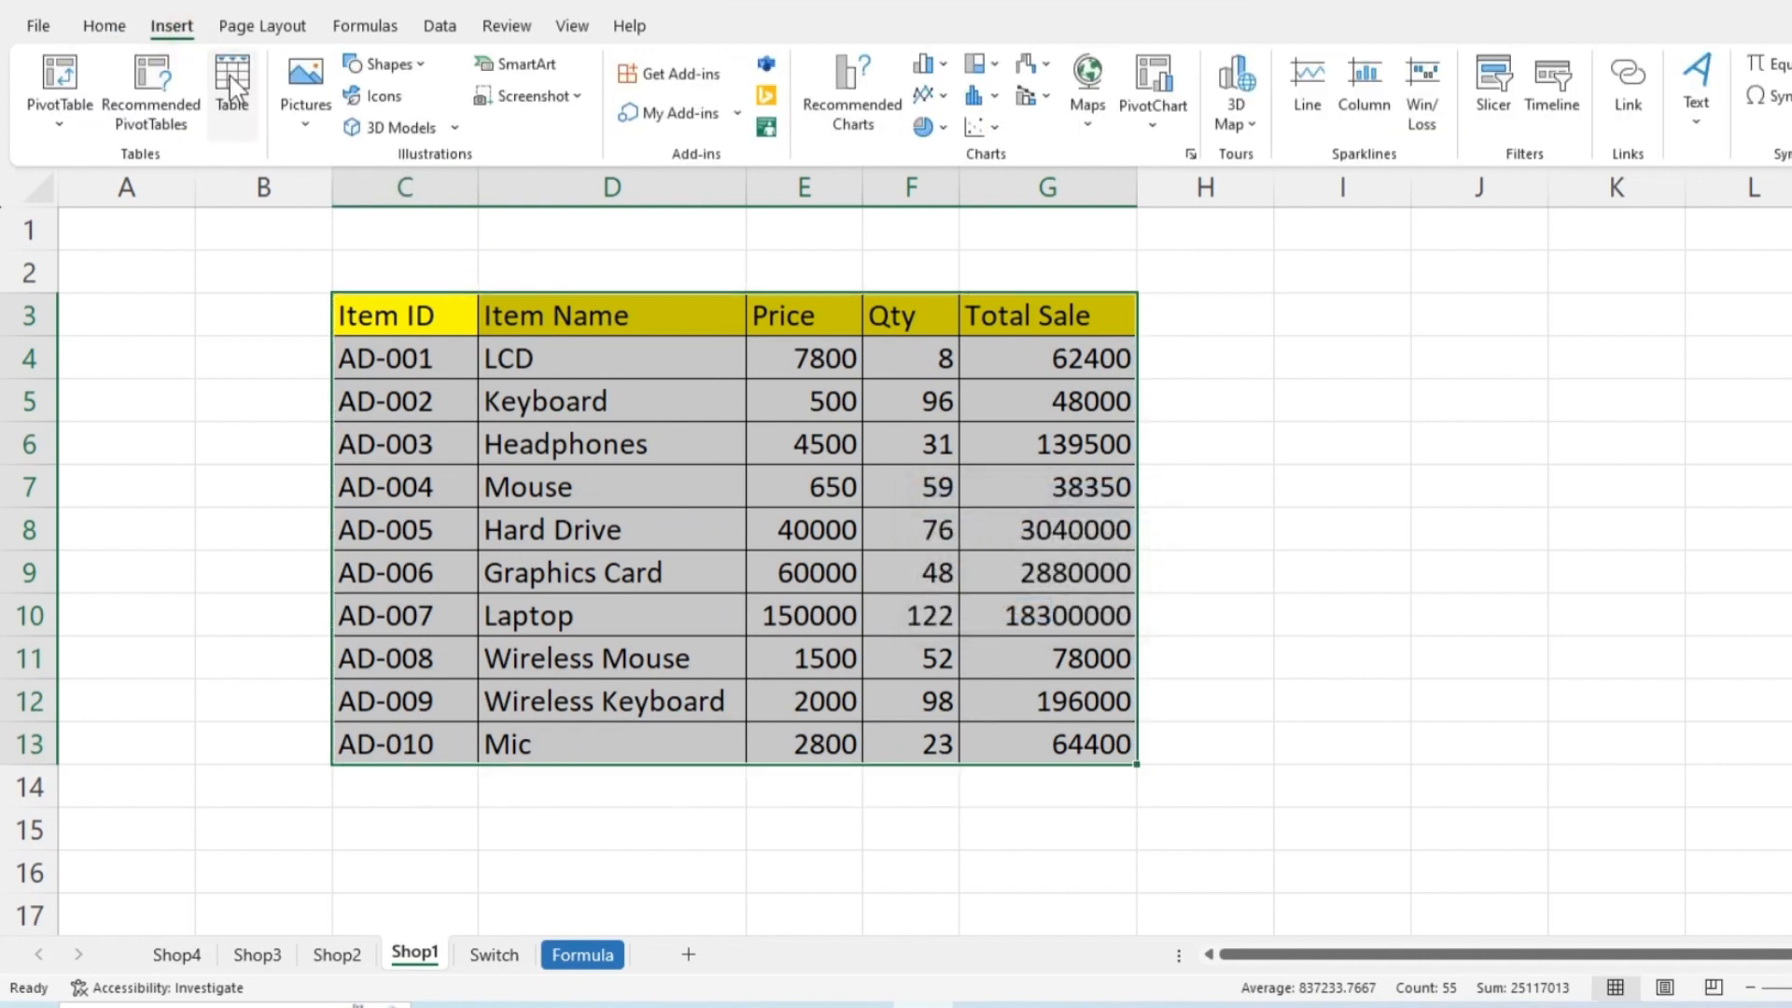
left_click(234, 82)
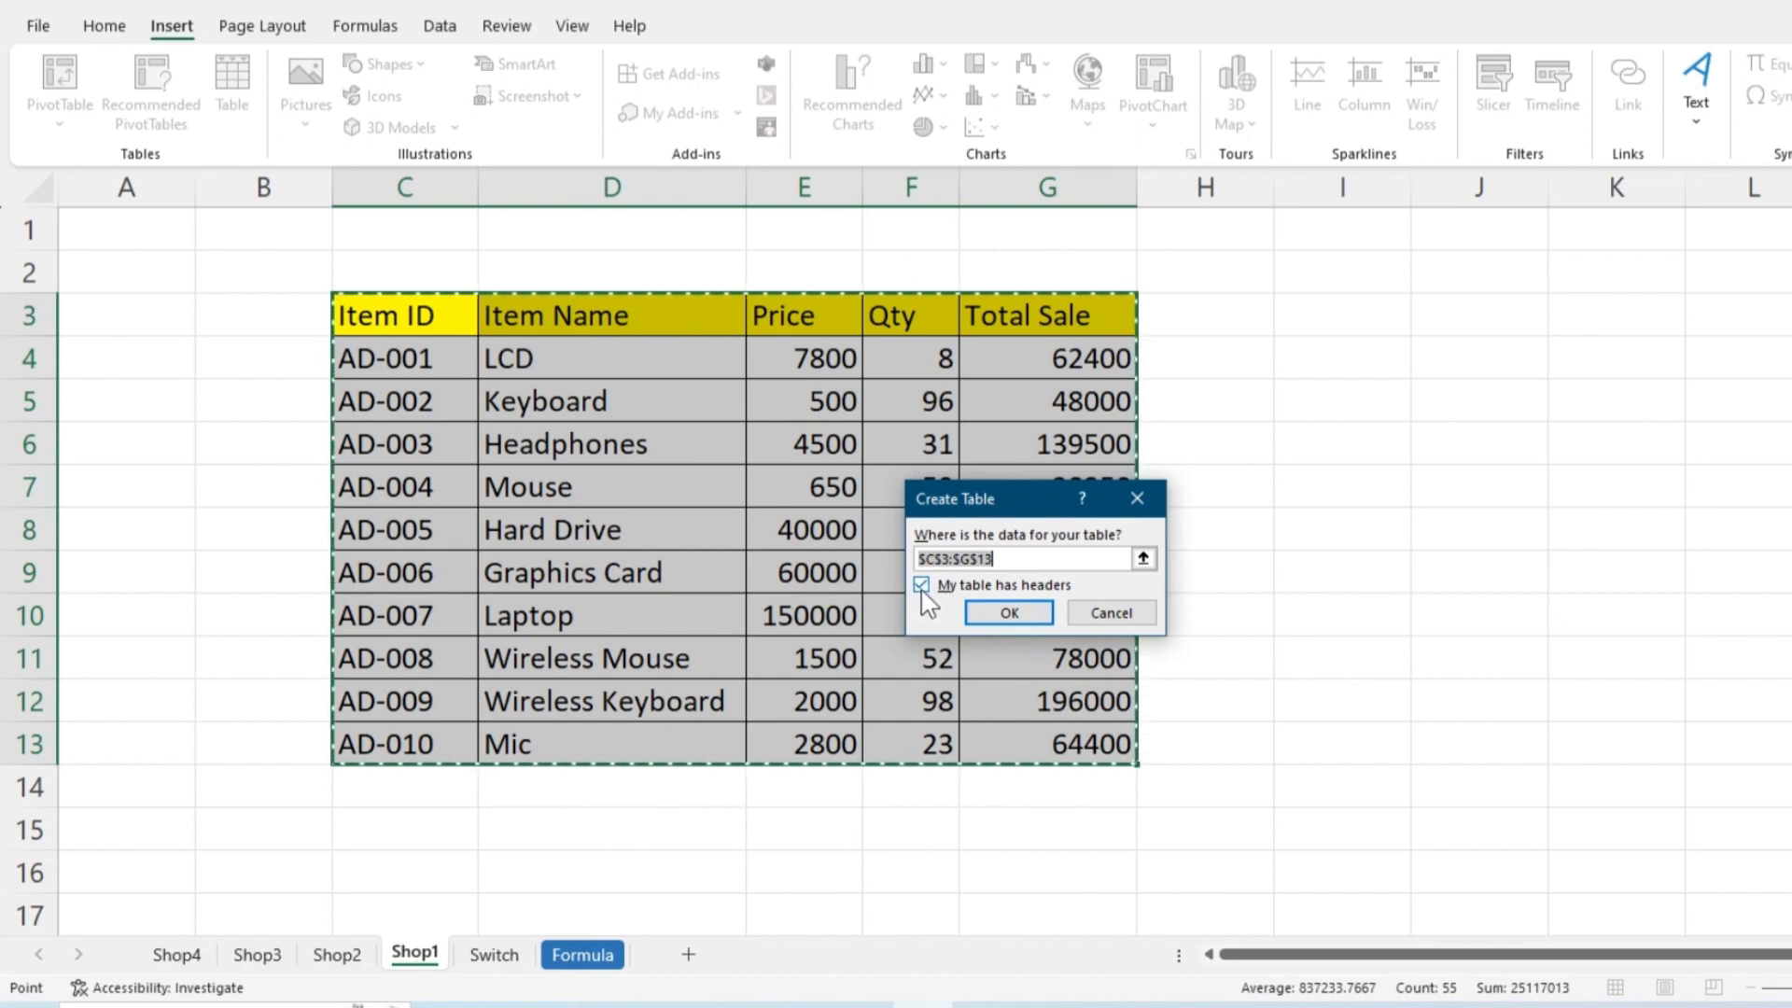
left_click(997, 609)
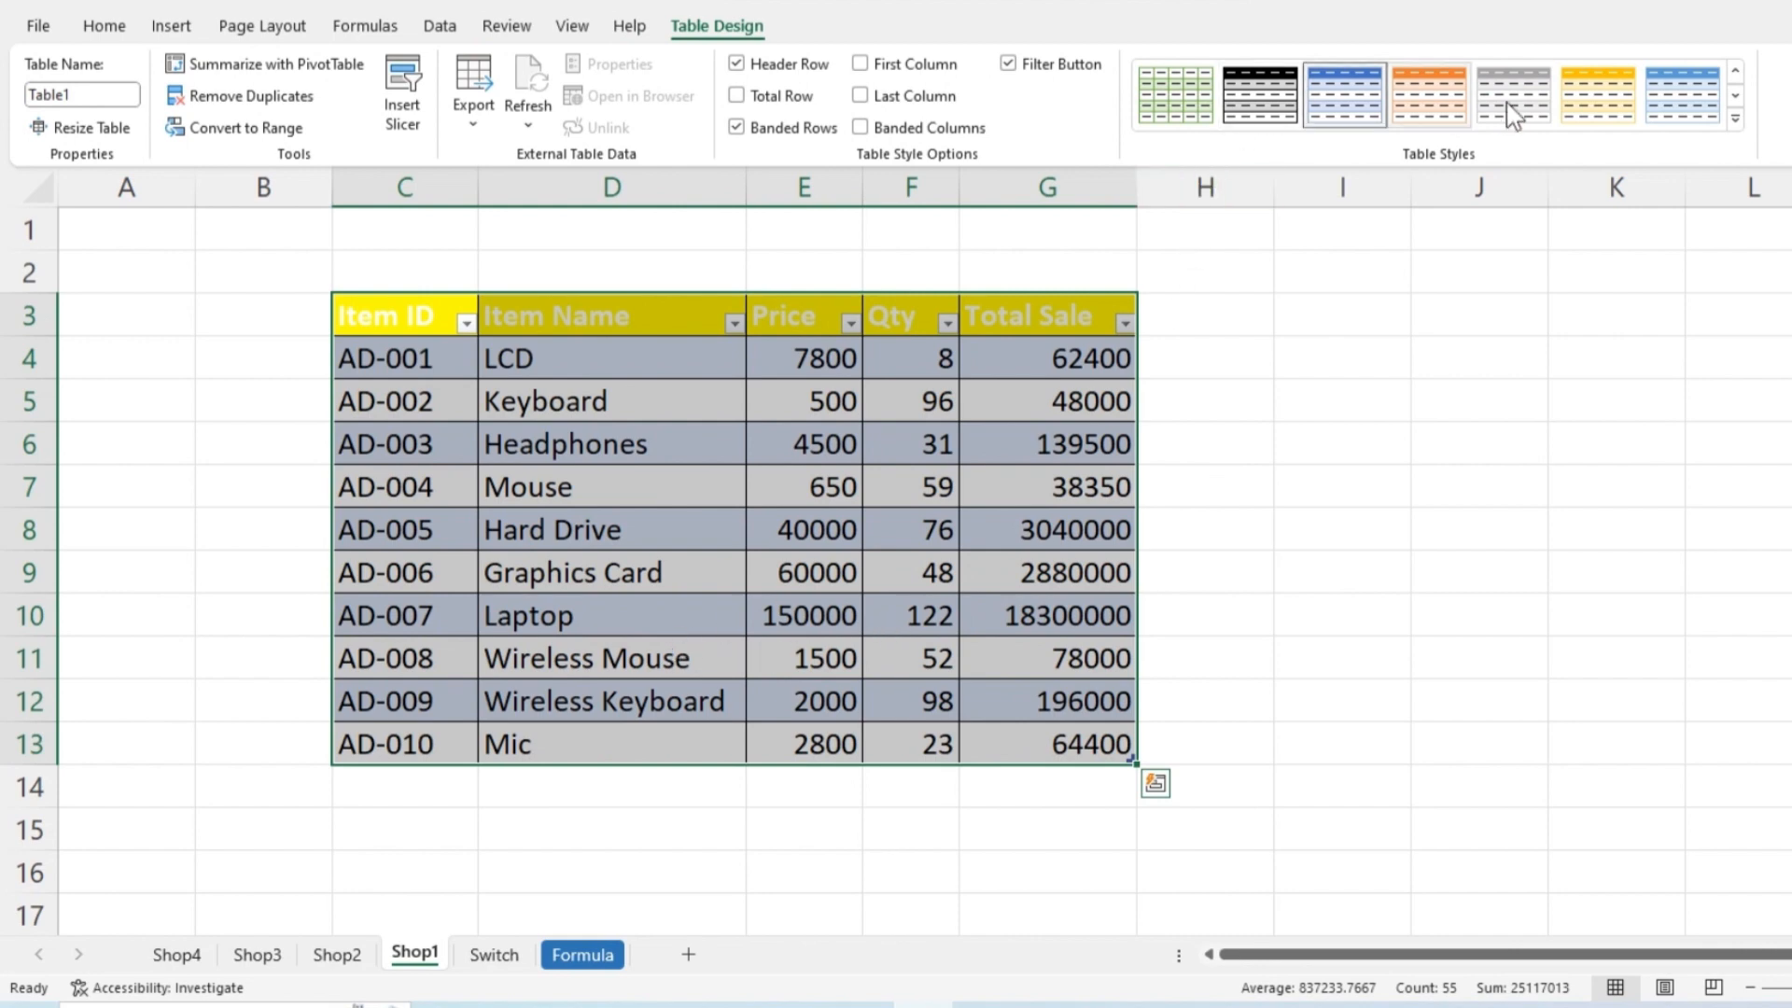
Step: Try a grey banded style on the Shop1 table
left_click(1735, 95)
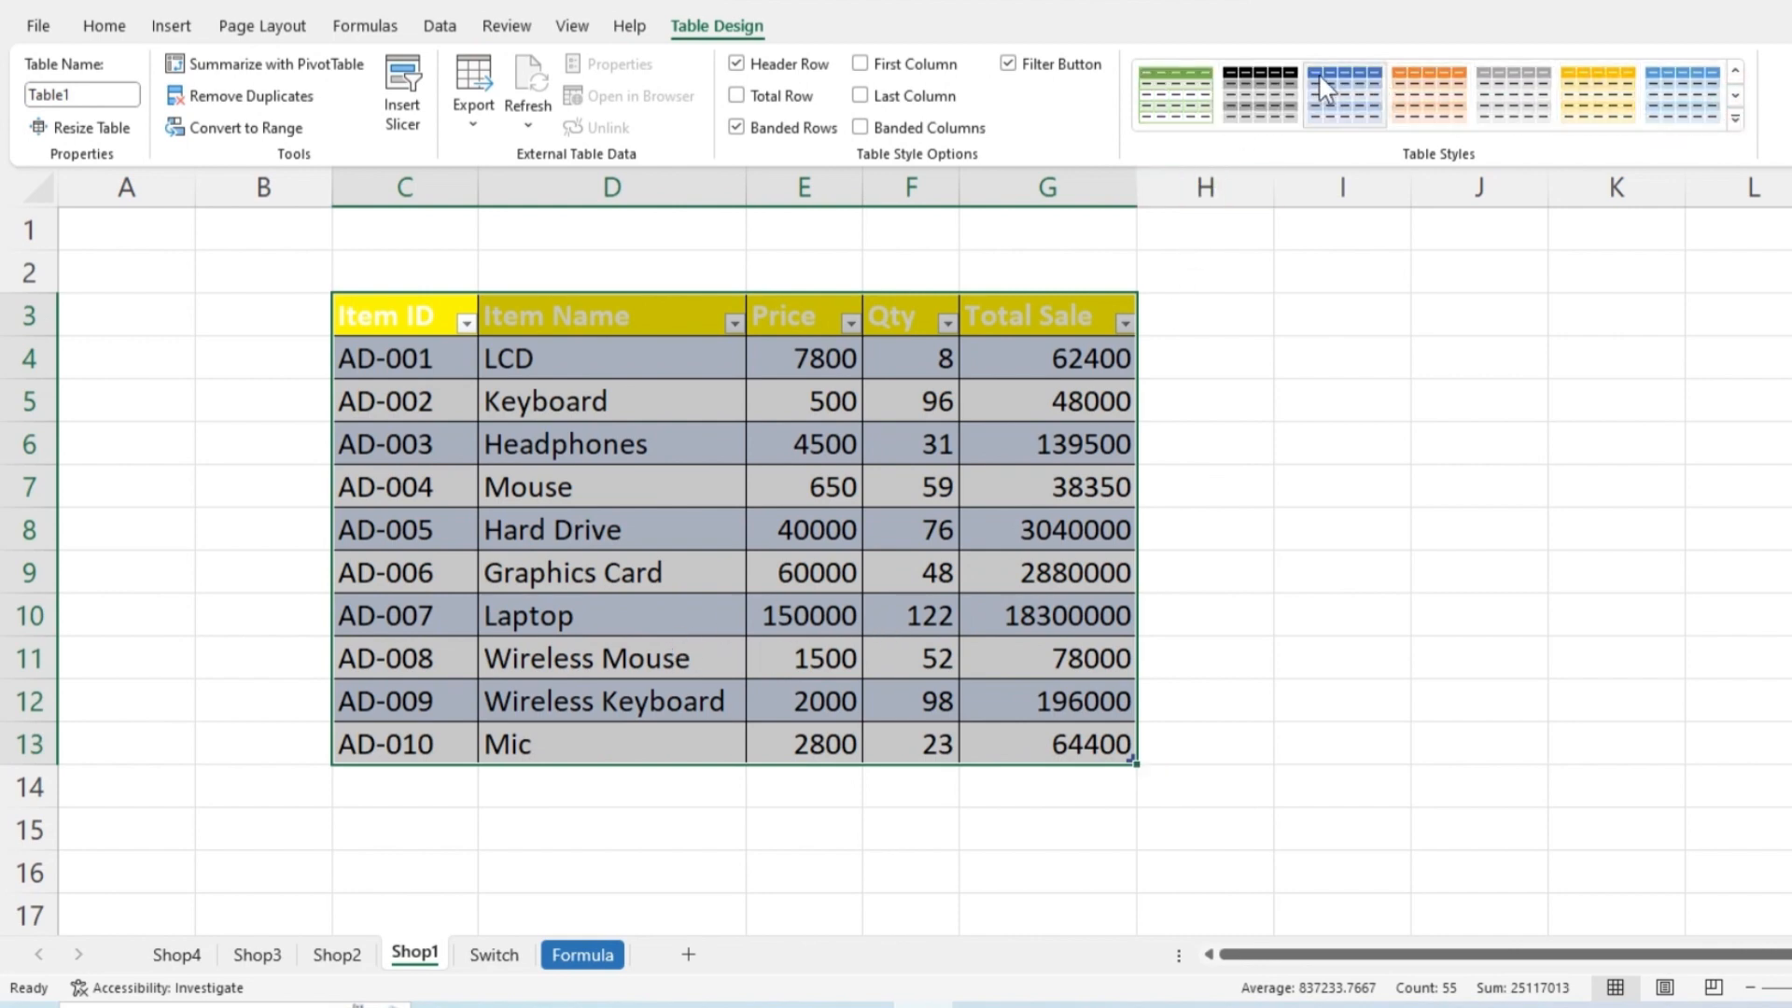
left_click(1343, 93)
left_click(1514, 98)
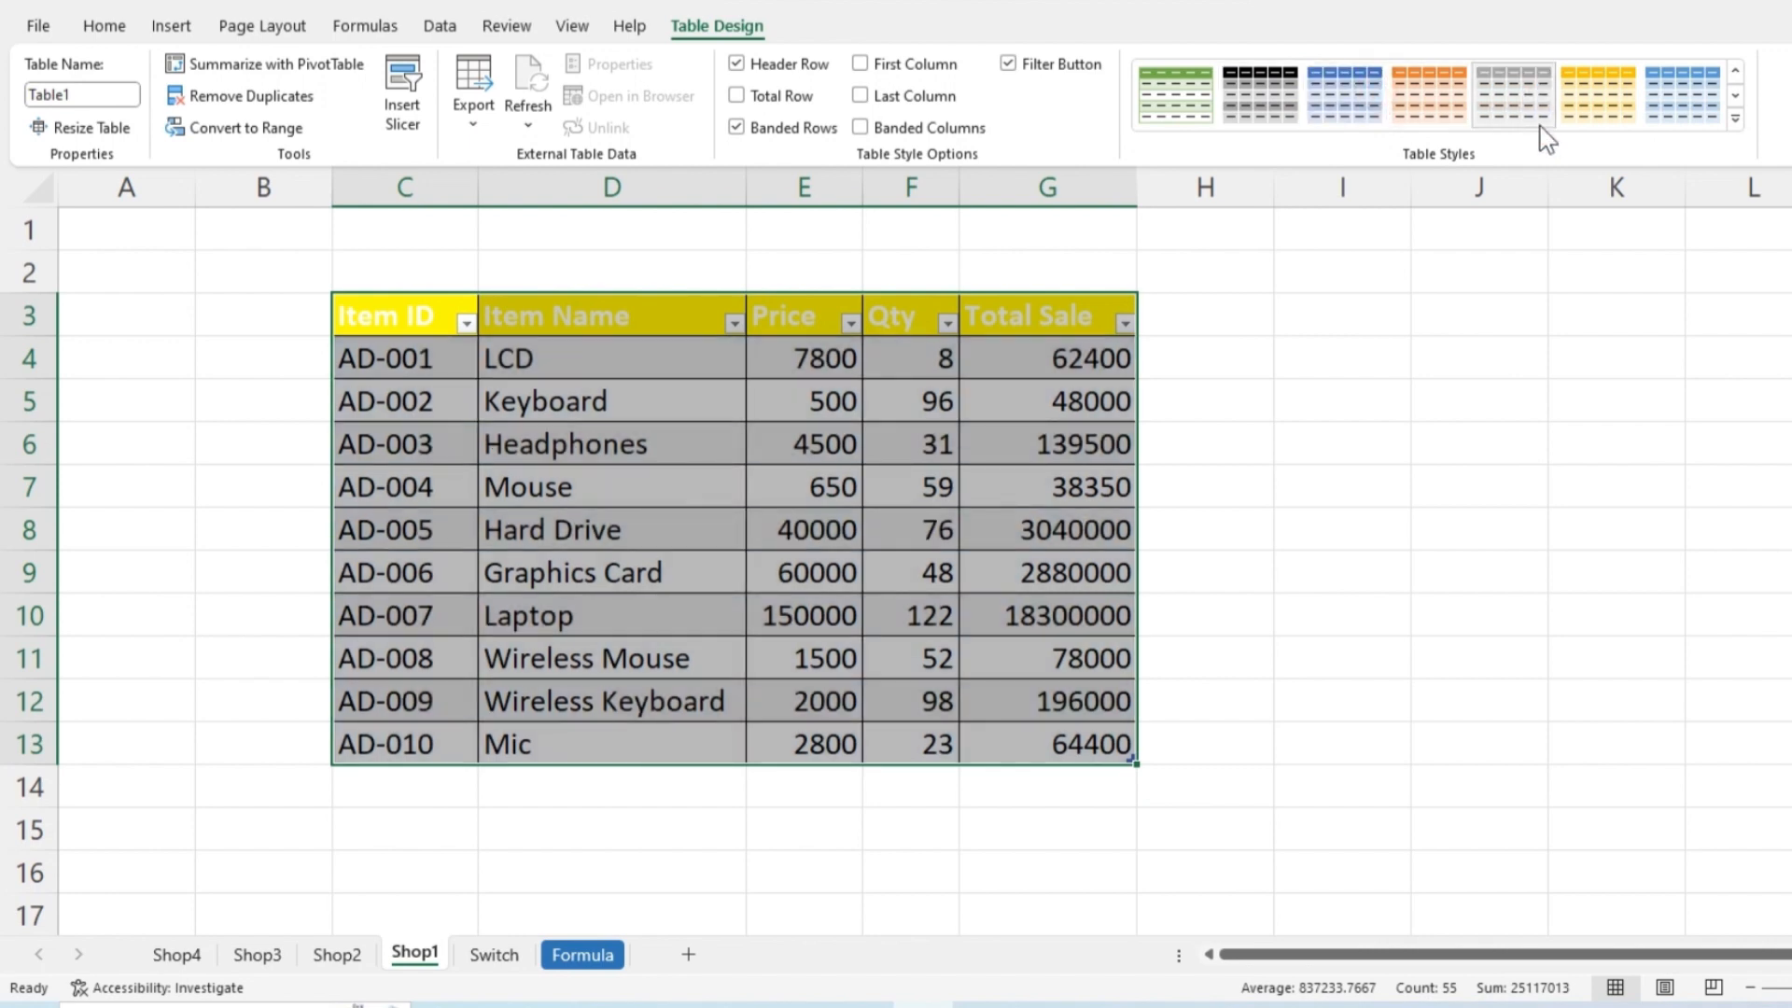
left_click(1735, 95)
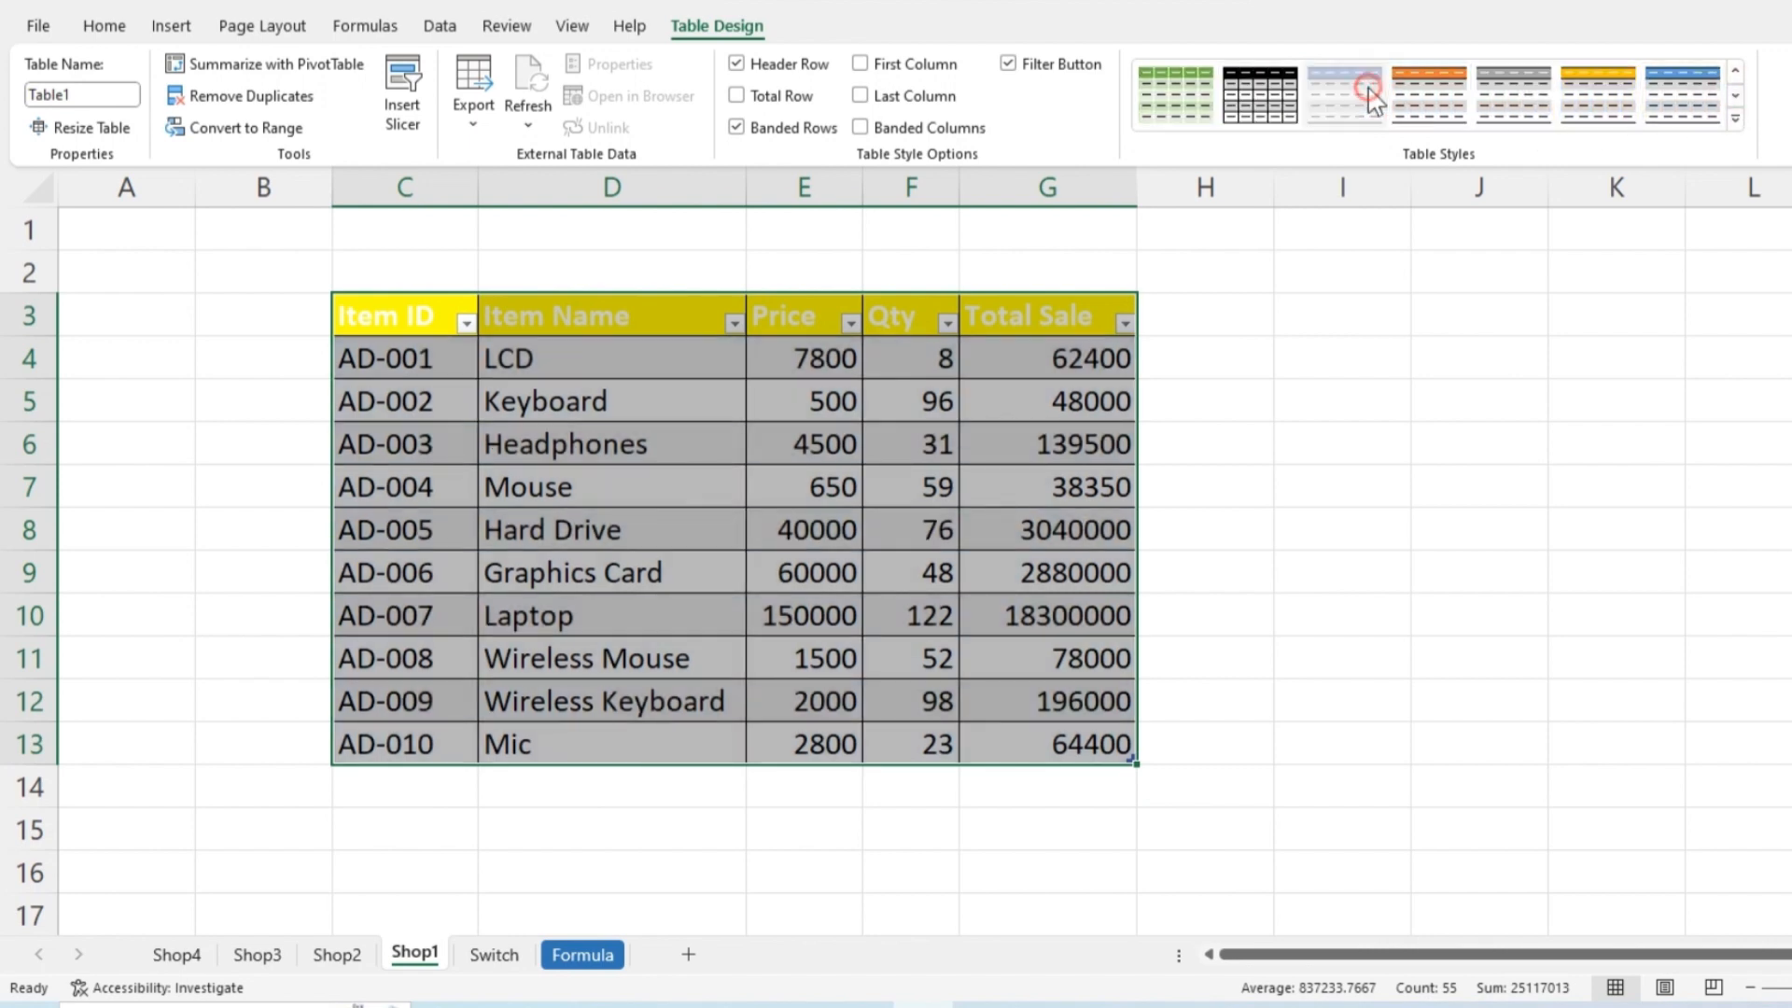
Step: Apply the plain table style without banding colours to the Shop1 table so the original yellow header formatting is kept
left_click(1734, 70)
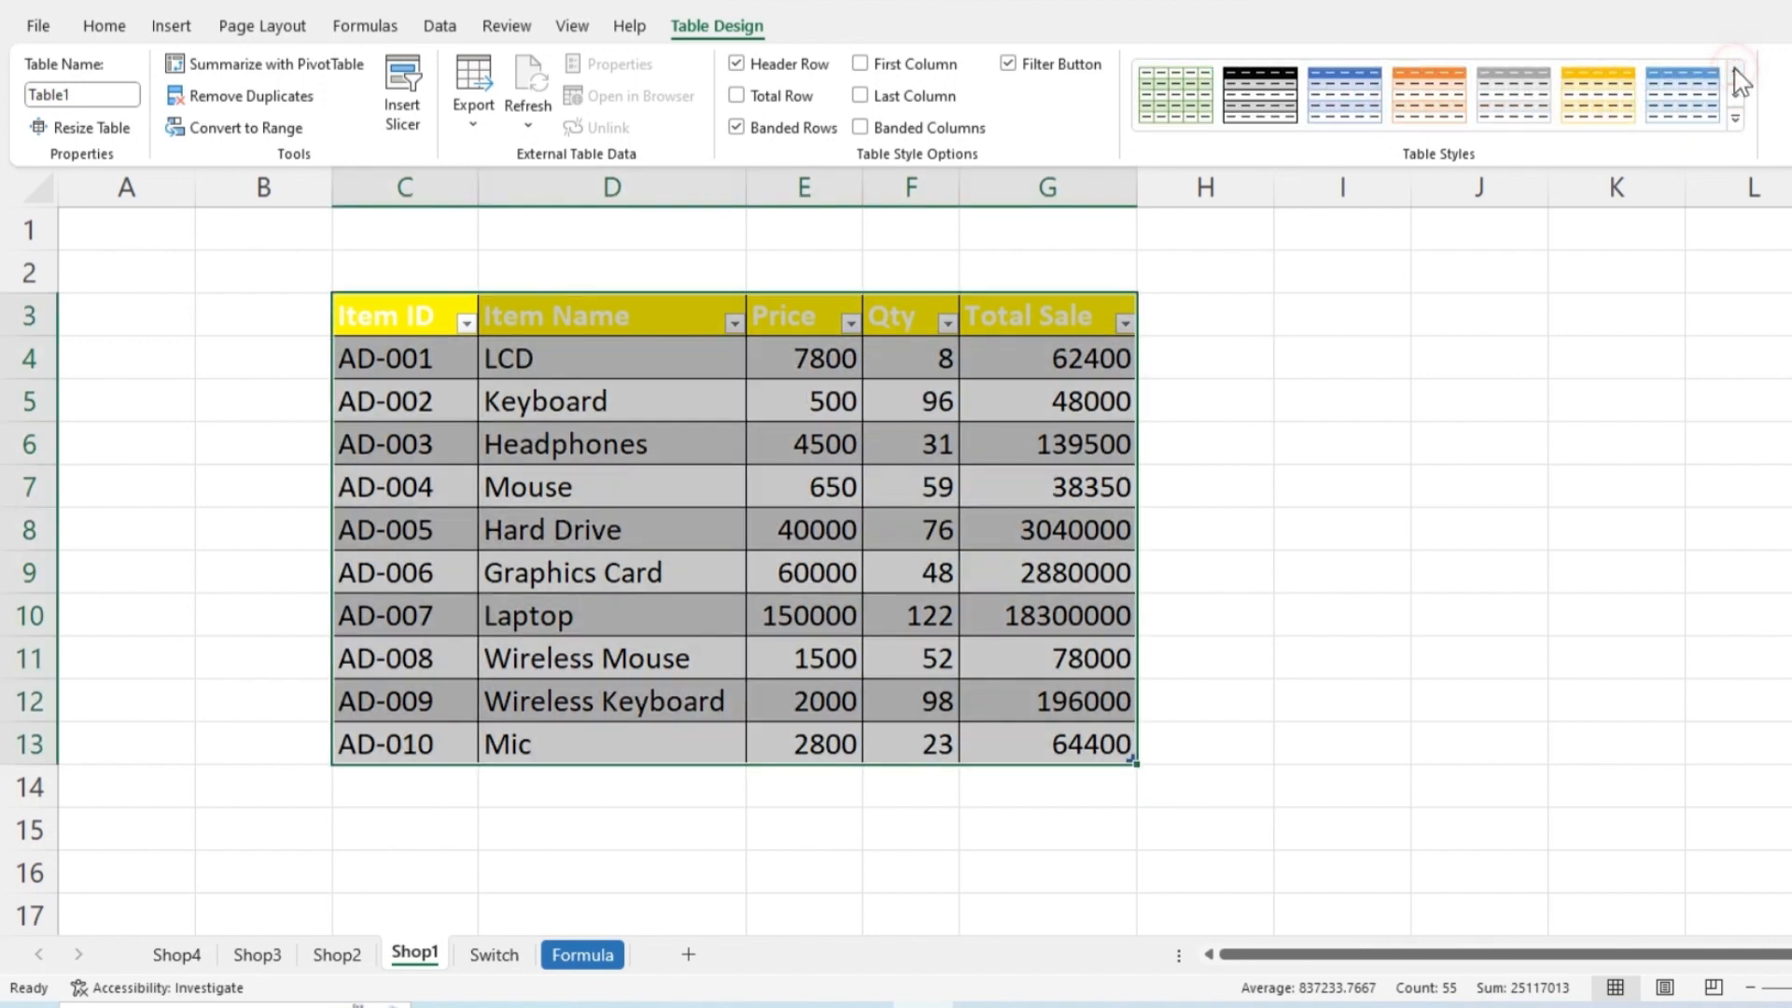
left_click(1735, 70)
left_click(1735, 70)
left_click(1734, 70)
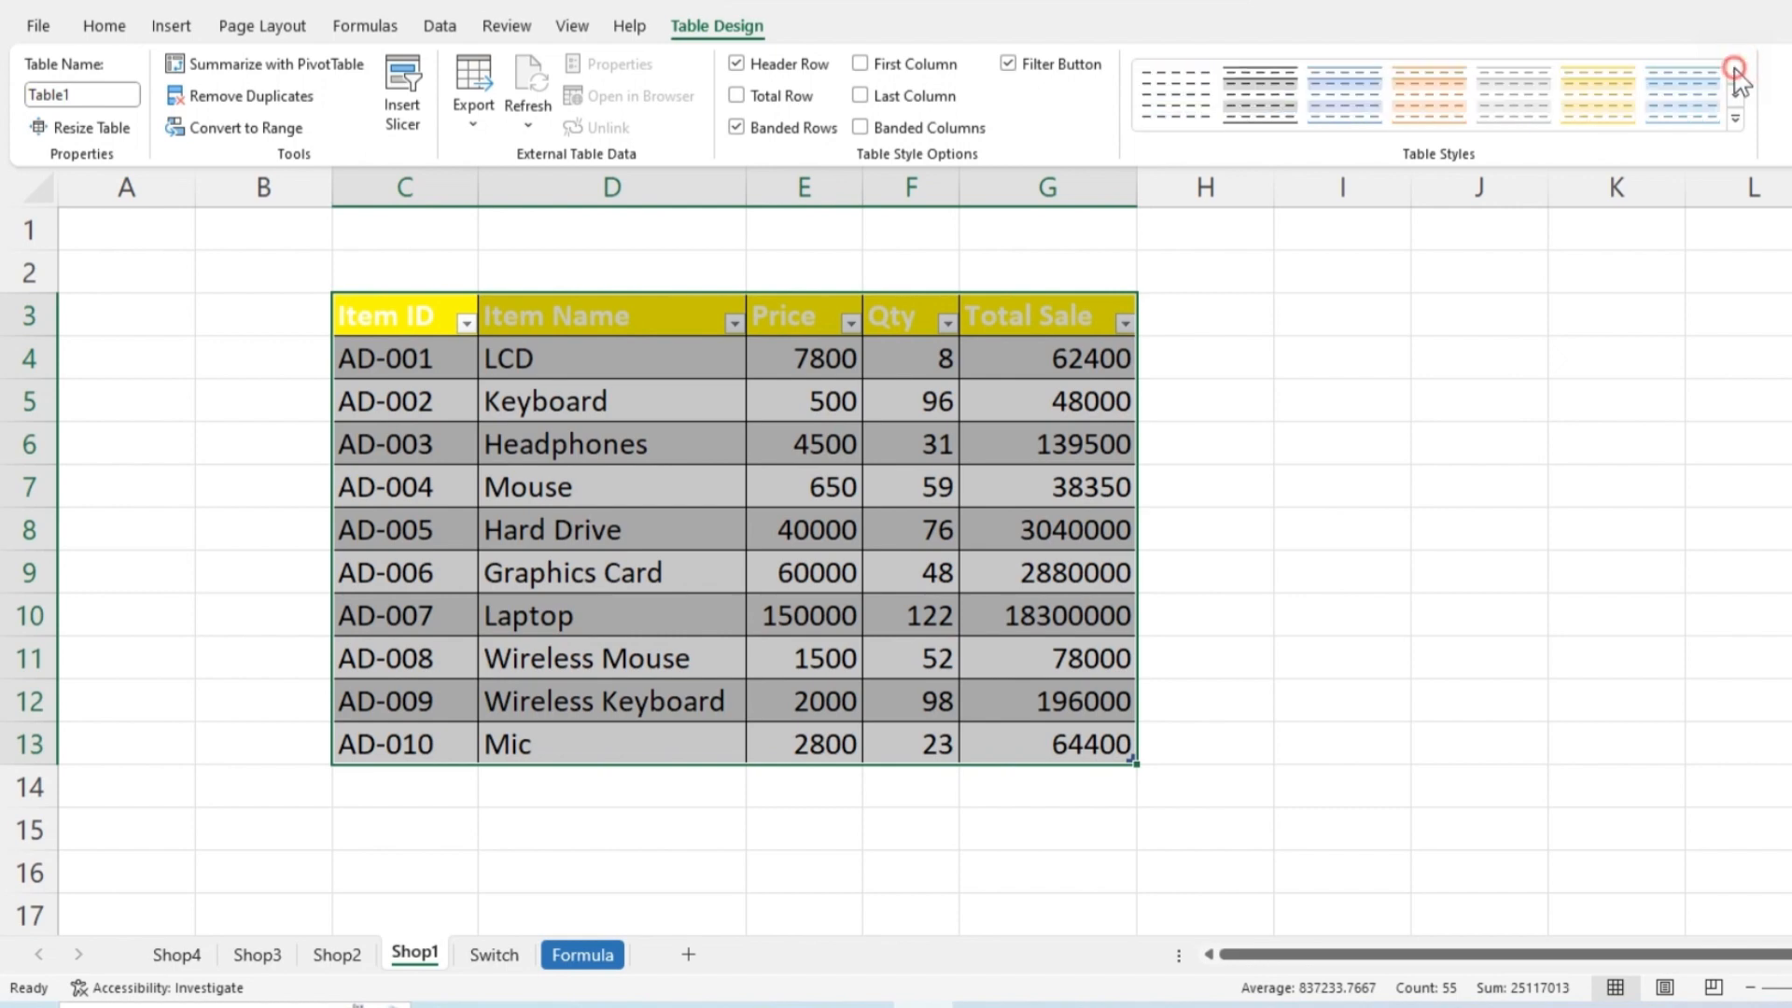
left_click(1174, 93)
left_click(730, 560)
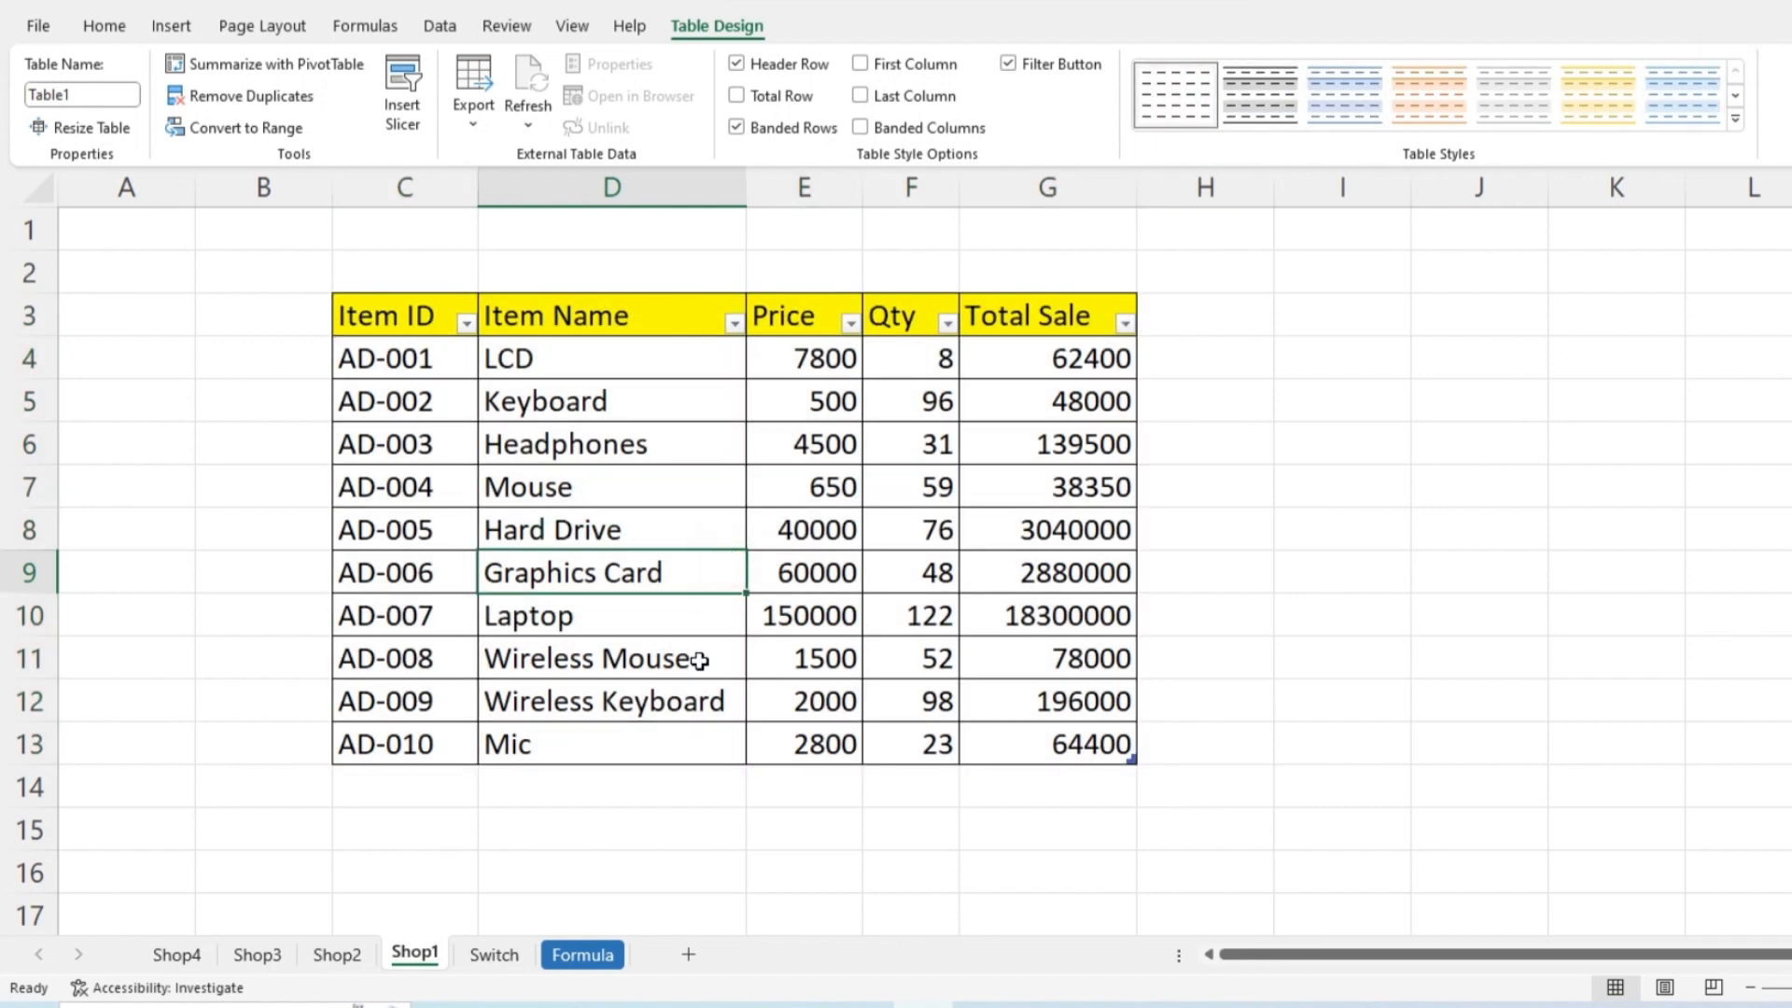
Step: Convert the range C3:G13 on the Shop2 sheet into a table with headers and compare its table name with Shop1's
left_click(336, 954)
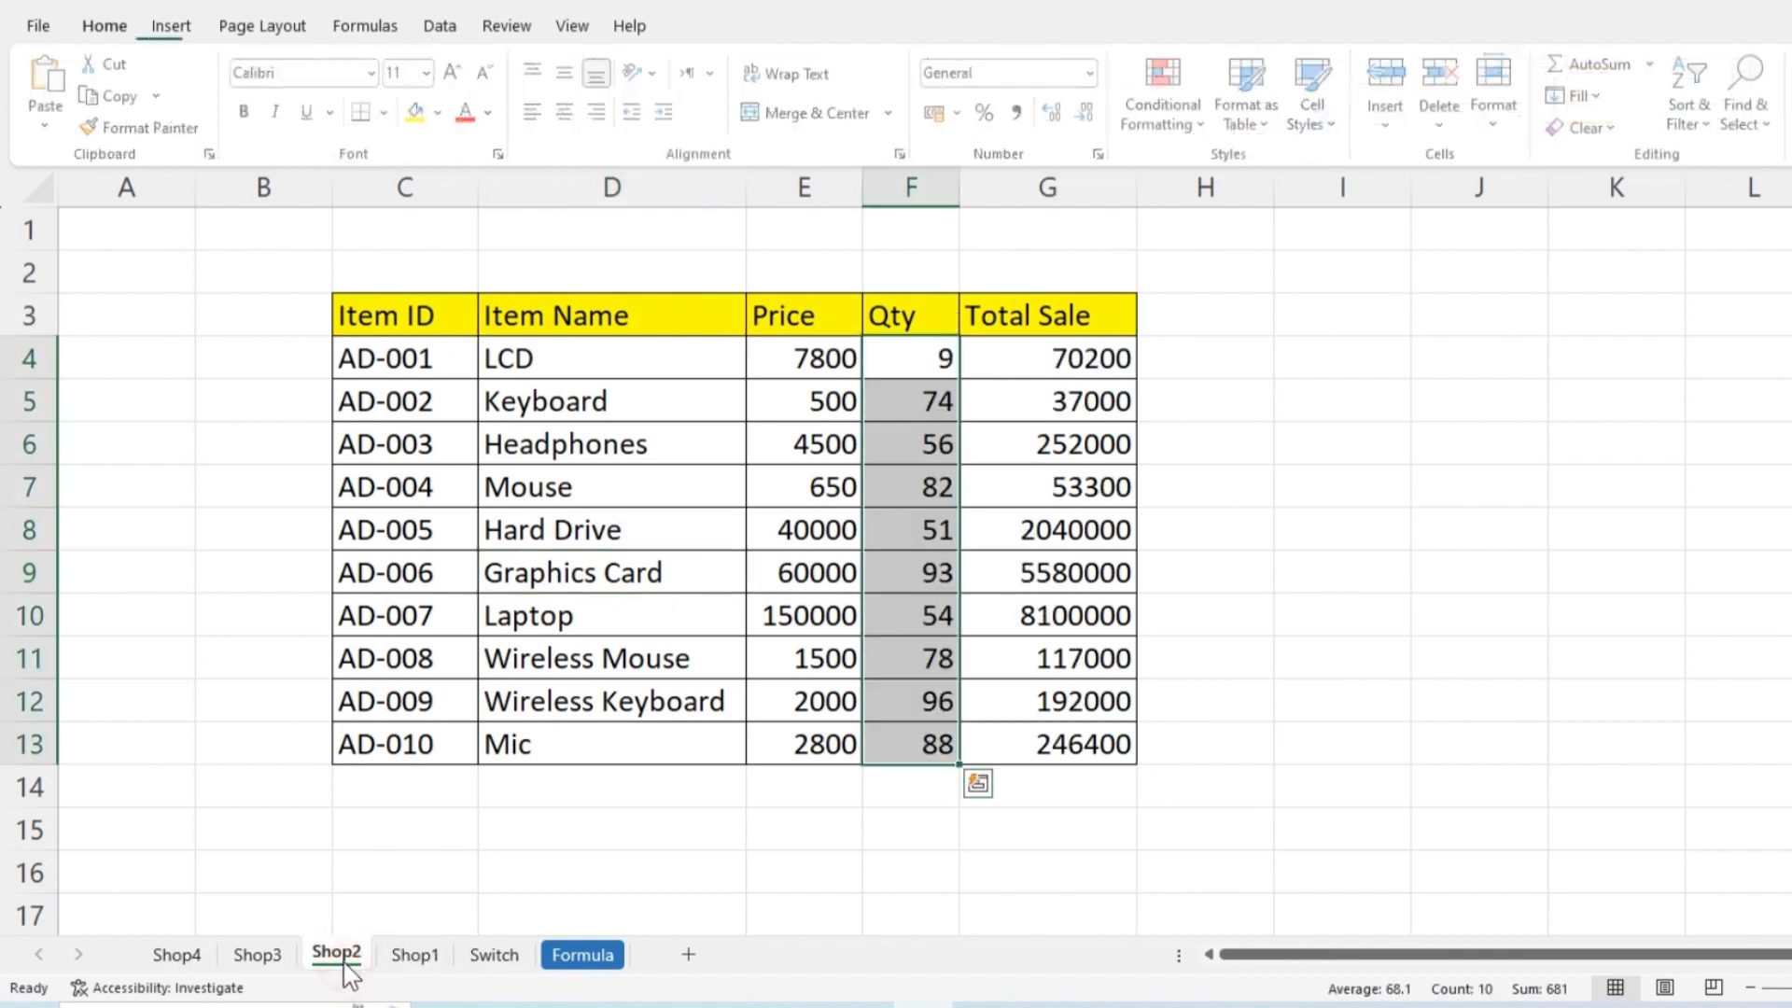
left_click(569, 656)
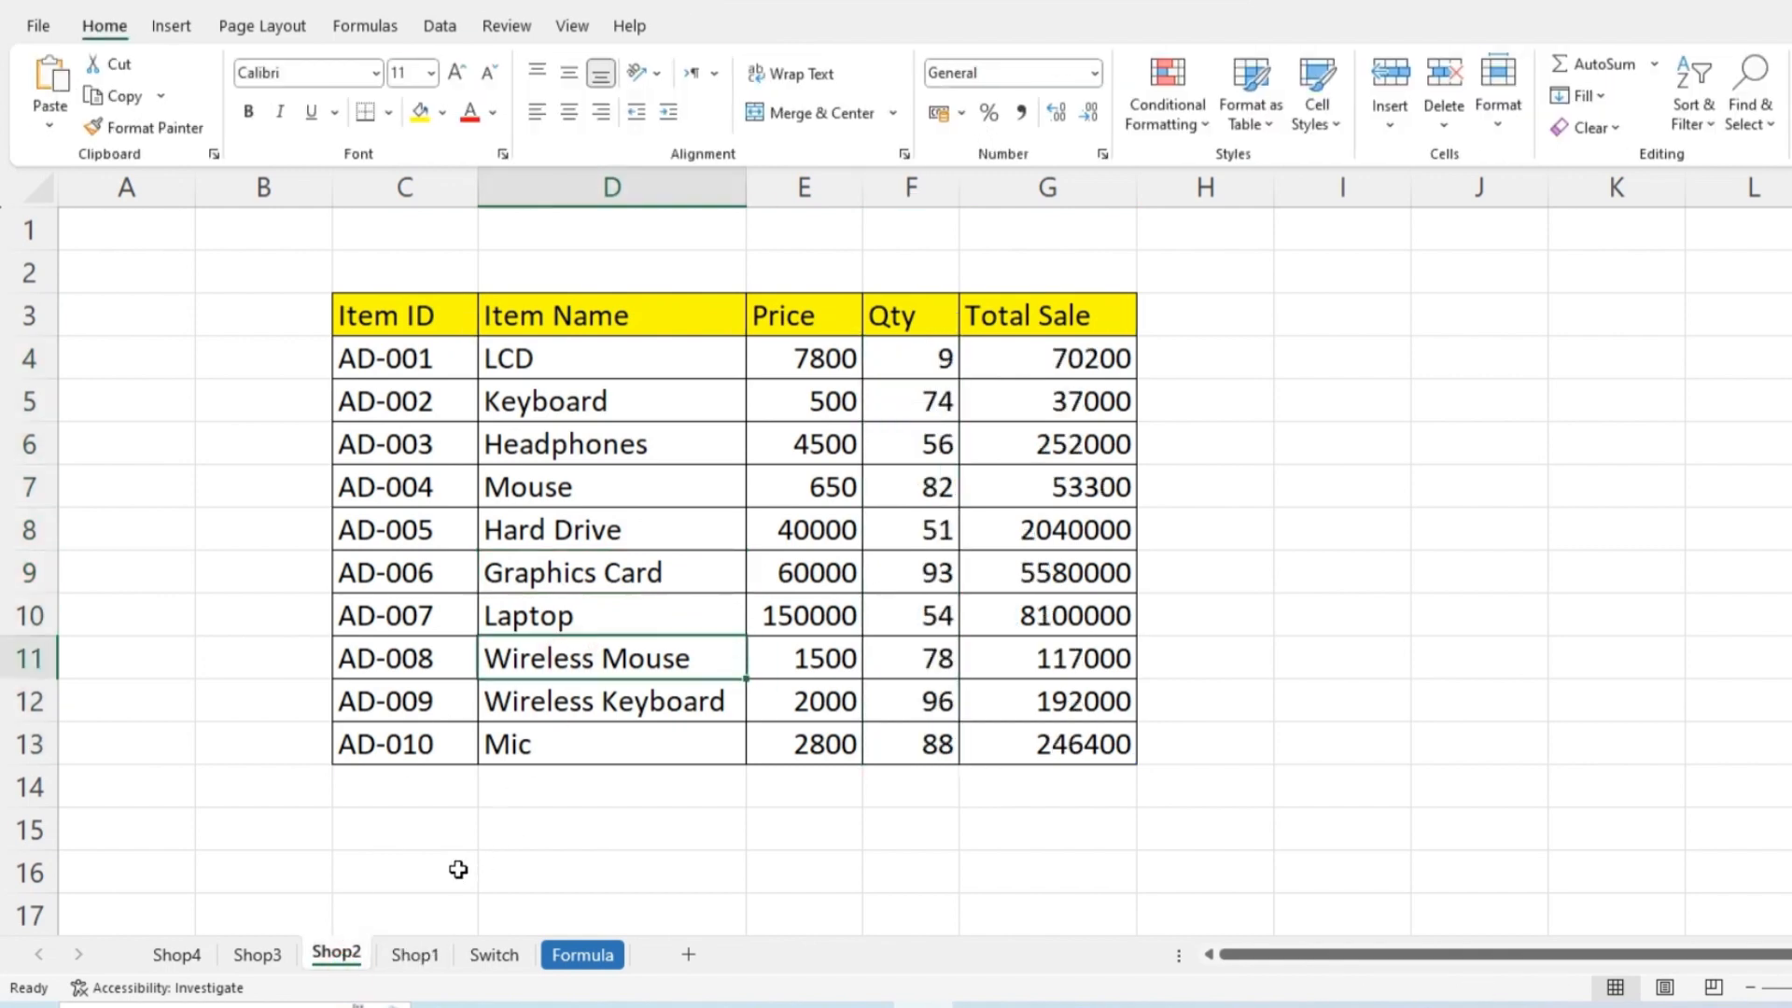
left_click(415, 952)
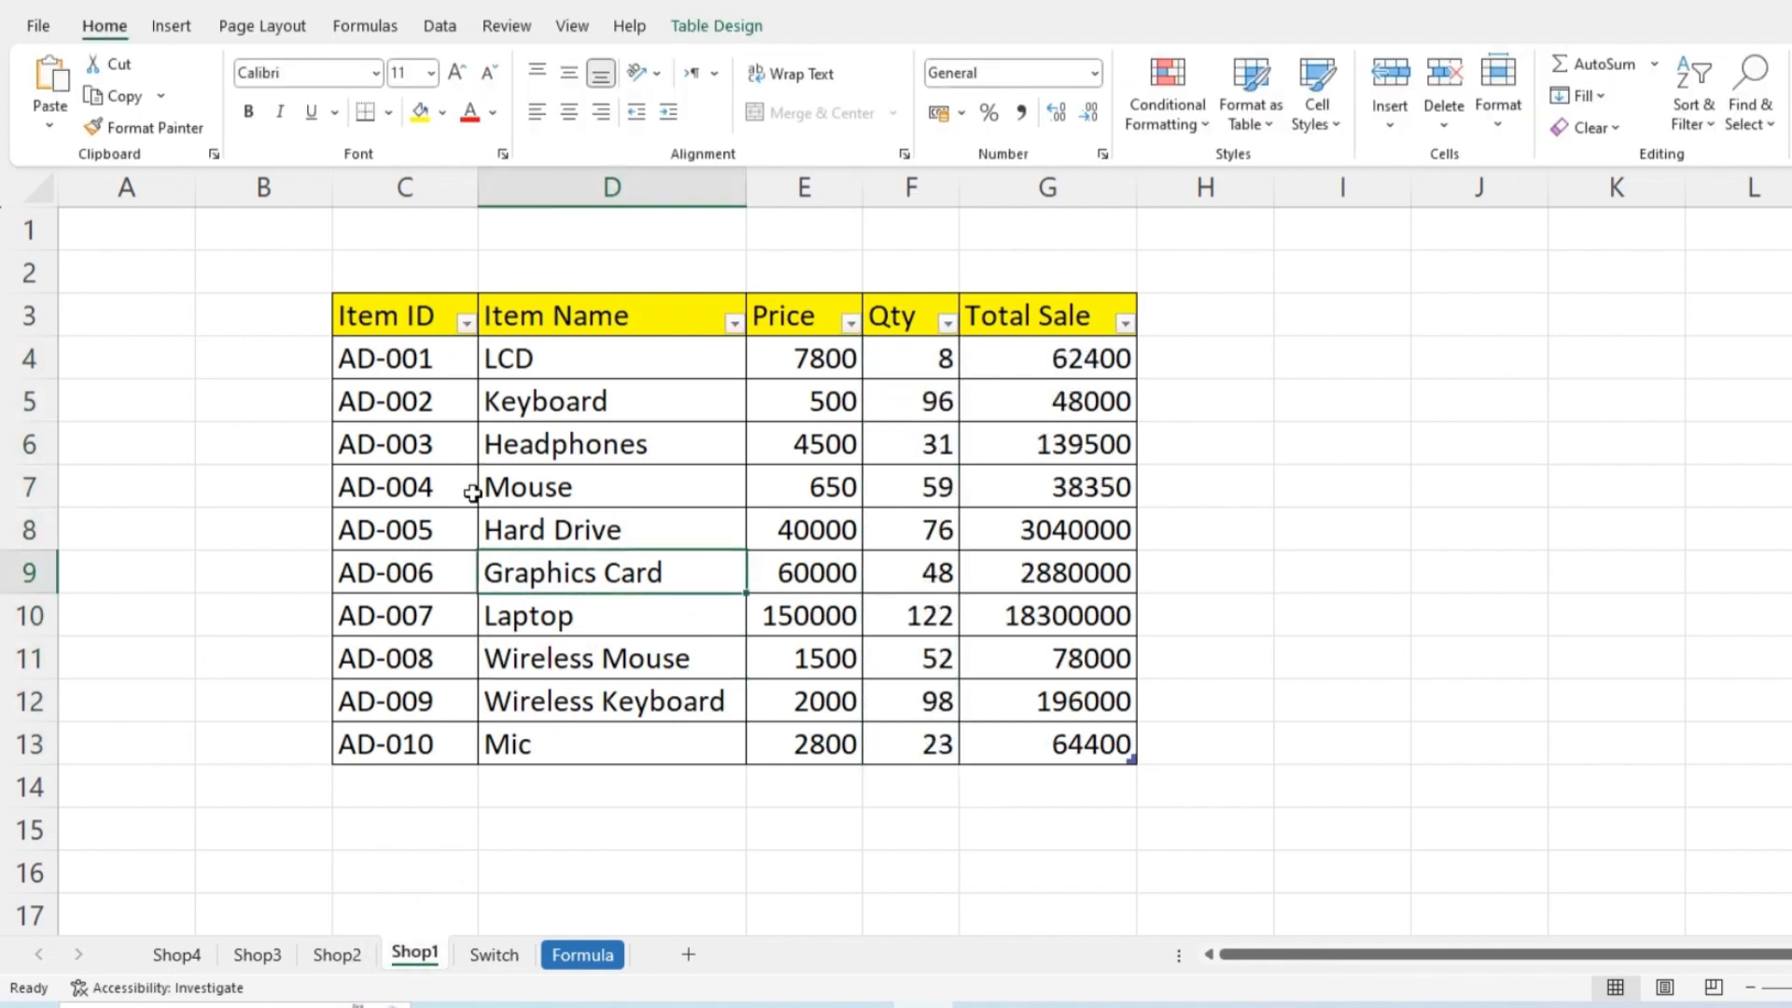
left_click(336, 953)
left_click_drag(416, 316, 1048, 732)
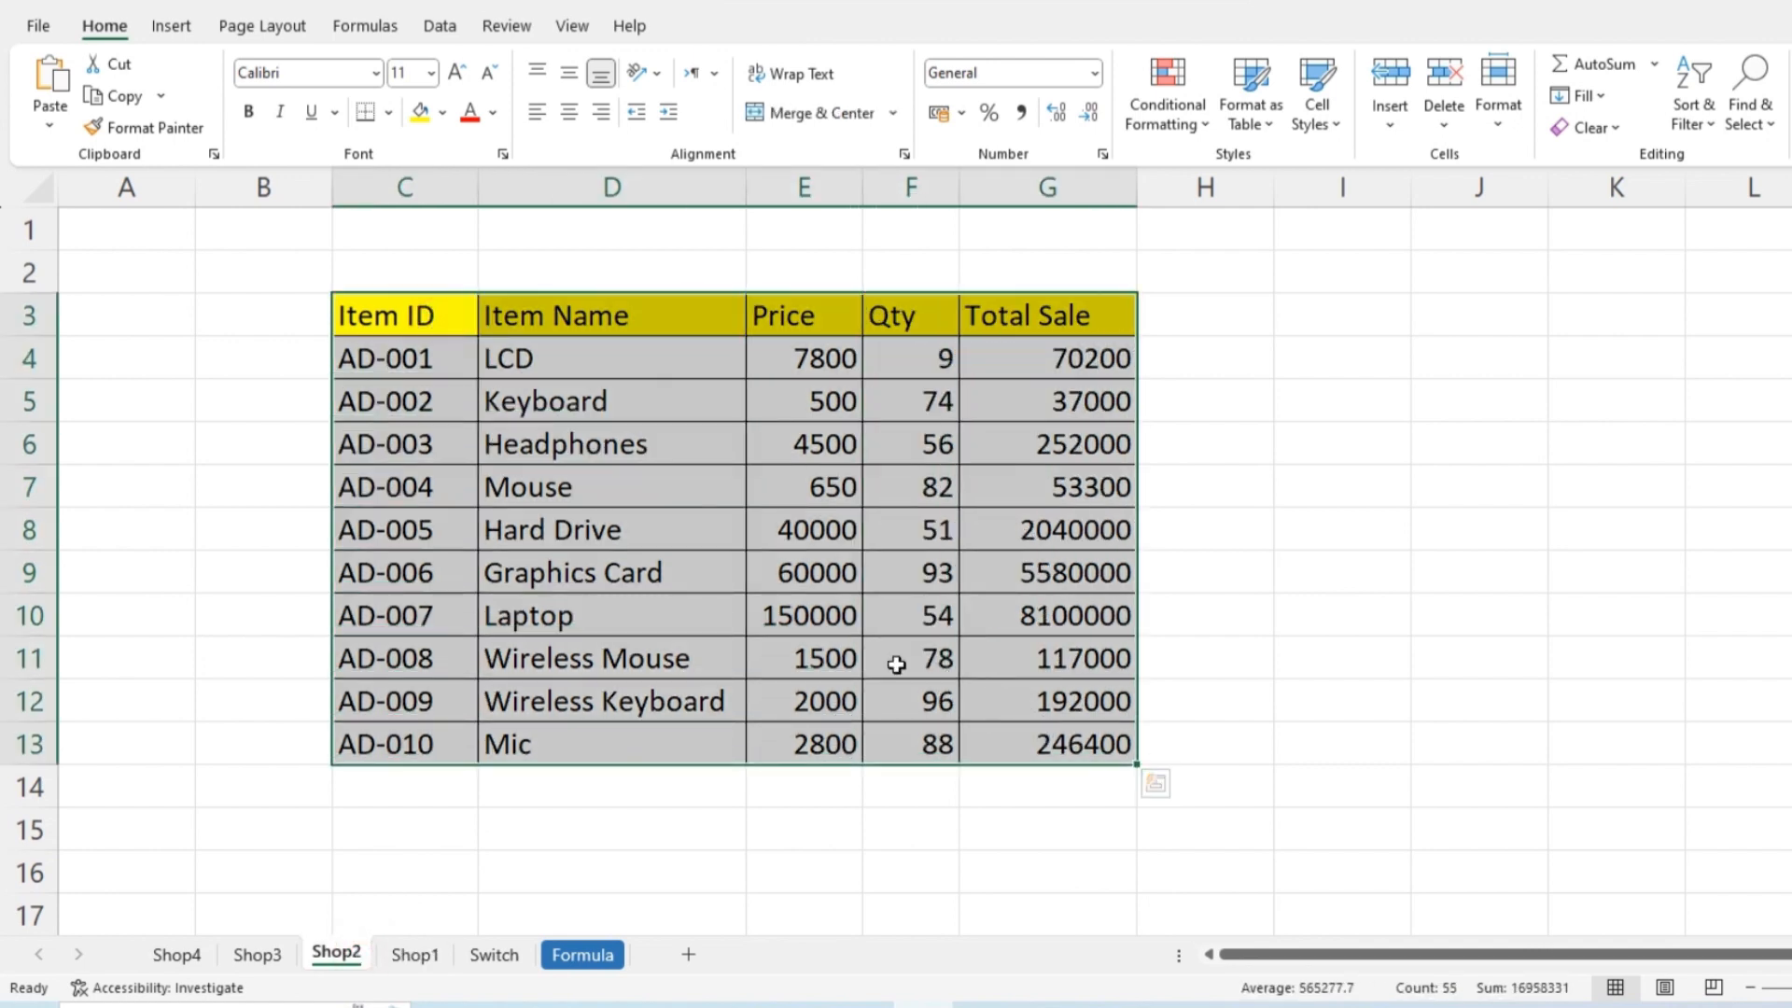
key("ctrl+t")
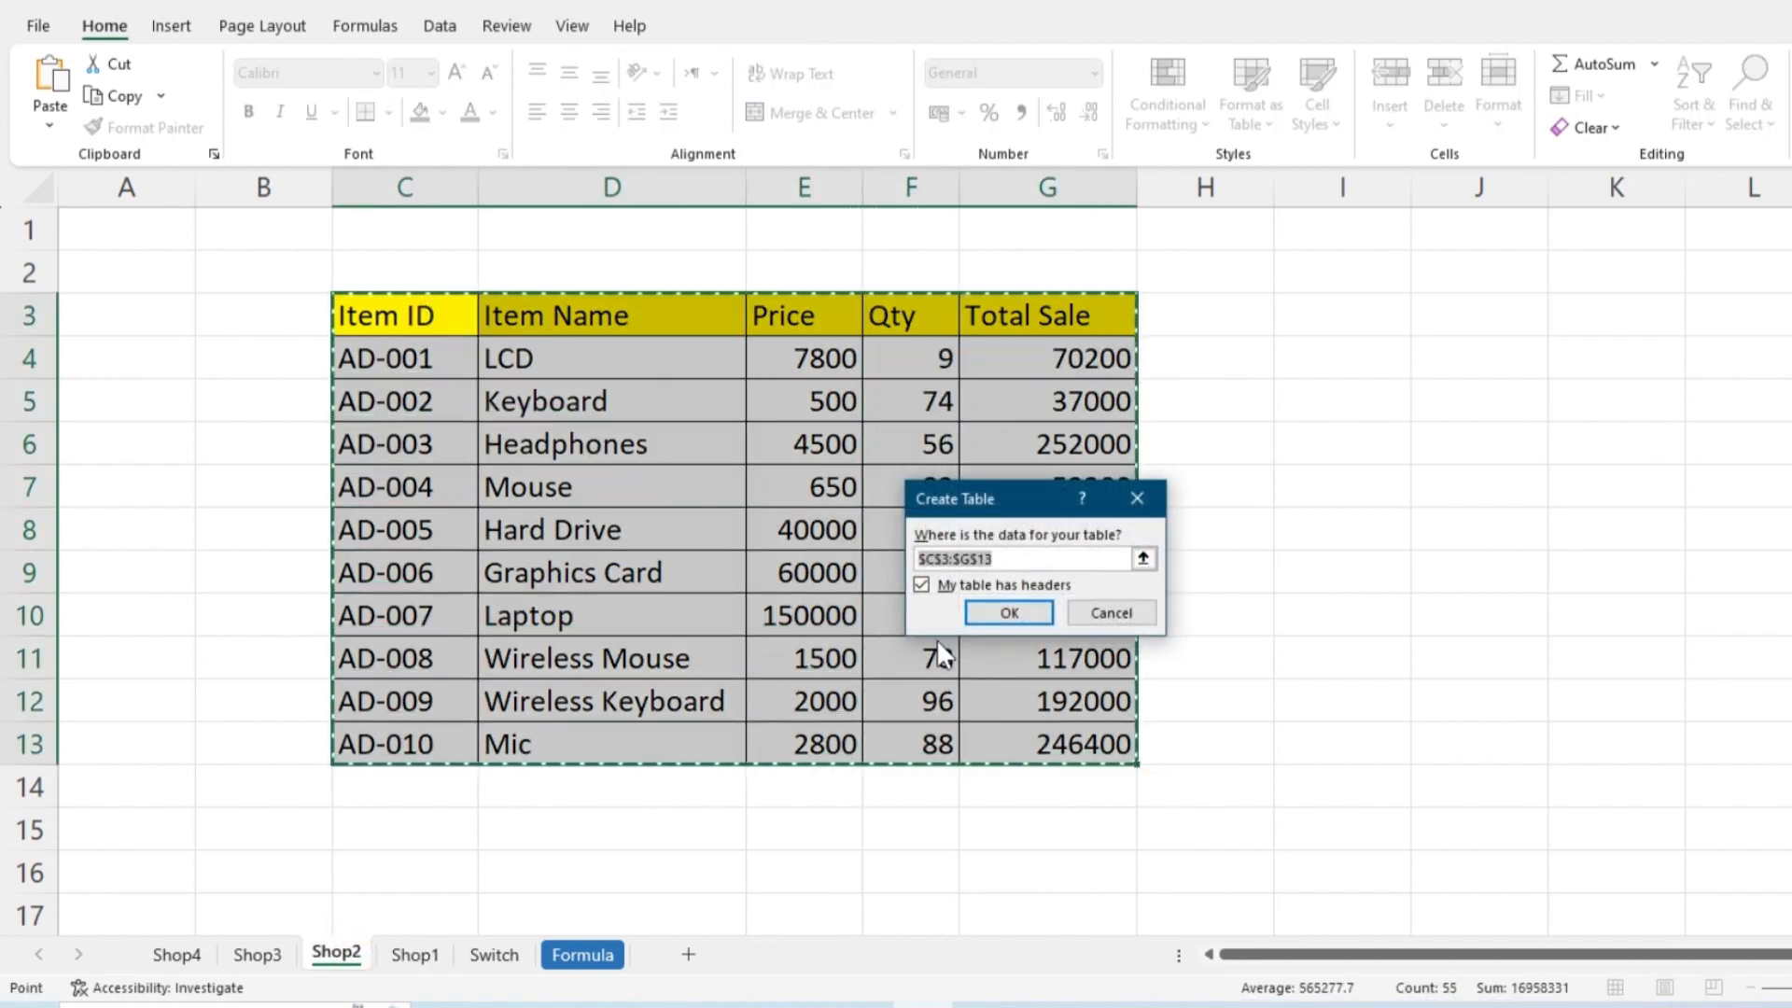
left_click(996, 612)
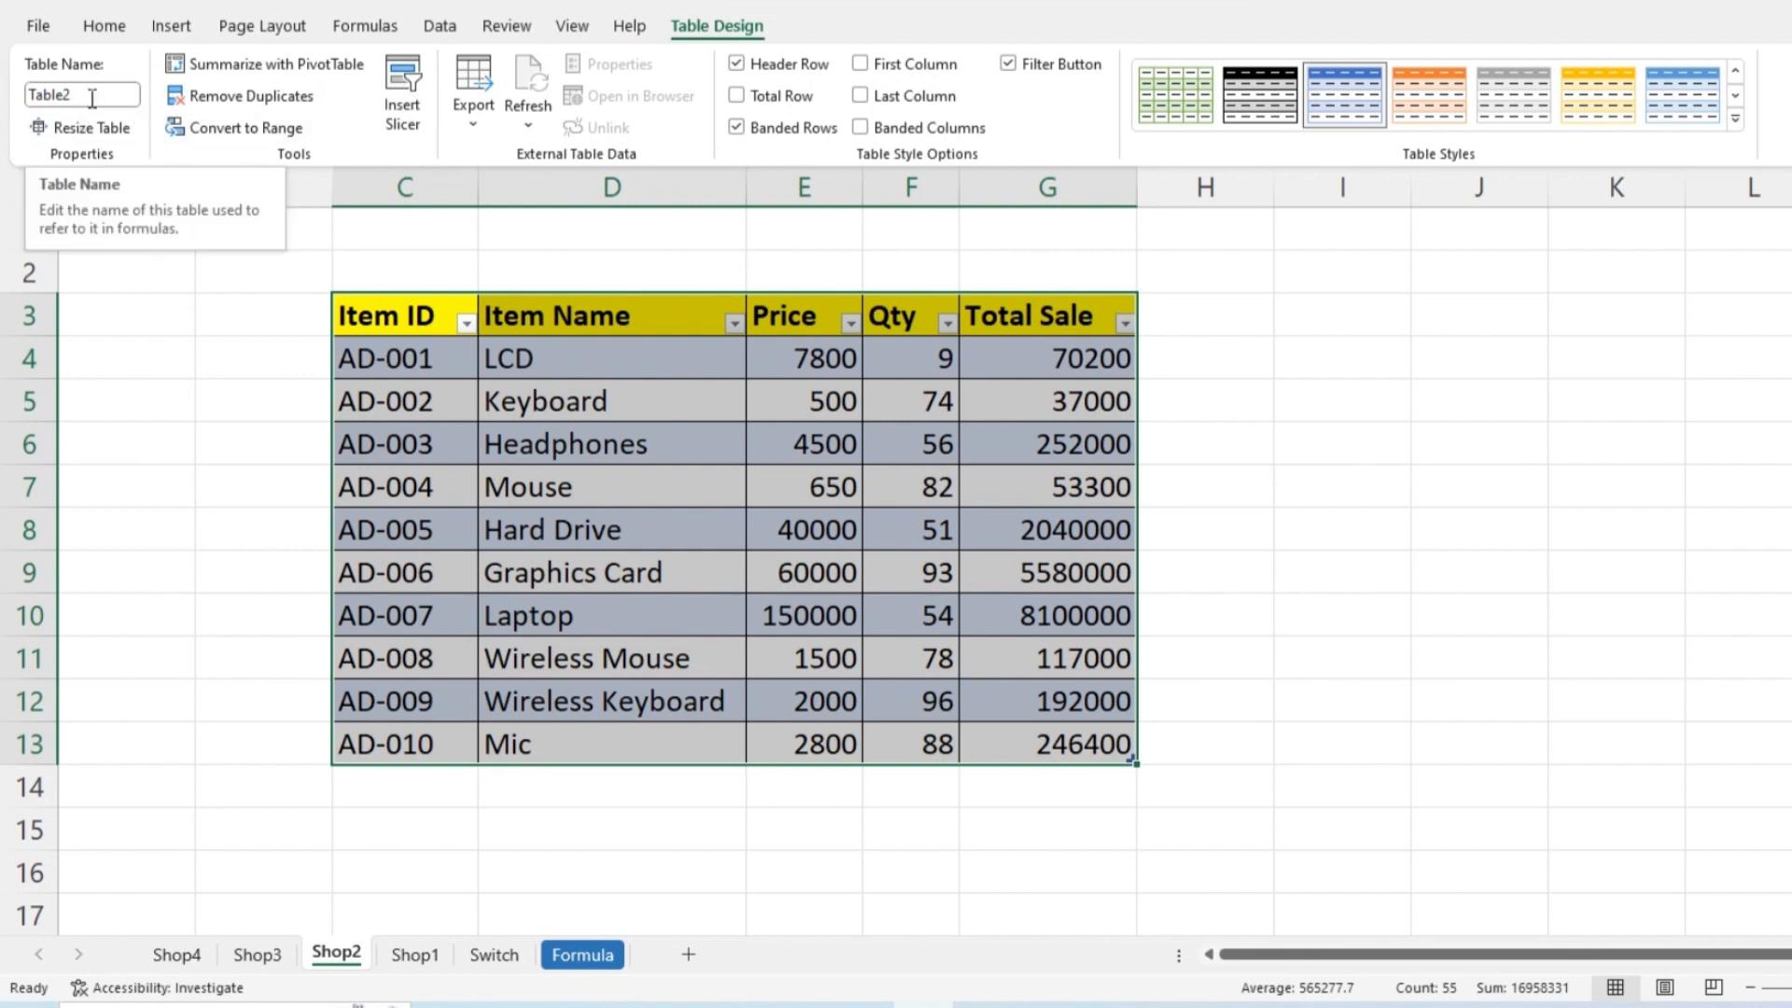
left_click(414, 954)
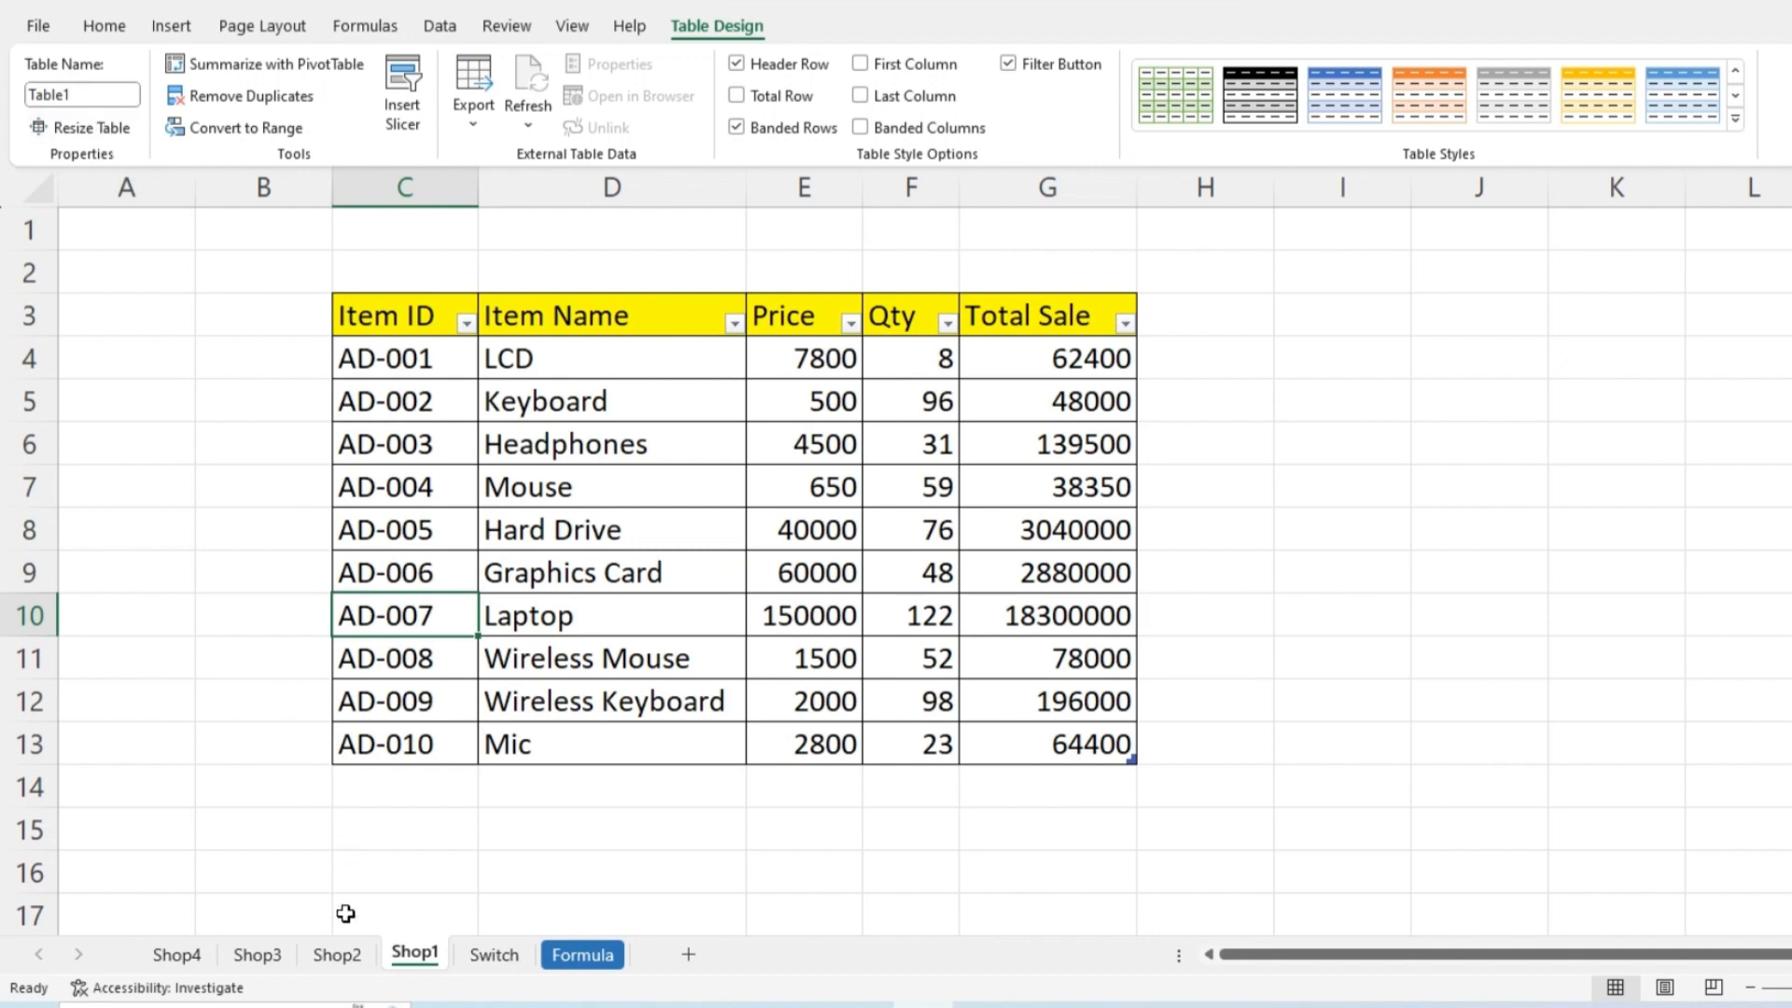
left_click(338, 954)
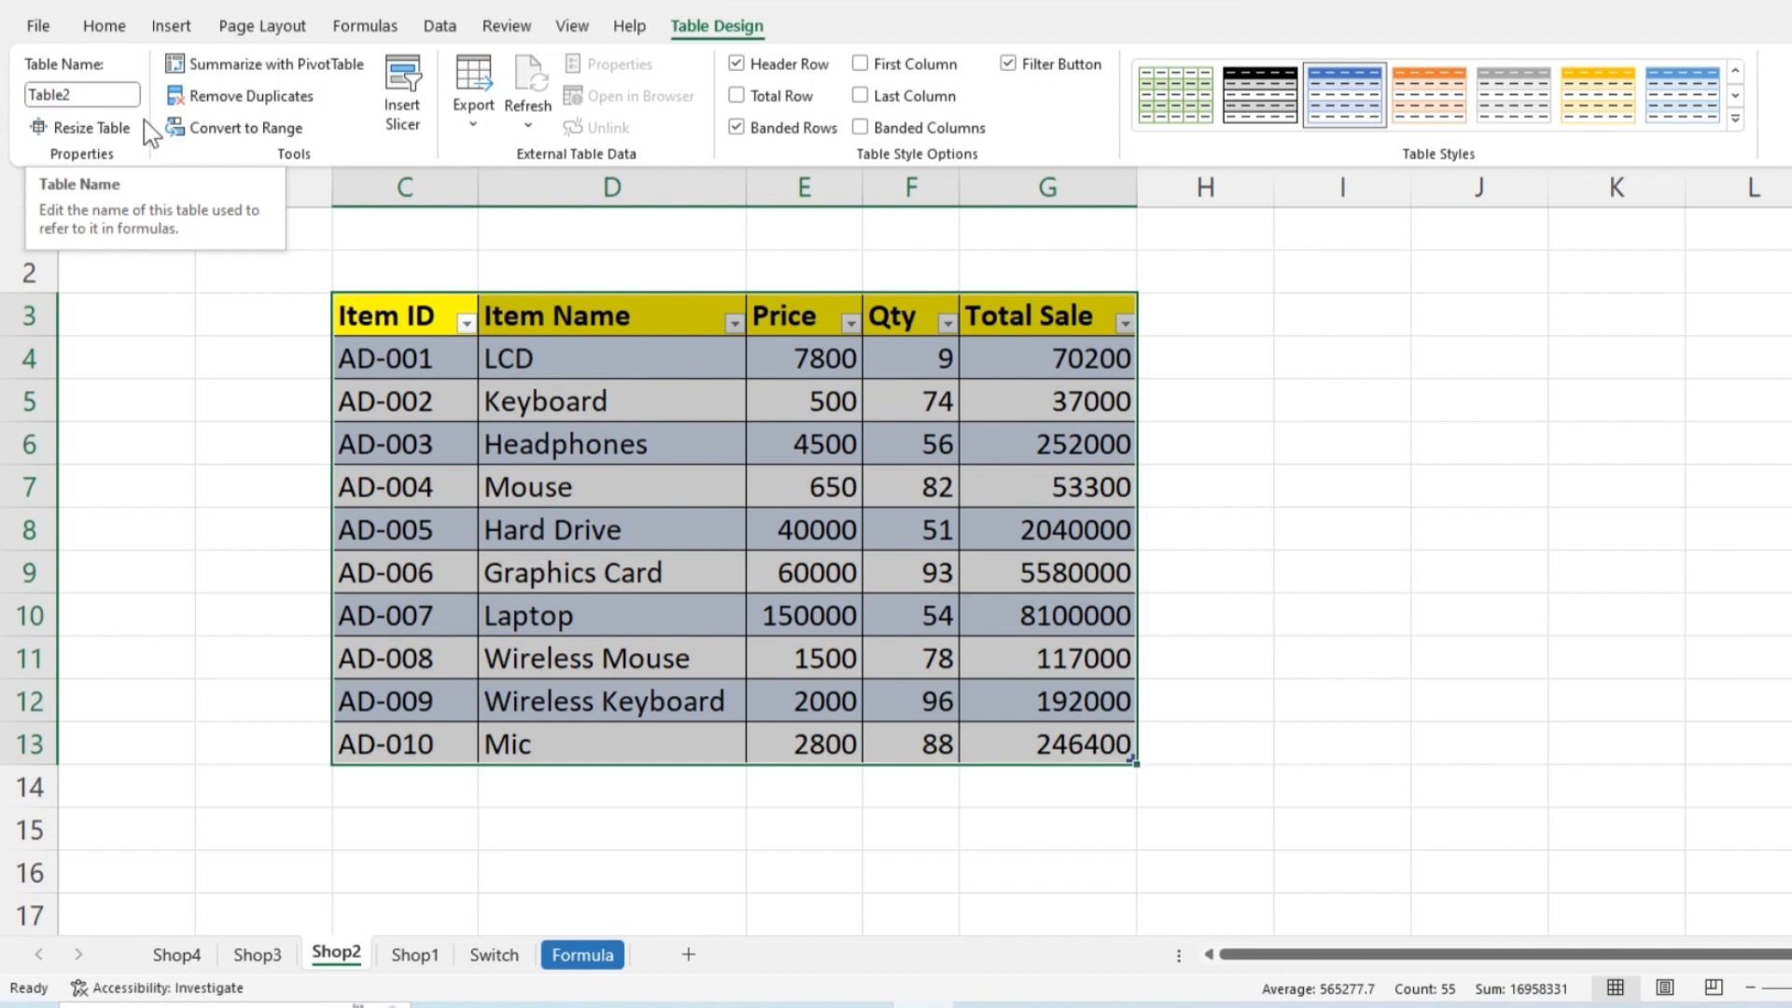
left_click(714, 496)
Step: Convert the range C3:G13 on the Shop3 sheet into a table with headers and check its table name
left_click(263, 954)
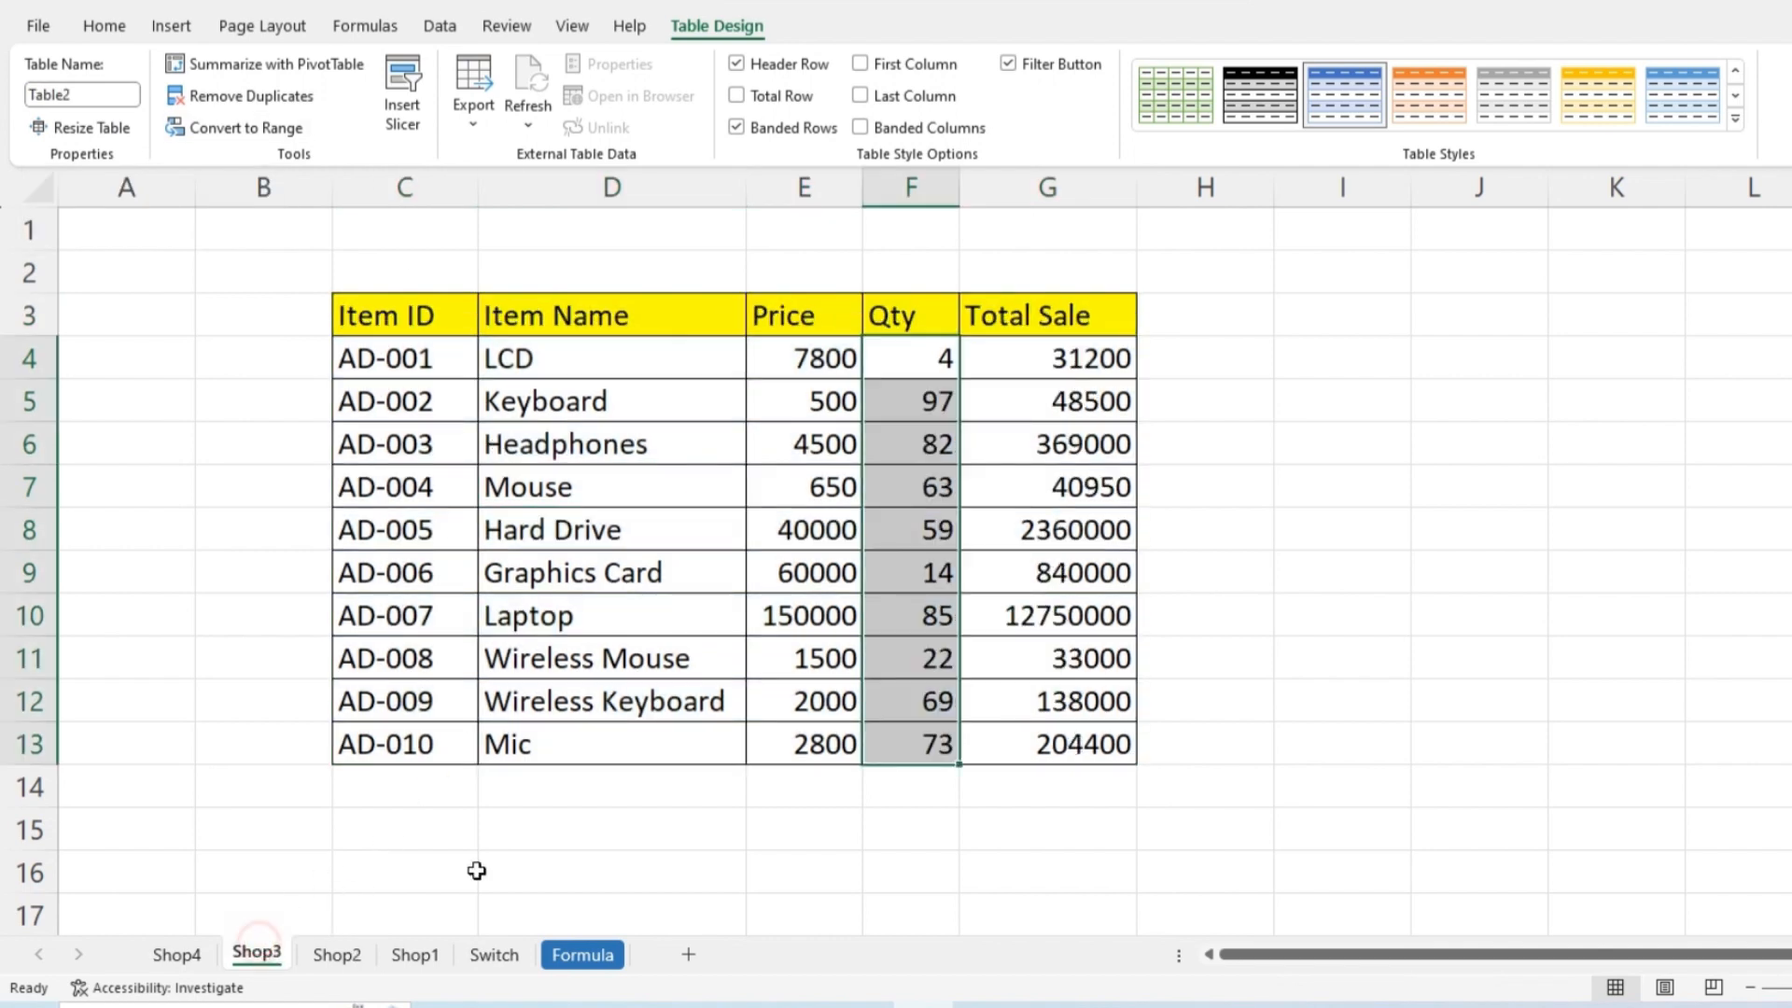
left_click_drag(378, 322, 1005, 724)
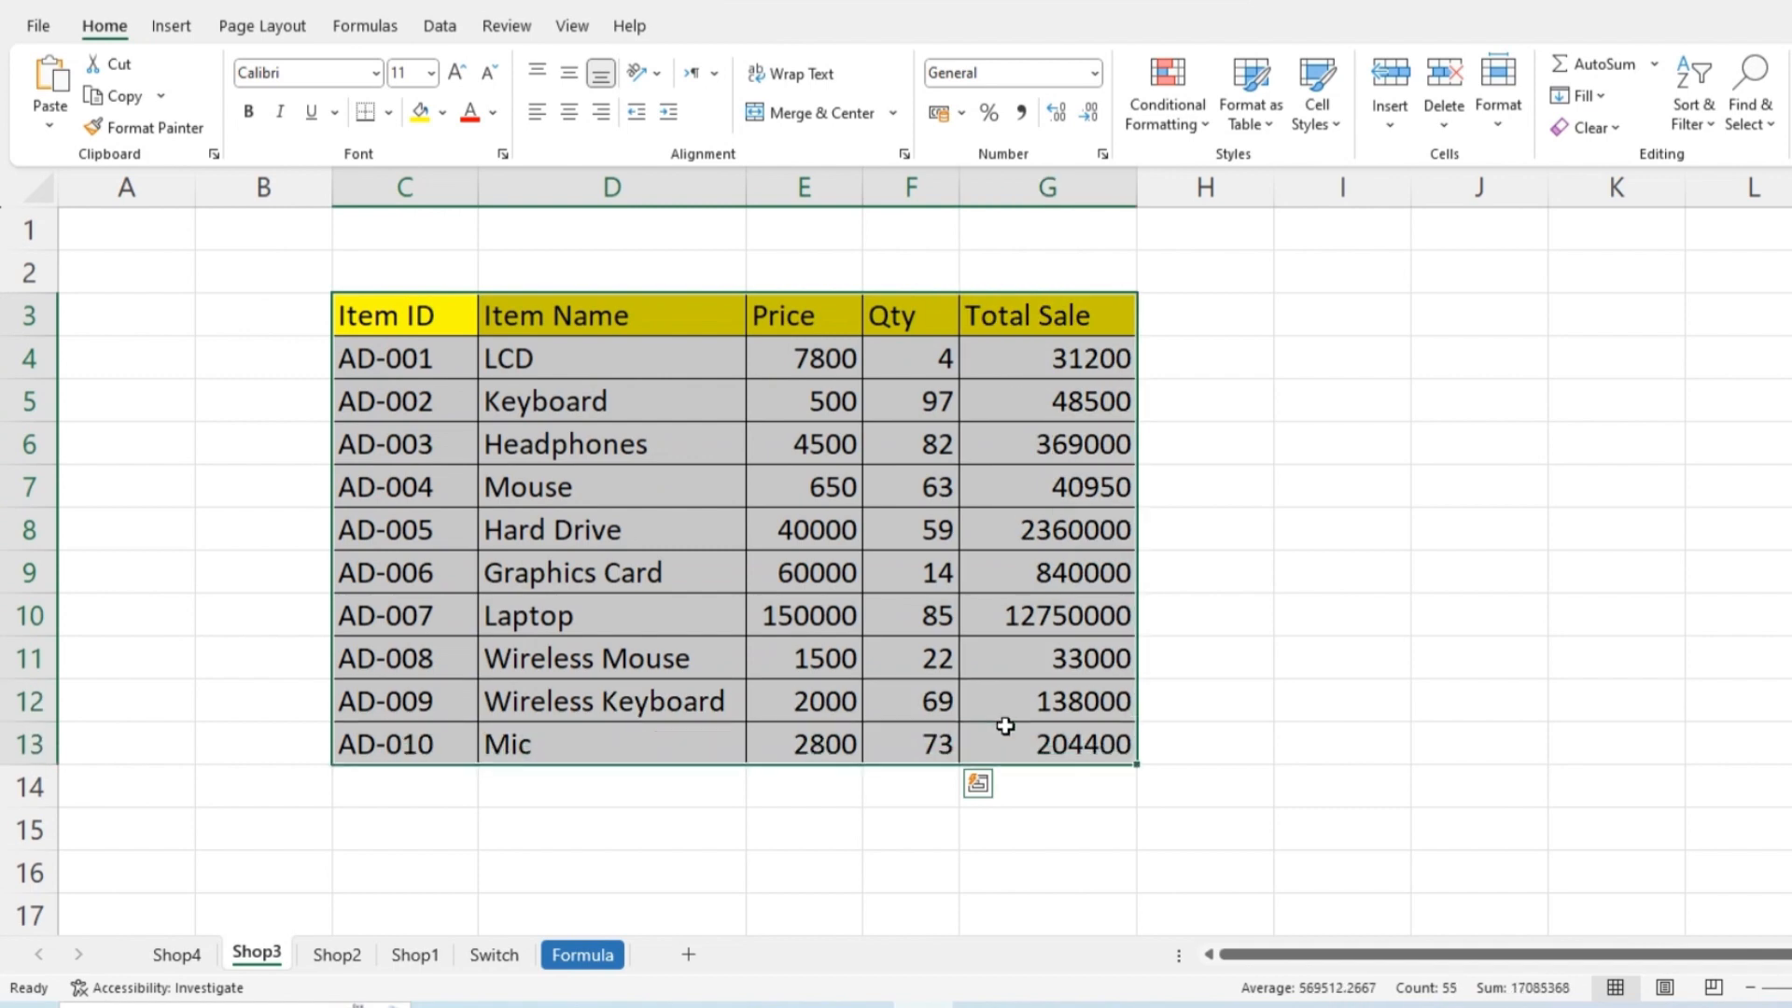
key("ctrl+t")
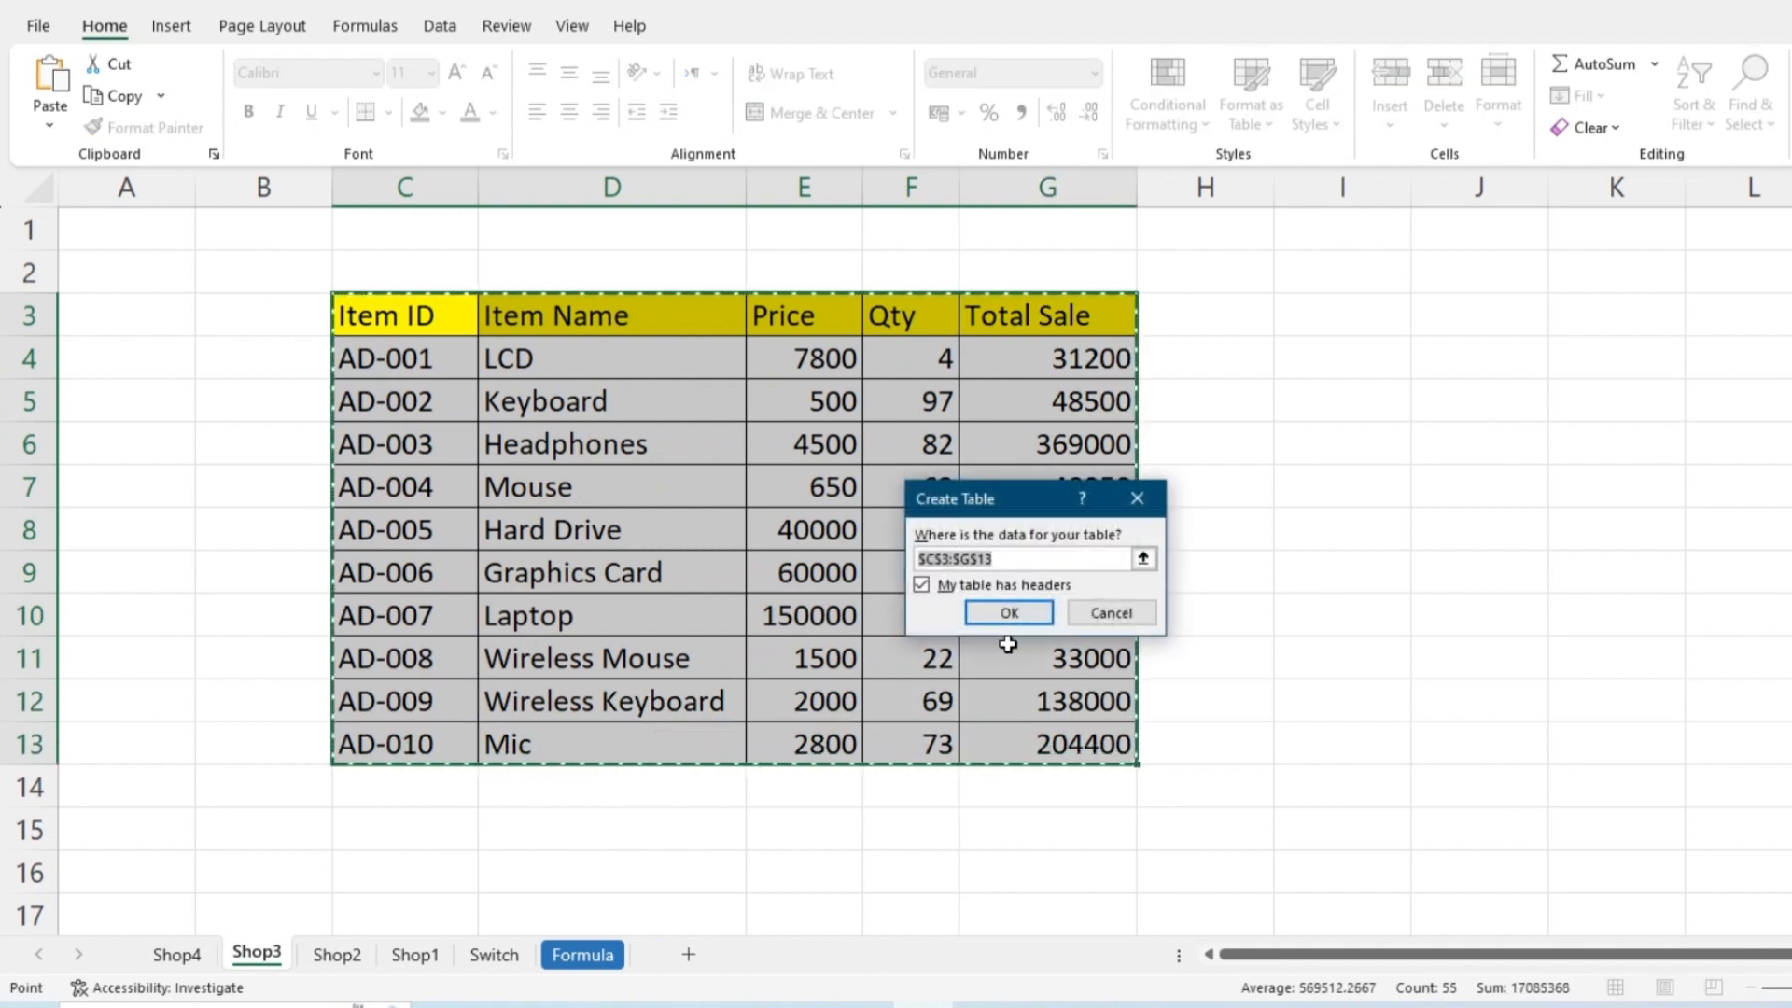
left_click(1008, 612)
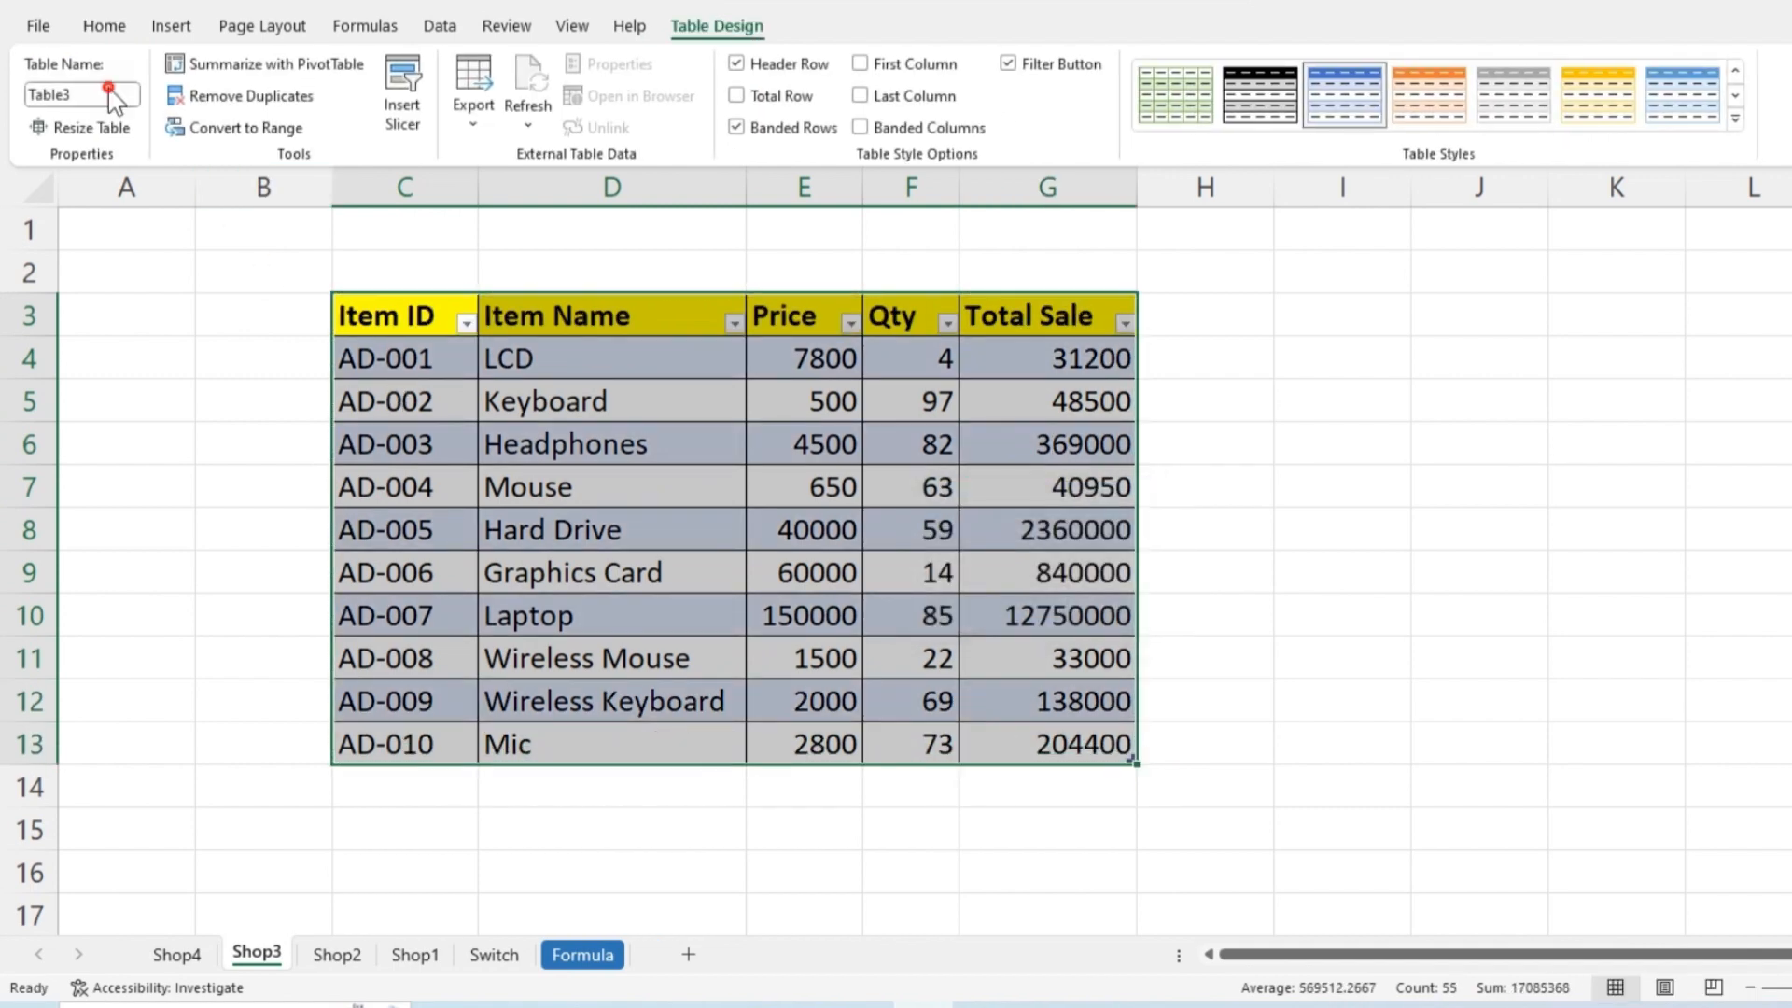
double_click(110, 94)
Step: Convert the range C3:G13 on the Shop4 sheet into a table with headers
left_click(179, 952)
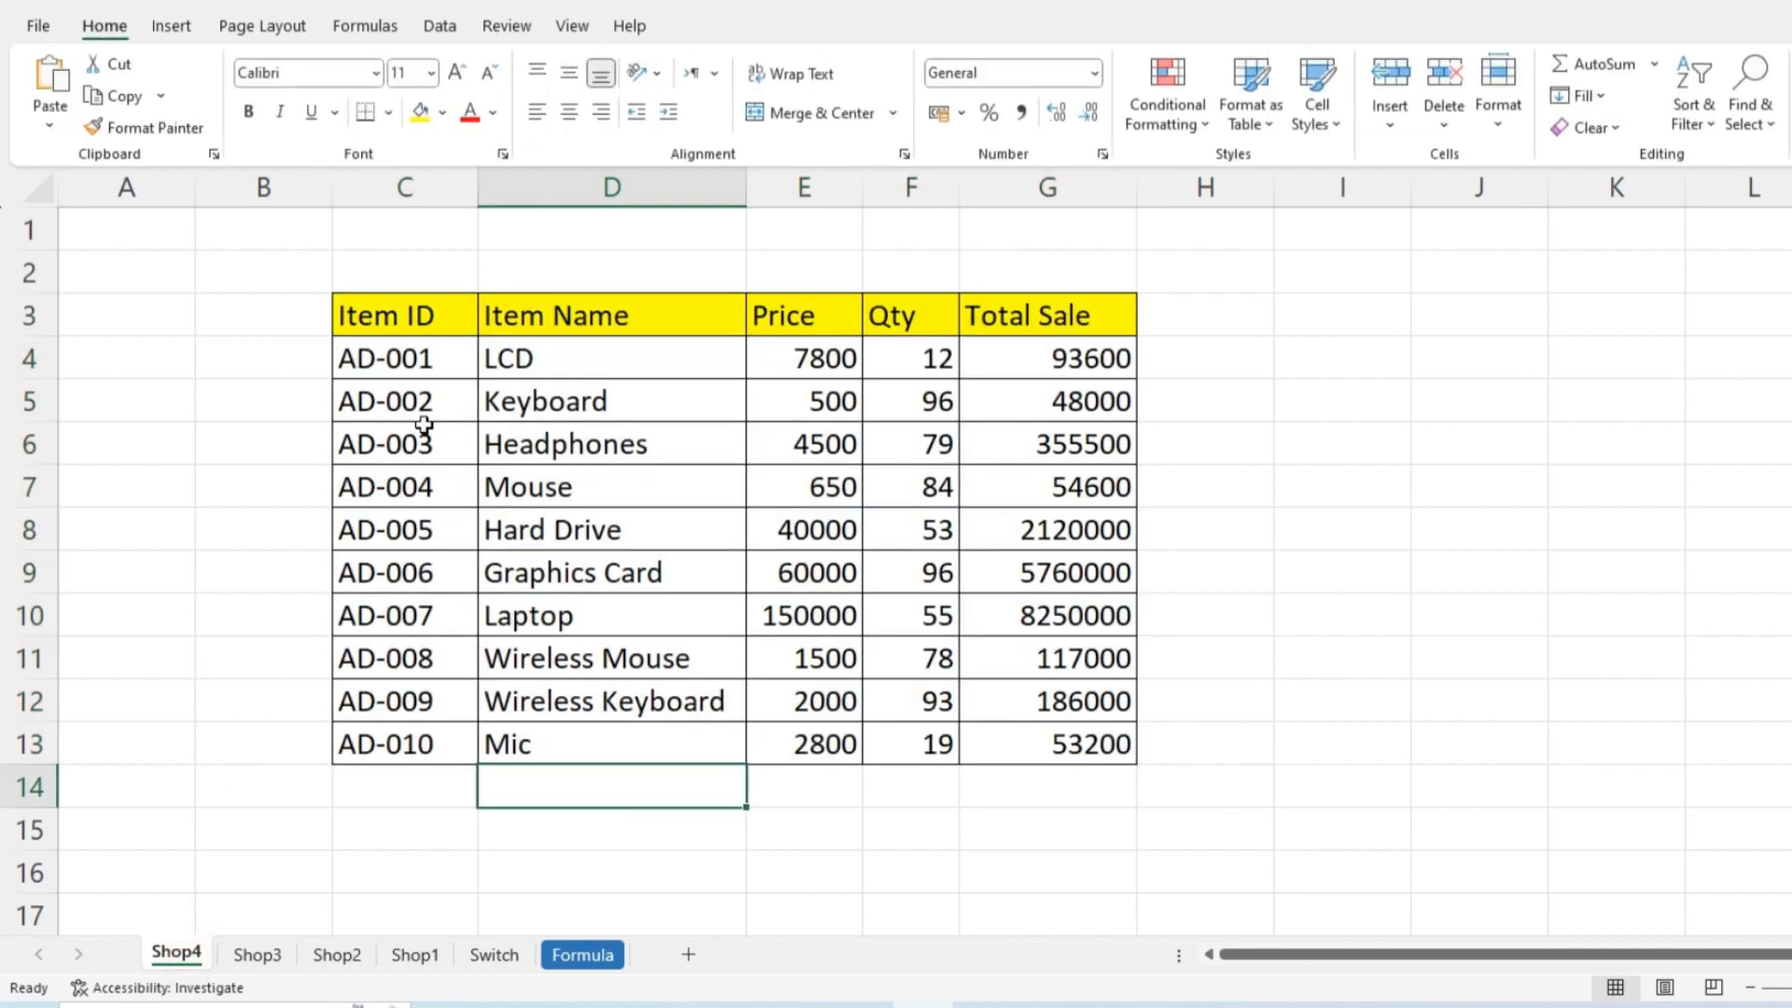
left_click_drag(360, 308, 1027, 746)
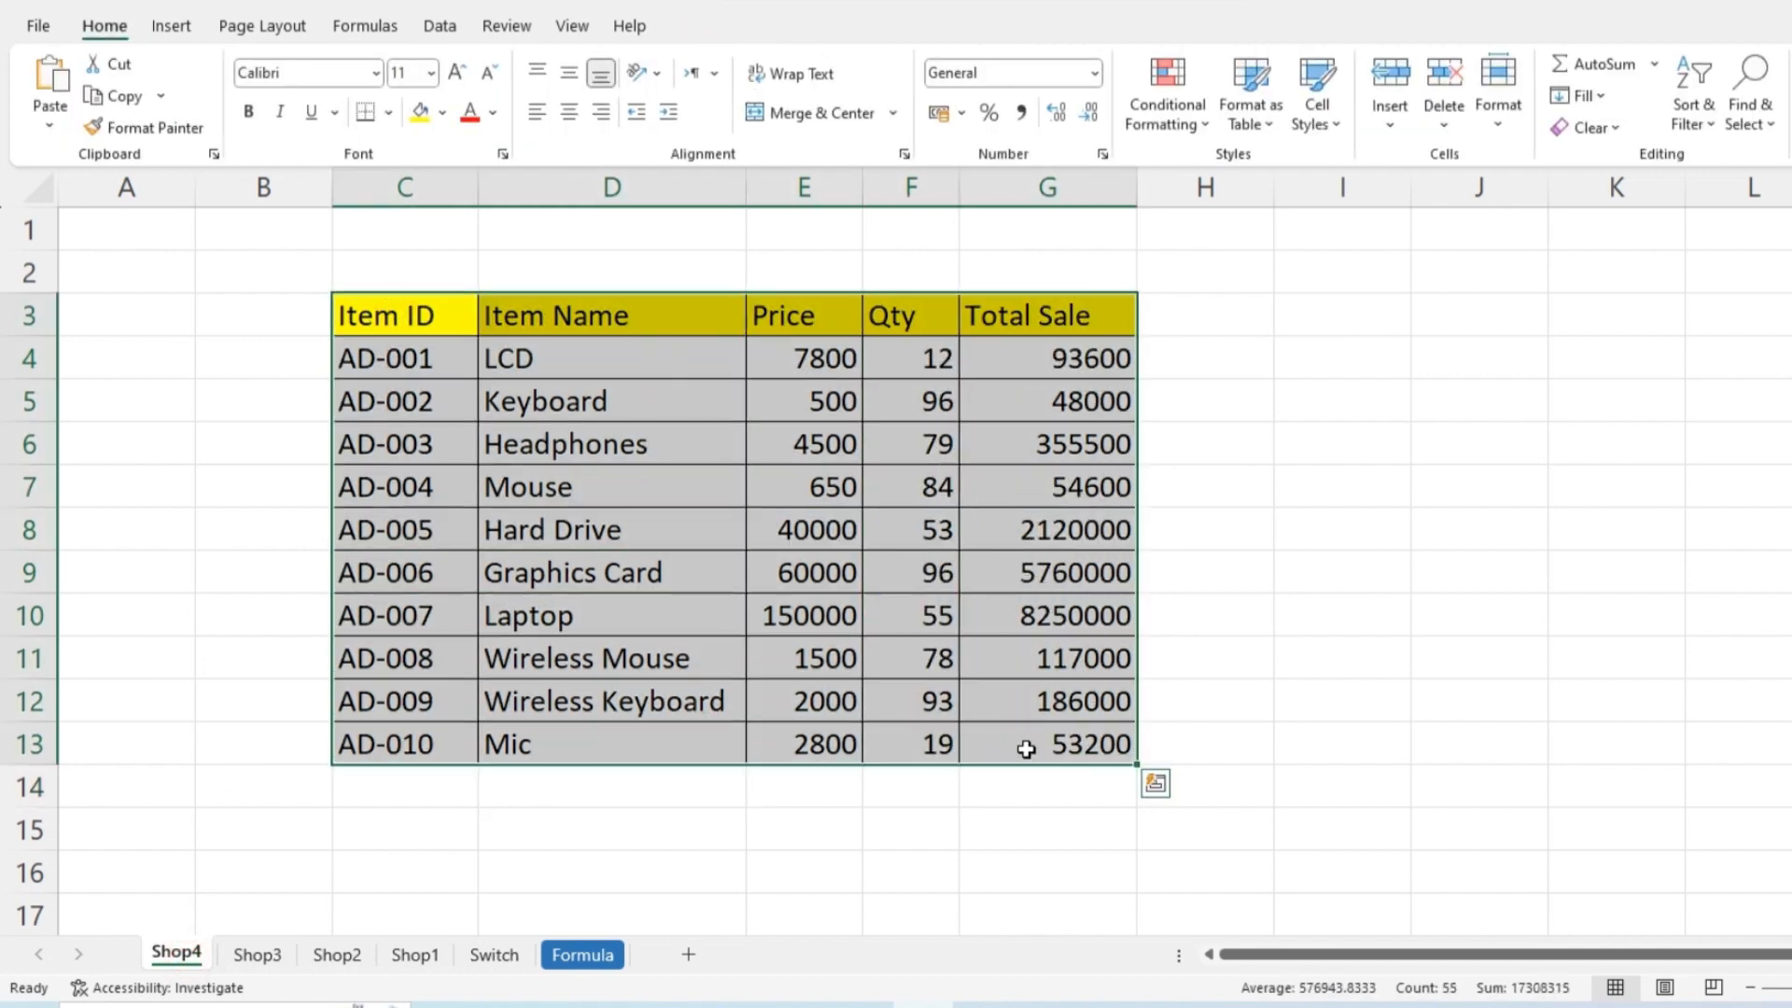
key("ctrl+t")
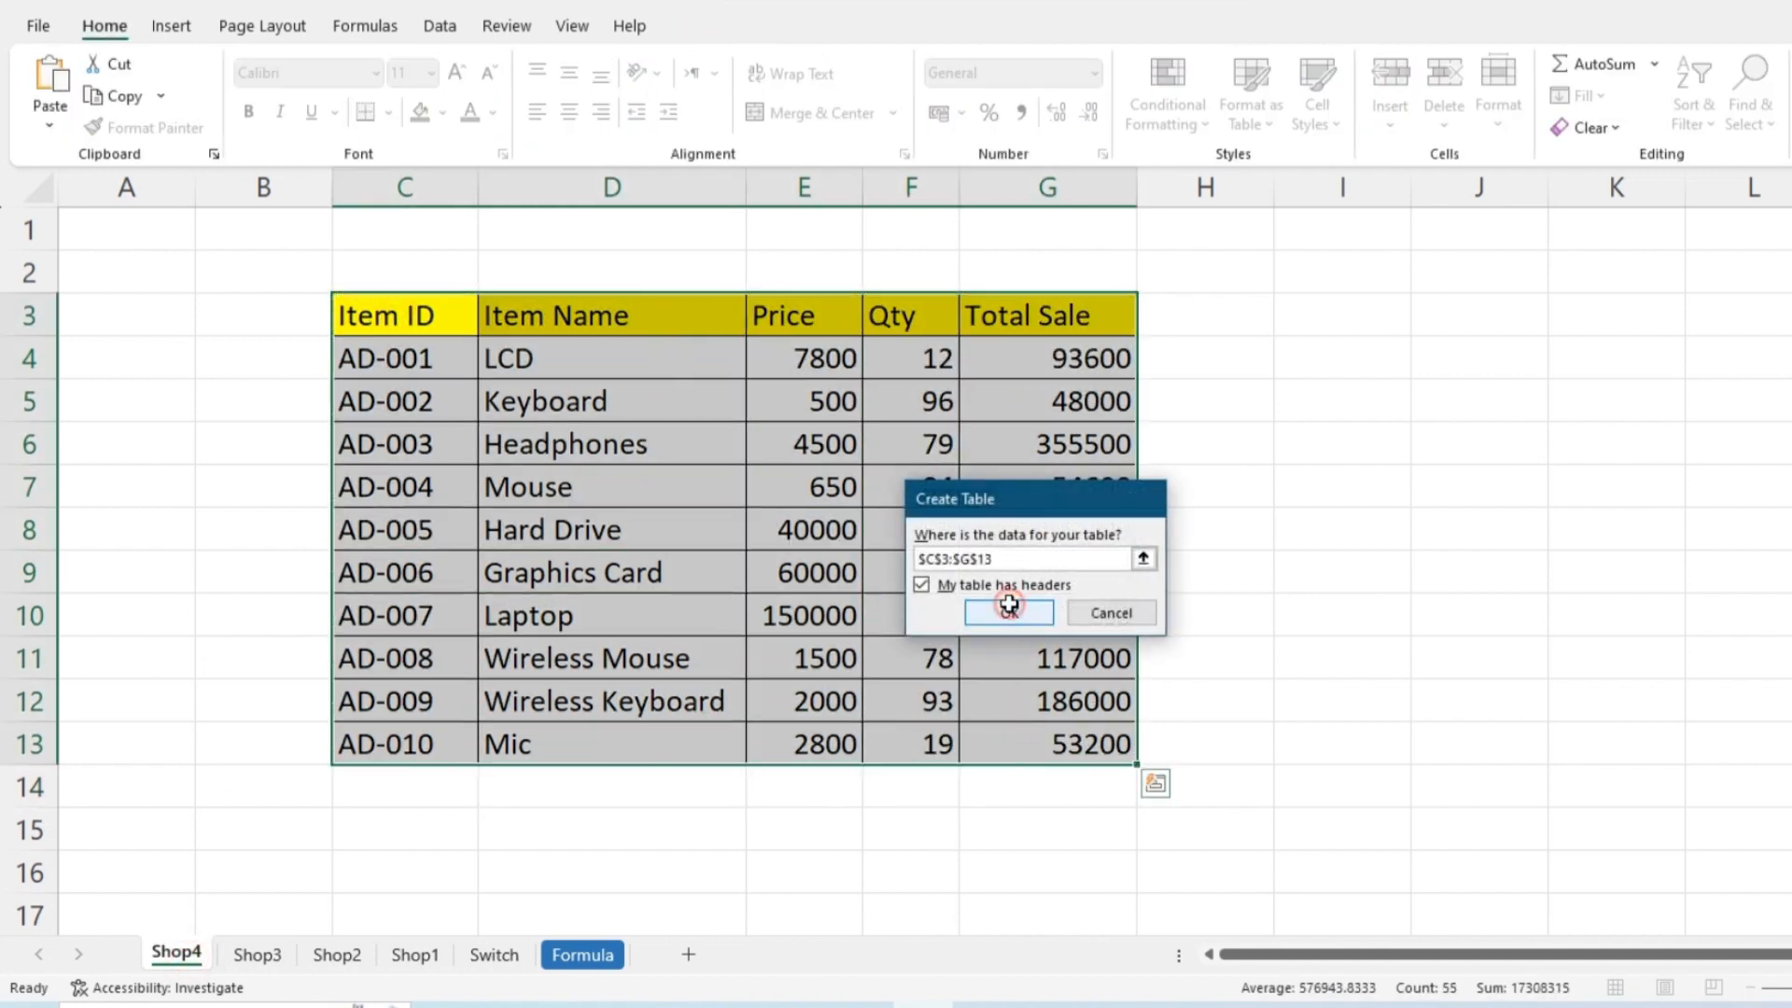
left_click(1010, 611)
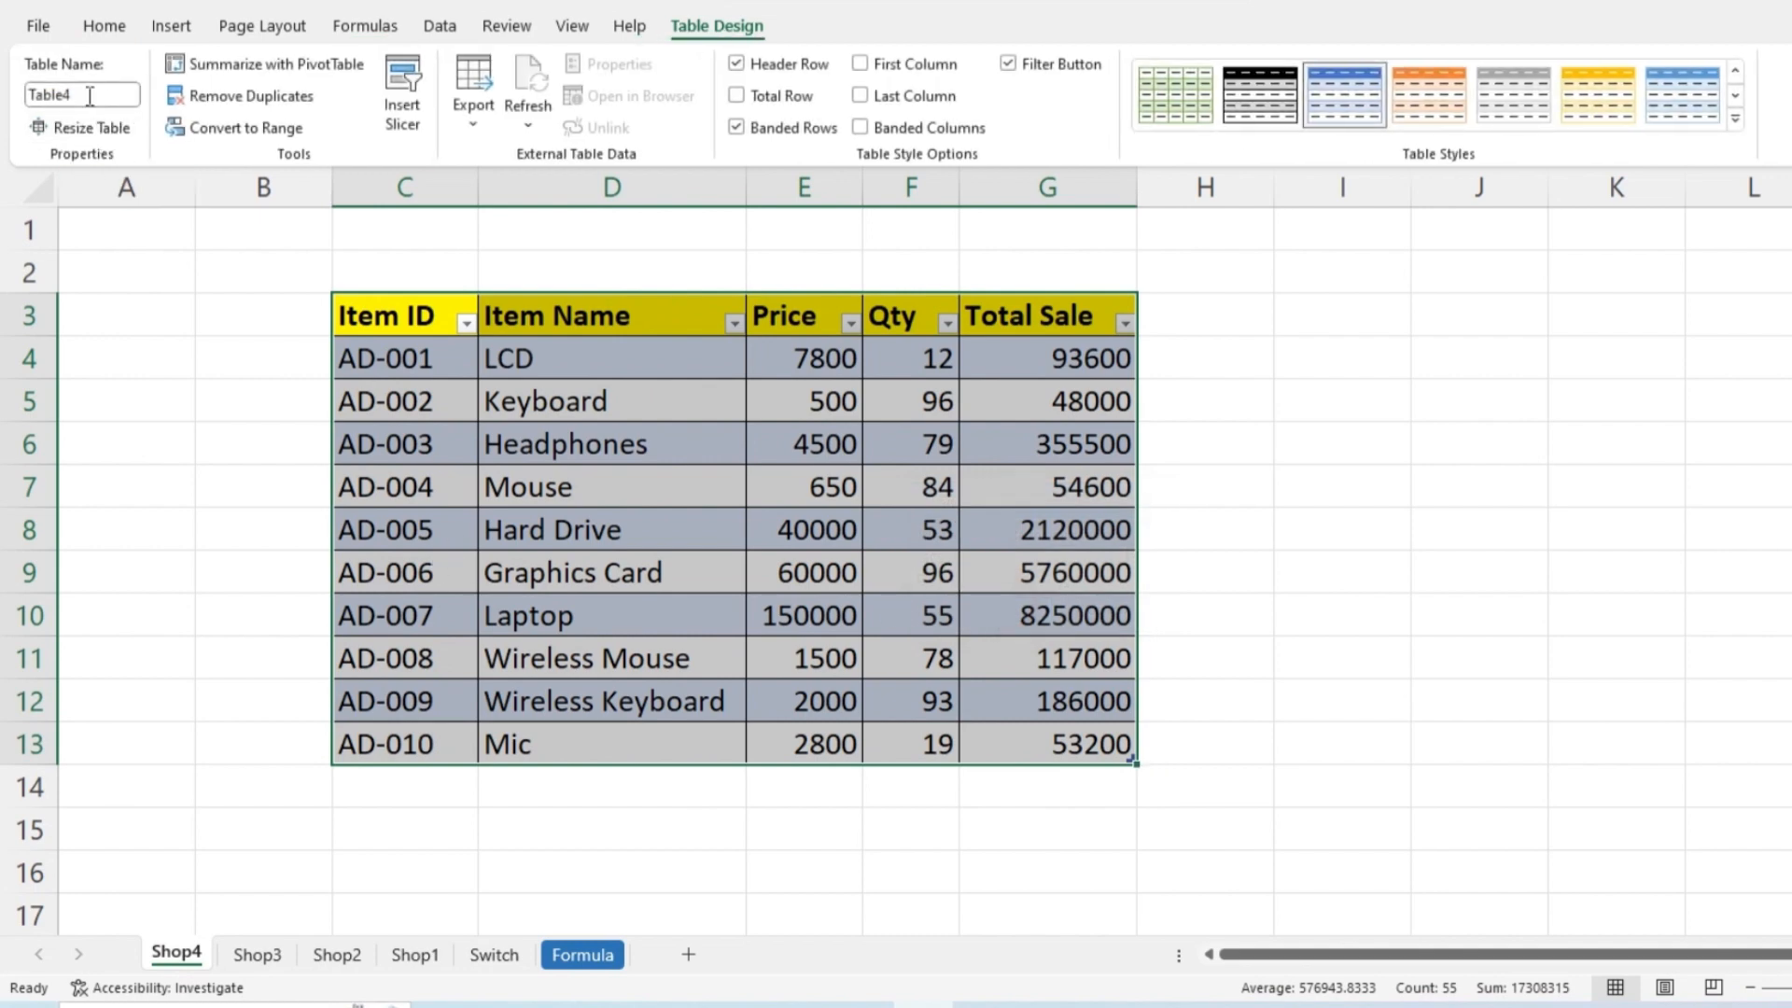
left_click(455, 525)
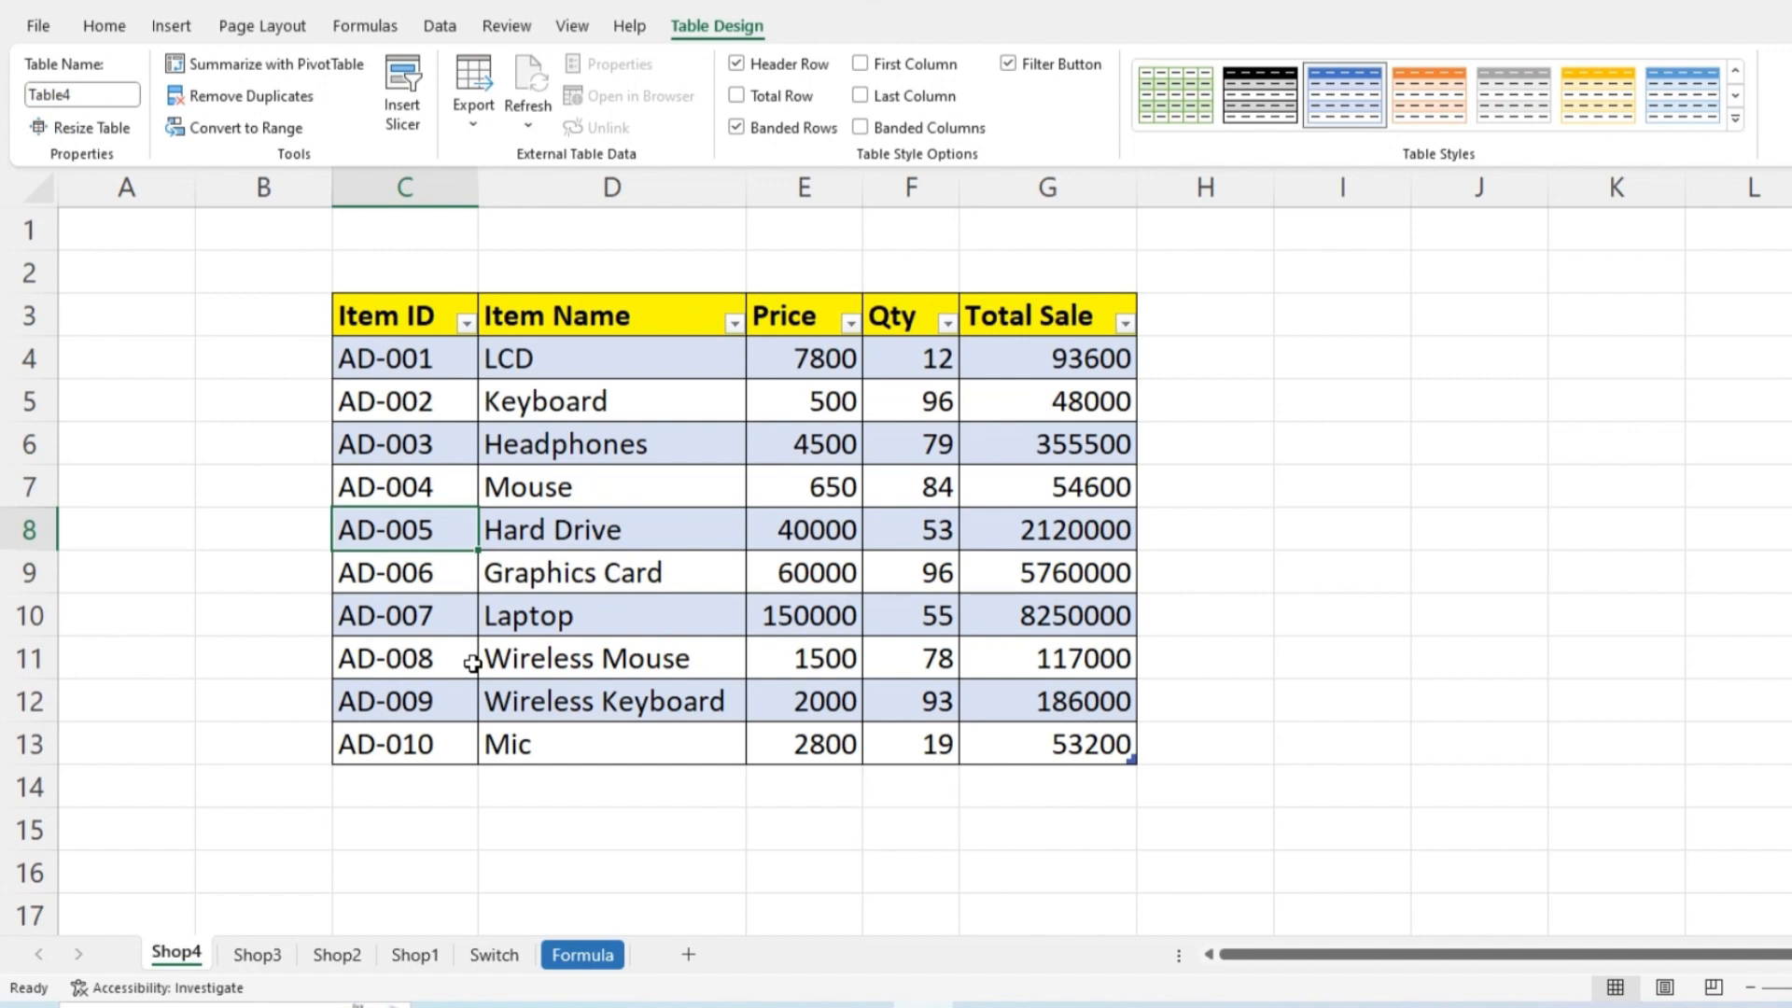
Step: Look over the Formula and Switch sheets and select the item list B3:C13 on the Switch sheet
left_click(494, 953)
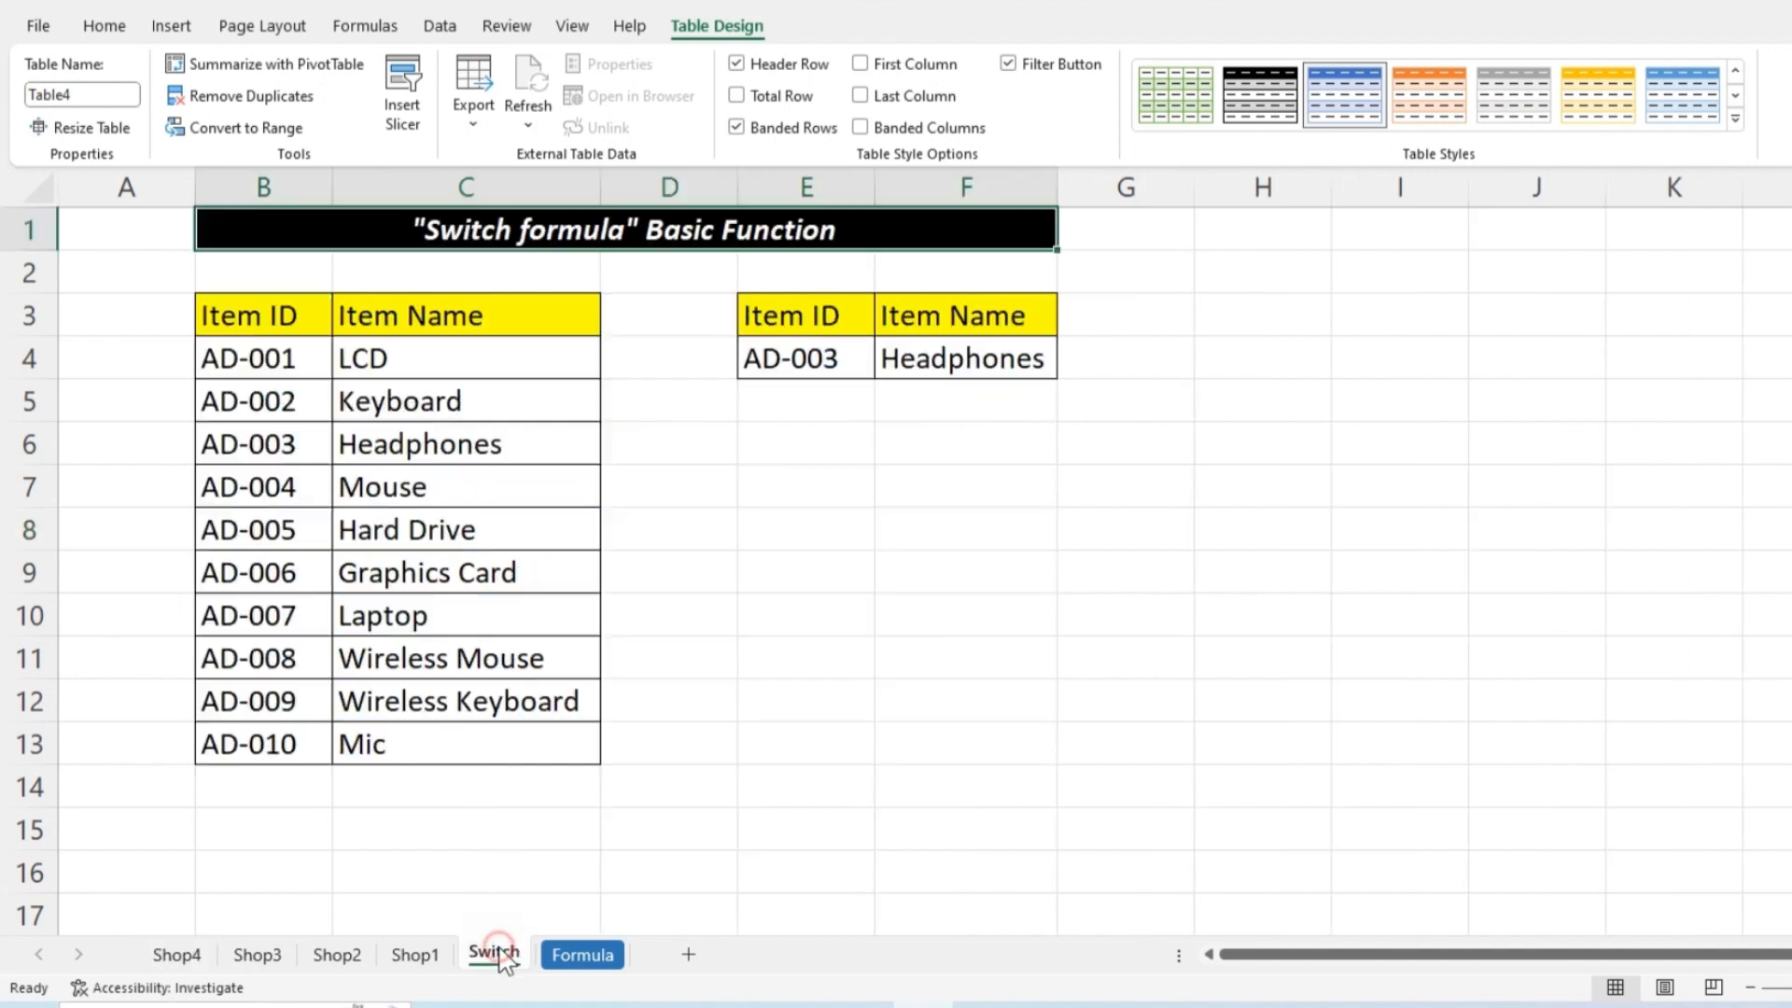
left_click(582, 954)
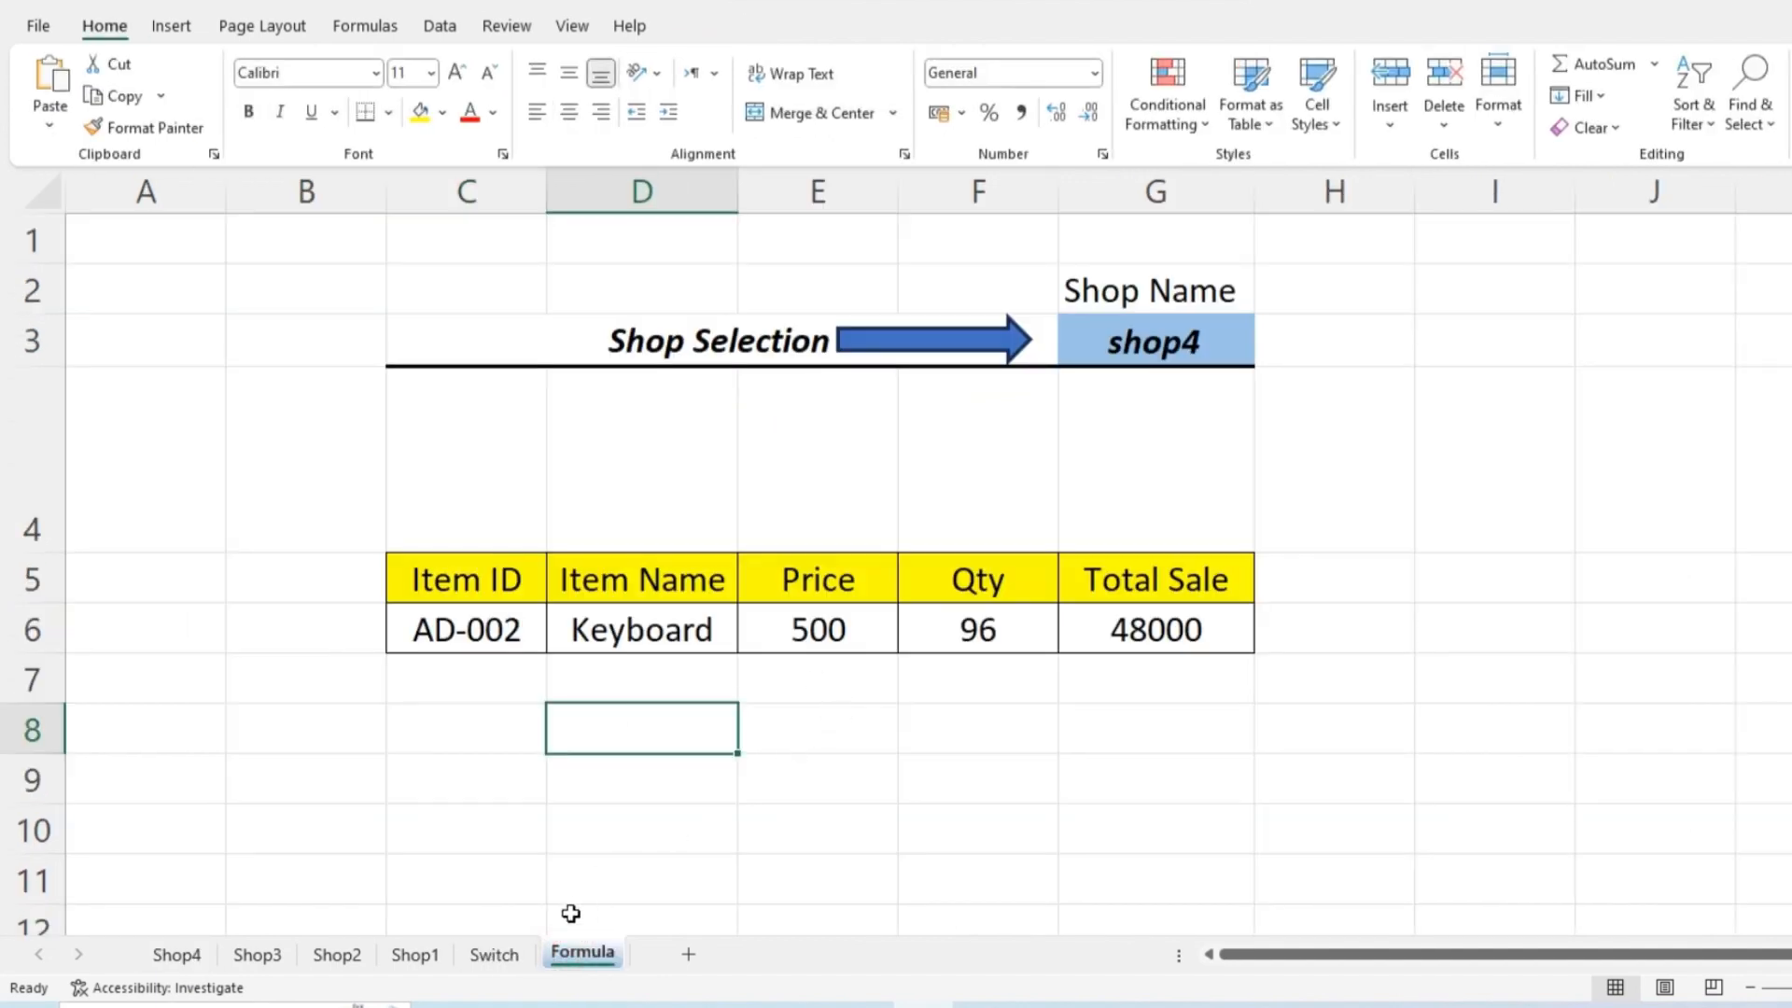
left_click(515, 955)
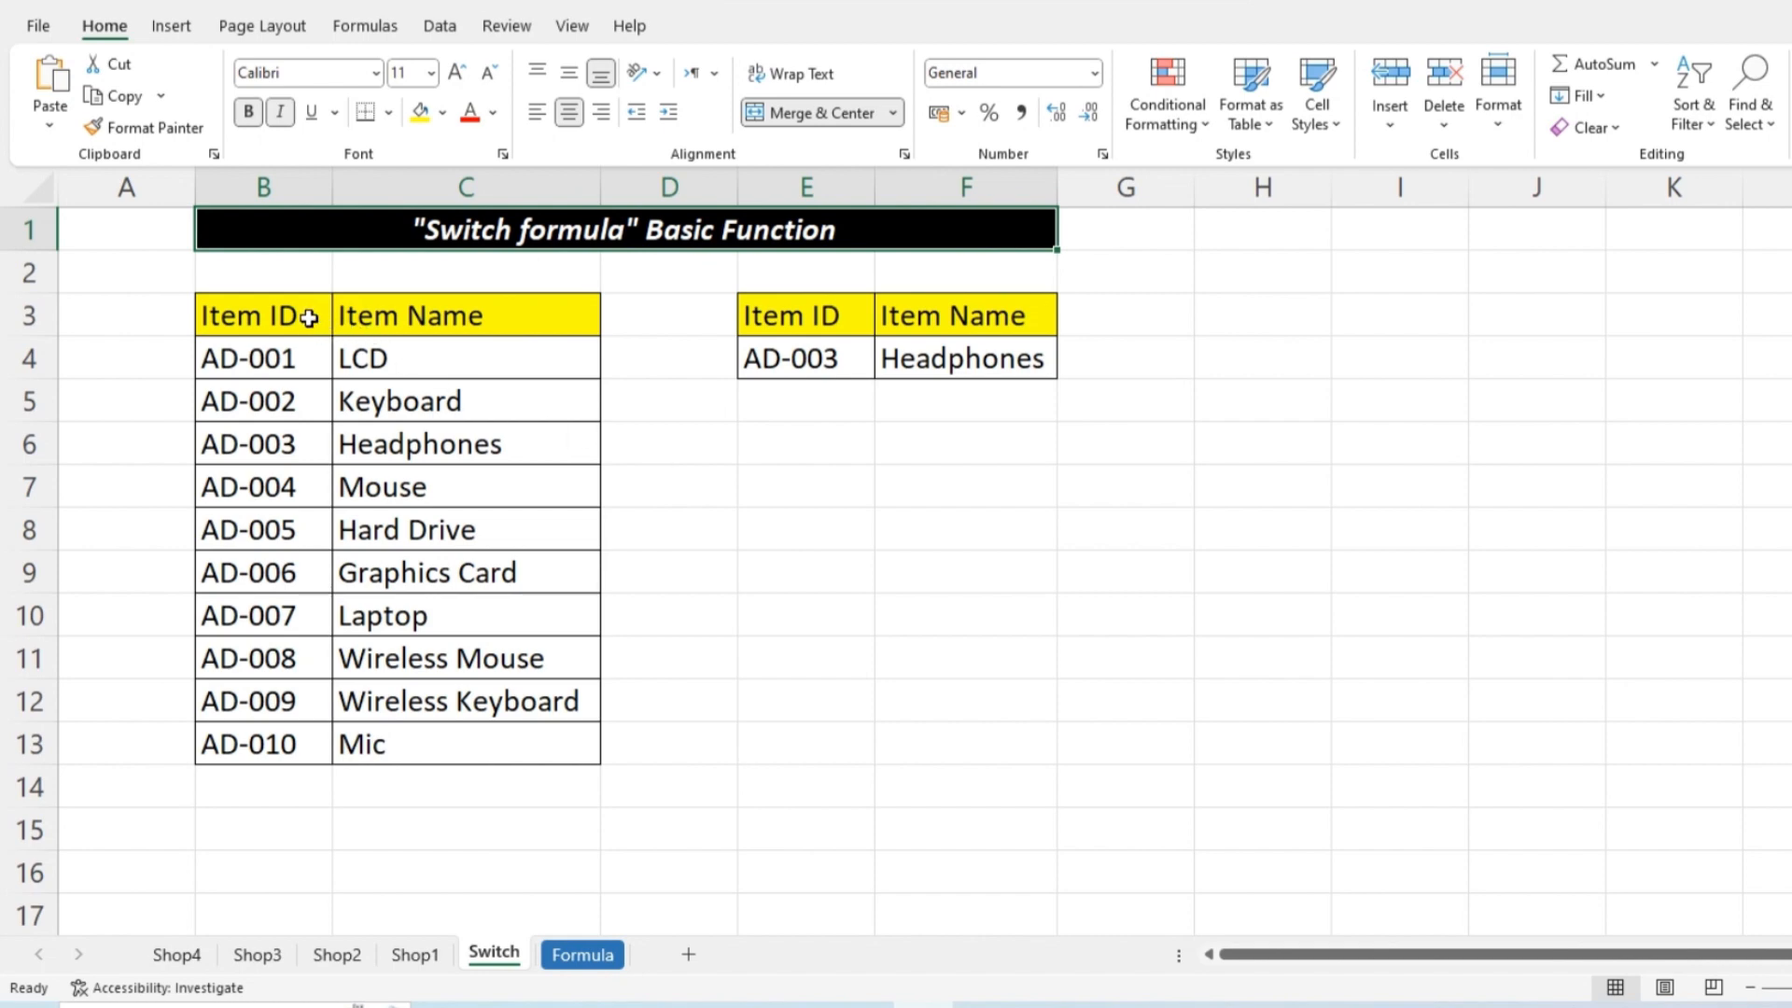
left_click_drag(308, 317, 456, 742)
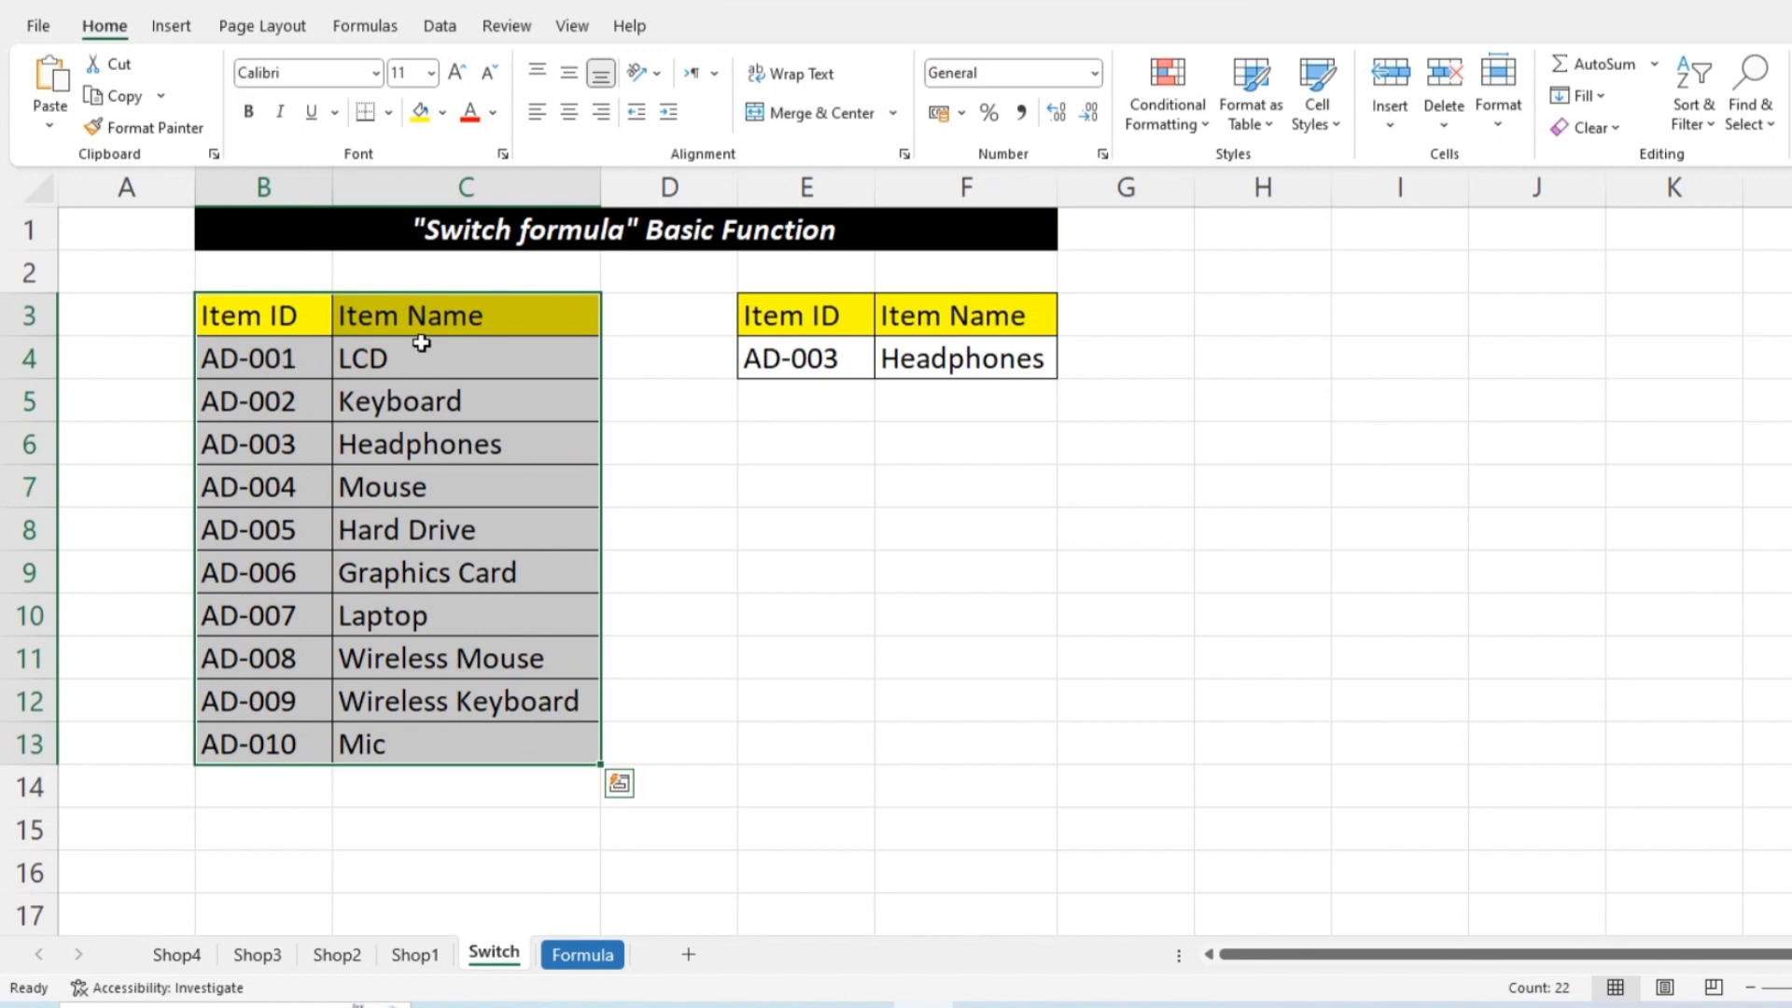
Step: Look over the lookup area E3:F4, checking the Item ID cell and the empty Item Name cell
left_click(700, 456)
left_click(825, 362)
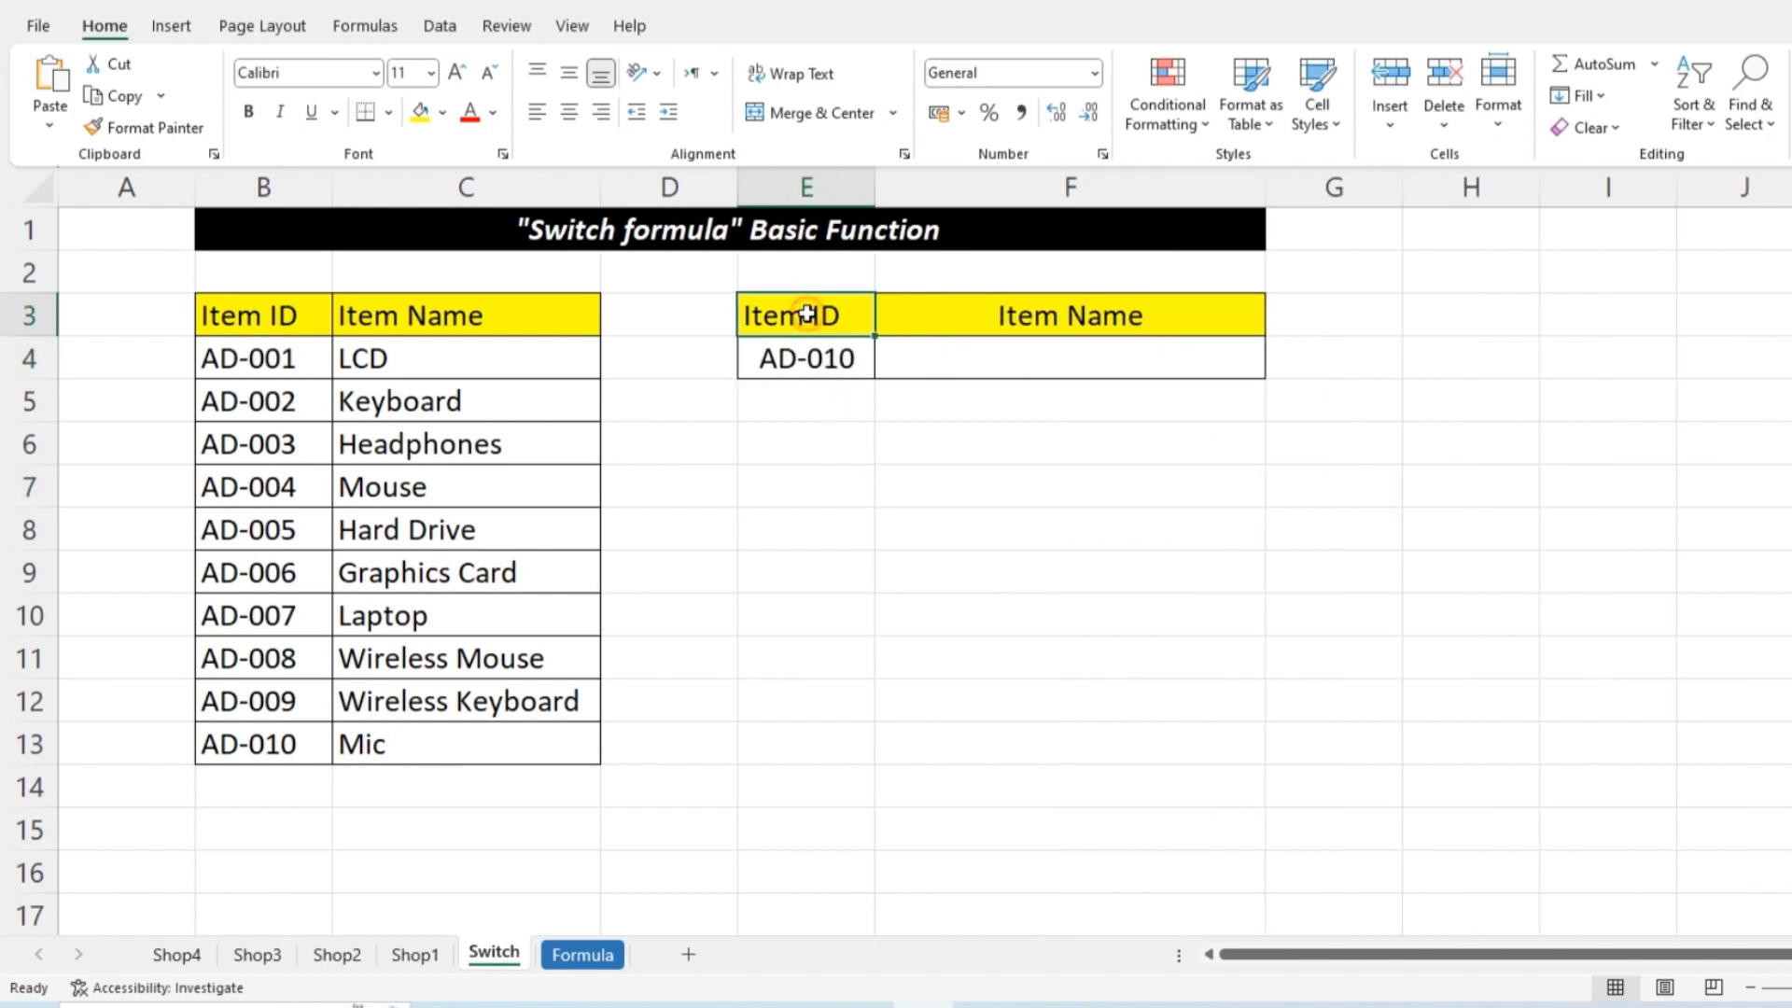
left_click_drag(804, 310, 811, 355)
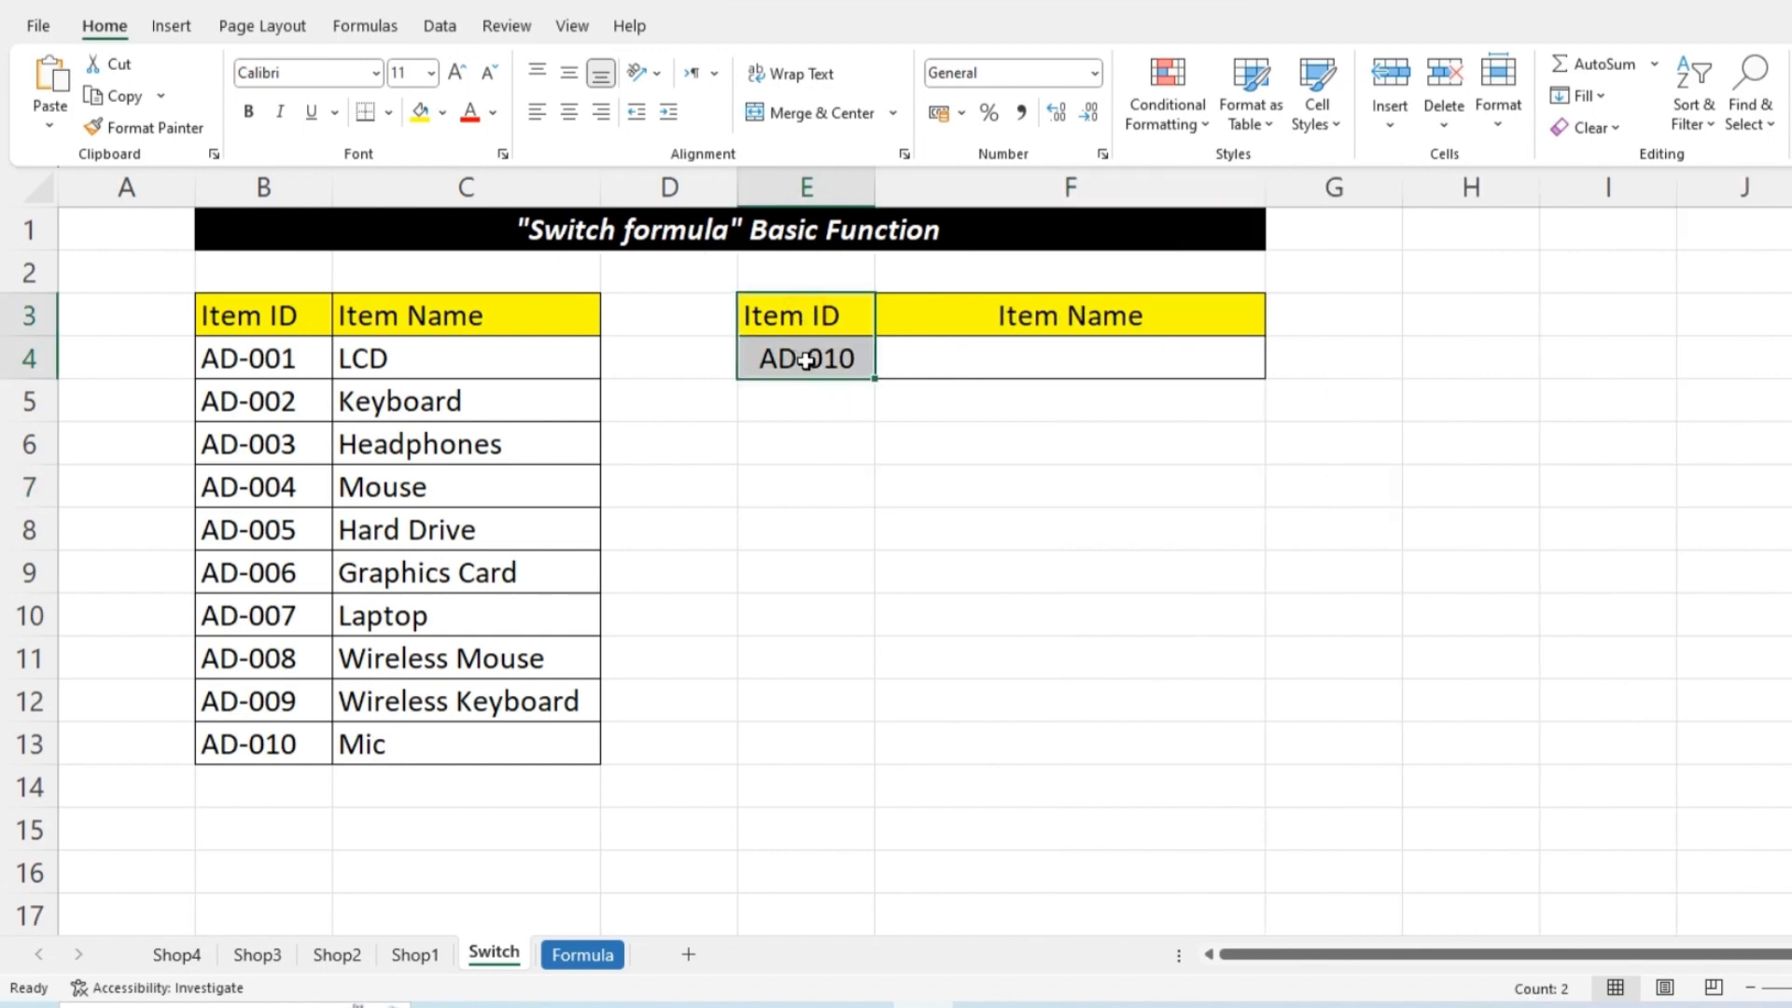
left_click(967, 360)
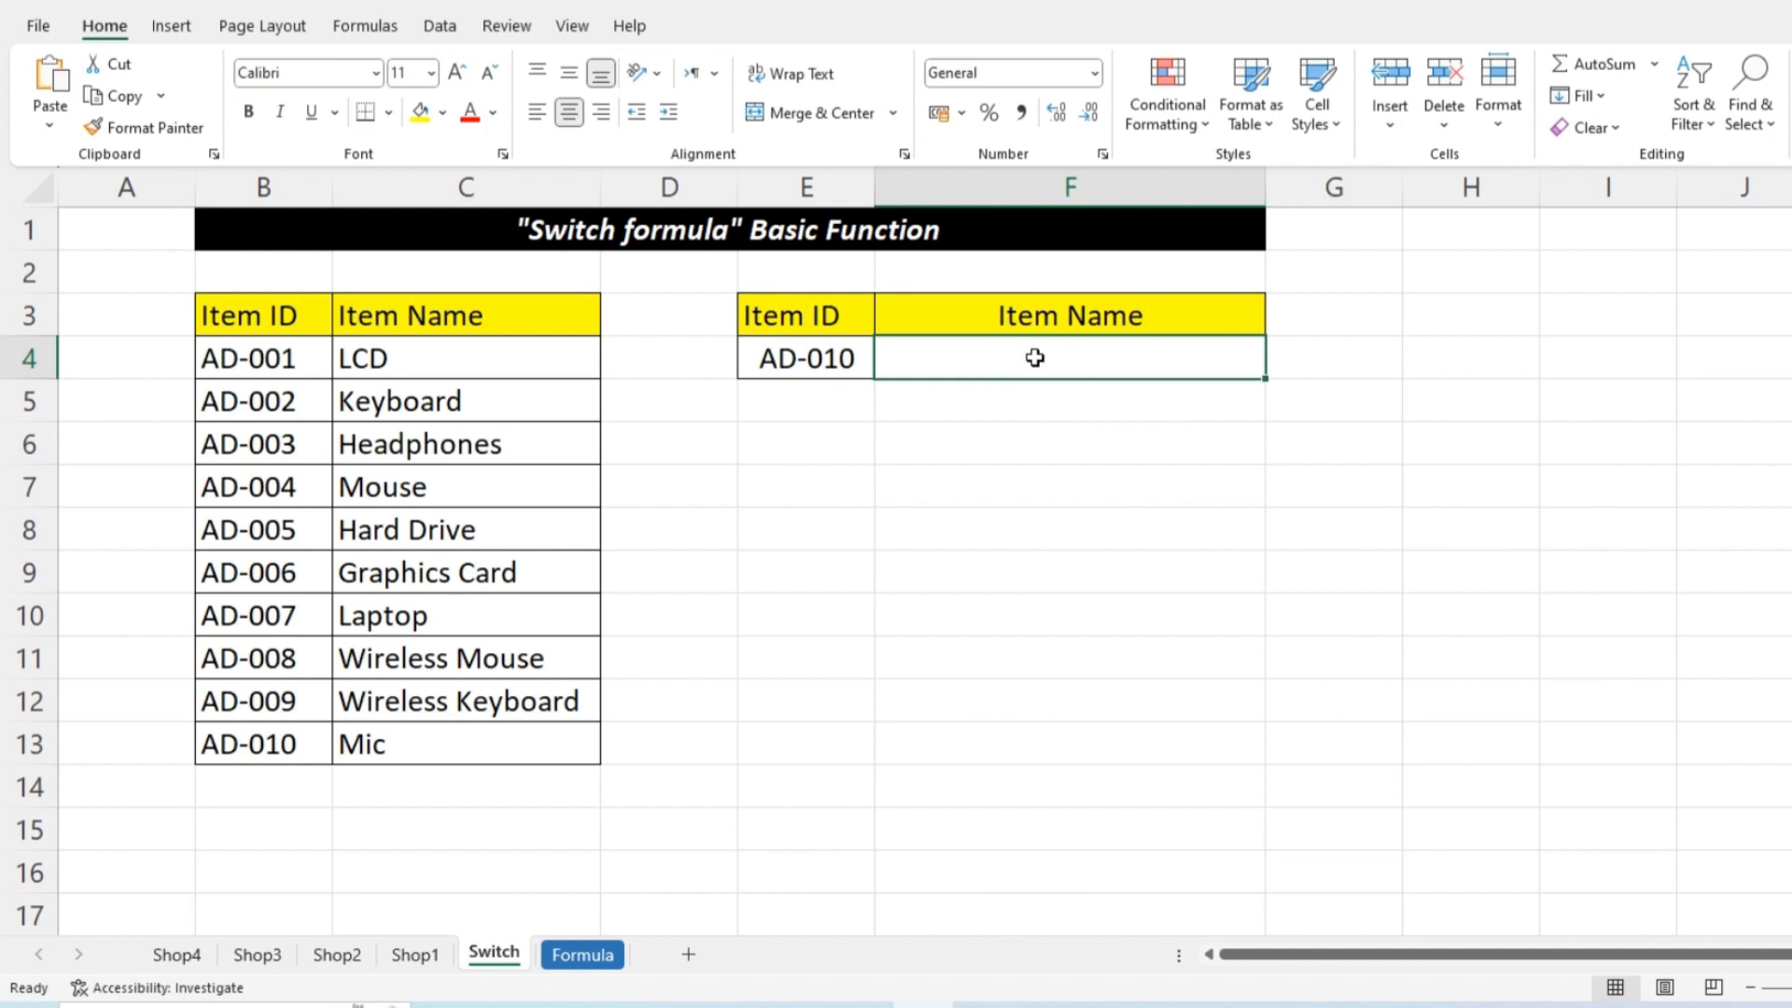
left_click(845, 355)
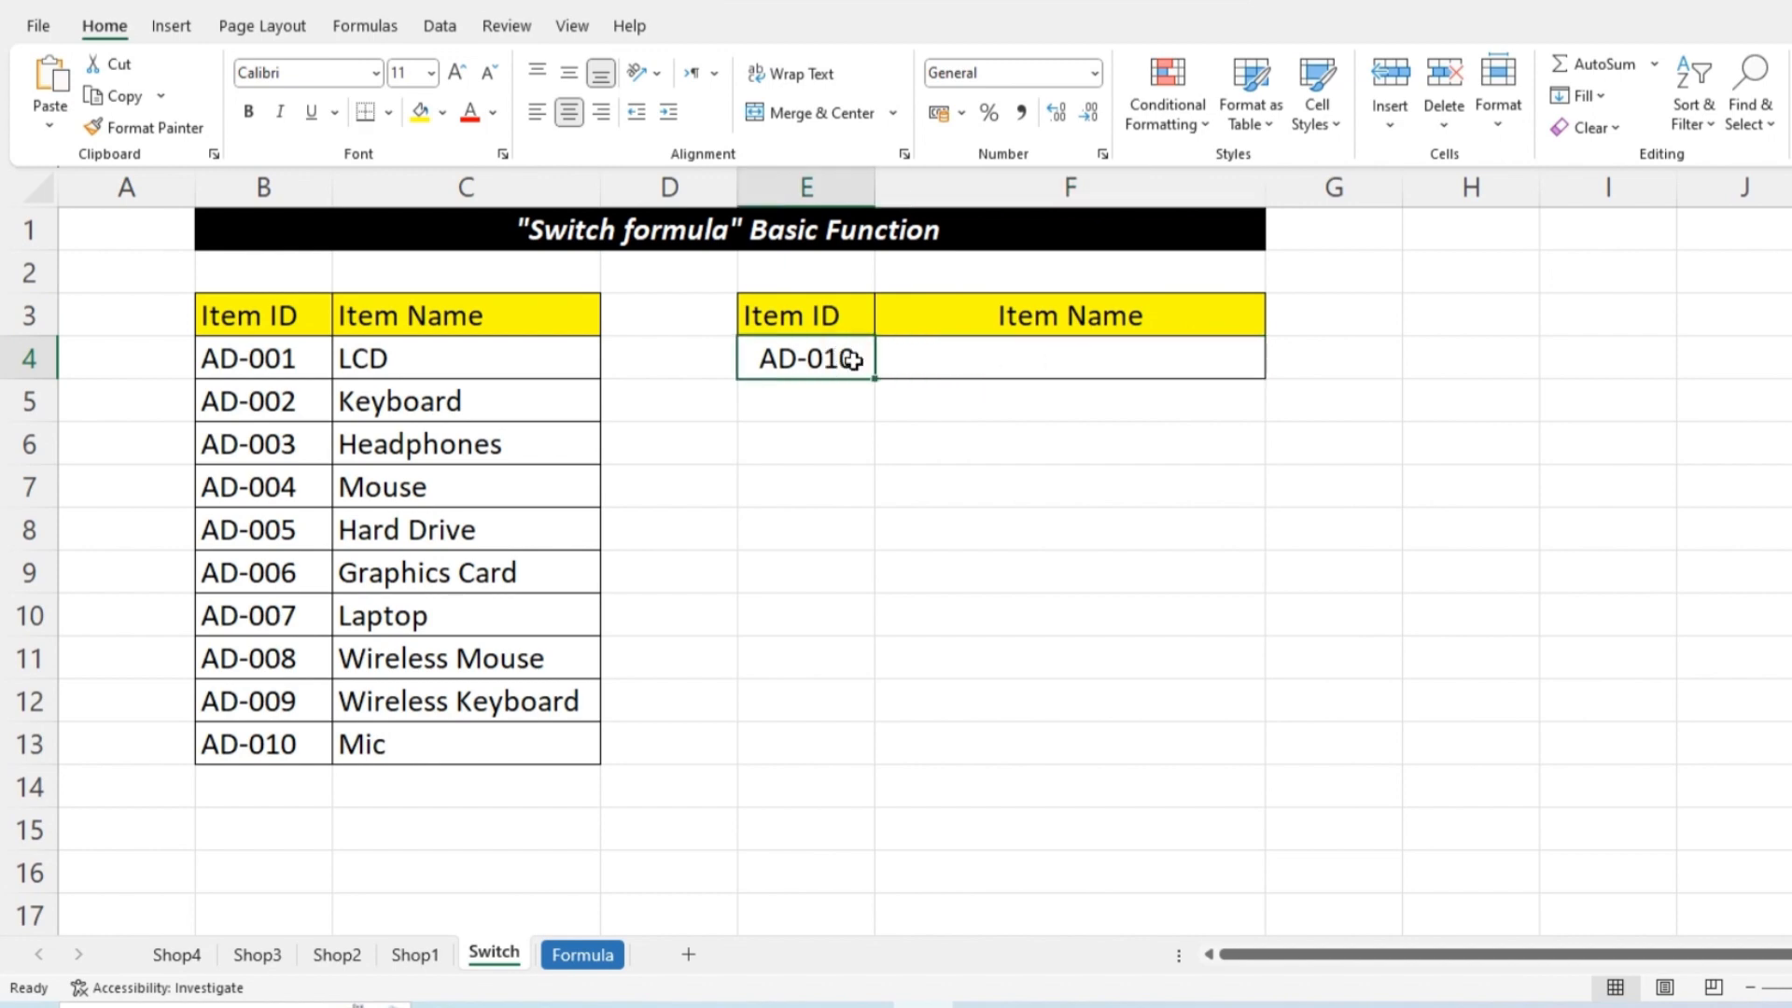
Step: Start a SWITCH formula in F4 with E4 as the expression and B4,C4 as the first value and result
left_click(991, 360)
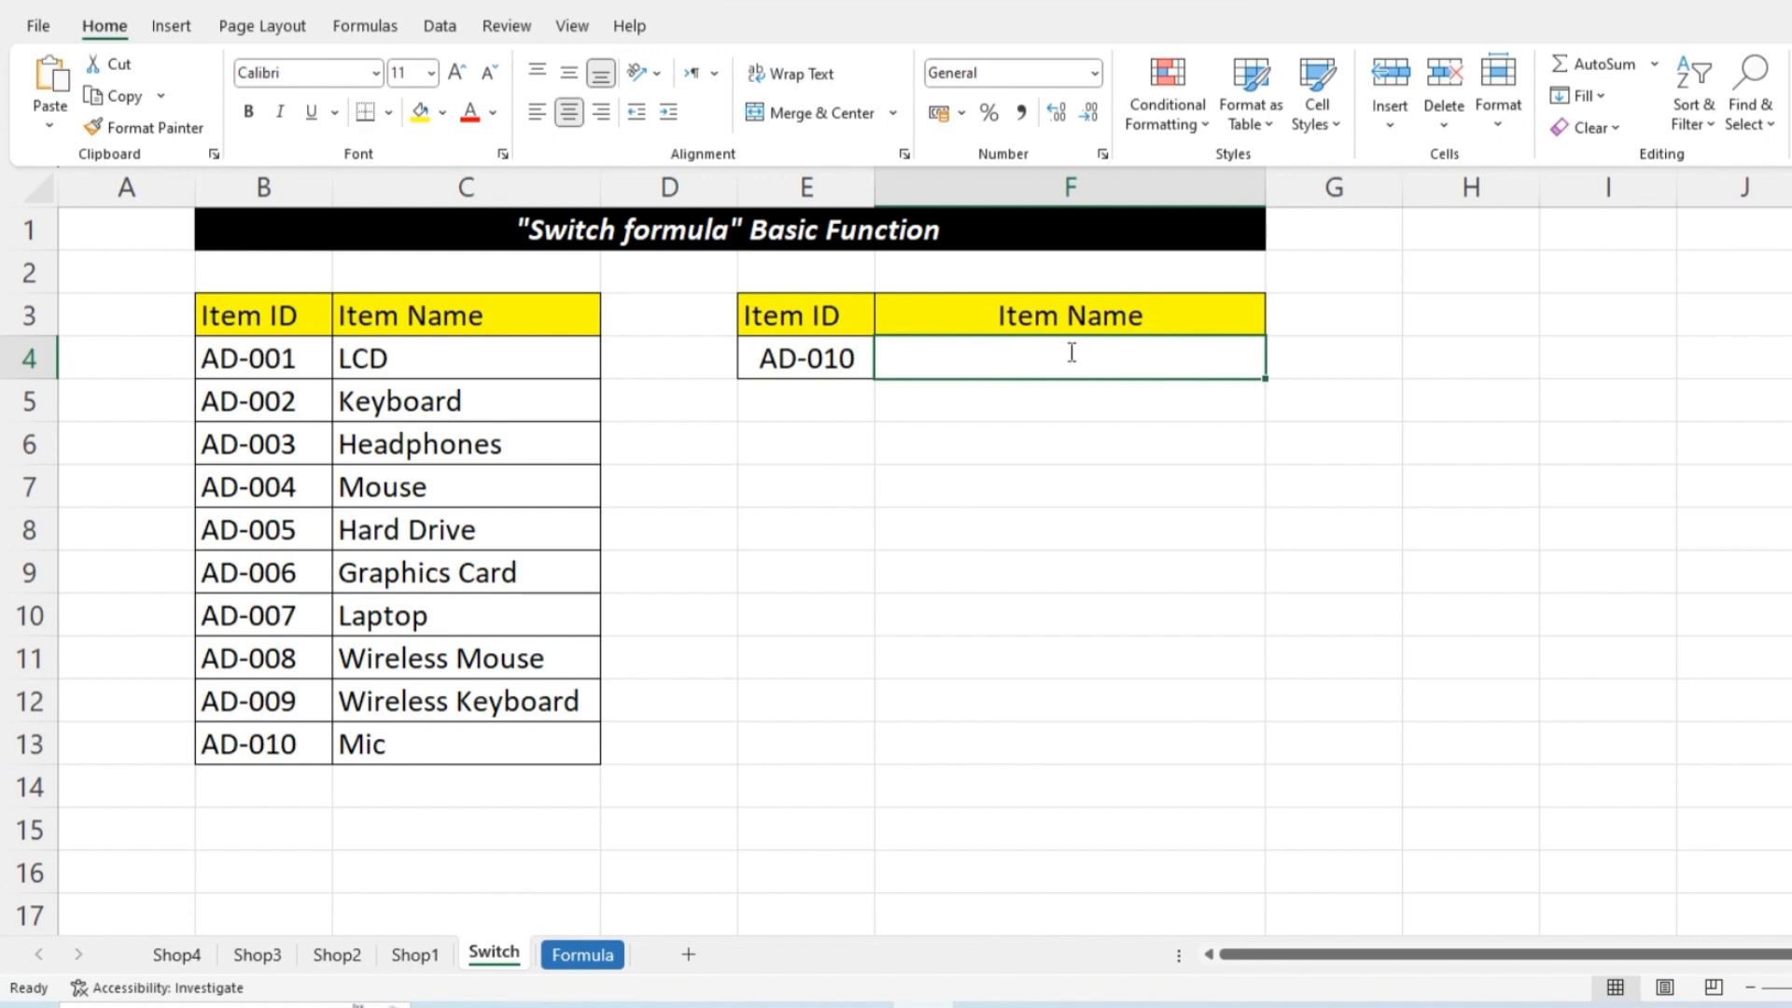
type("=switch")
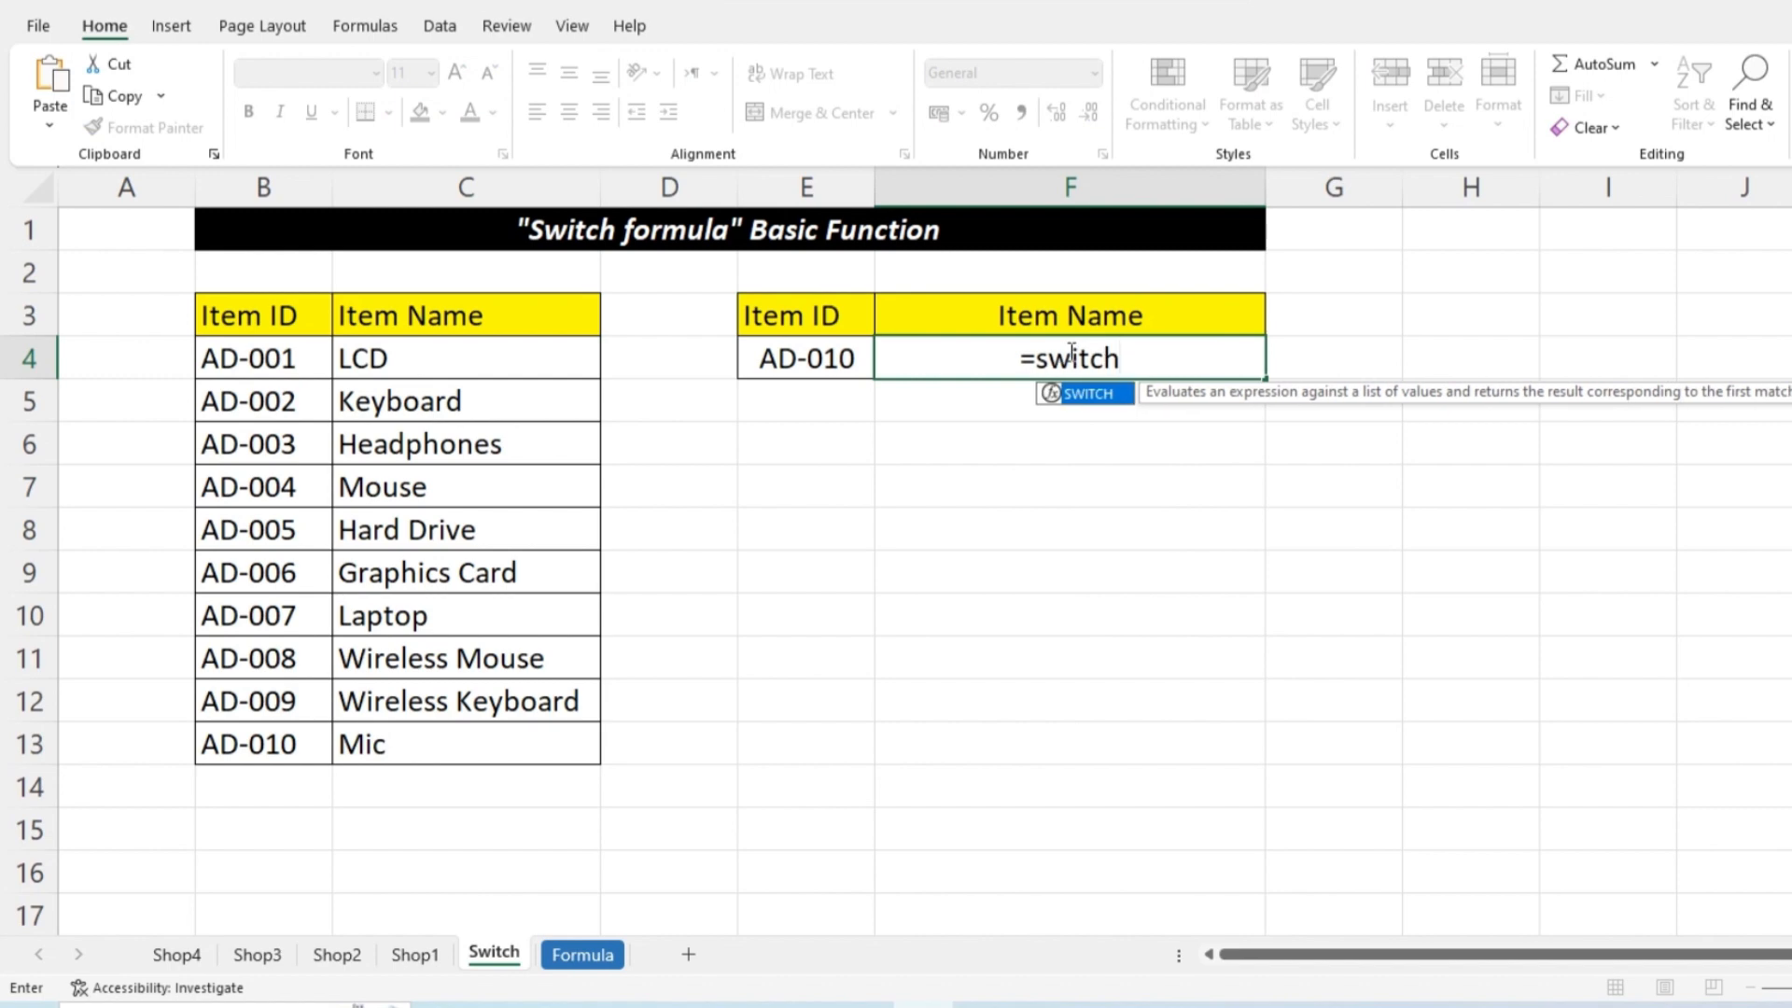
type("(")
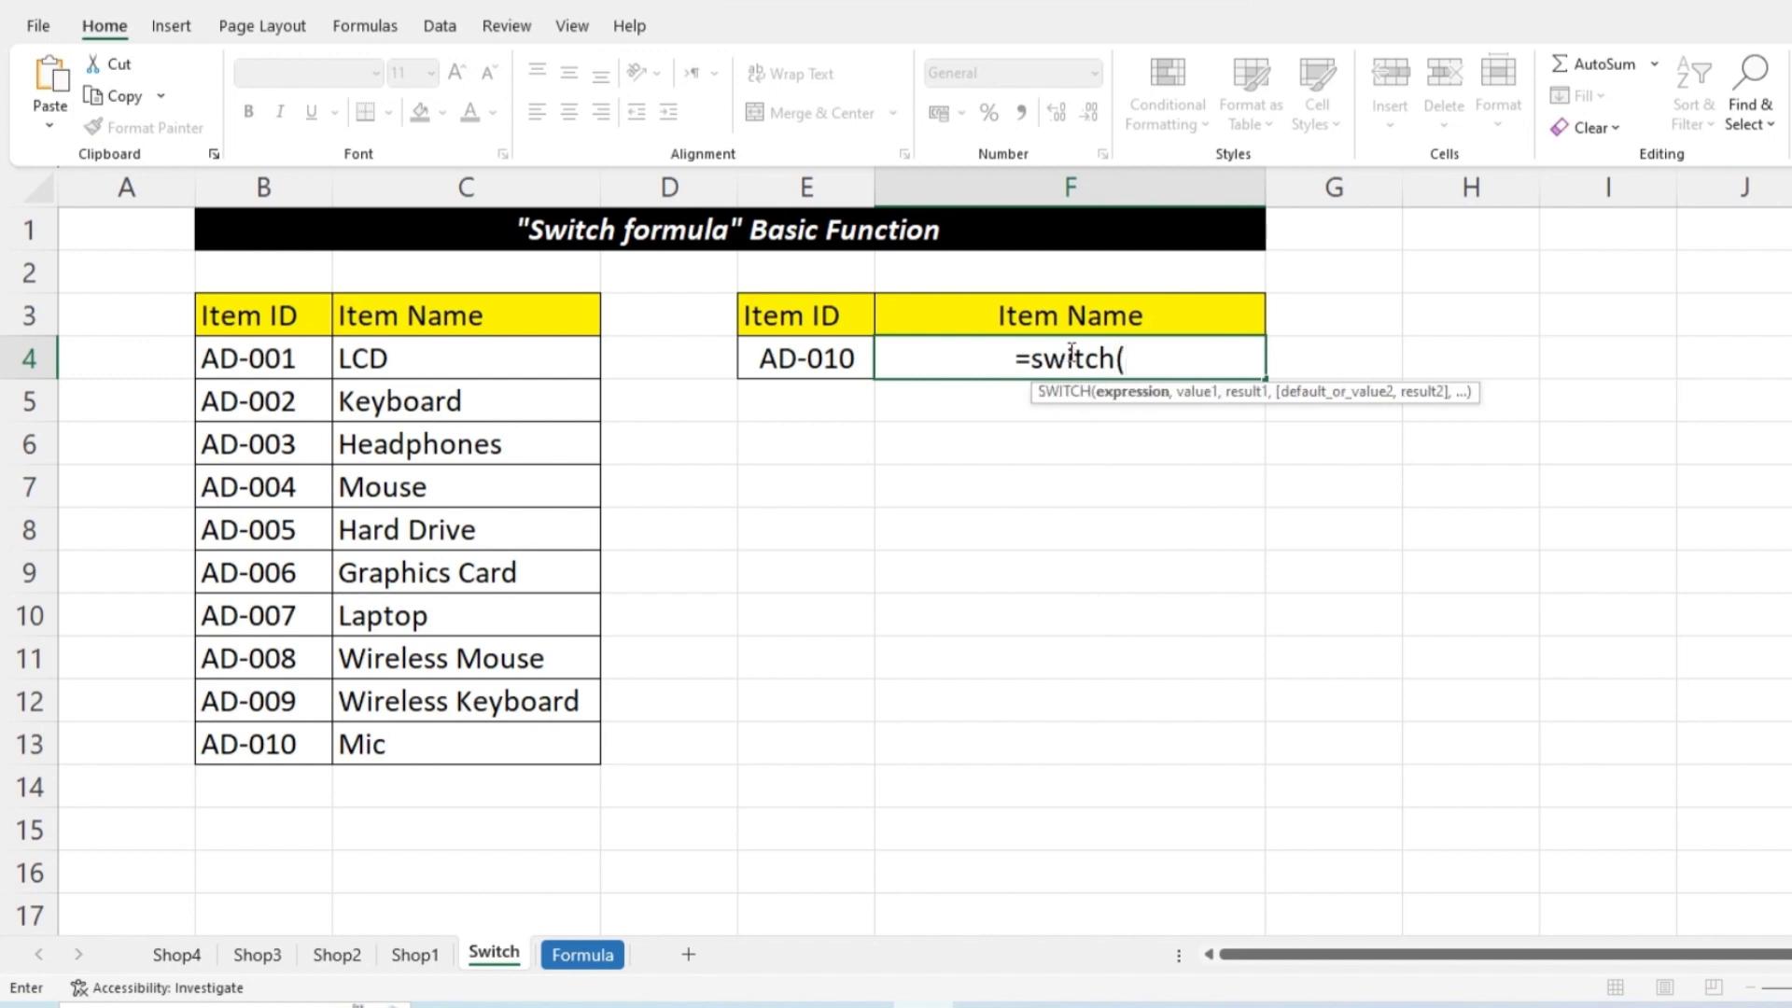
left_click(806, 358)
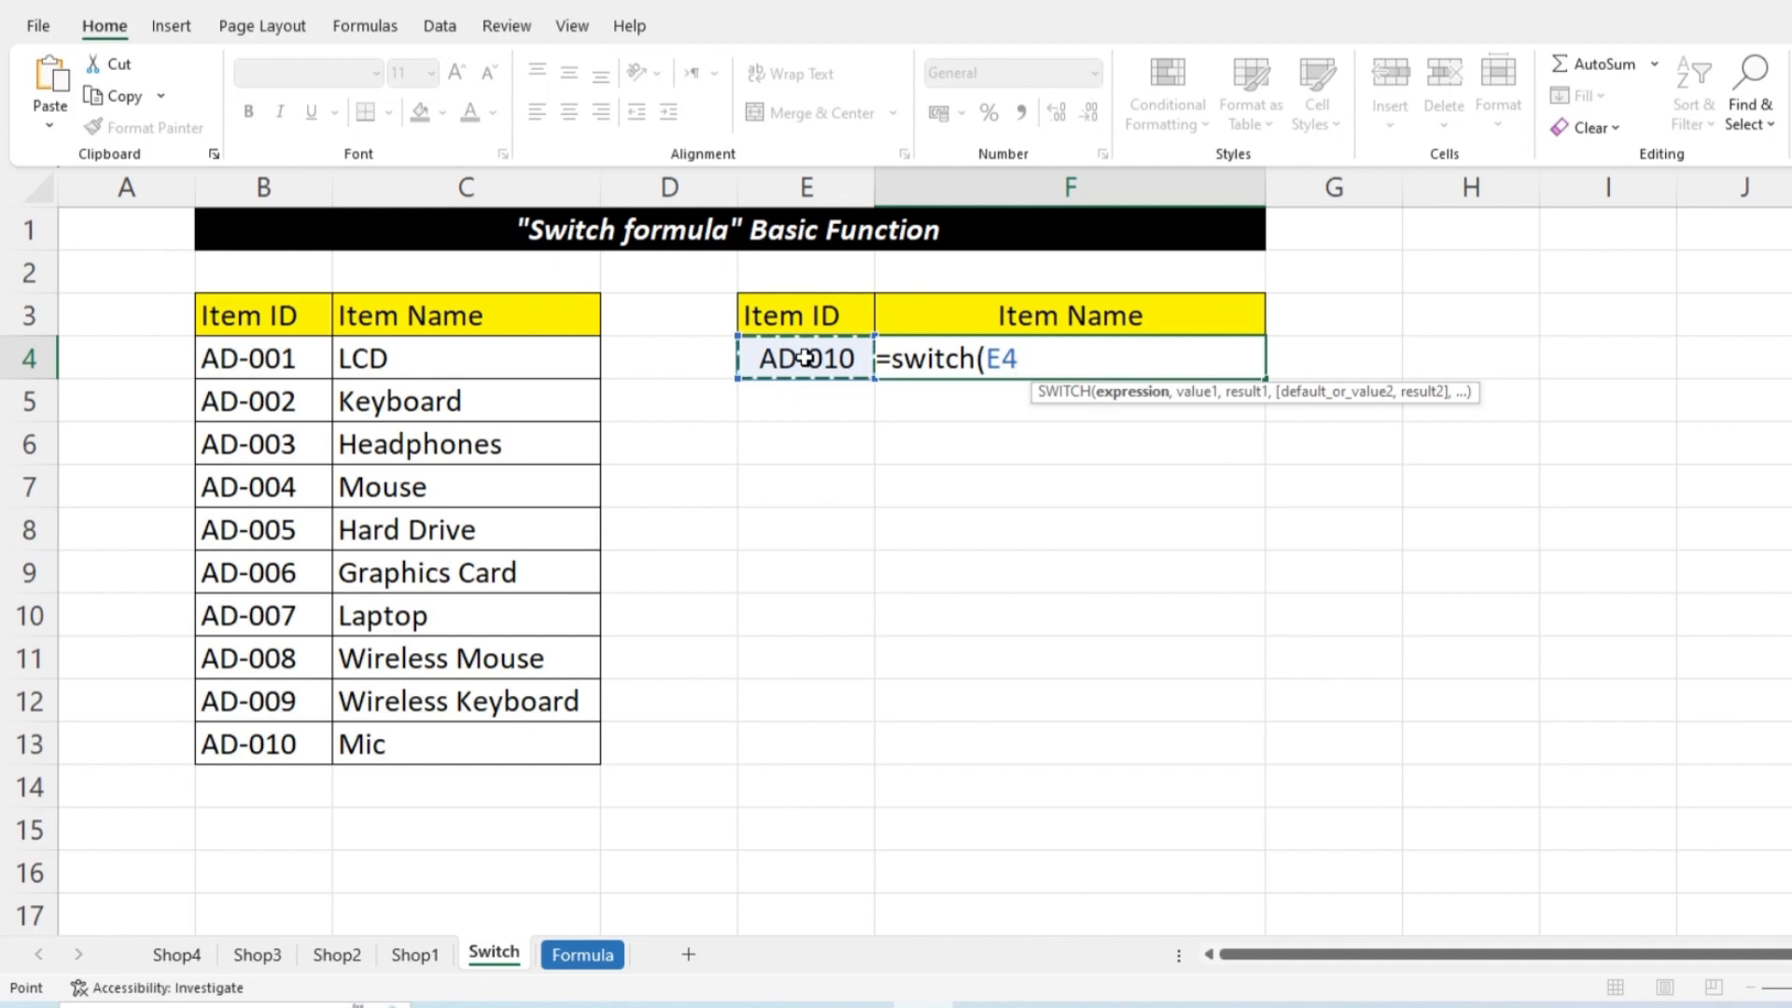
type(",")
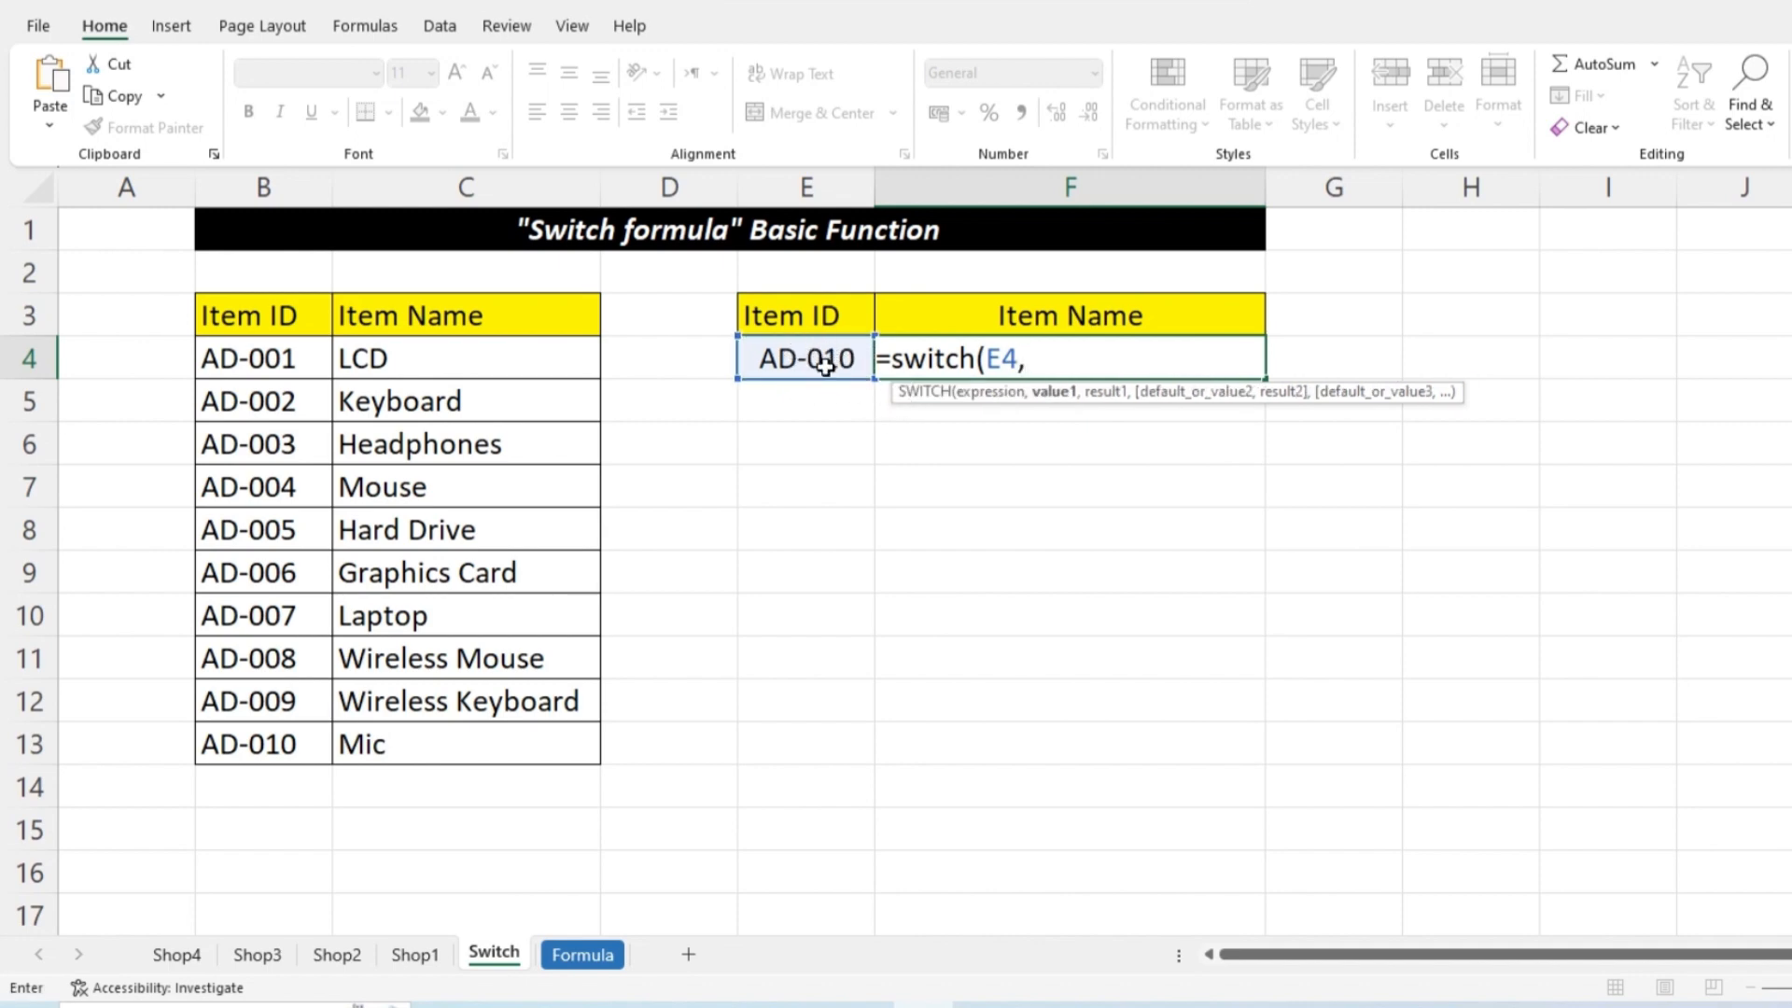
left_click(304, 362)
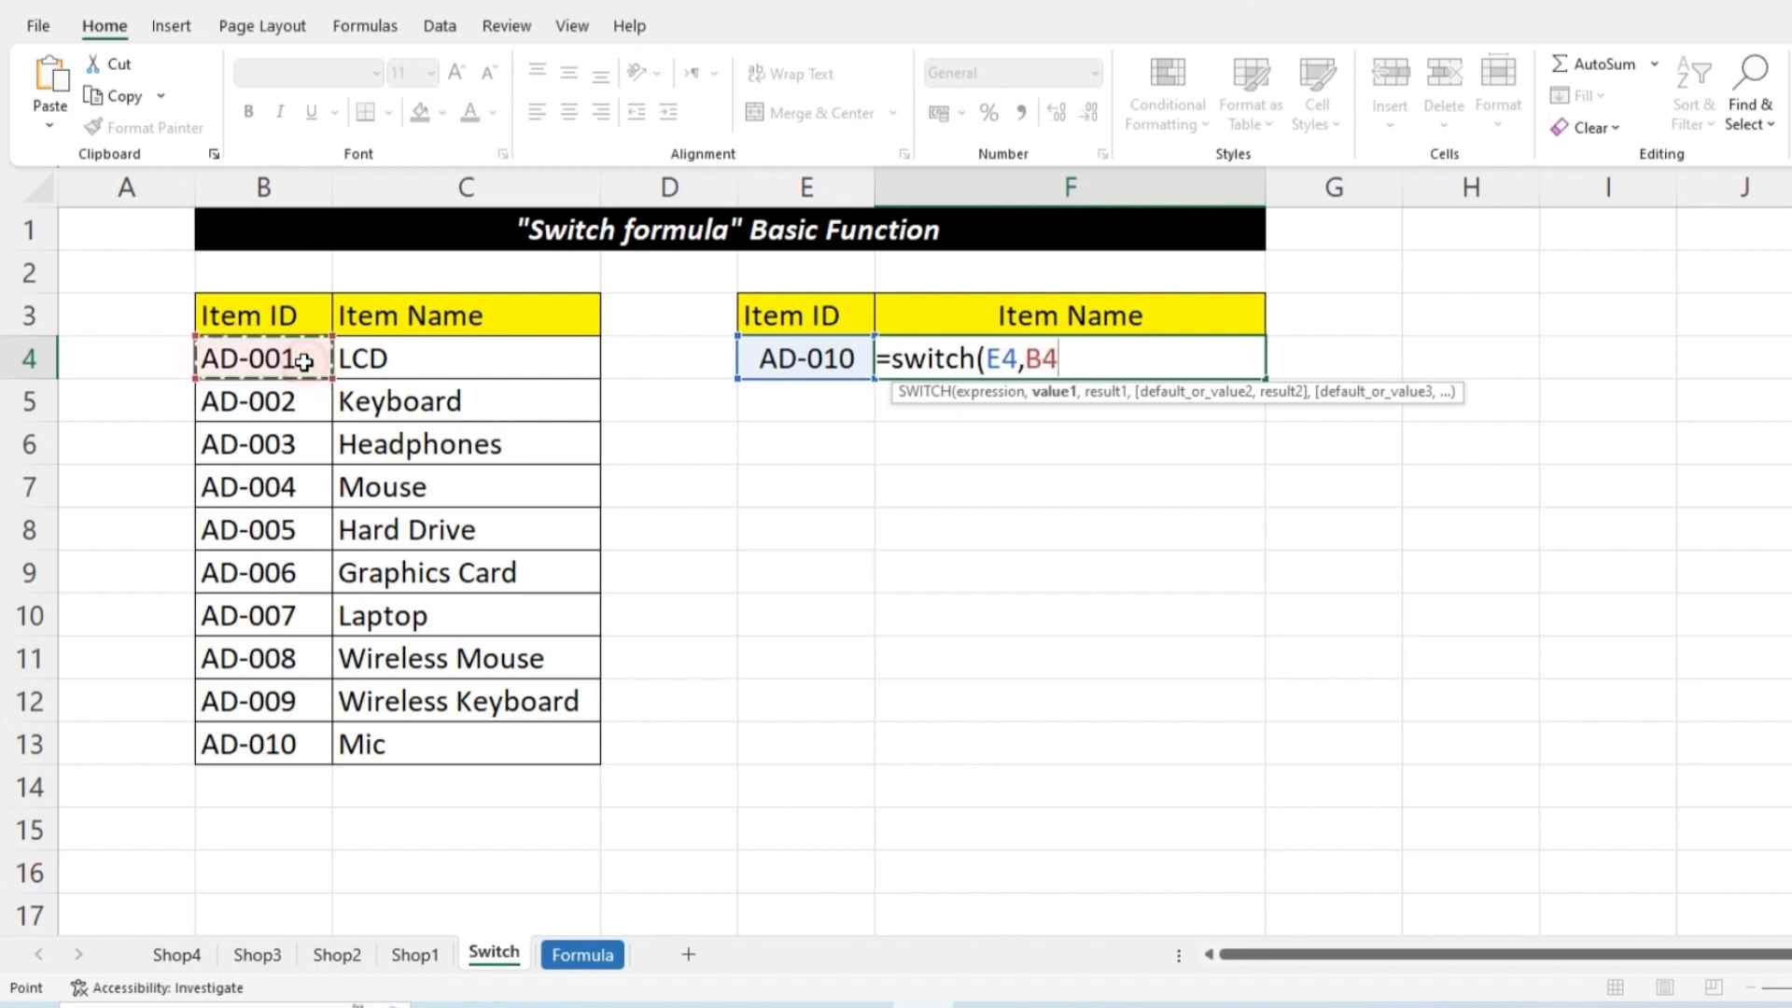
type(",")
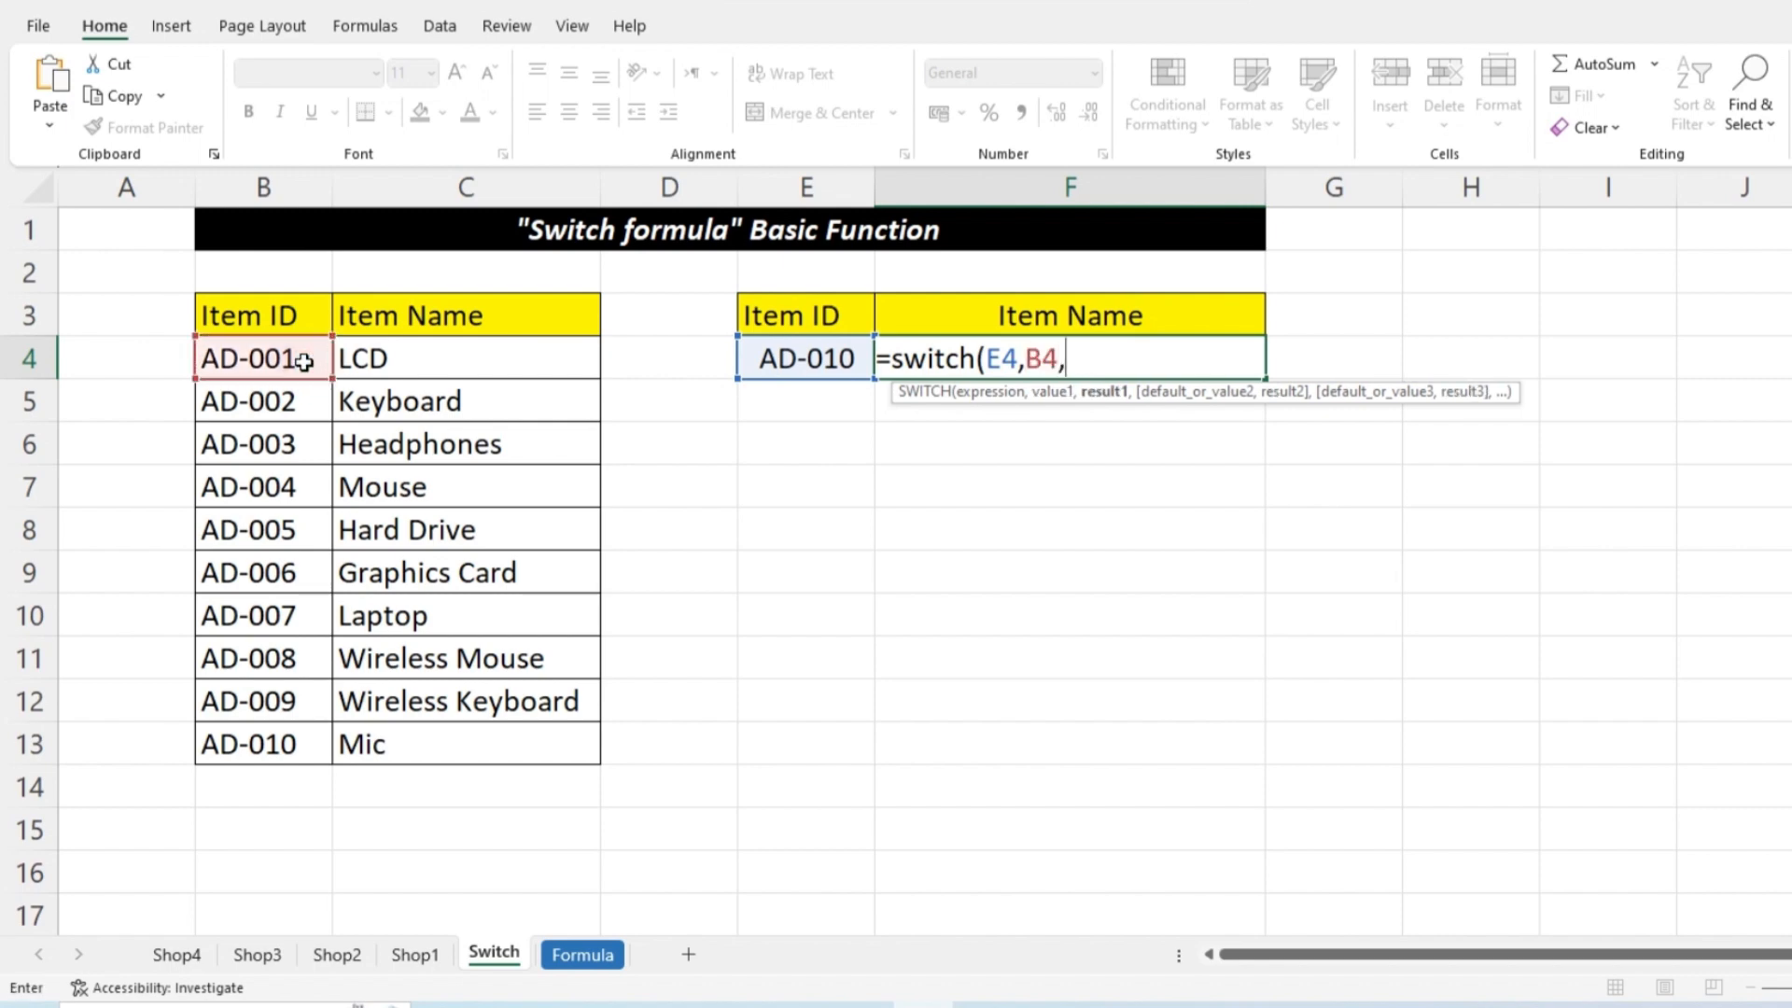
left_click(423, 354)
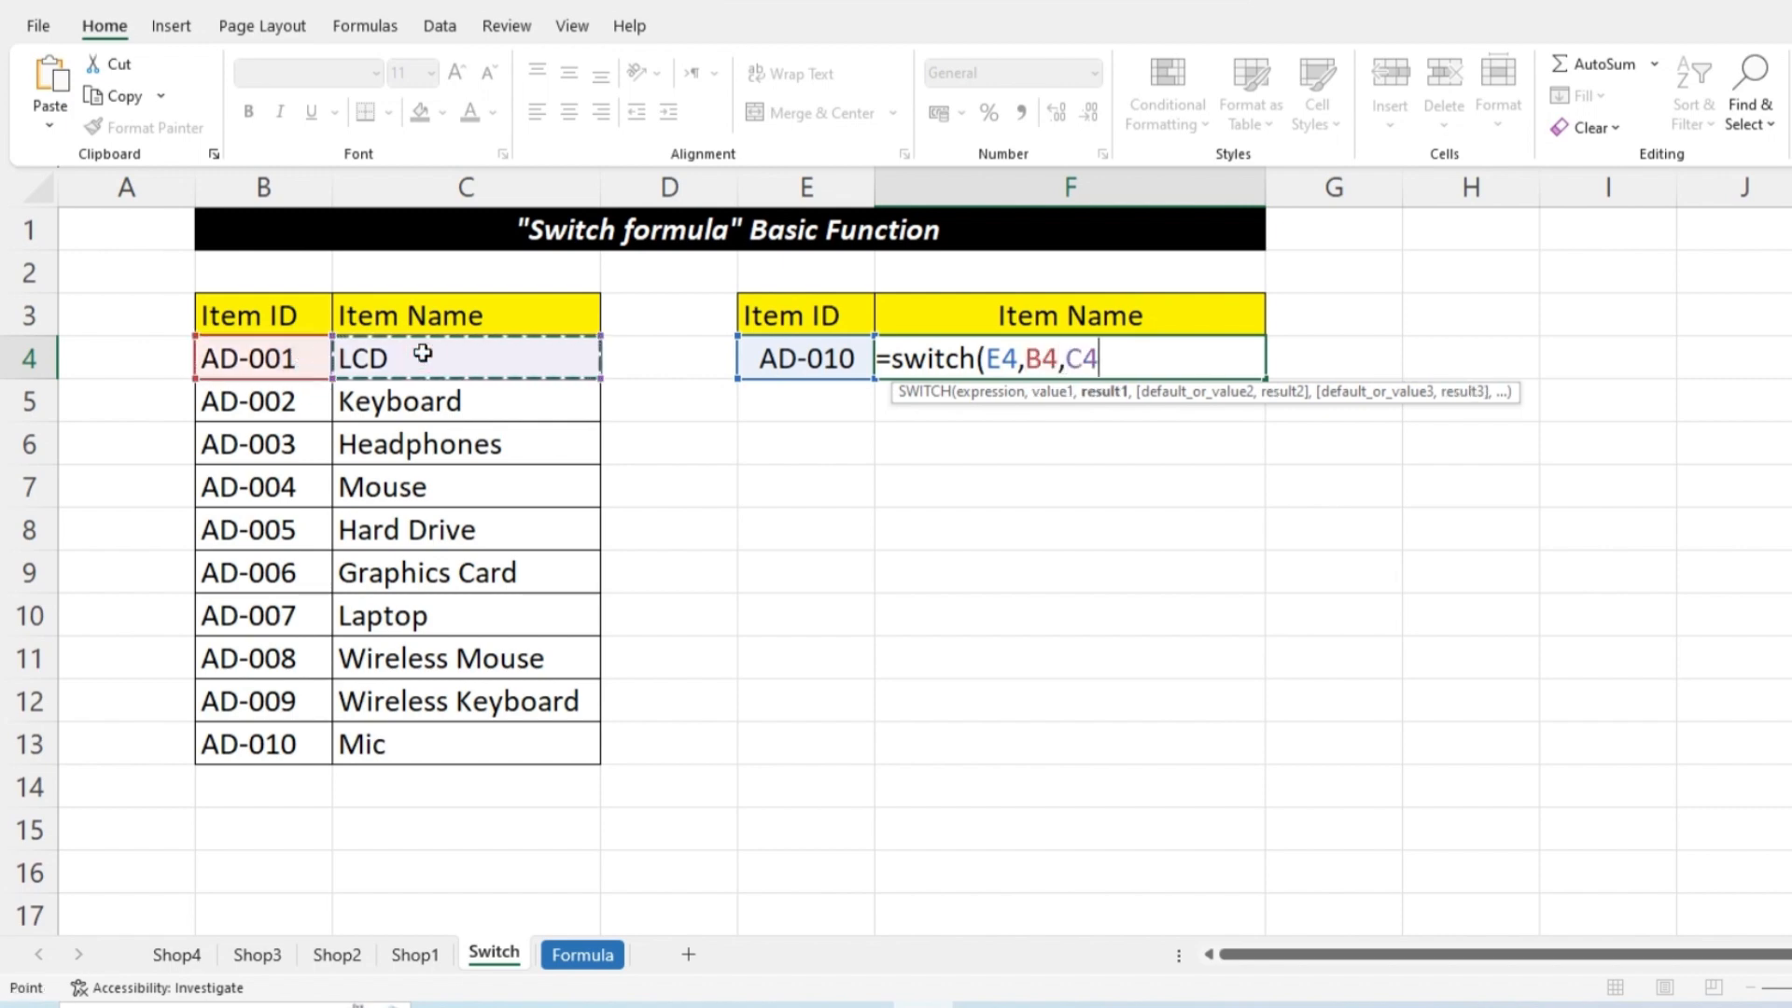
type(",")
Step: Add the value and result pairs B5,C5 and B6,C6 to the SWITCH formula in F4
left_click(280, 402)
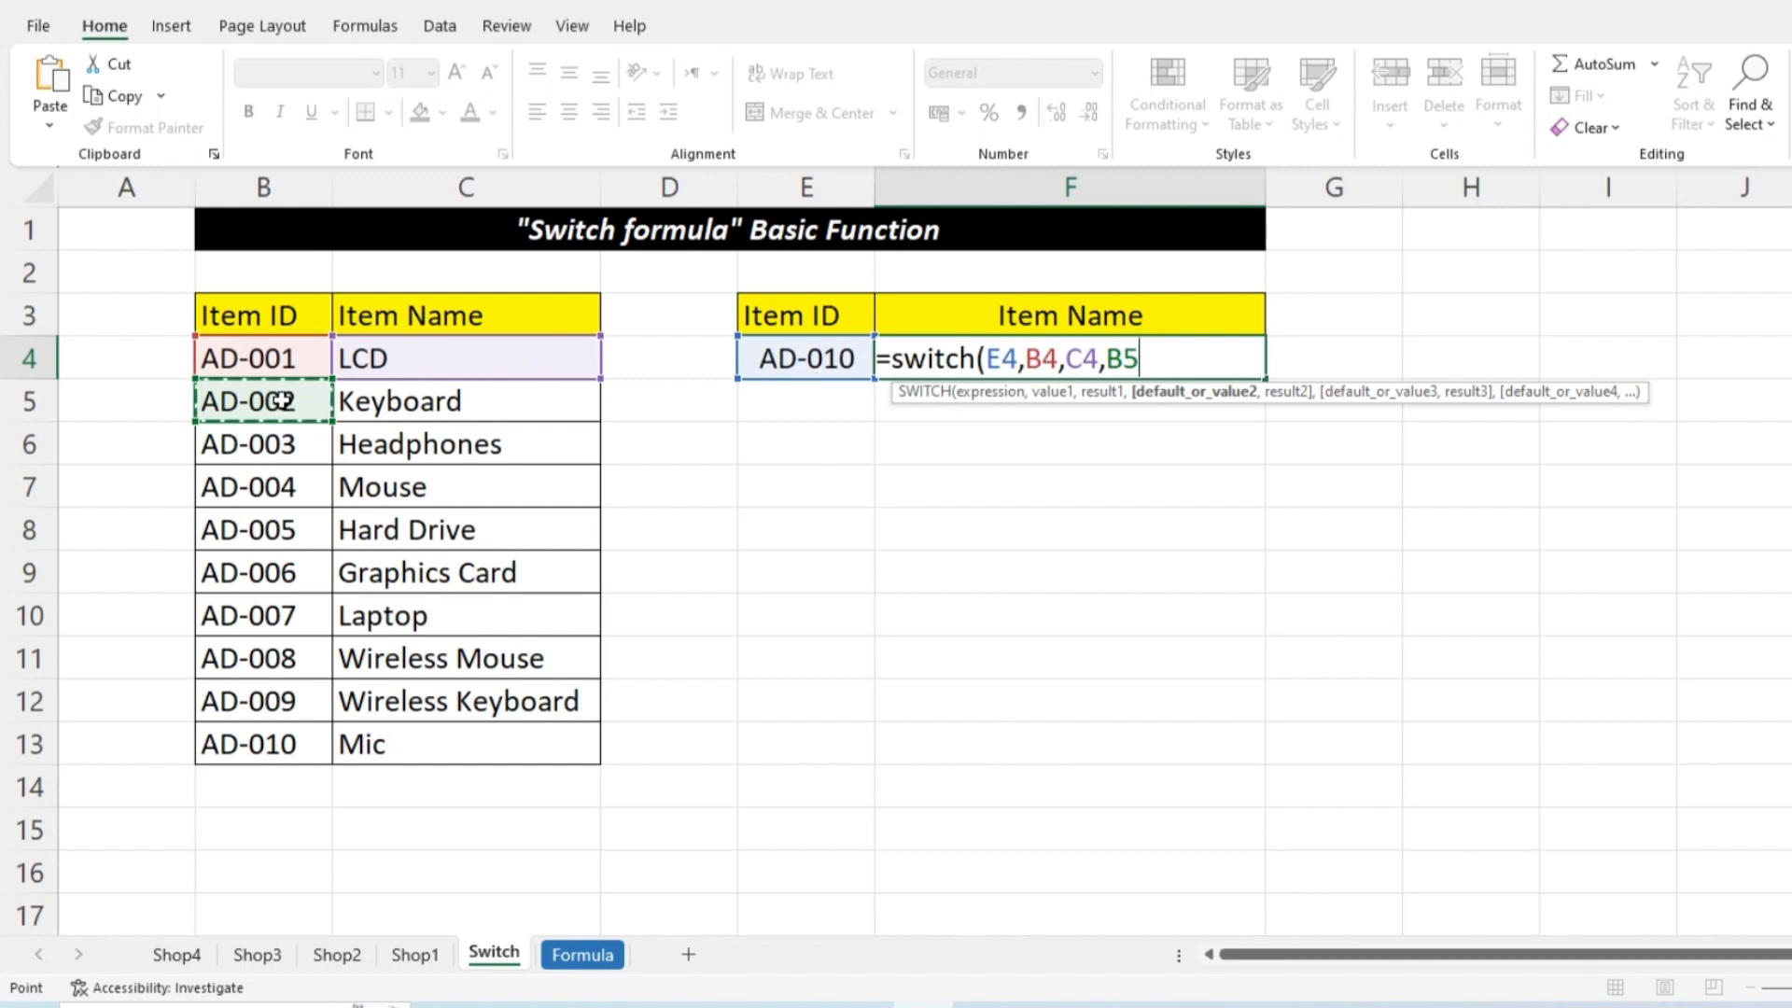
type(",")
left_click(450, 401)
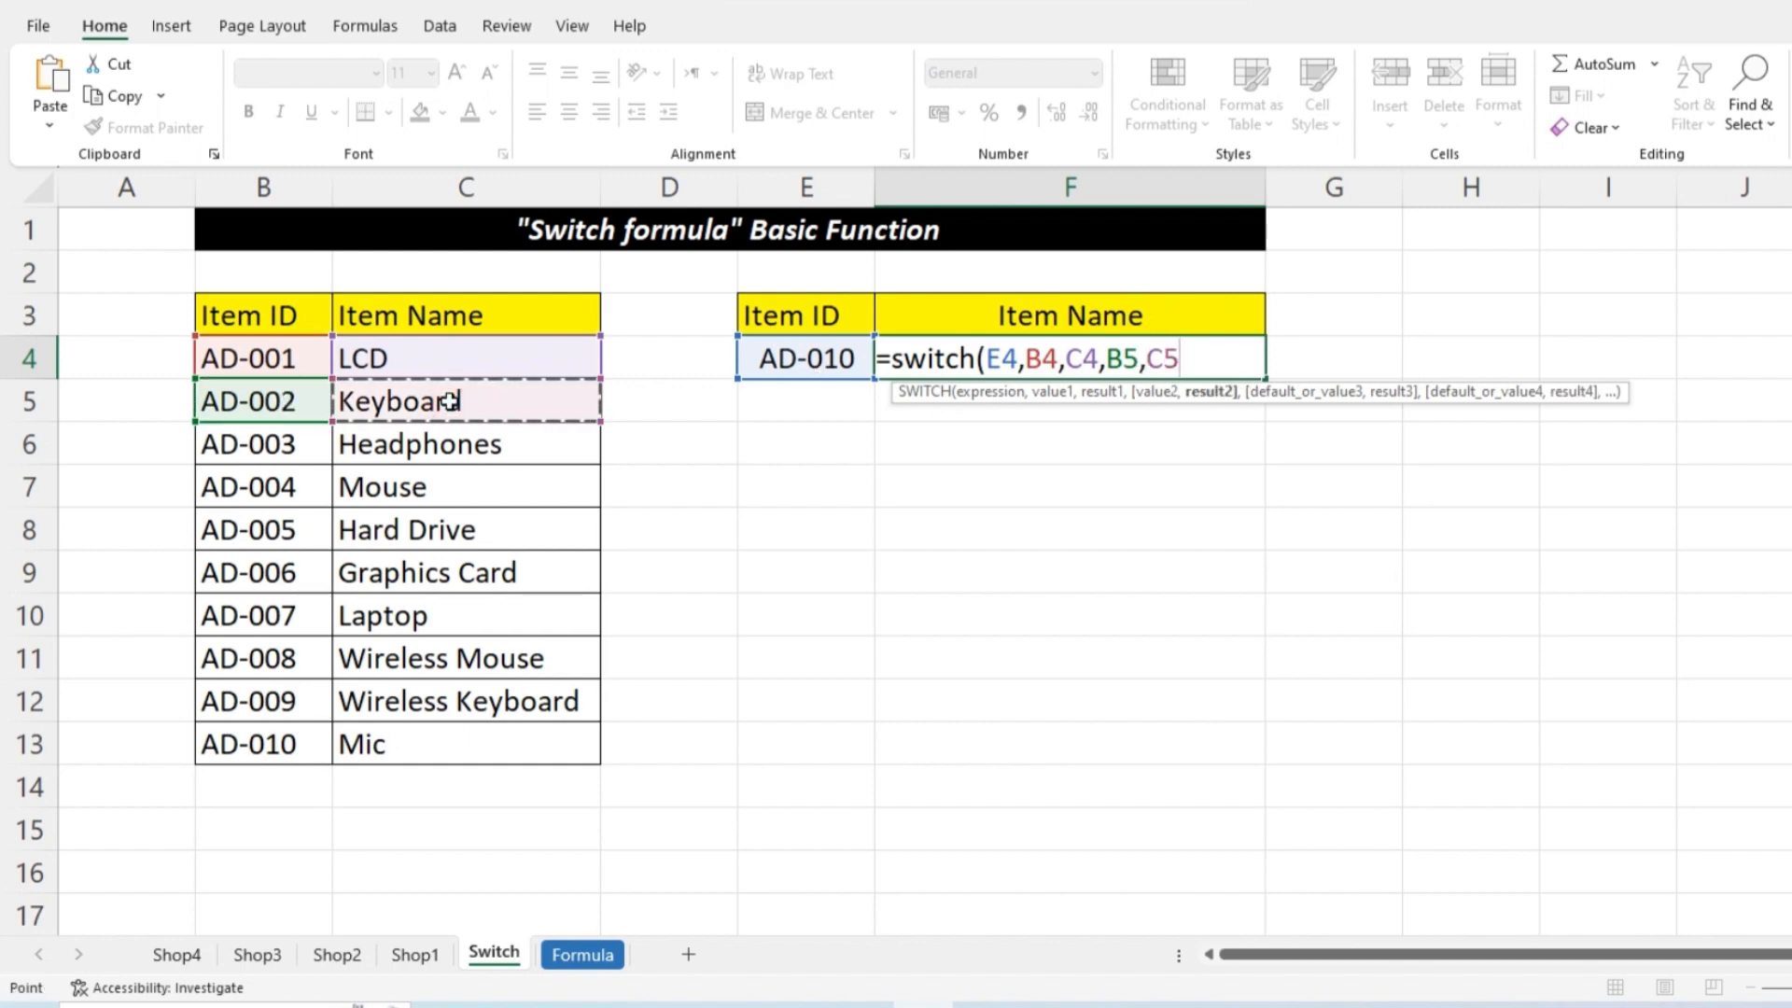
type(",")
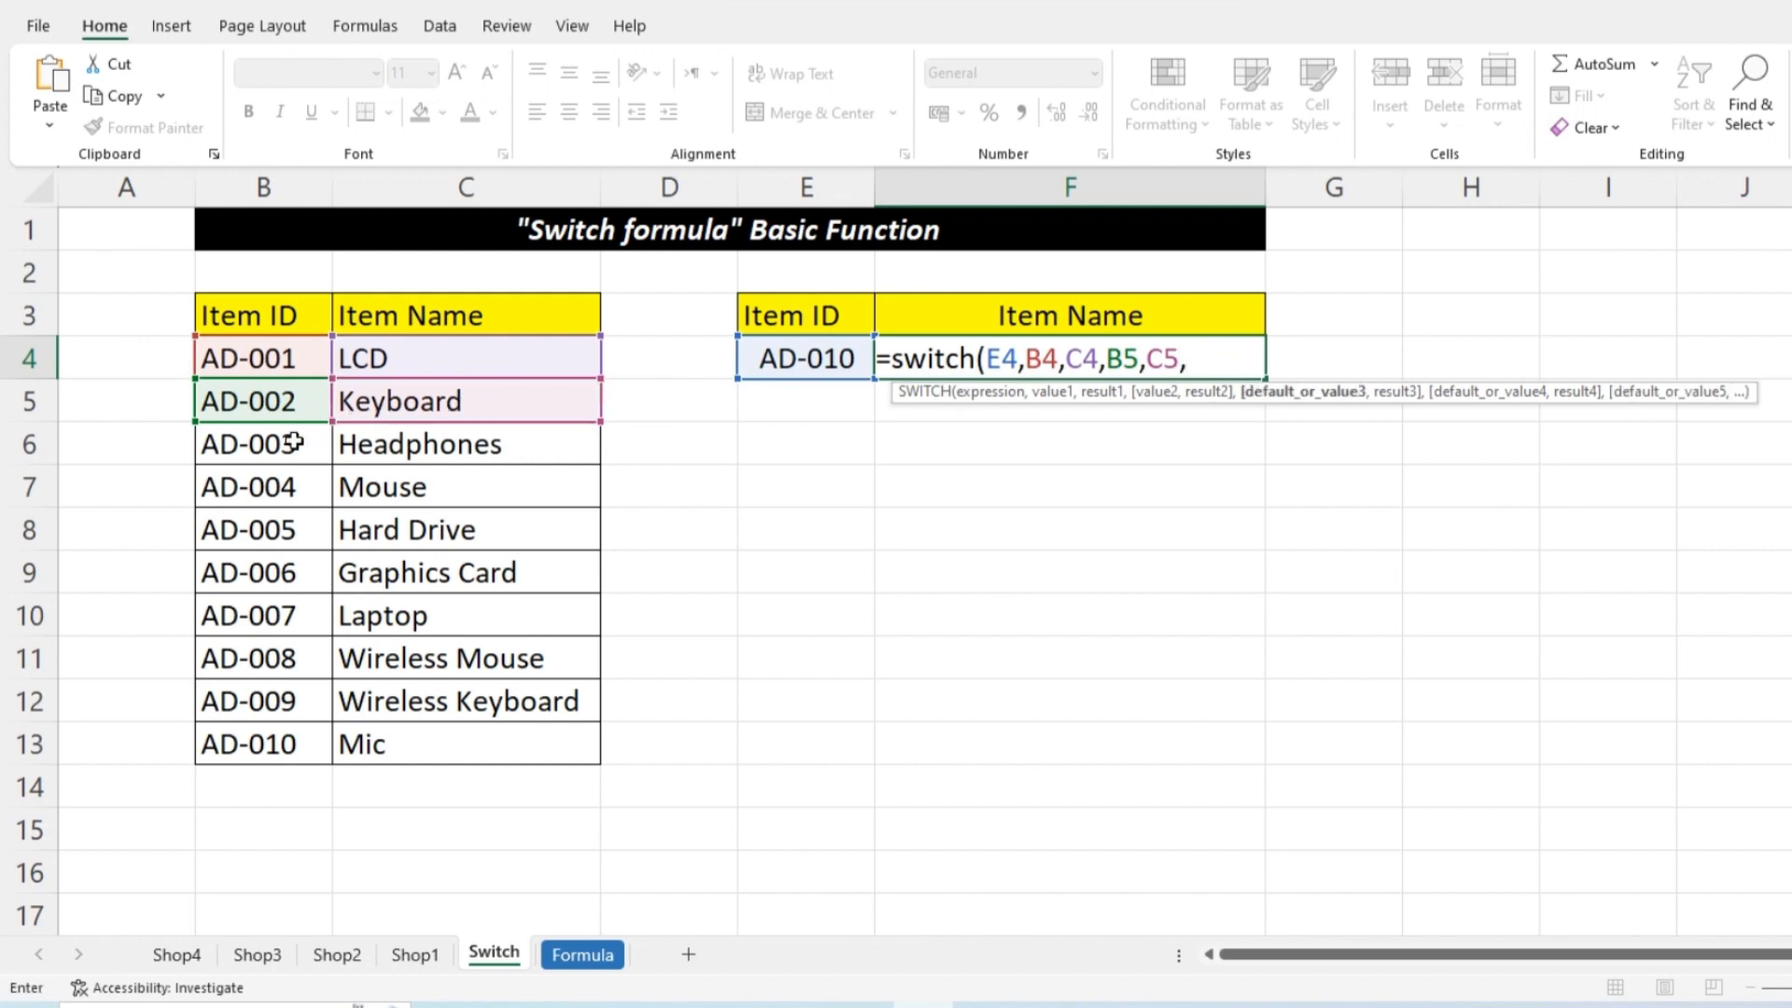
left_click(328, 447)
type(",")
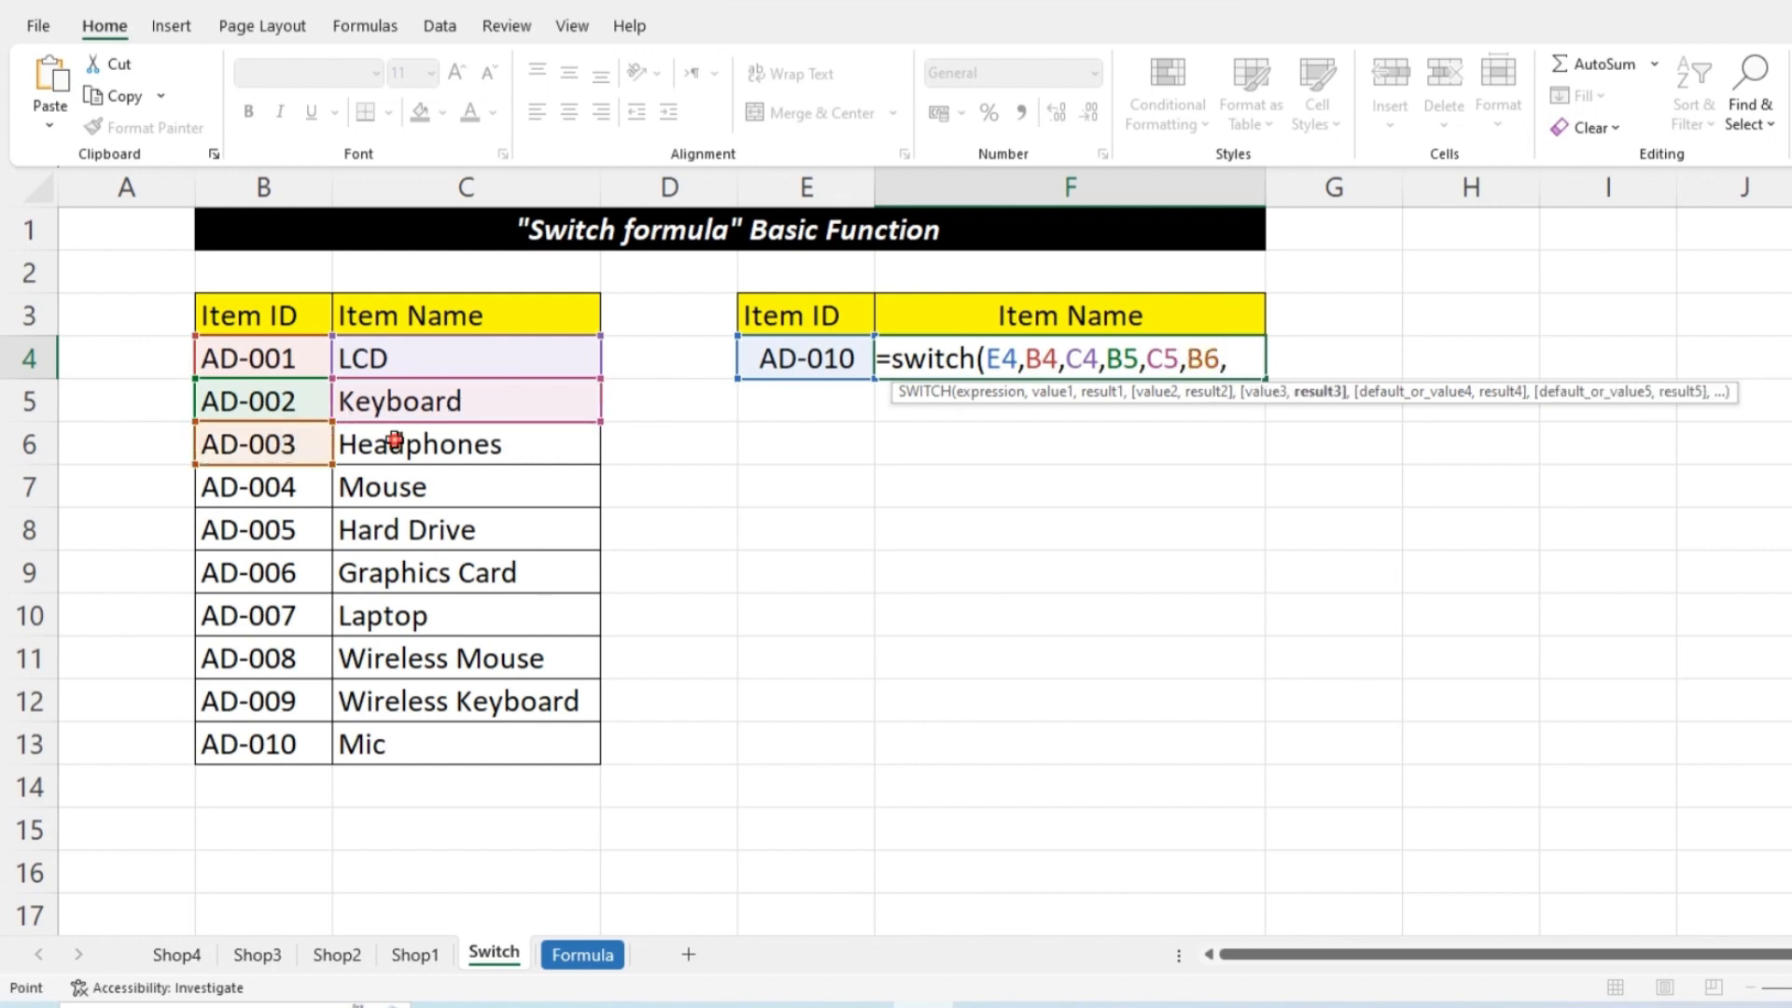
left_click(396, 441)
type(",")
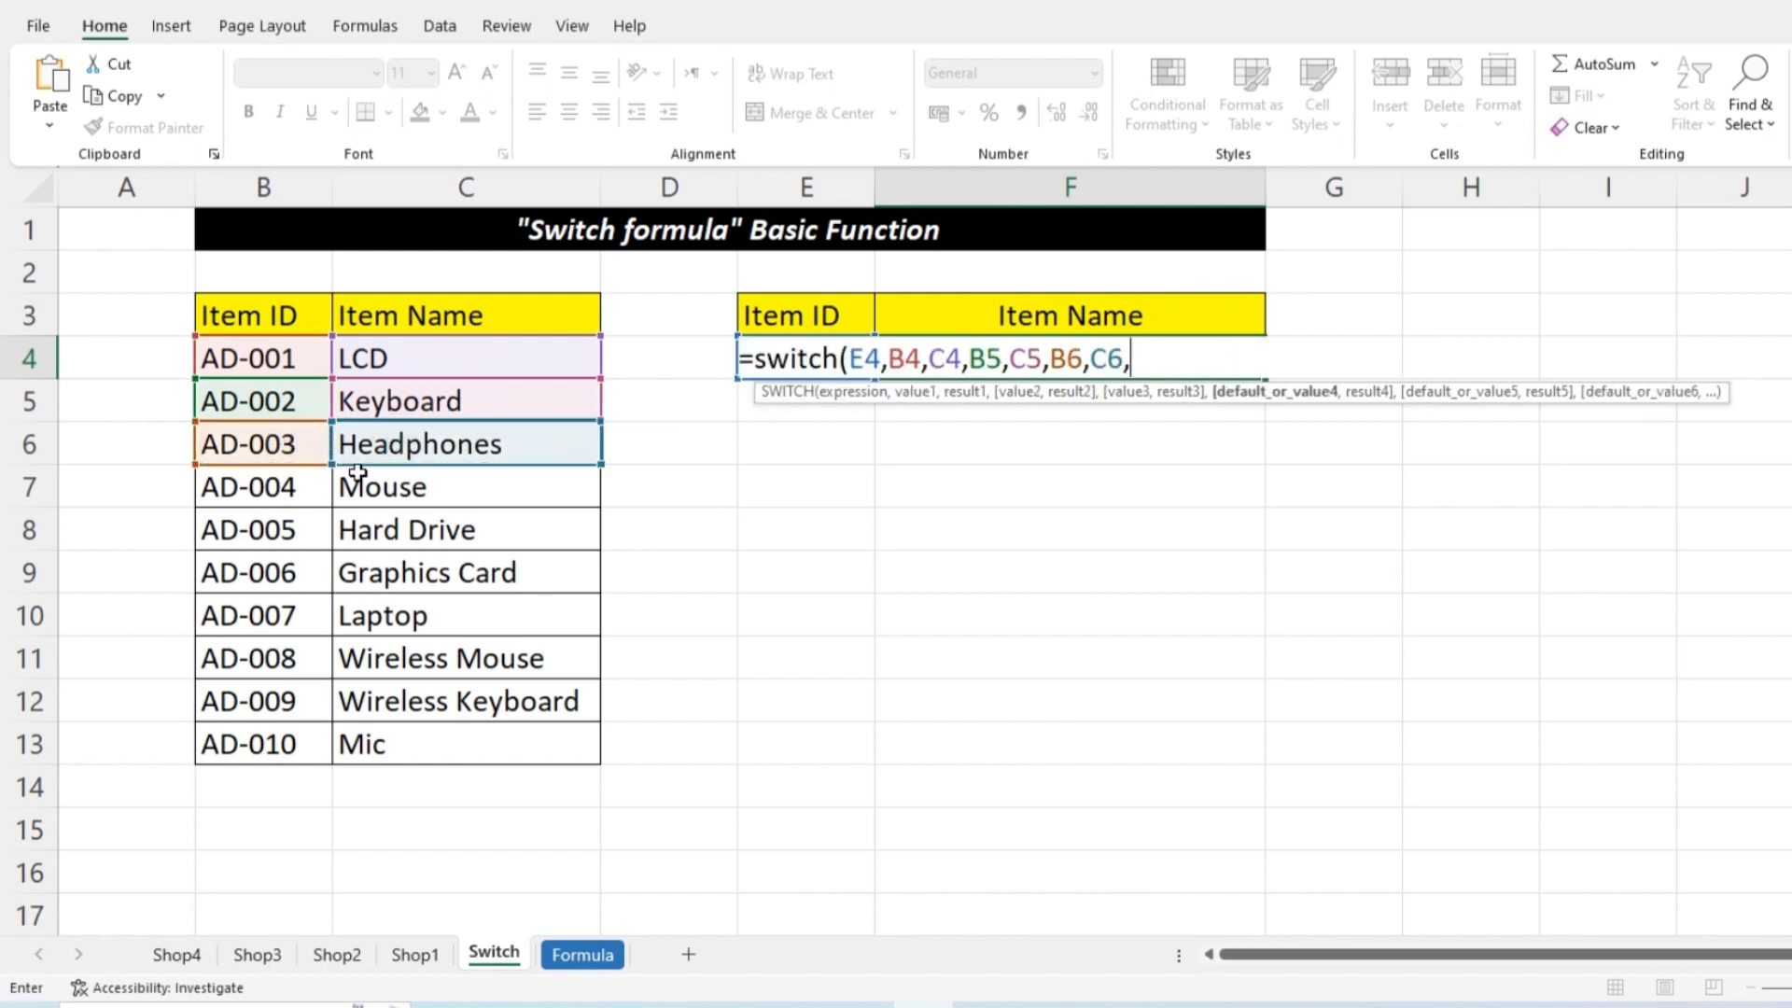
Step: Add the value and result pairs B7,C7 and B8,C8 to the SWITCH formula in F4
left_click(278, 486)
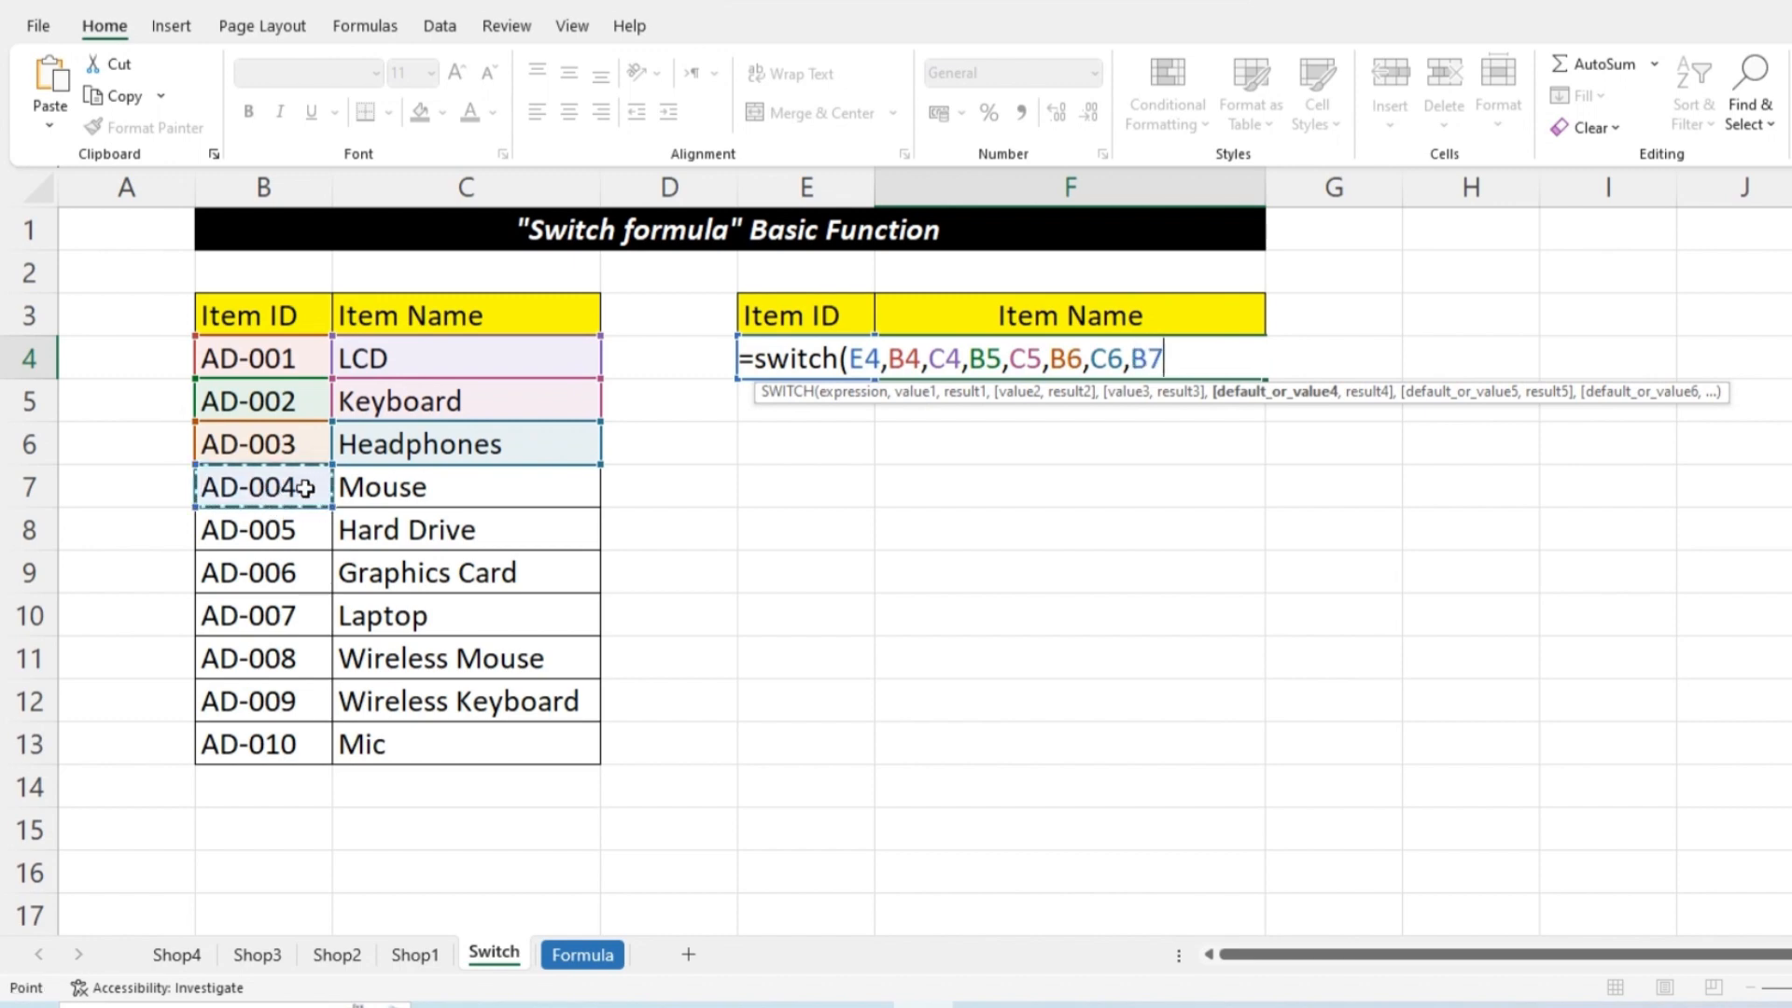
type(",")
left_click(390, 489)
type(",")
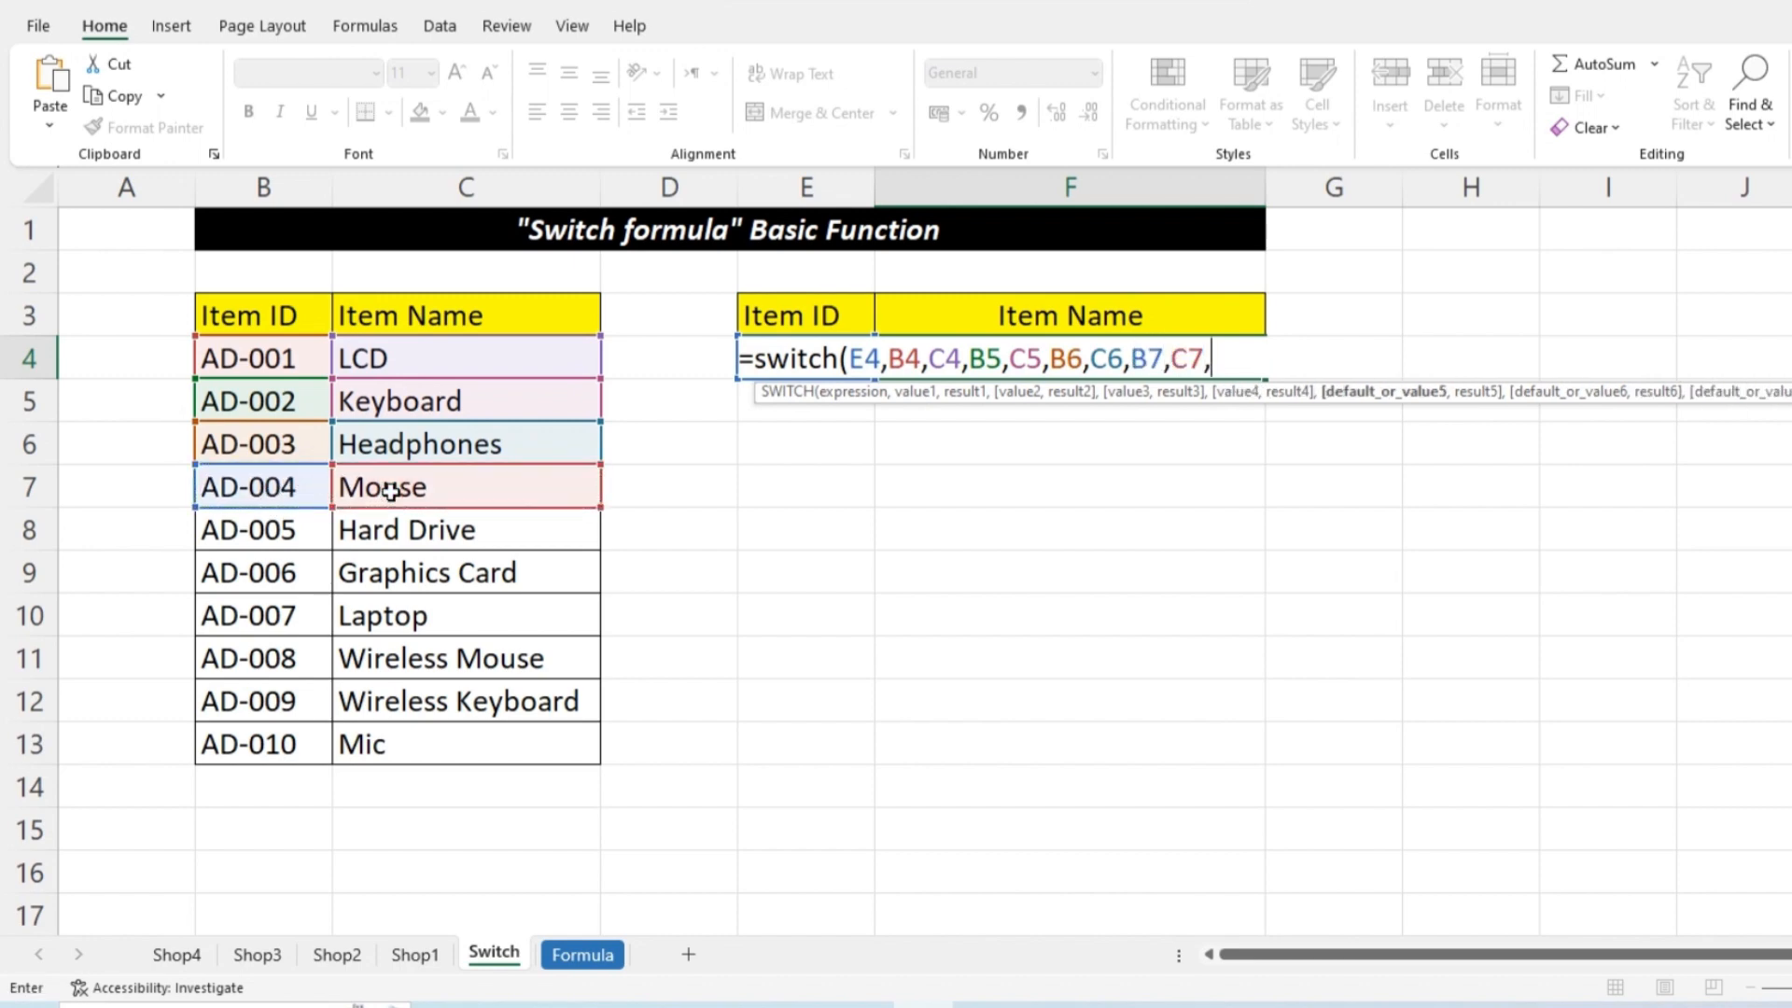
left_click(279, 530)
type(",")
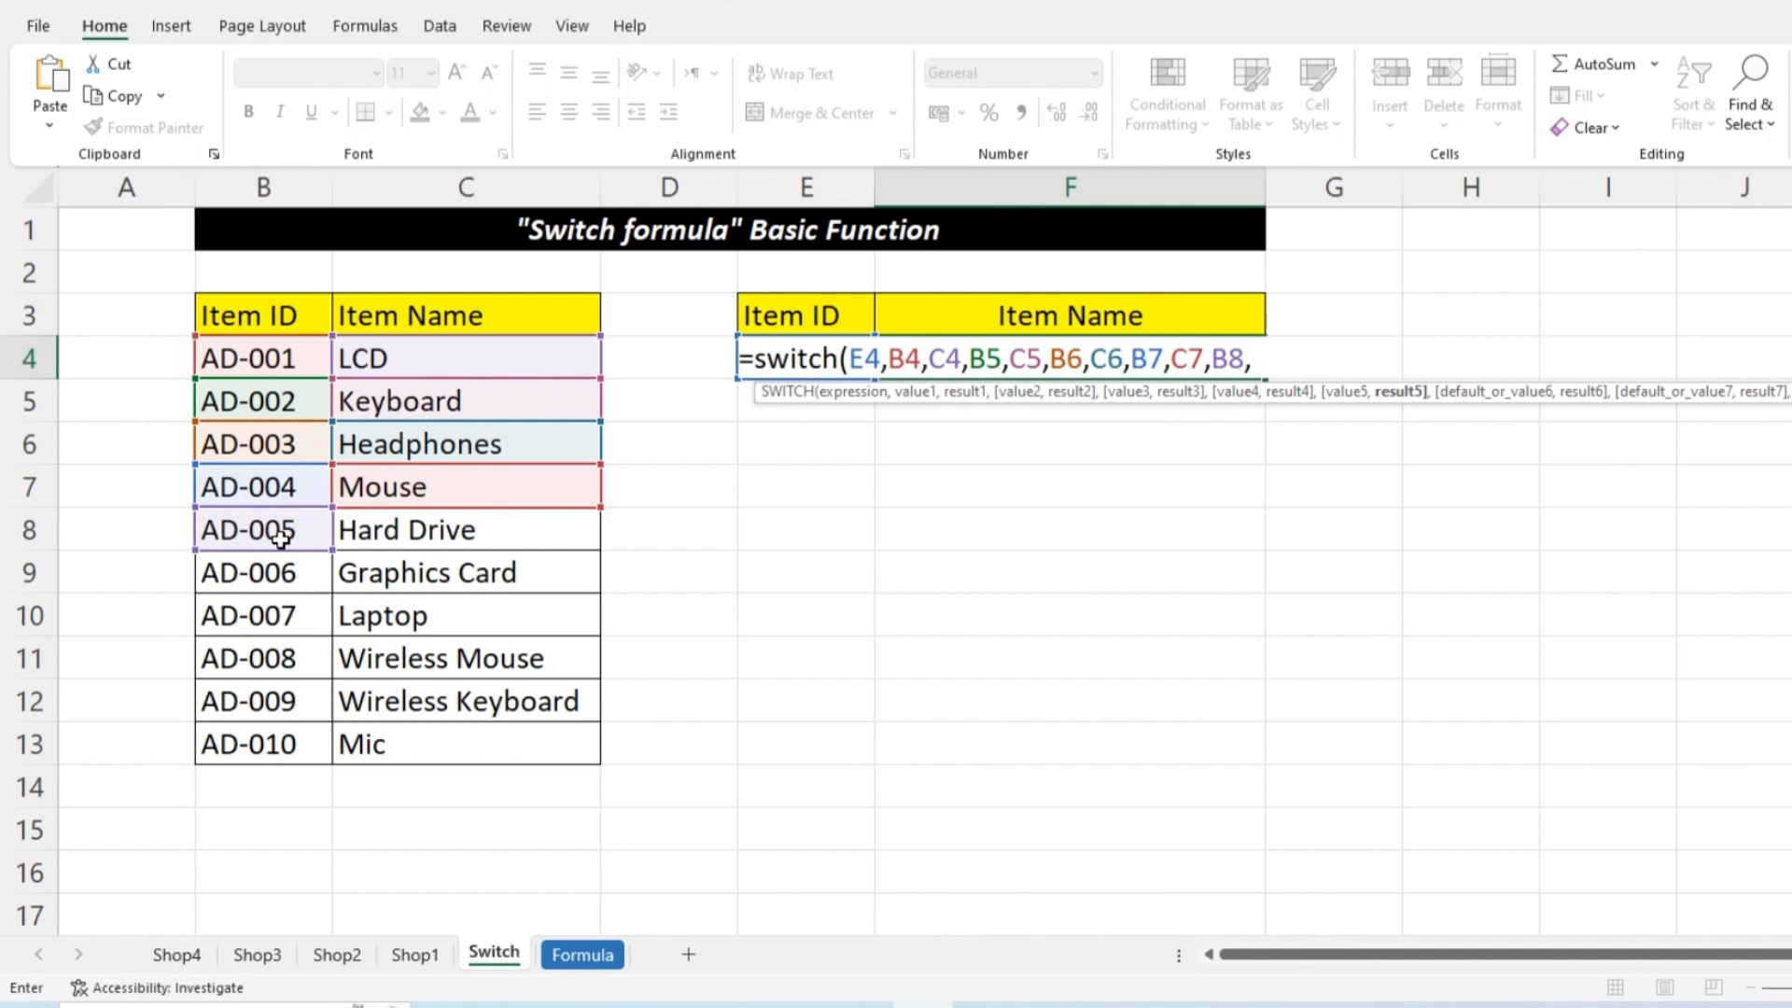
left_click(391, 536)
type(",")
Step: Add the value and result pairs B9,C9 and B10,C10 to the SWITCH formula in F4
left_click(295, 571)
type(",")
left_click(381, 573)
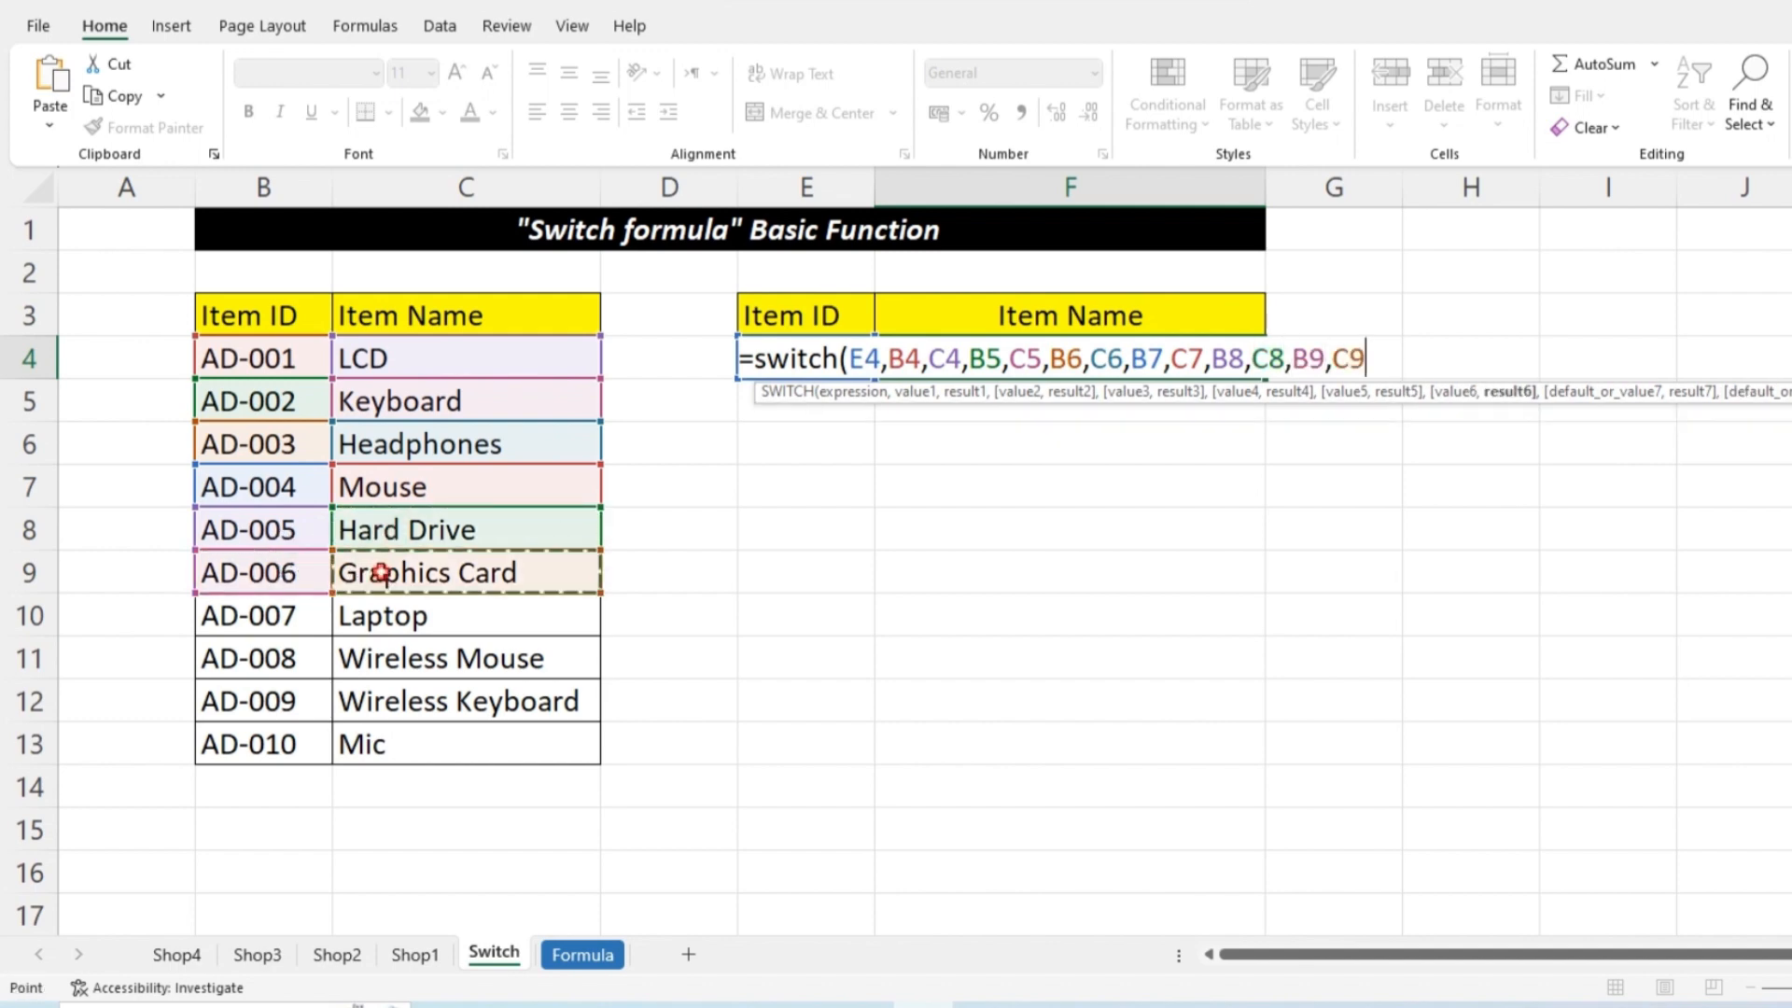
type(",")
left_click(297, 616)
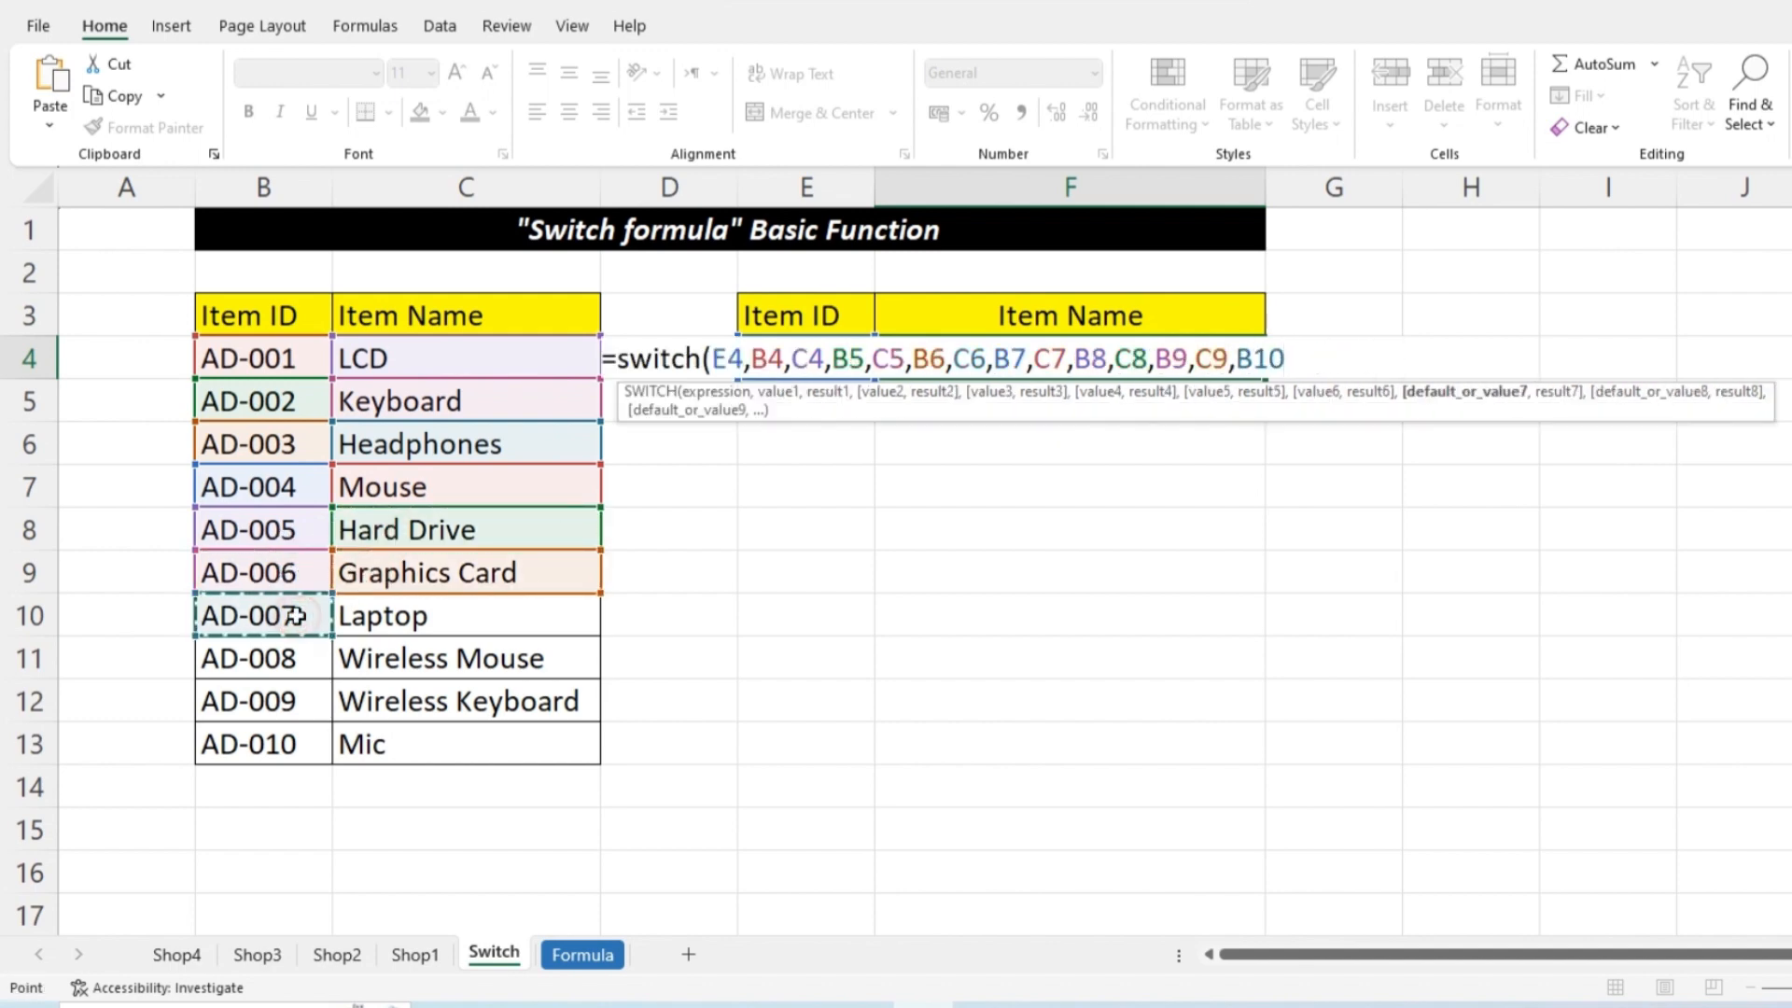
type(",")
left_click(391, 617)
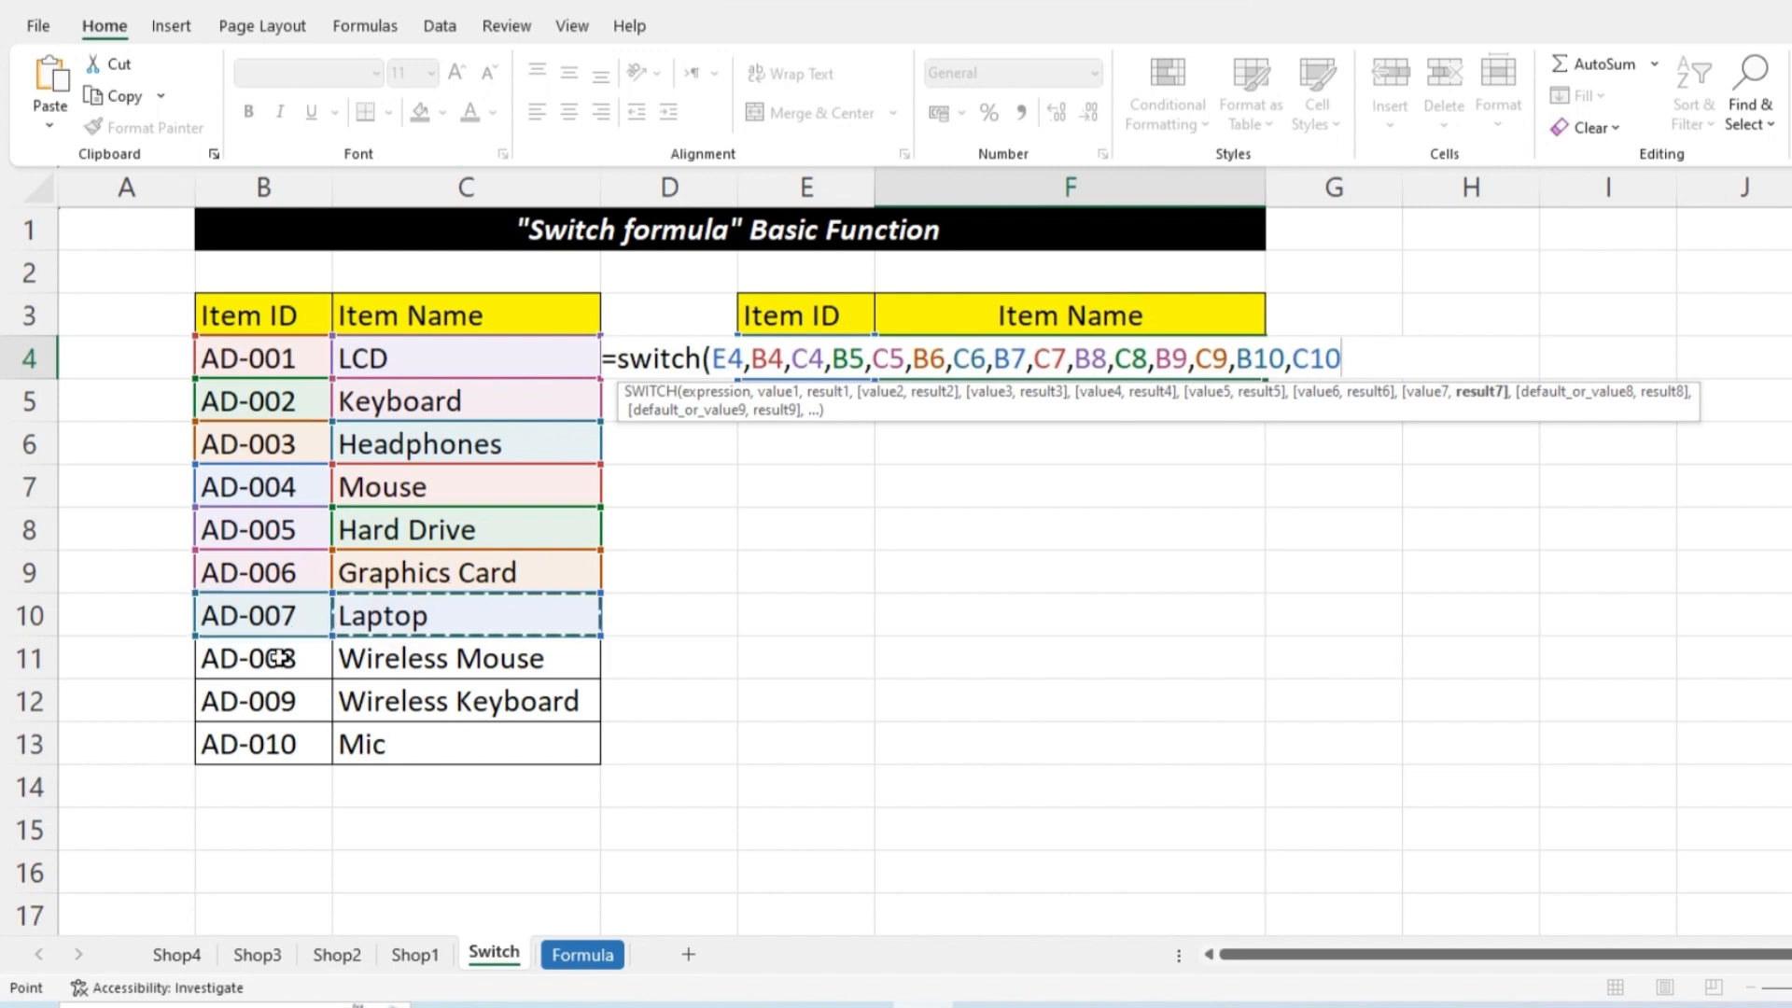
Step: Add the value and result pairs B11,C11 and B12,C12 to the SWITCH formula in F4
type(",")
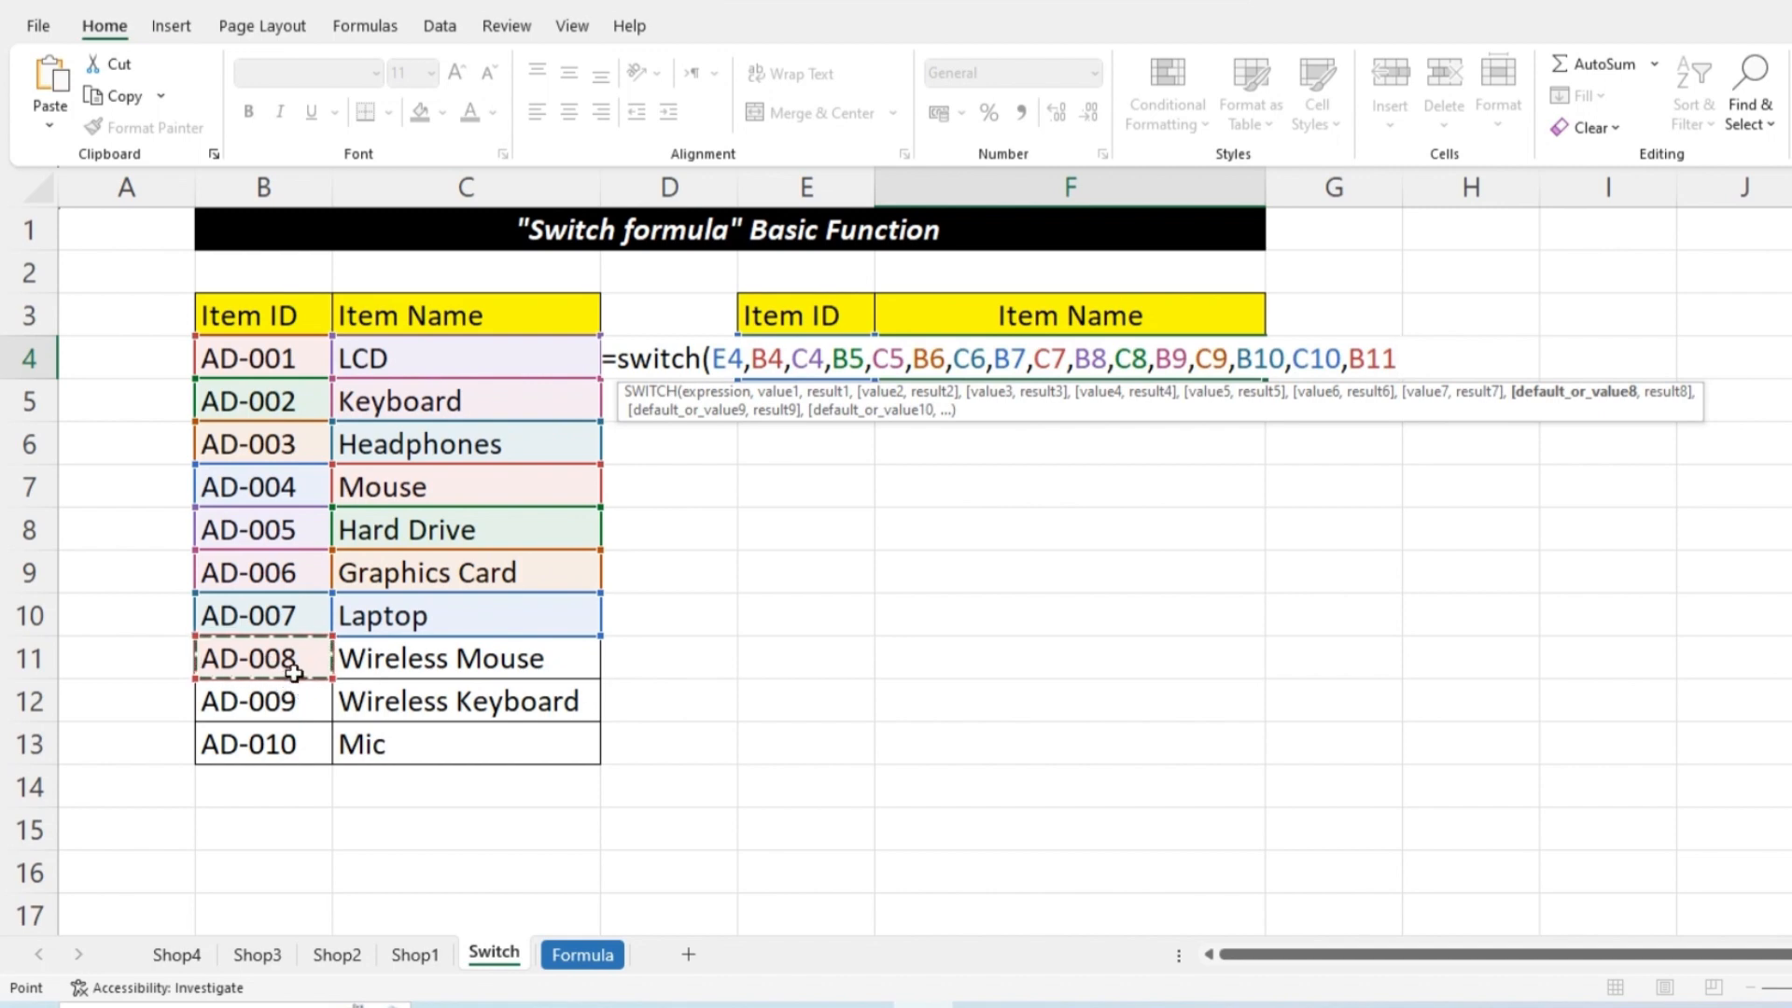
type(",")
left_click(523, 668)
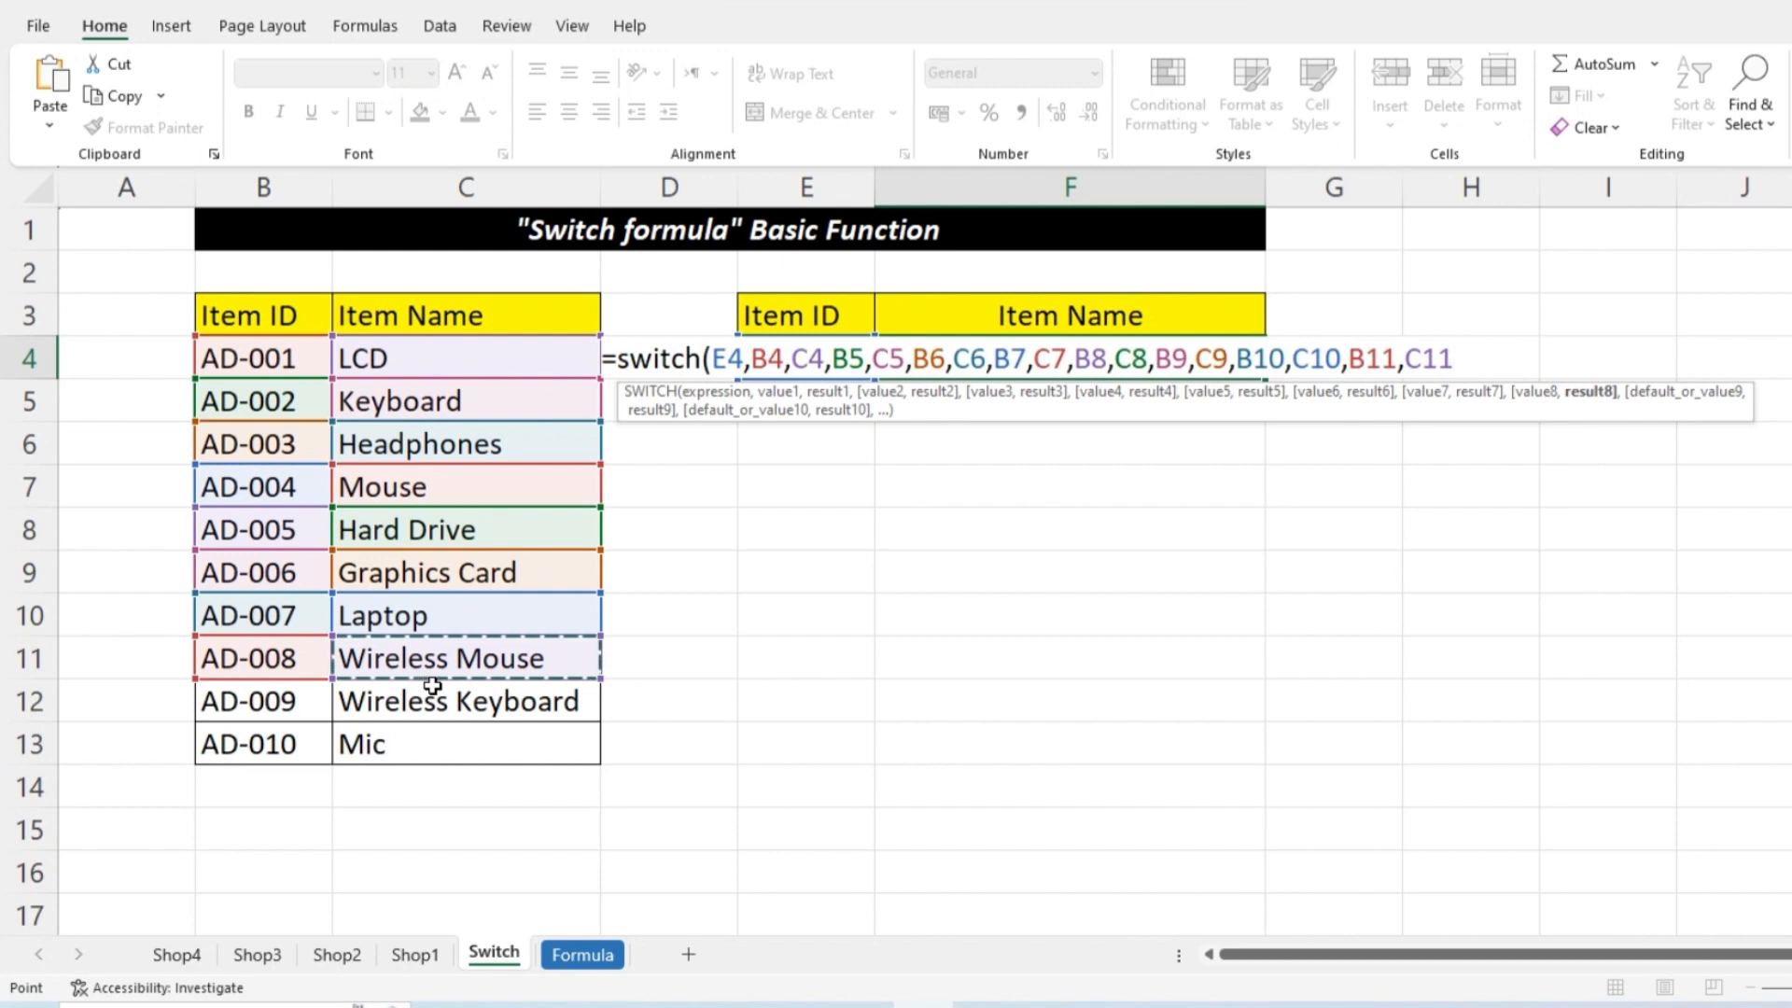
left_click(304, 695)
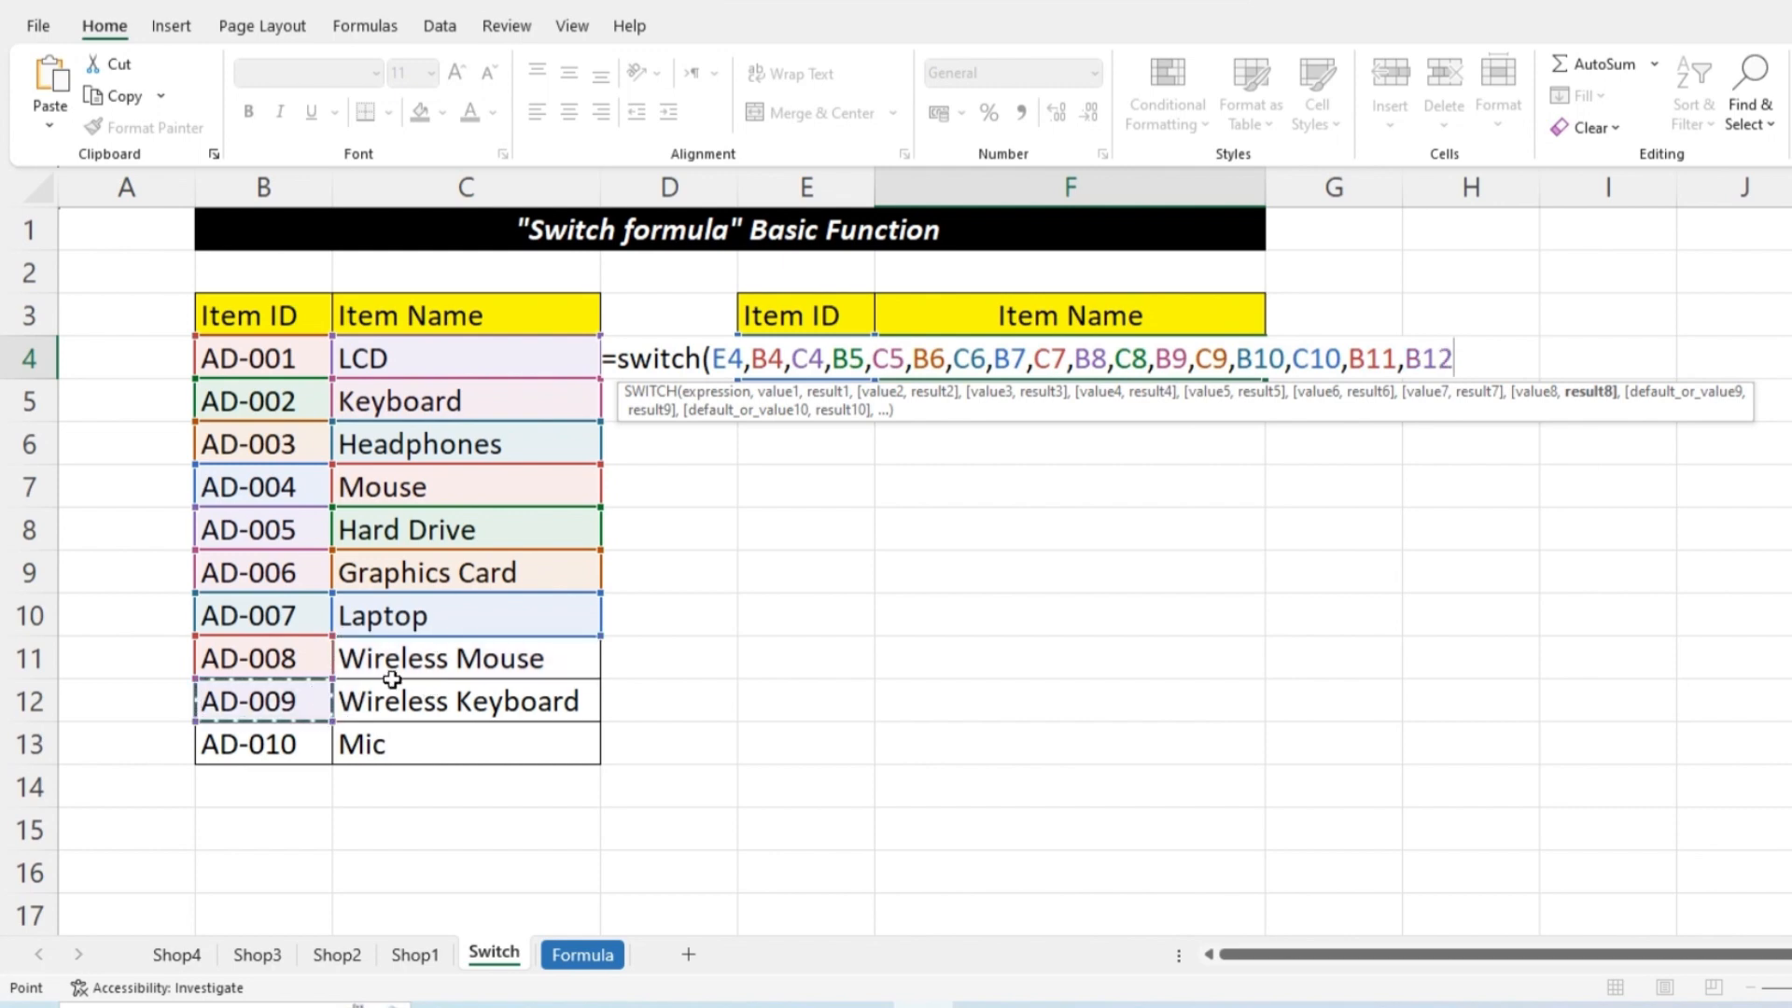
left_click(464, 659)
type(",")
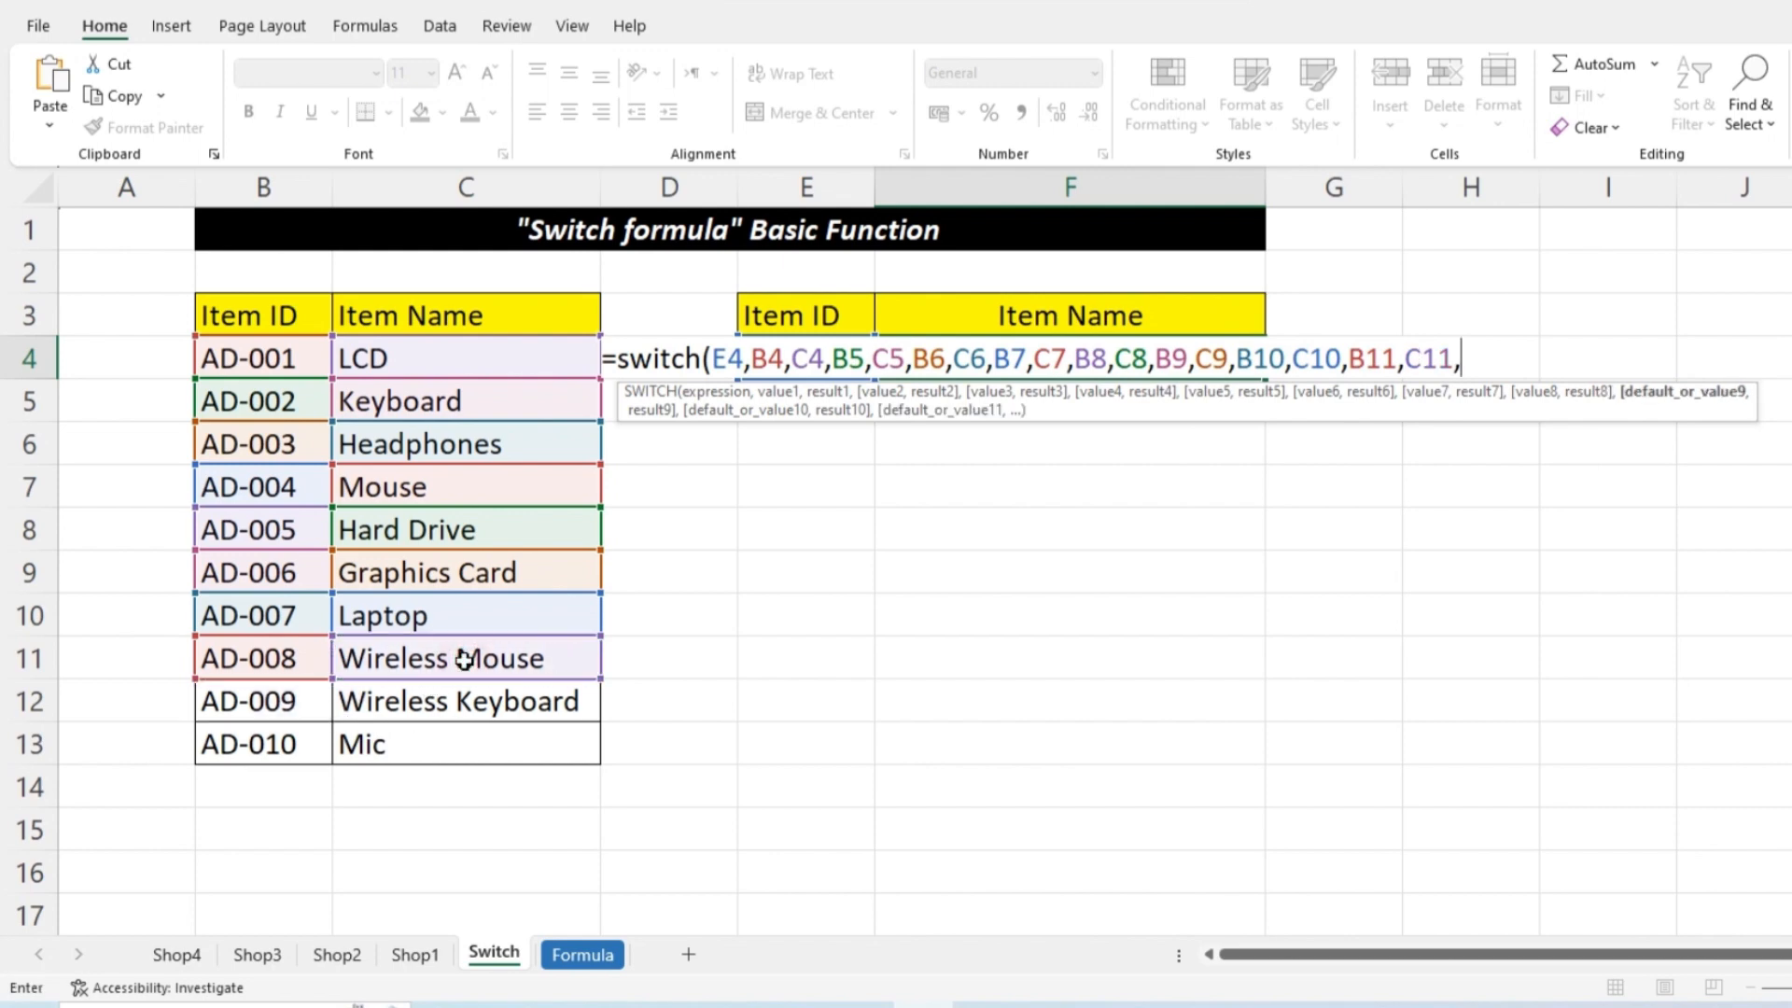
left_click(275, 705)
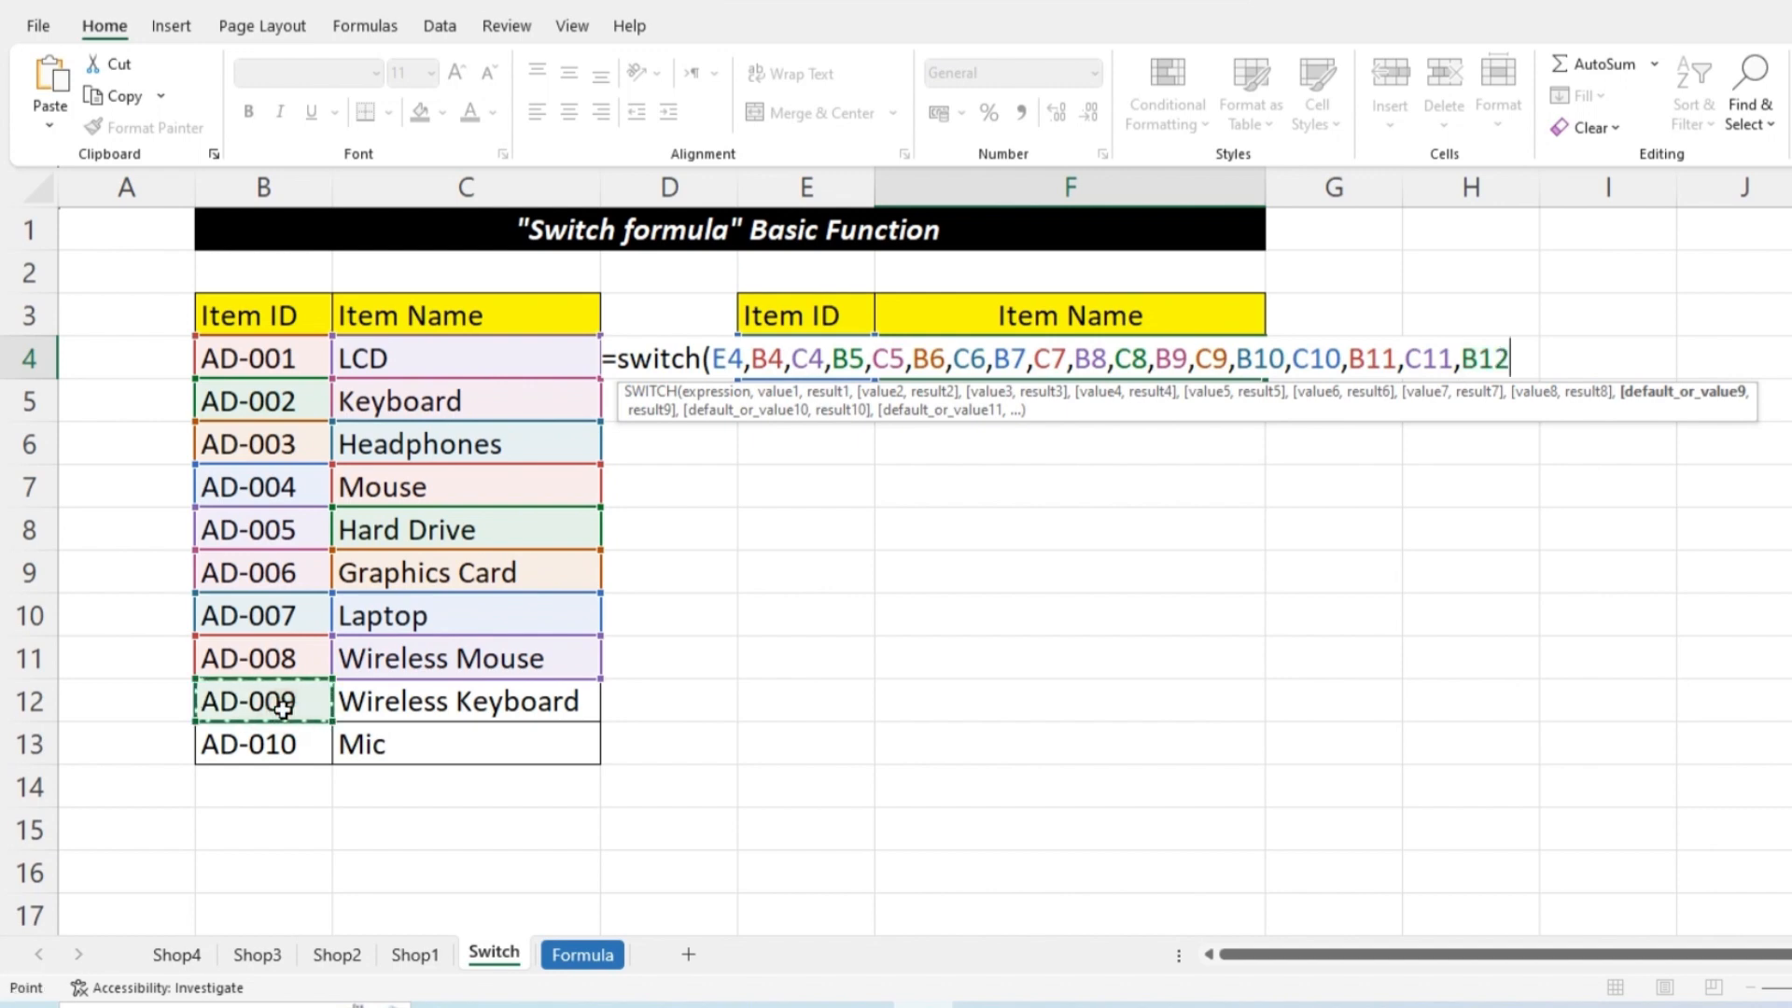
type(",")
left_click(364, 702)
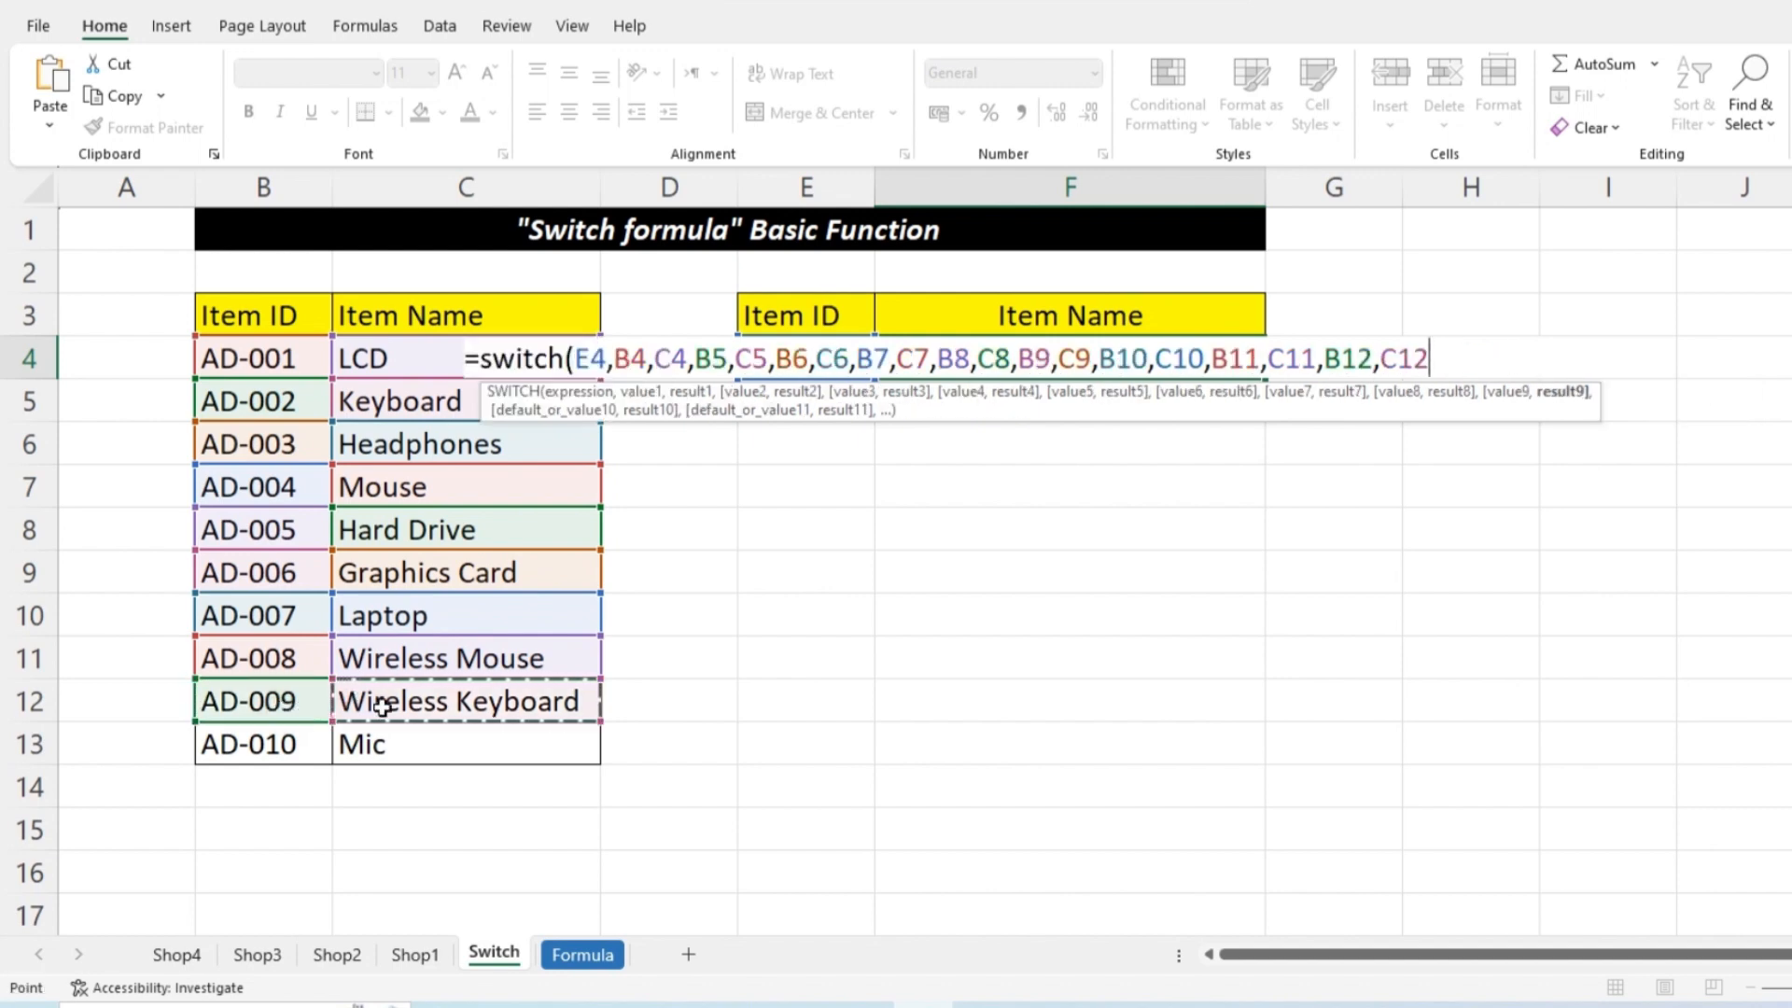
type(",")
Step: Add the final pair B13,C13 to the SWITCH formula in F4, close the parenthesis and enter the formula
left_click(272, 744)
type(",")
left_click(371, 742)
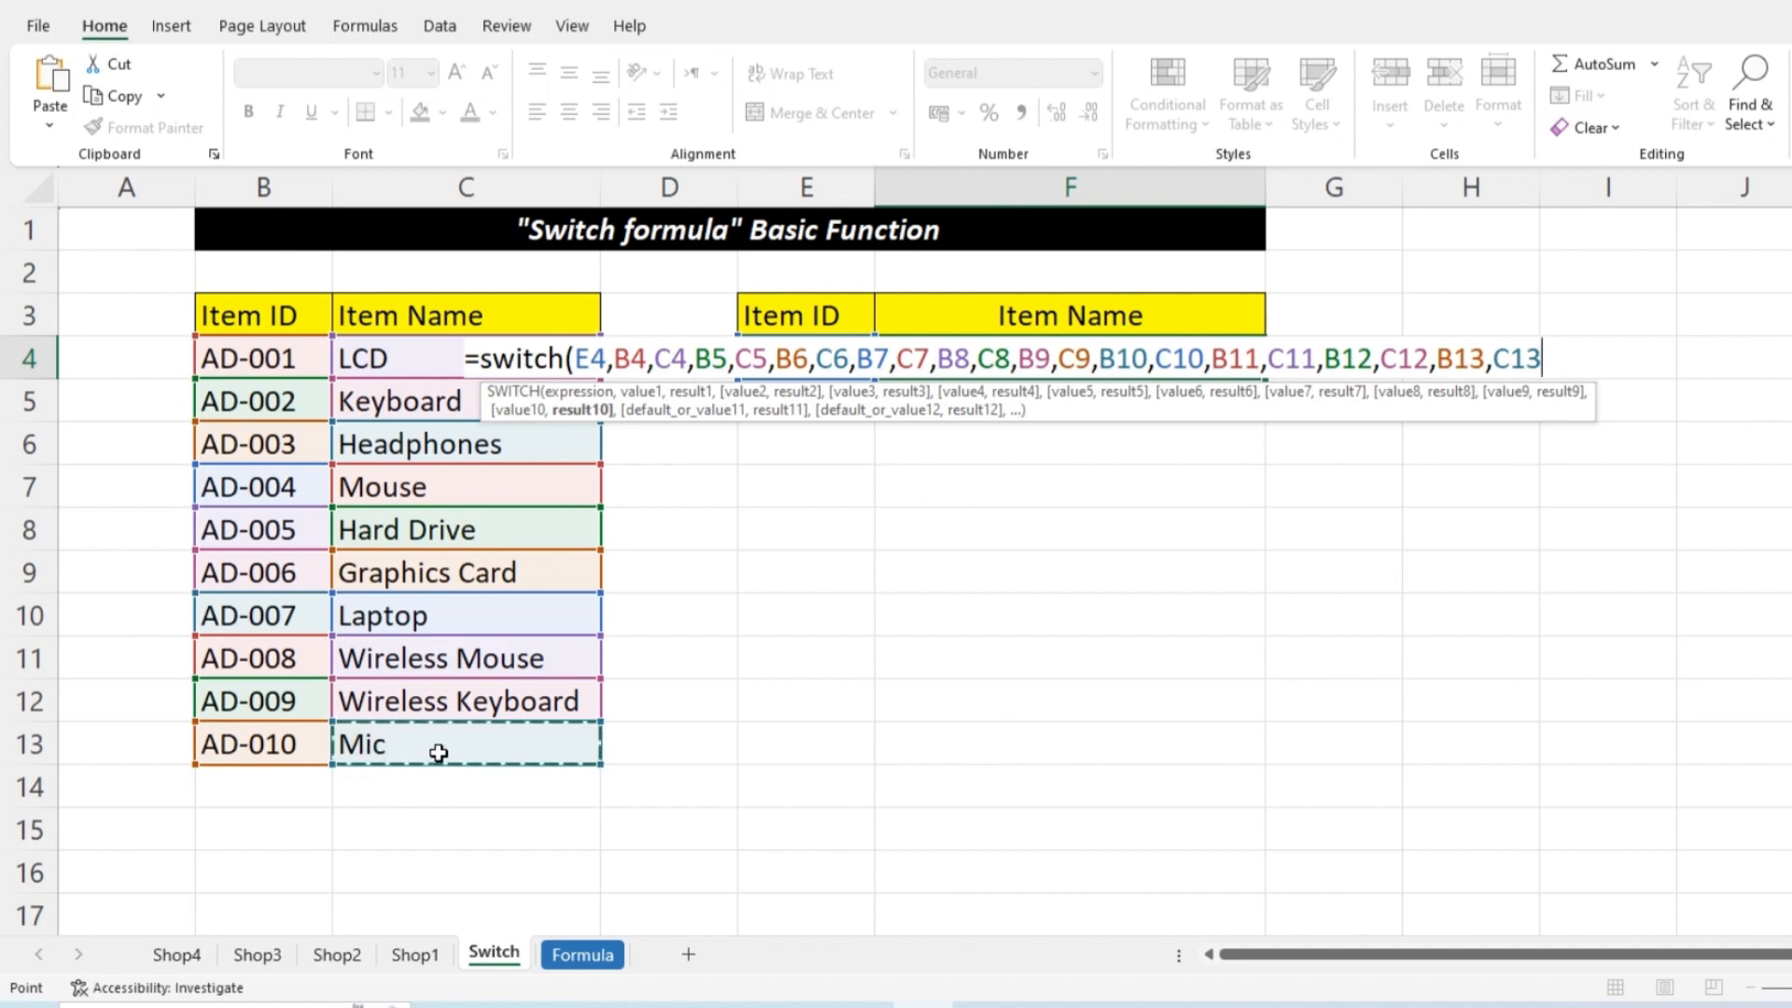
type(")")
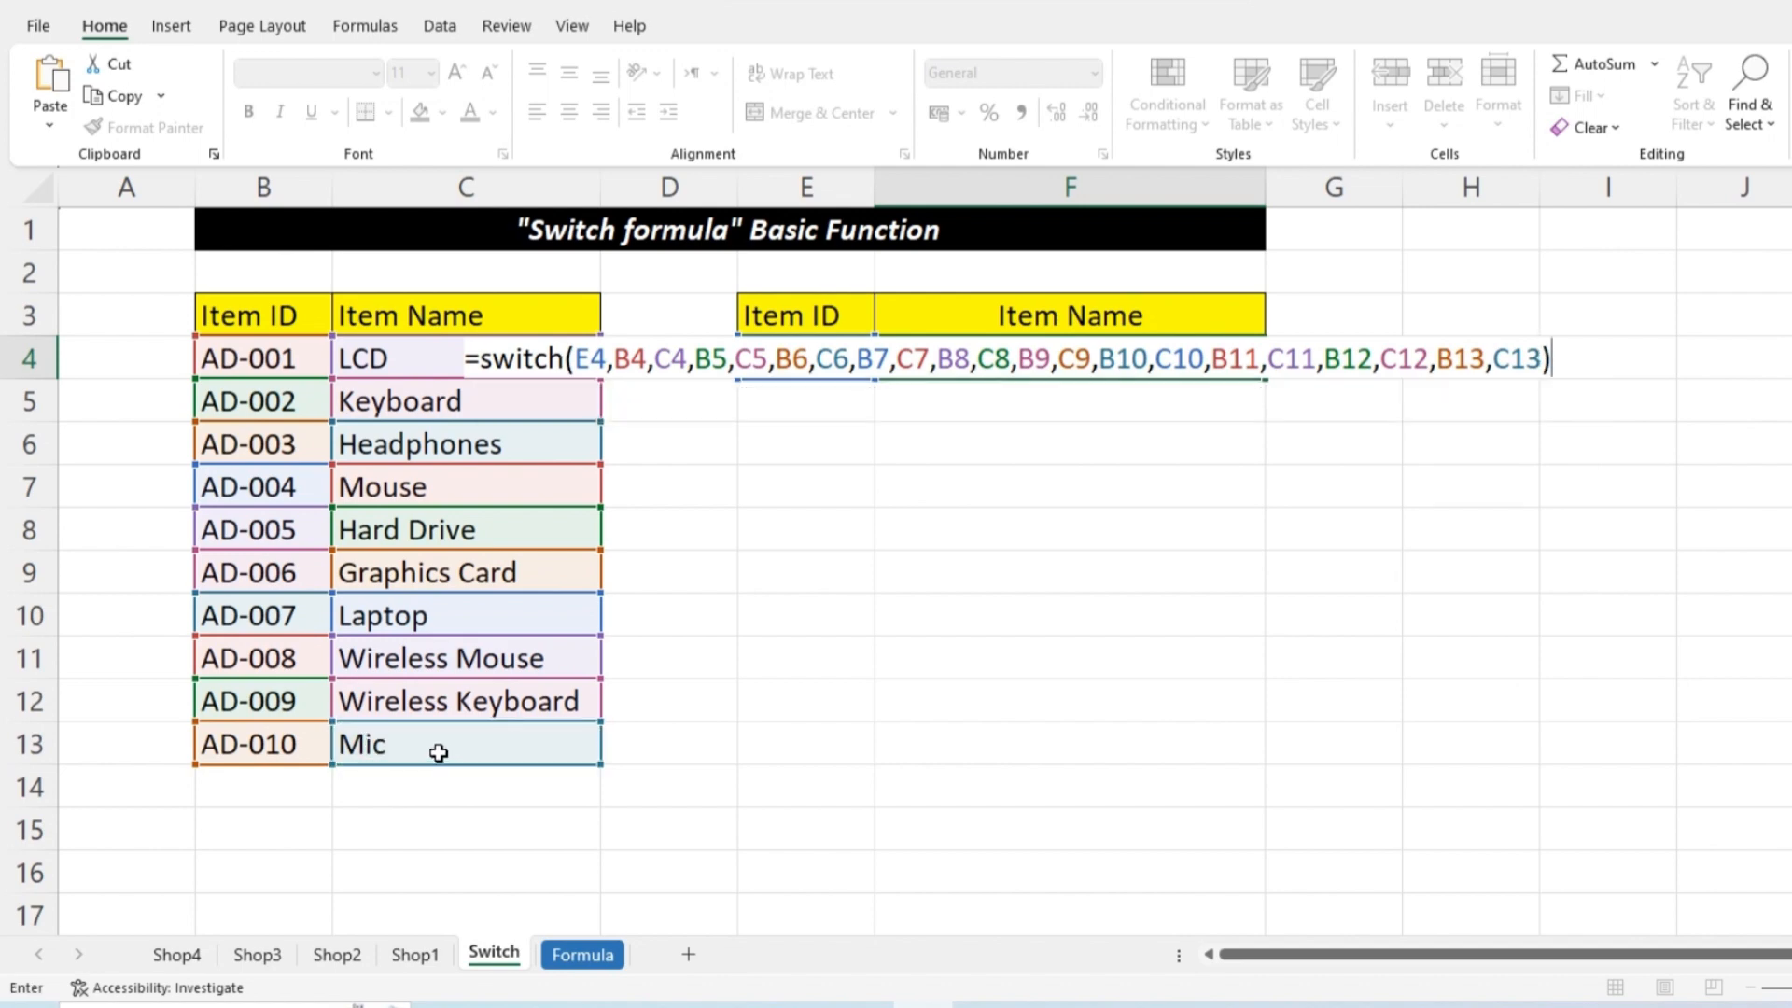
key("Return")
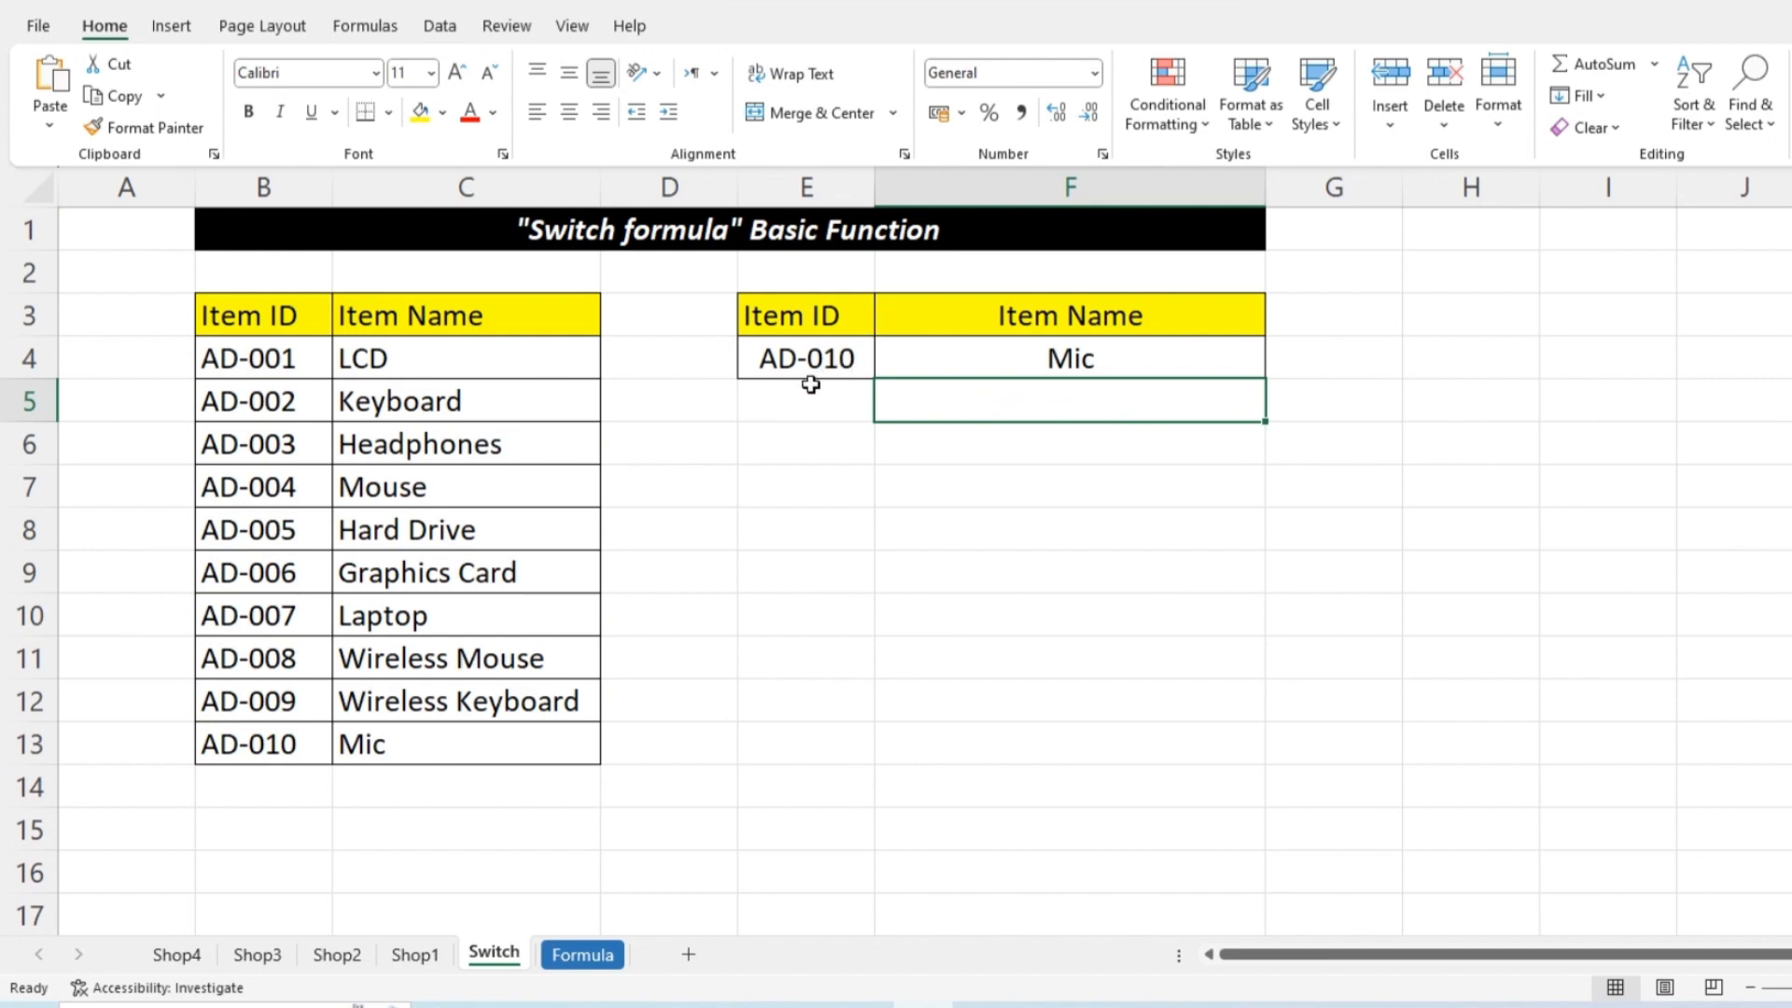
Step: Check the Item ID in E4 and the Item Name in F4 against row B13:C13 of the item list
left_click(927, 359)
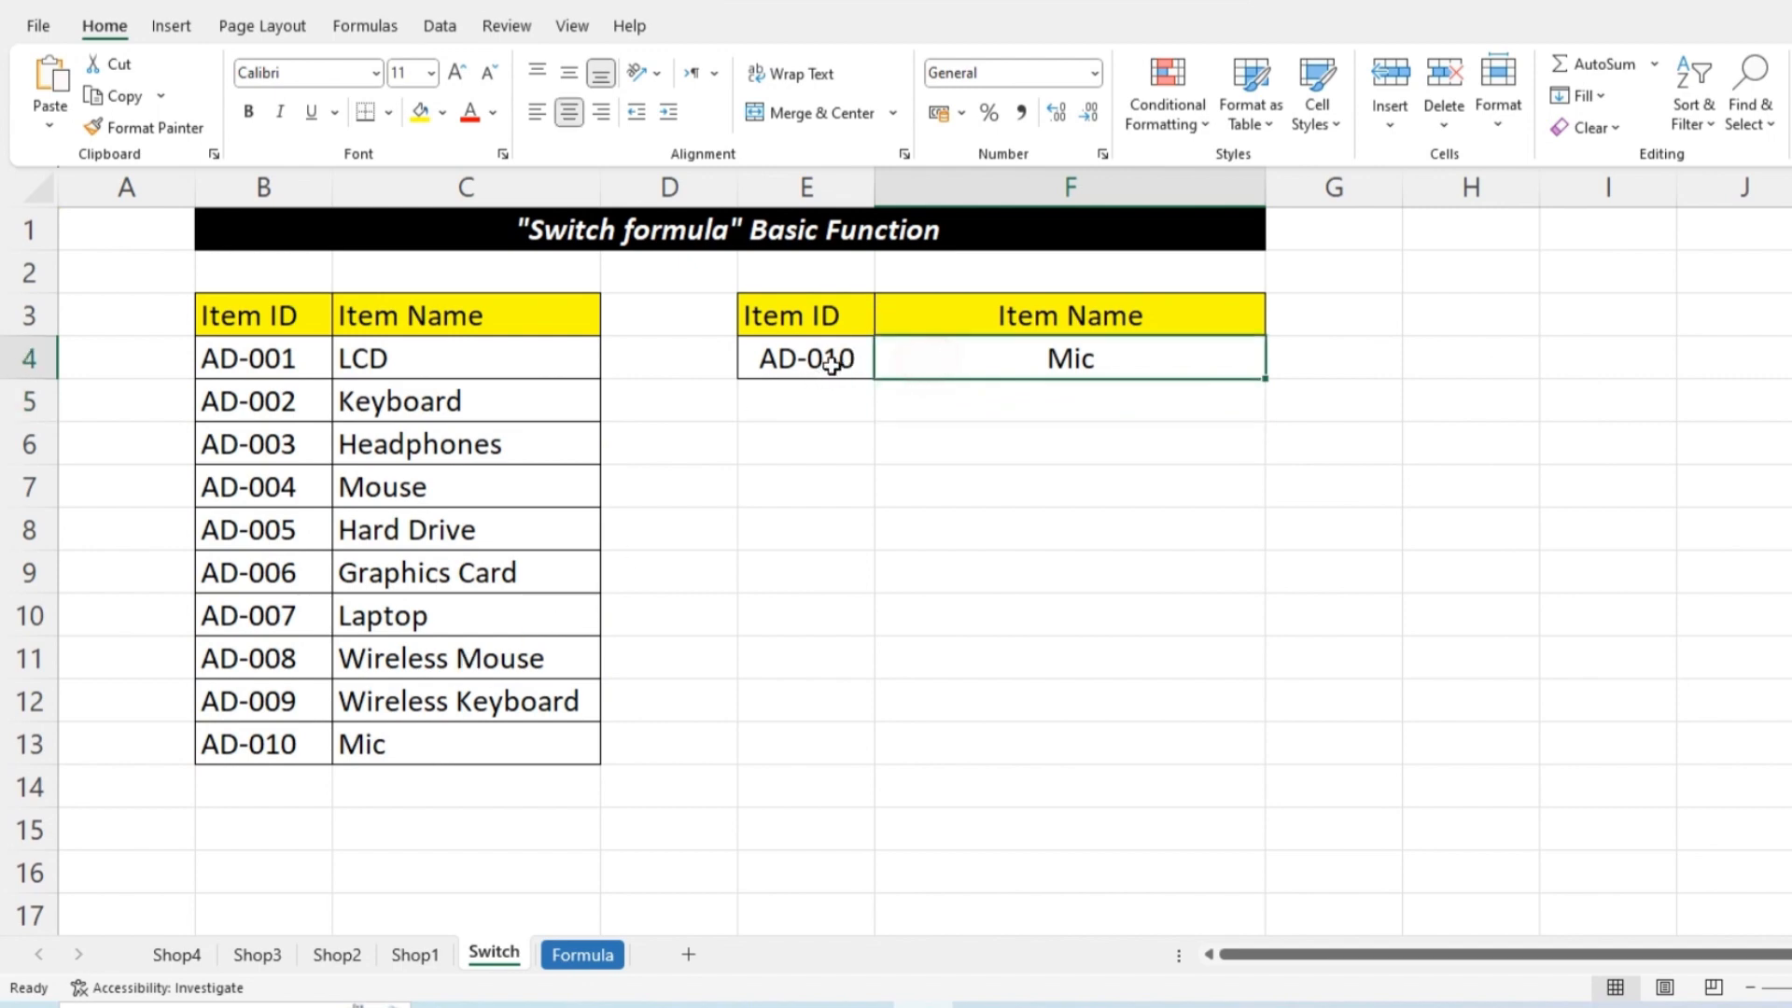
left_click(826, 365)
left_click(987, 360)
left_click_drag(294, 739, 413, 746)
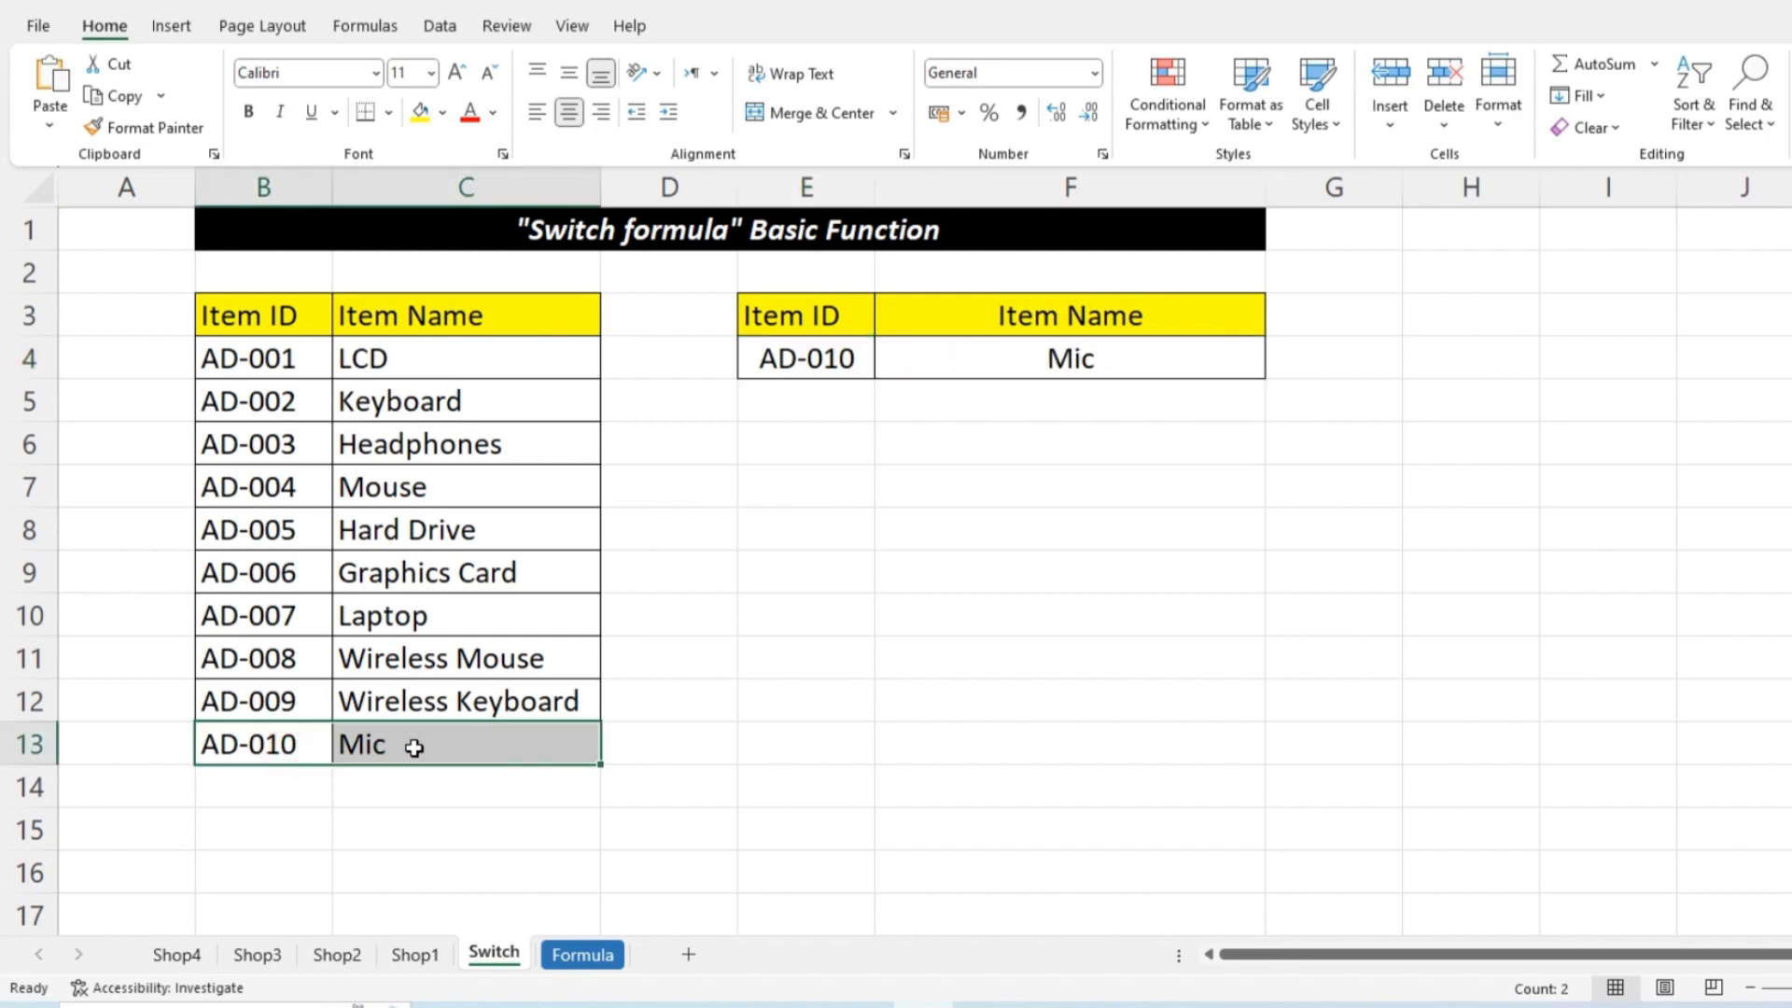
Step: Change the Item ID in E4 to AD-003
double_click(845, 357)
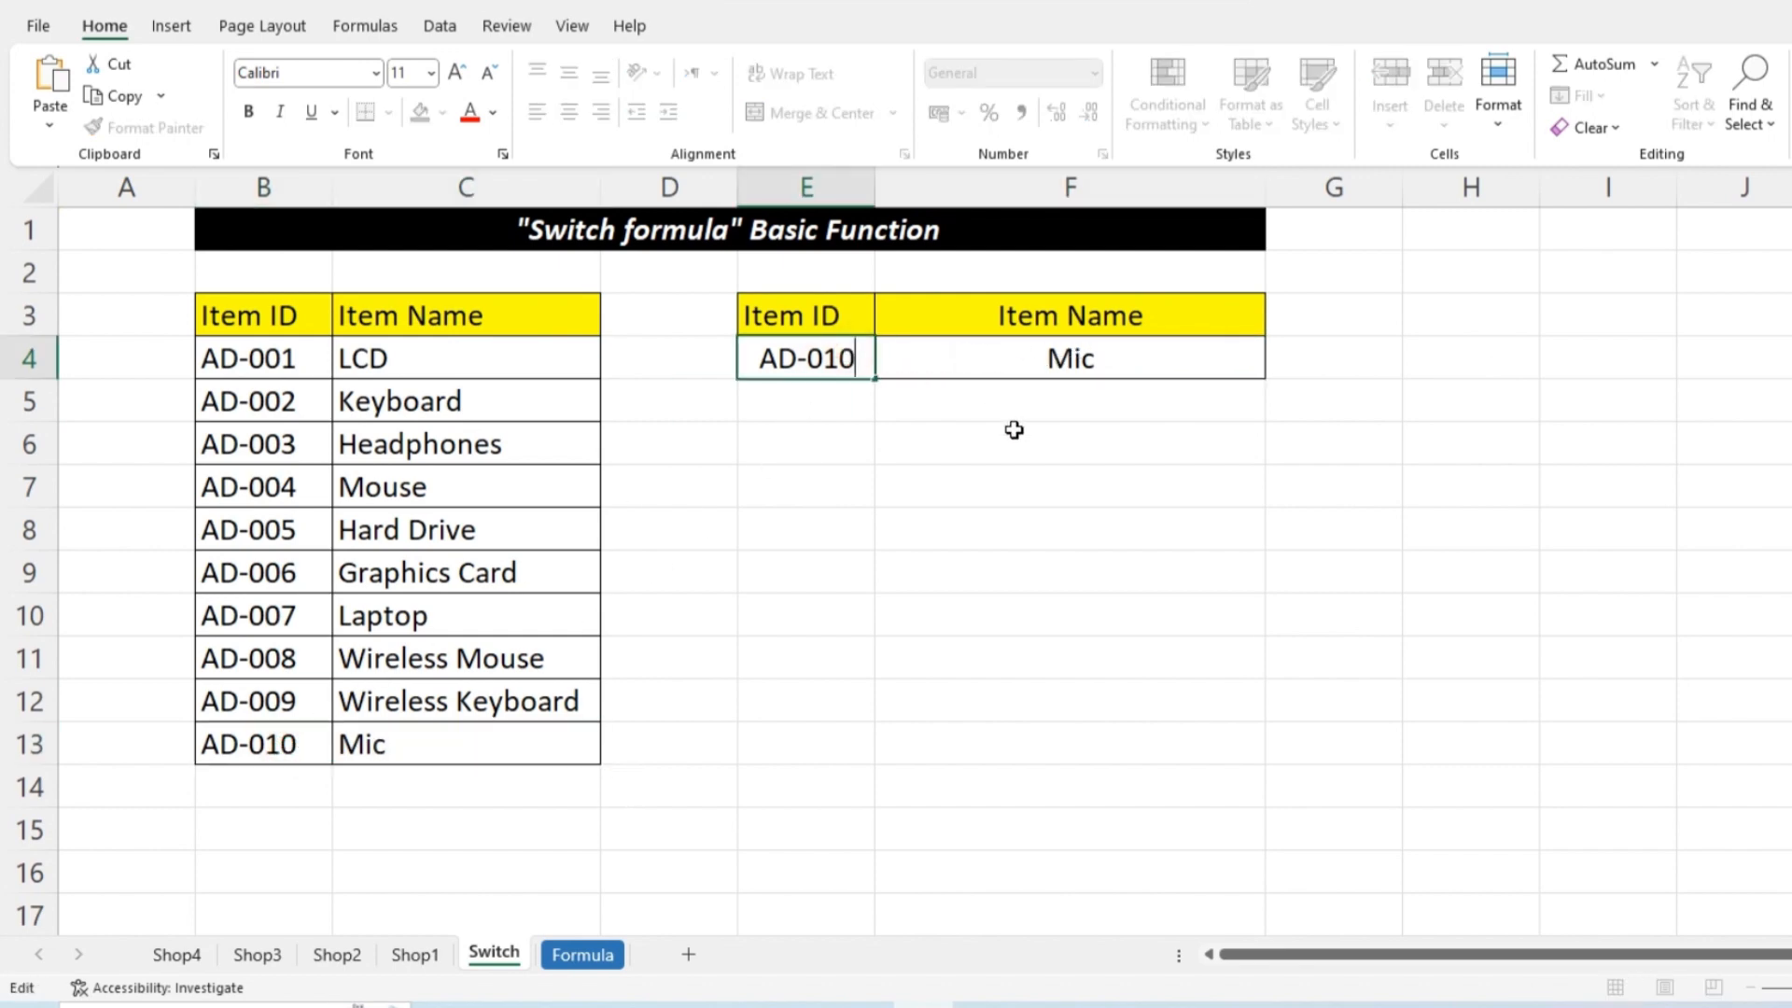
key("BackSpace")
key("BackSpace")
type("03")
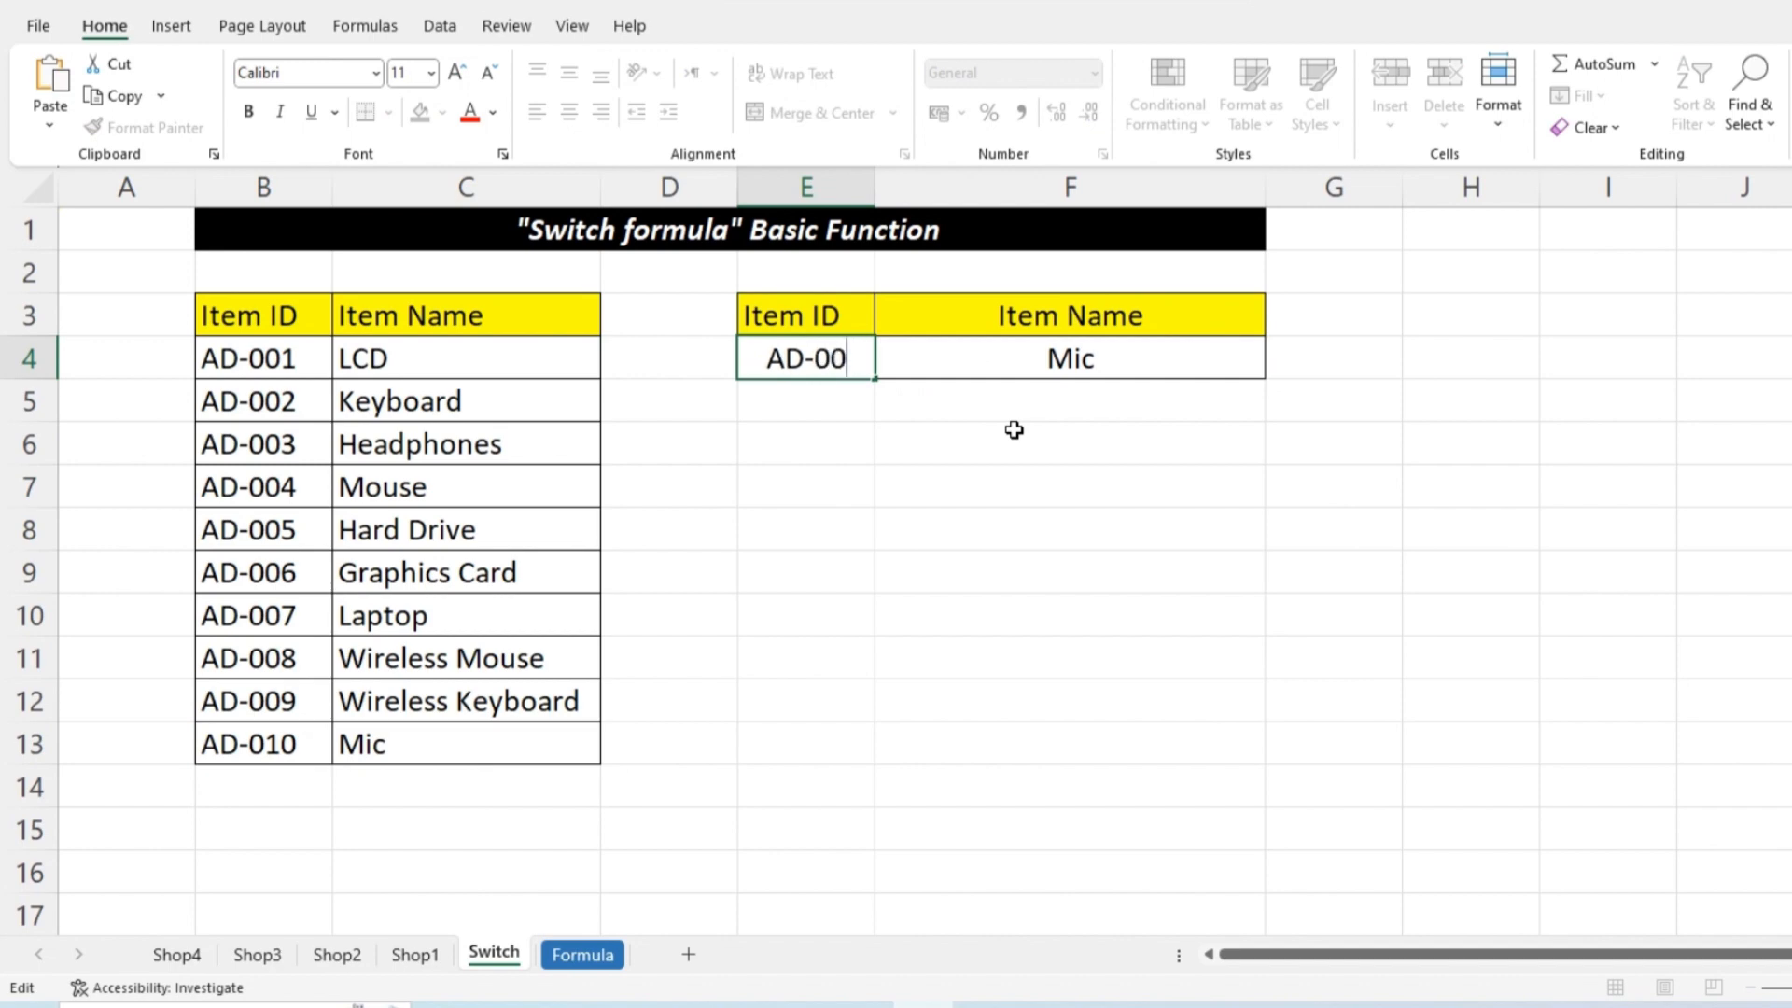
key("Return")
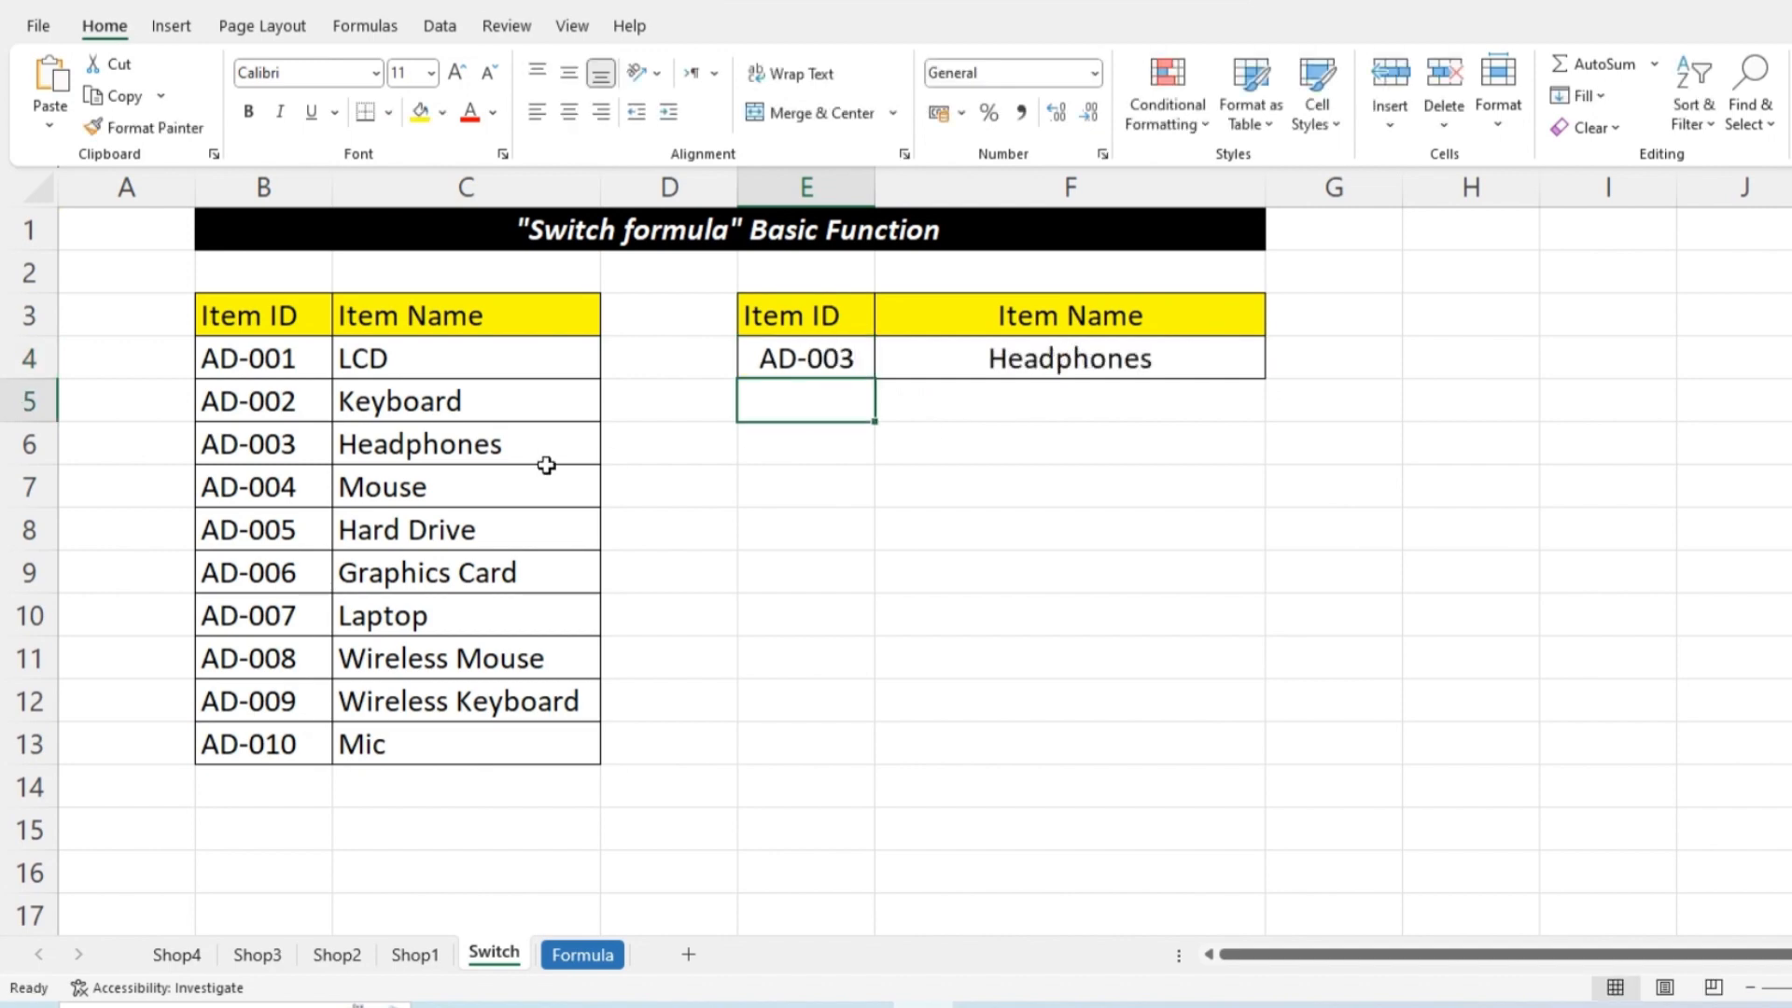
Step: Check the Item ID and Item Name in E4:F4 against row B6:C6 of the item list
left_click_drag(268, 448, 461, 455)
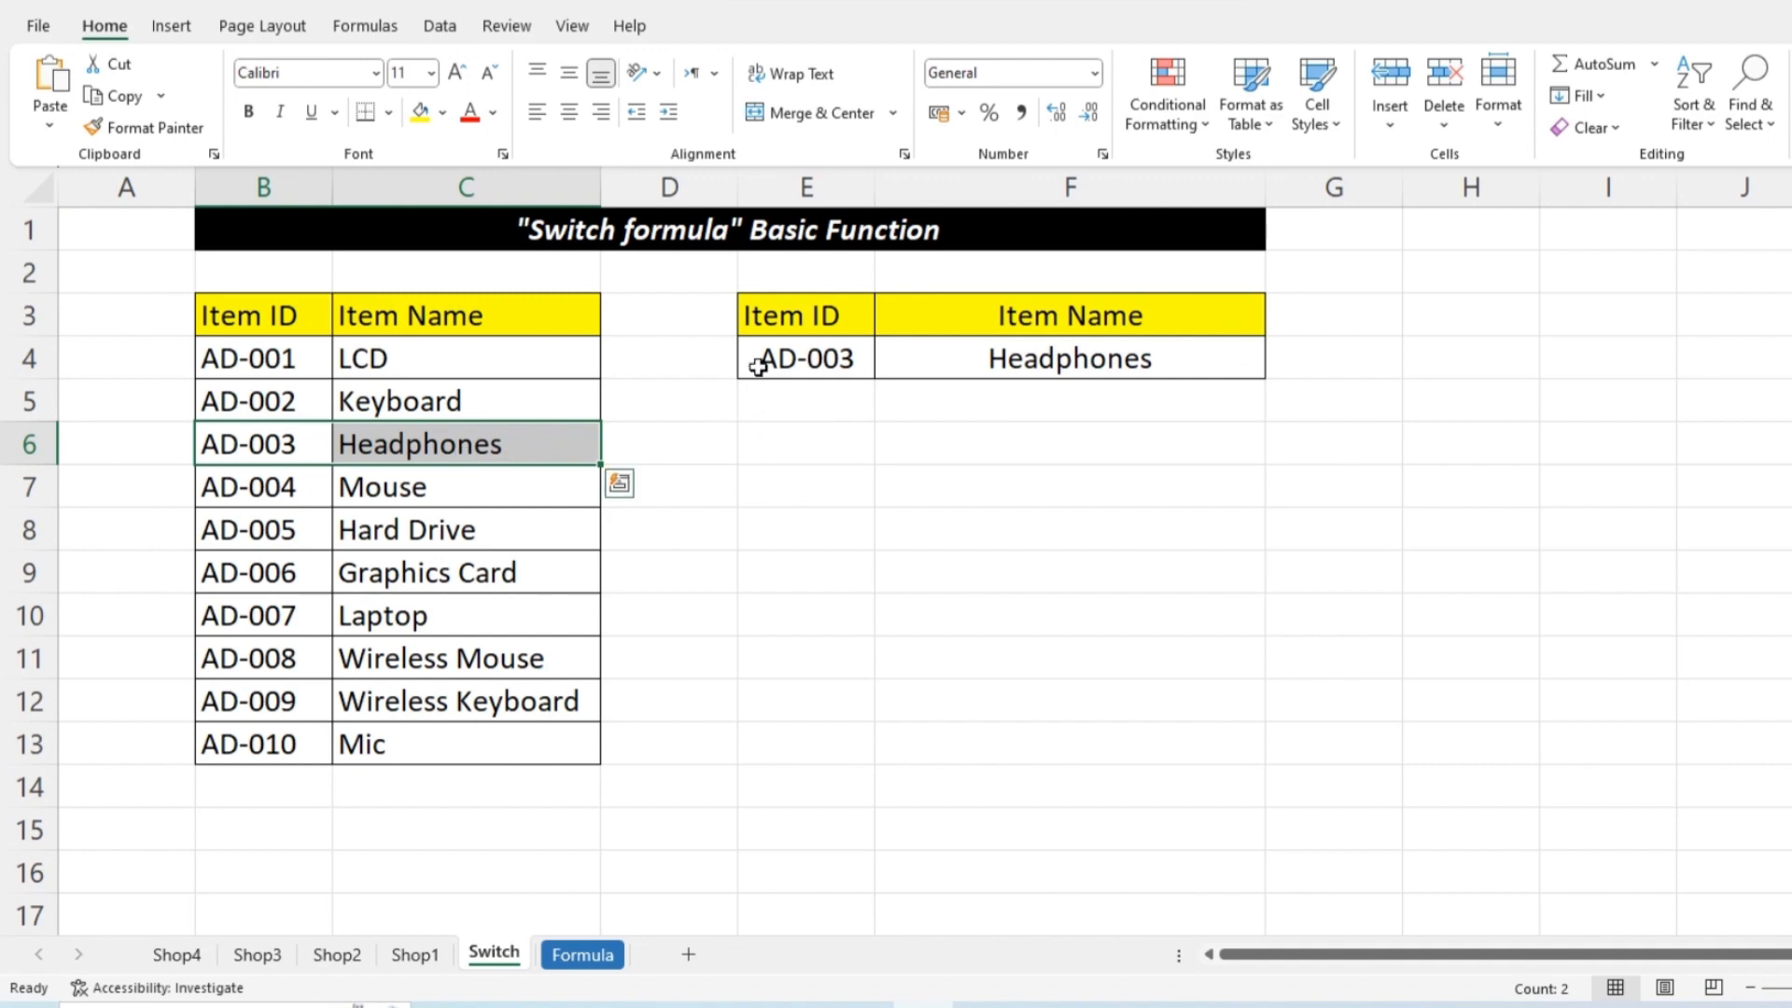
left_click_drag(763, 361, 968, 355)
left_click(960, 439)
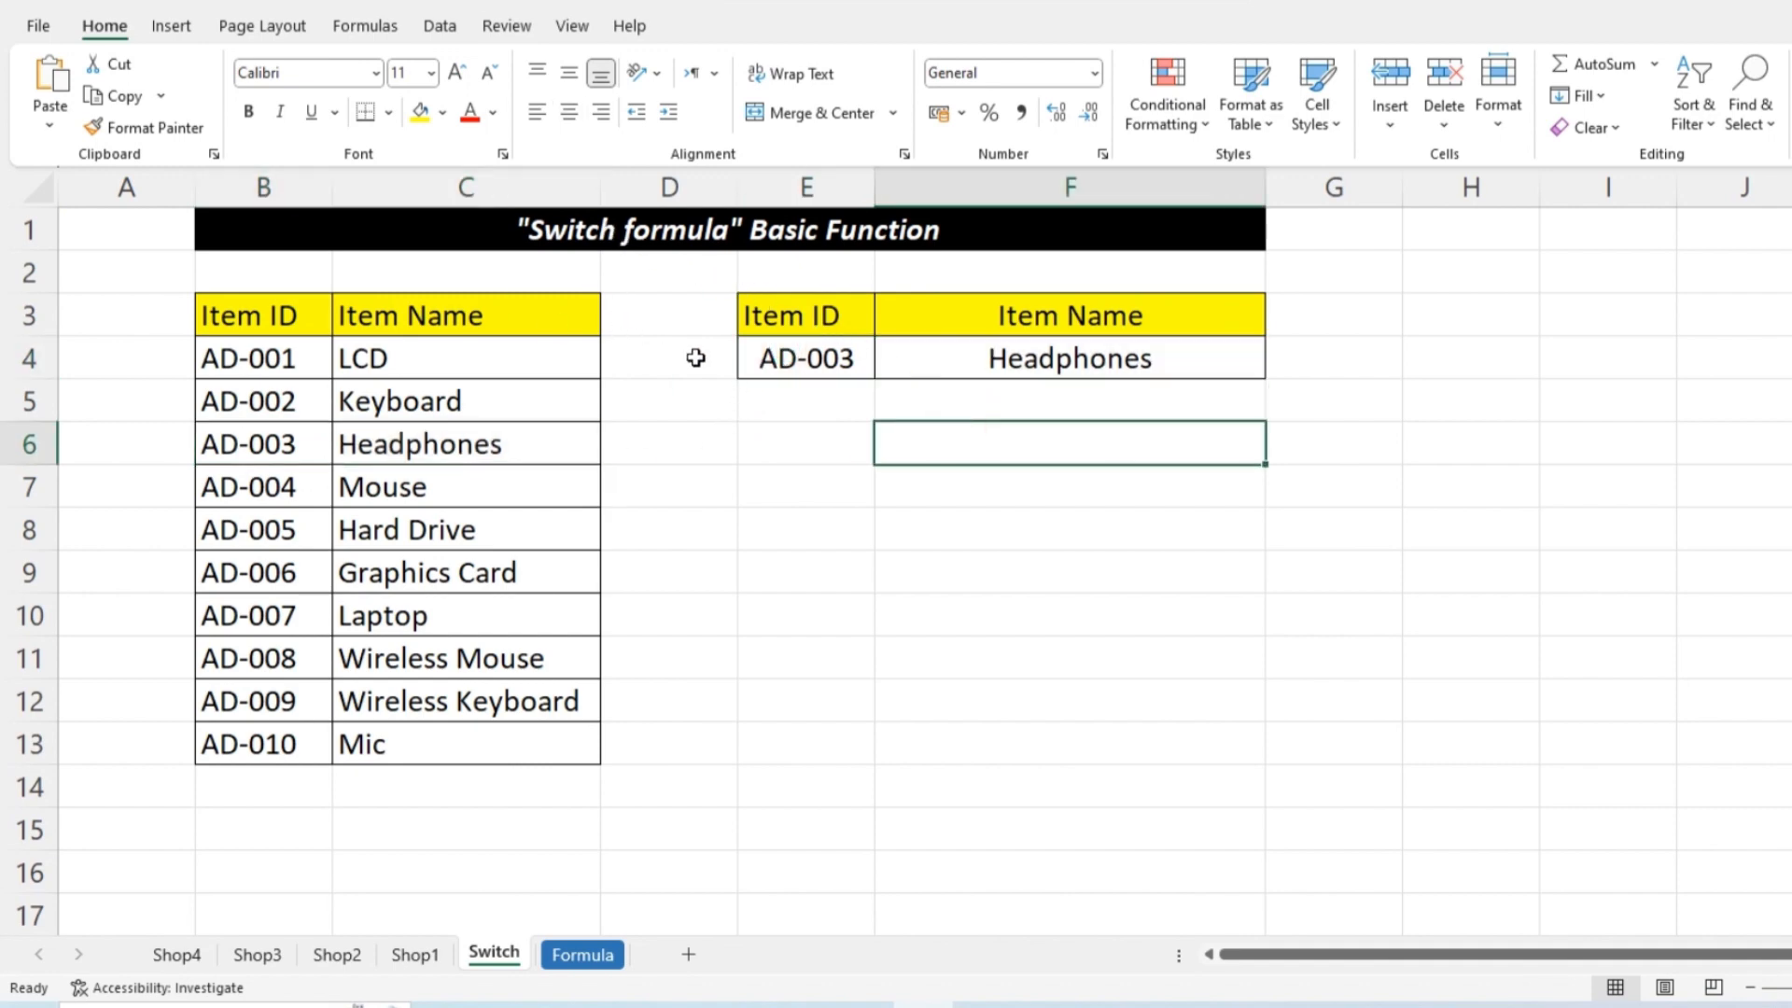
Step: Go to the Formula sheet and select the blue Shop Name cell F3
left_click(569, 955)
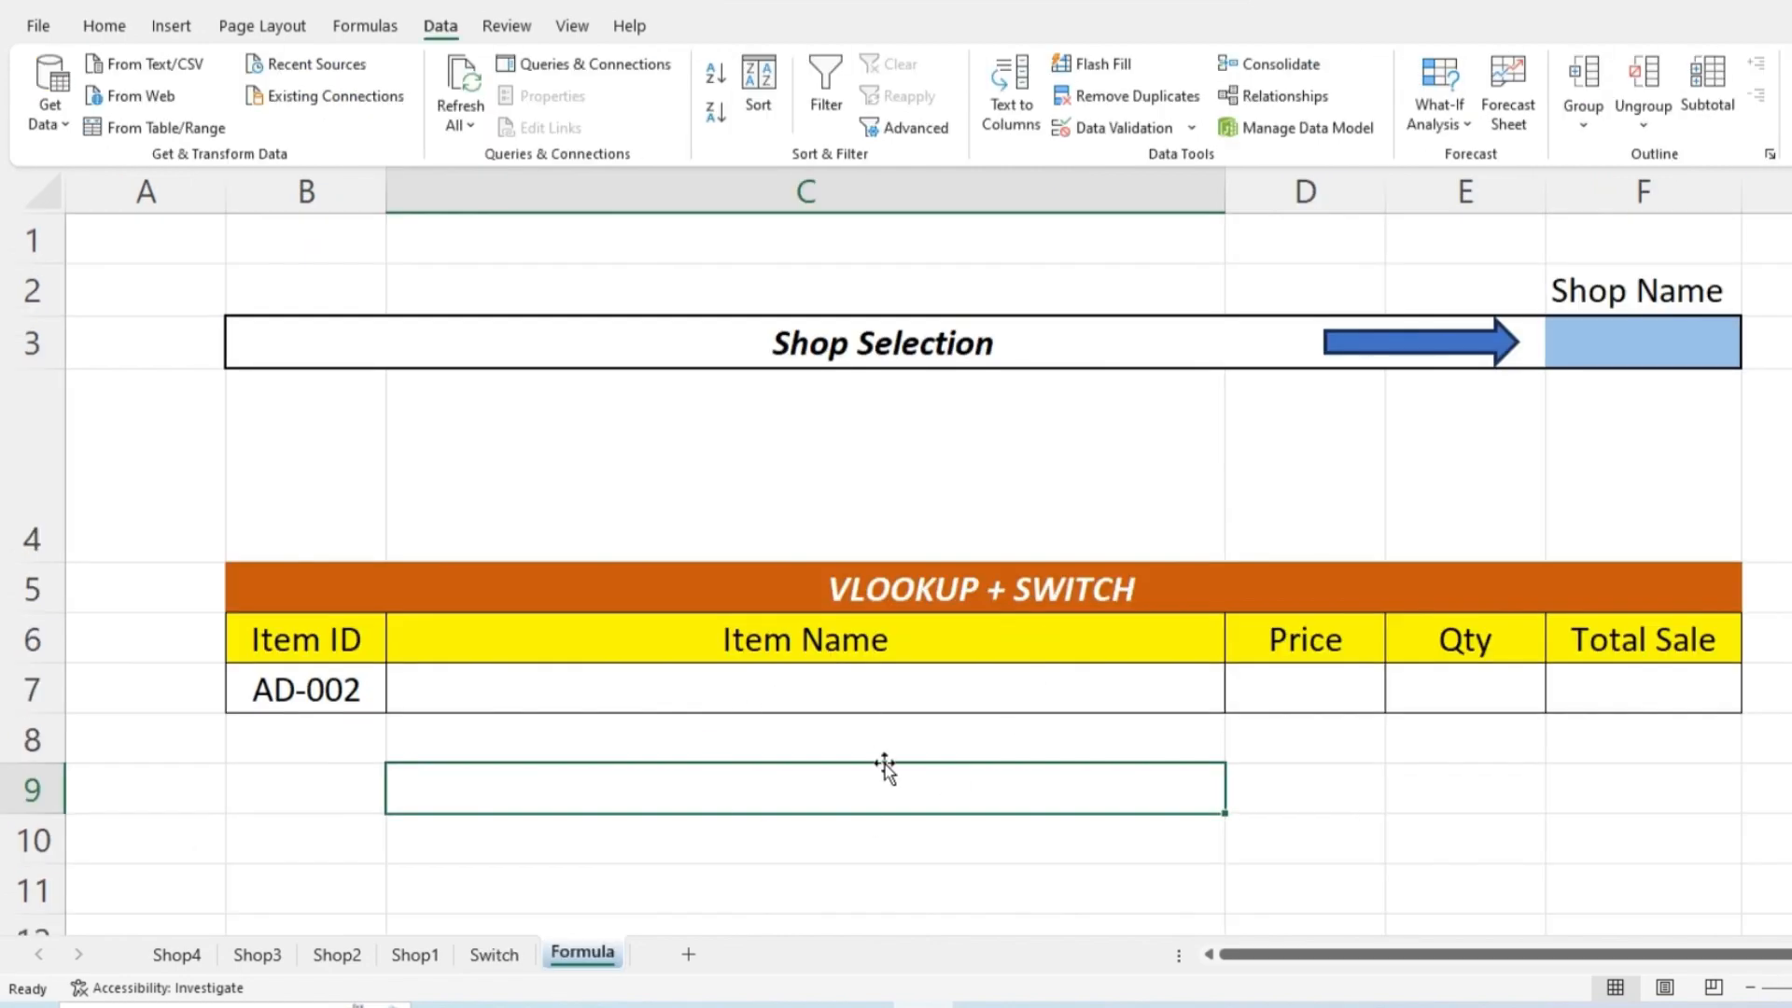
left_click(1010, 602)
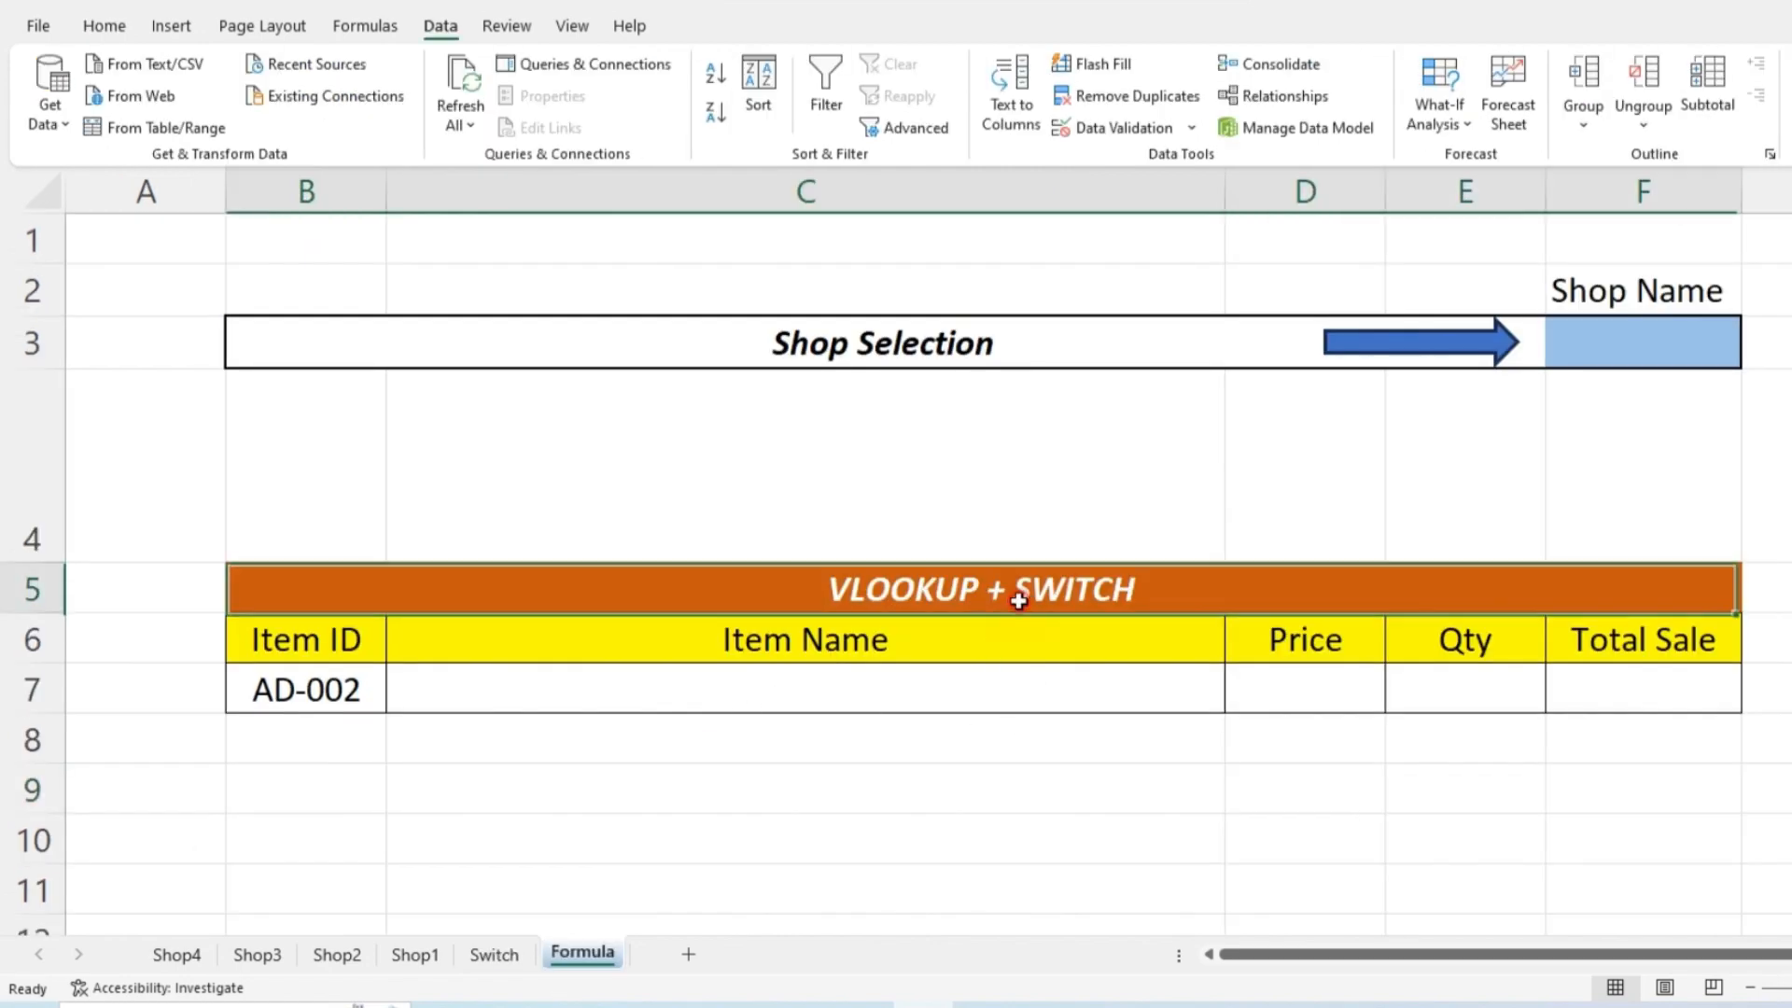
left_click(1171, 496)
left_click(1552, 350)
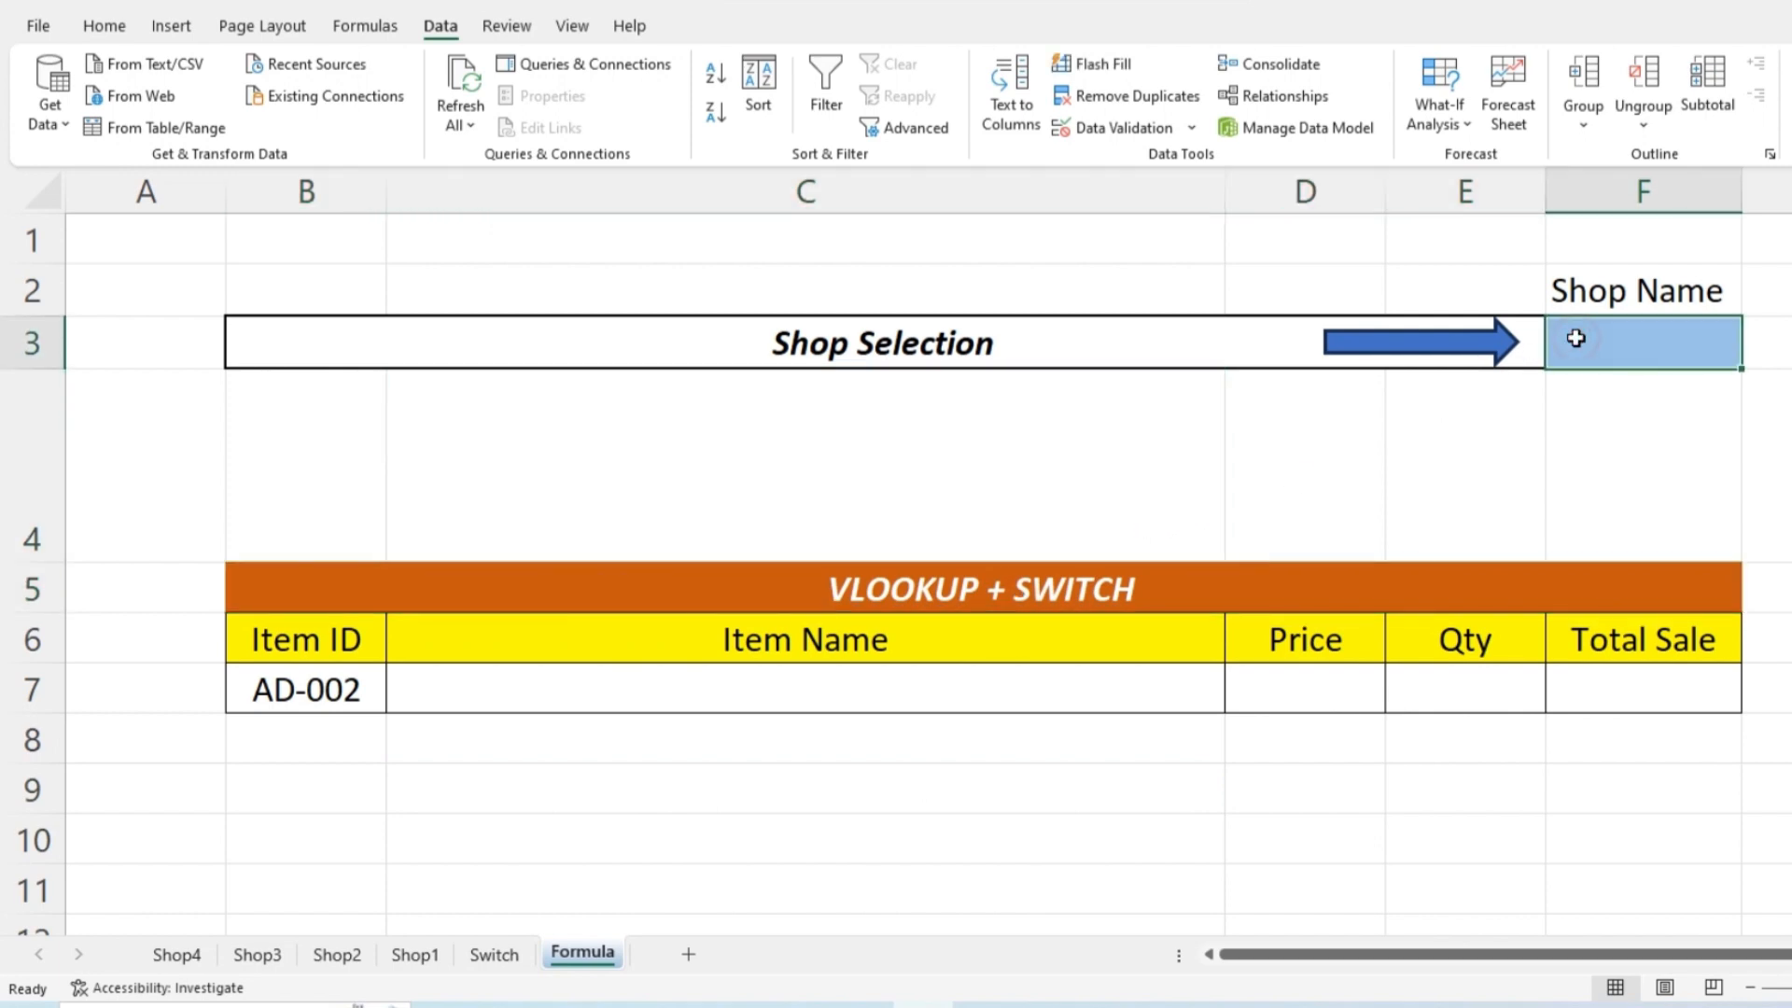
Step: Look through the item tables on the Shop1, Shop2, Shop3 and Shop4 sheets
left_click(434, 958)
left_click(359, 953)
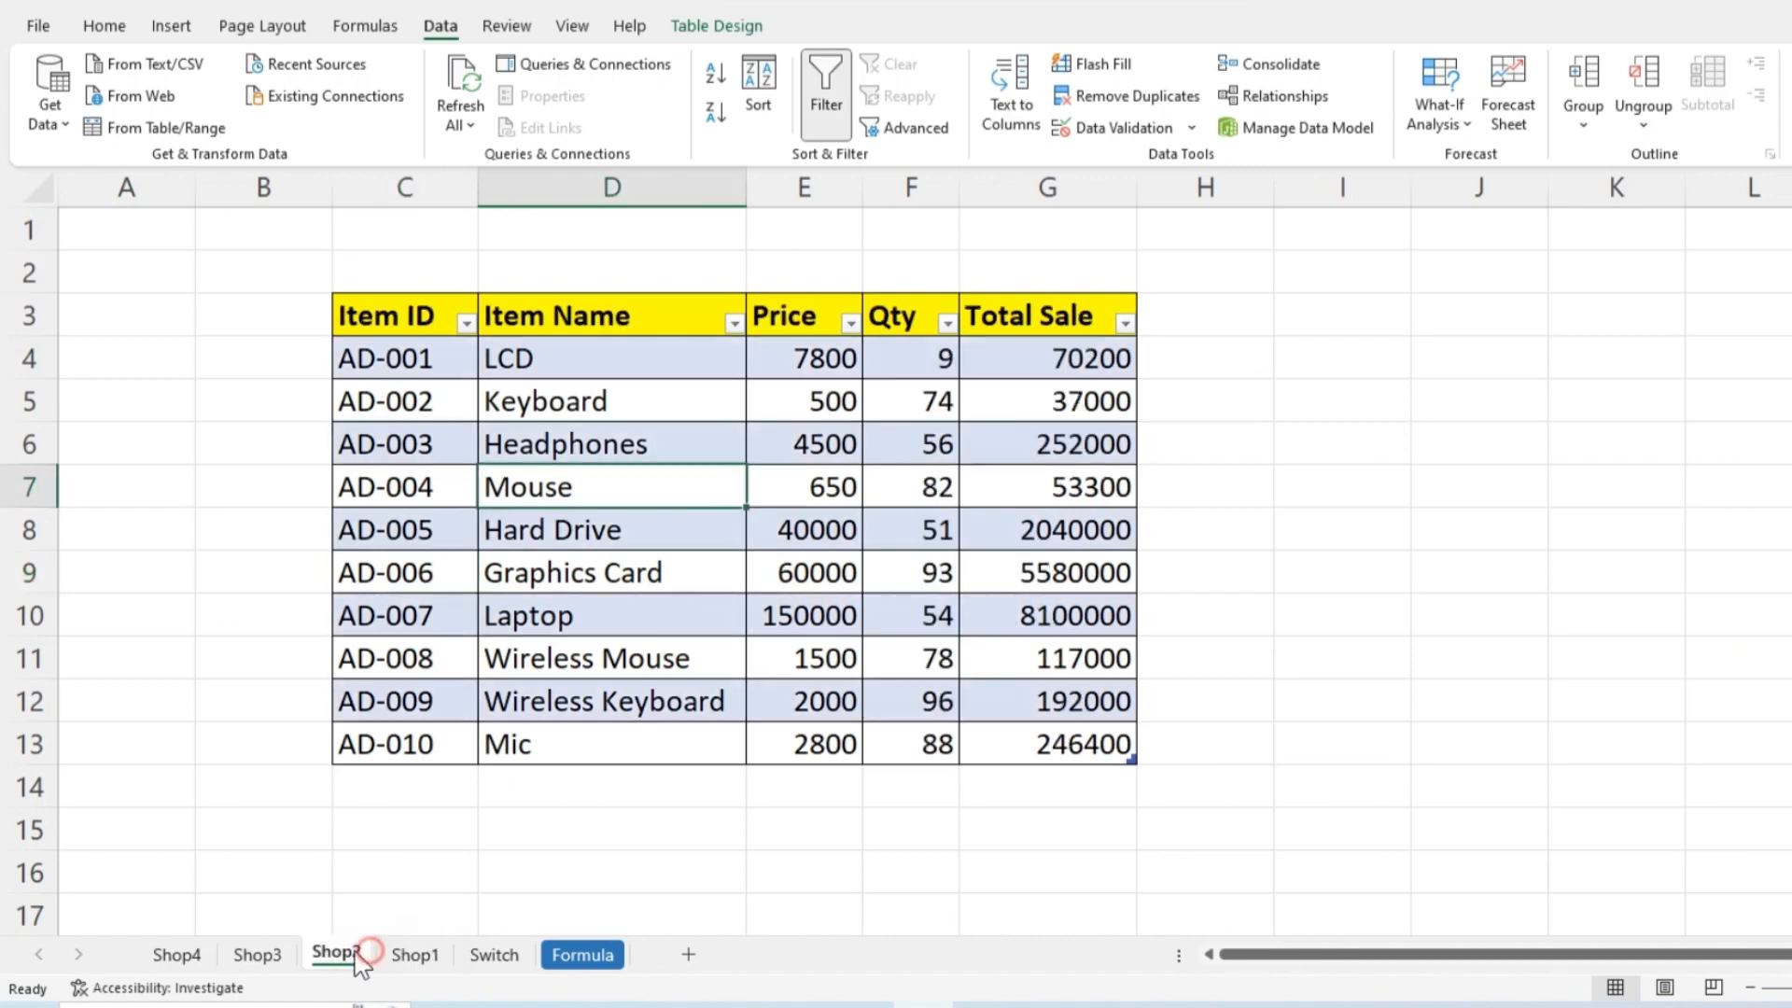
left_click(258, 946)
left_click(175, 944)
left_click(398, 946)
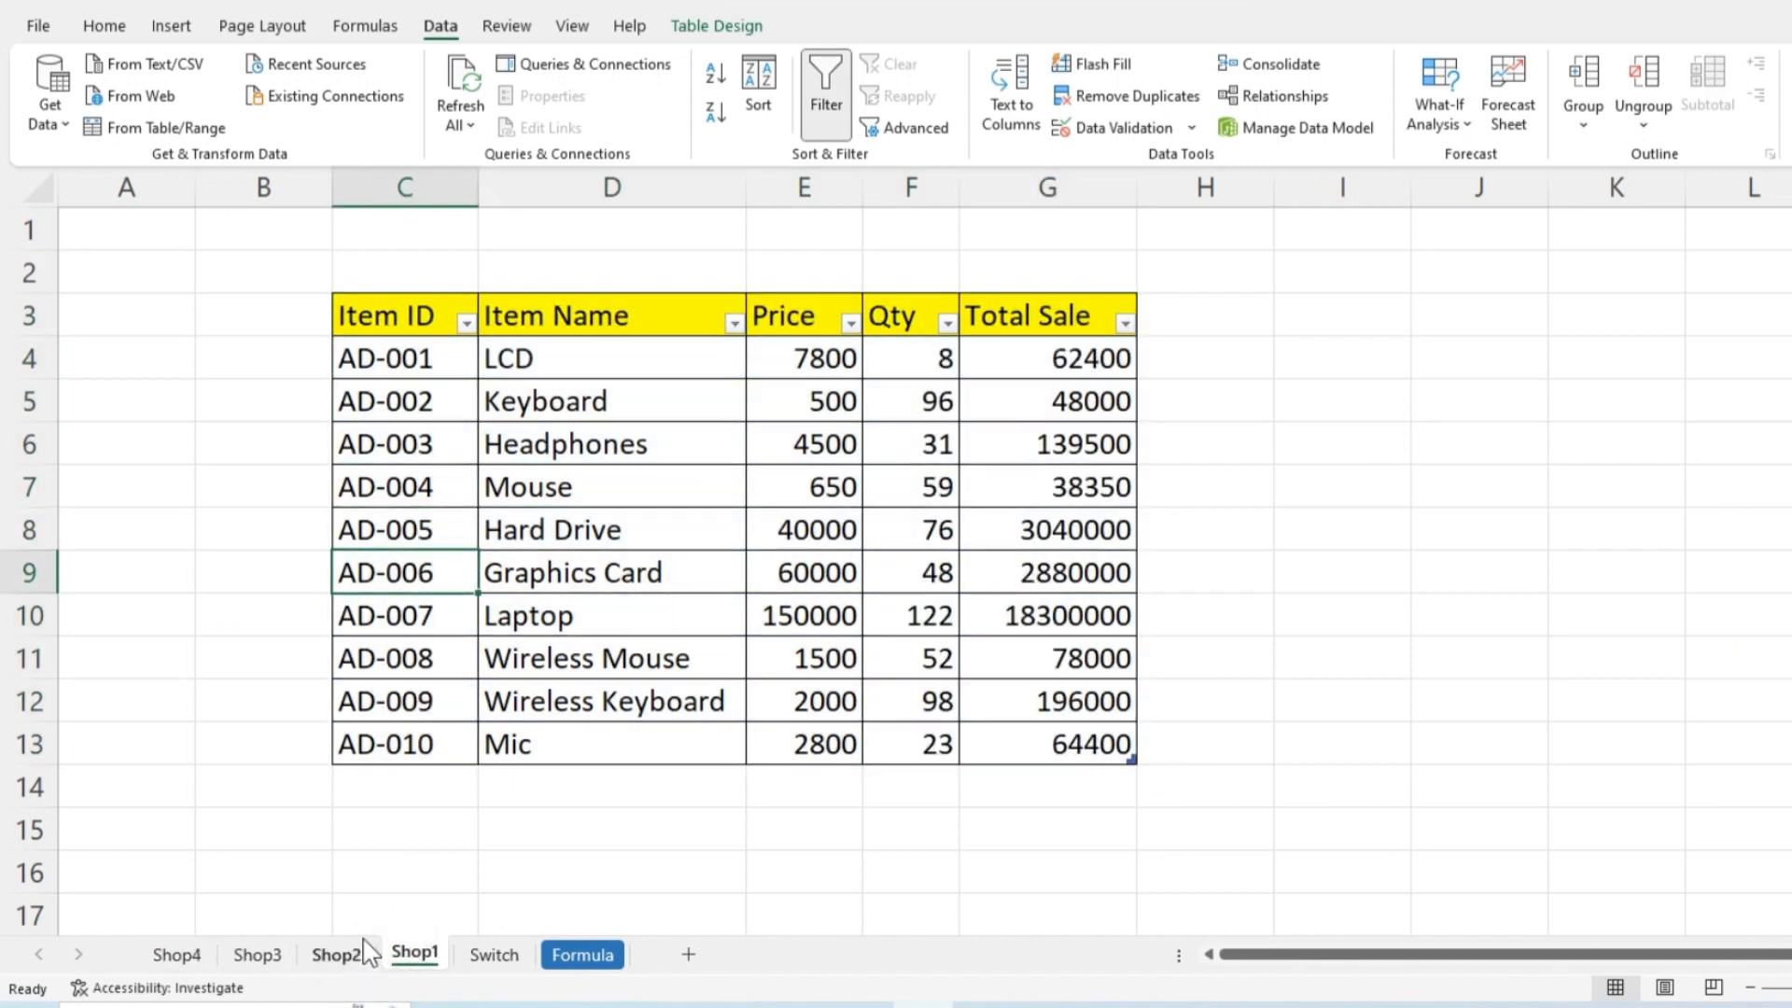
Step: Apply list data validation to F3 on the Formula sheet with the source Shop1,Shop2,Shop3,Shop4
left_click(581, 956)
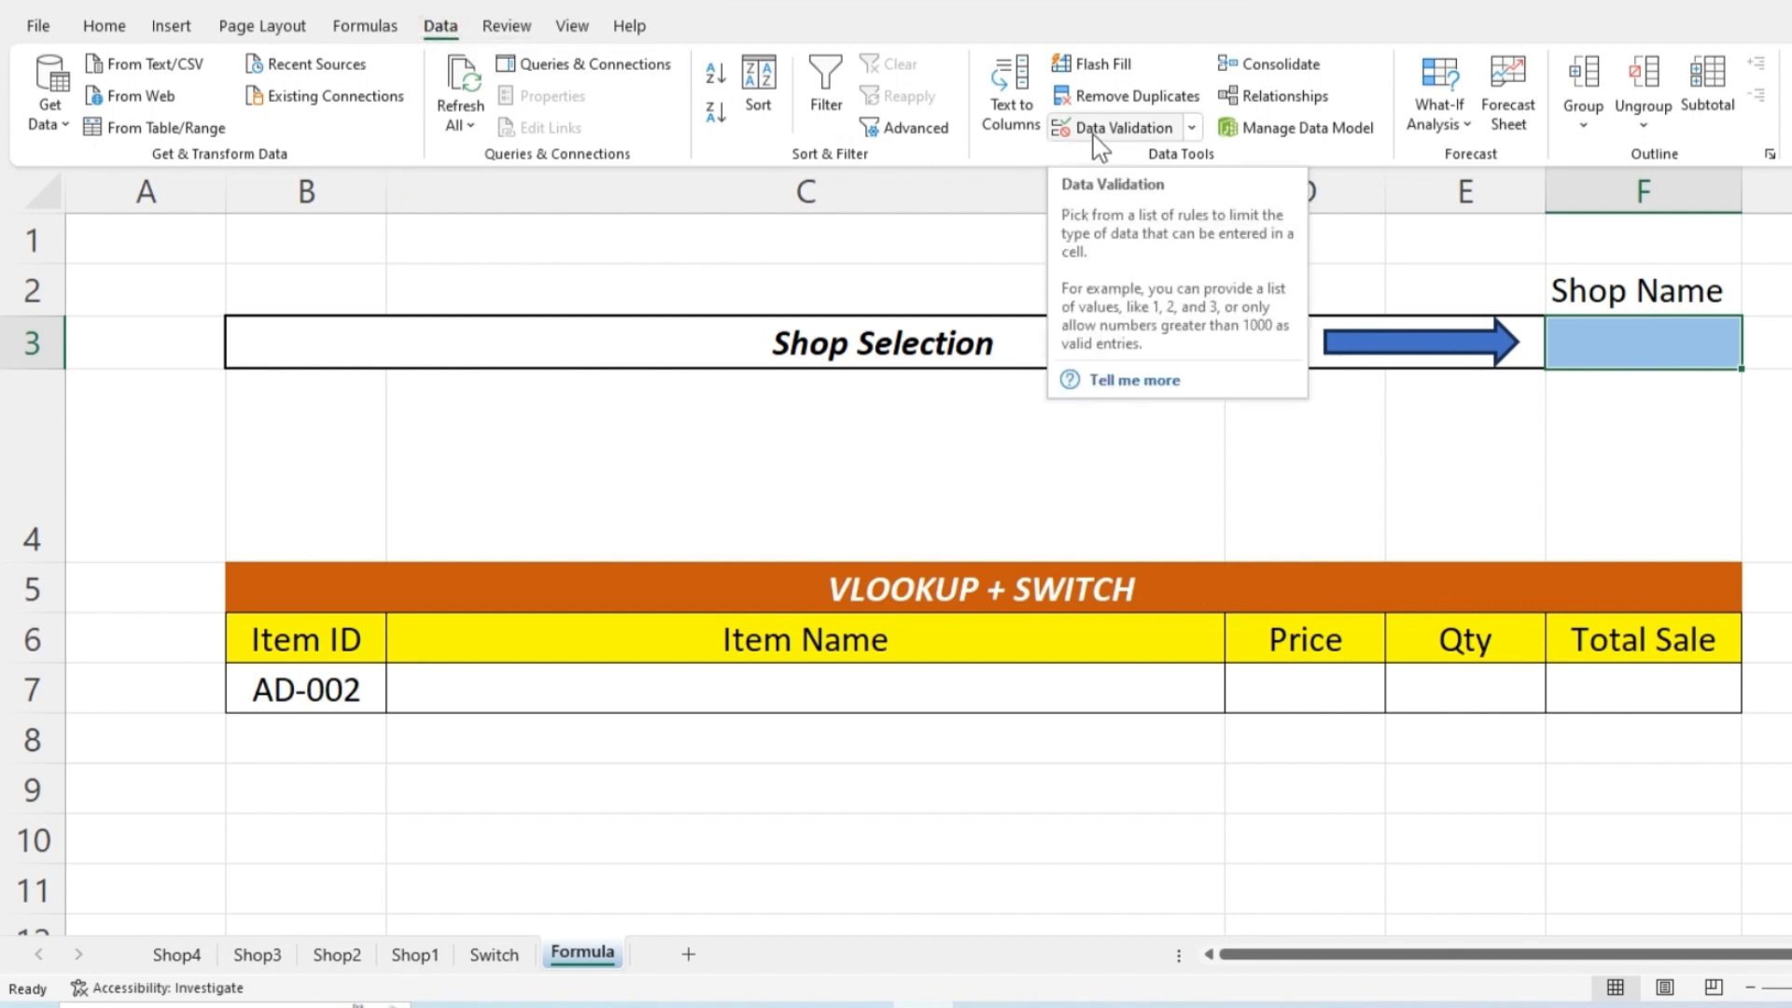
left_click(1120, 133)
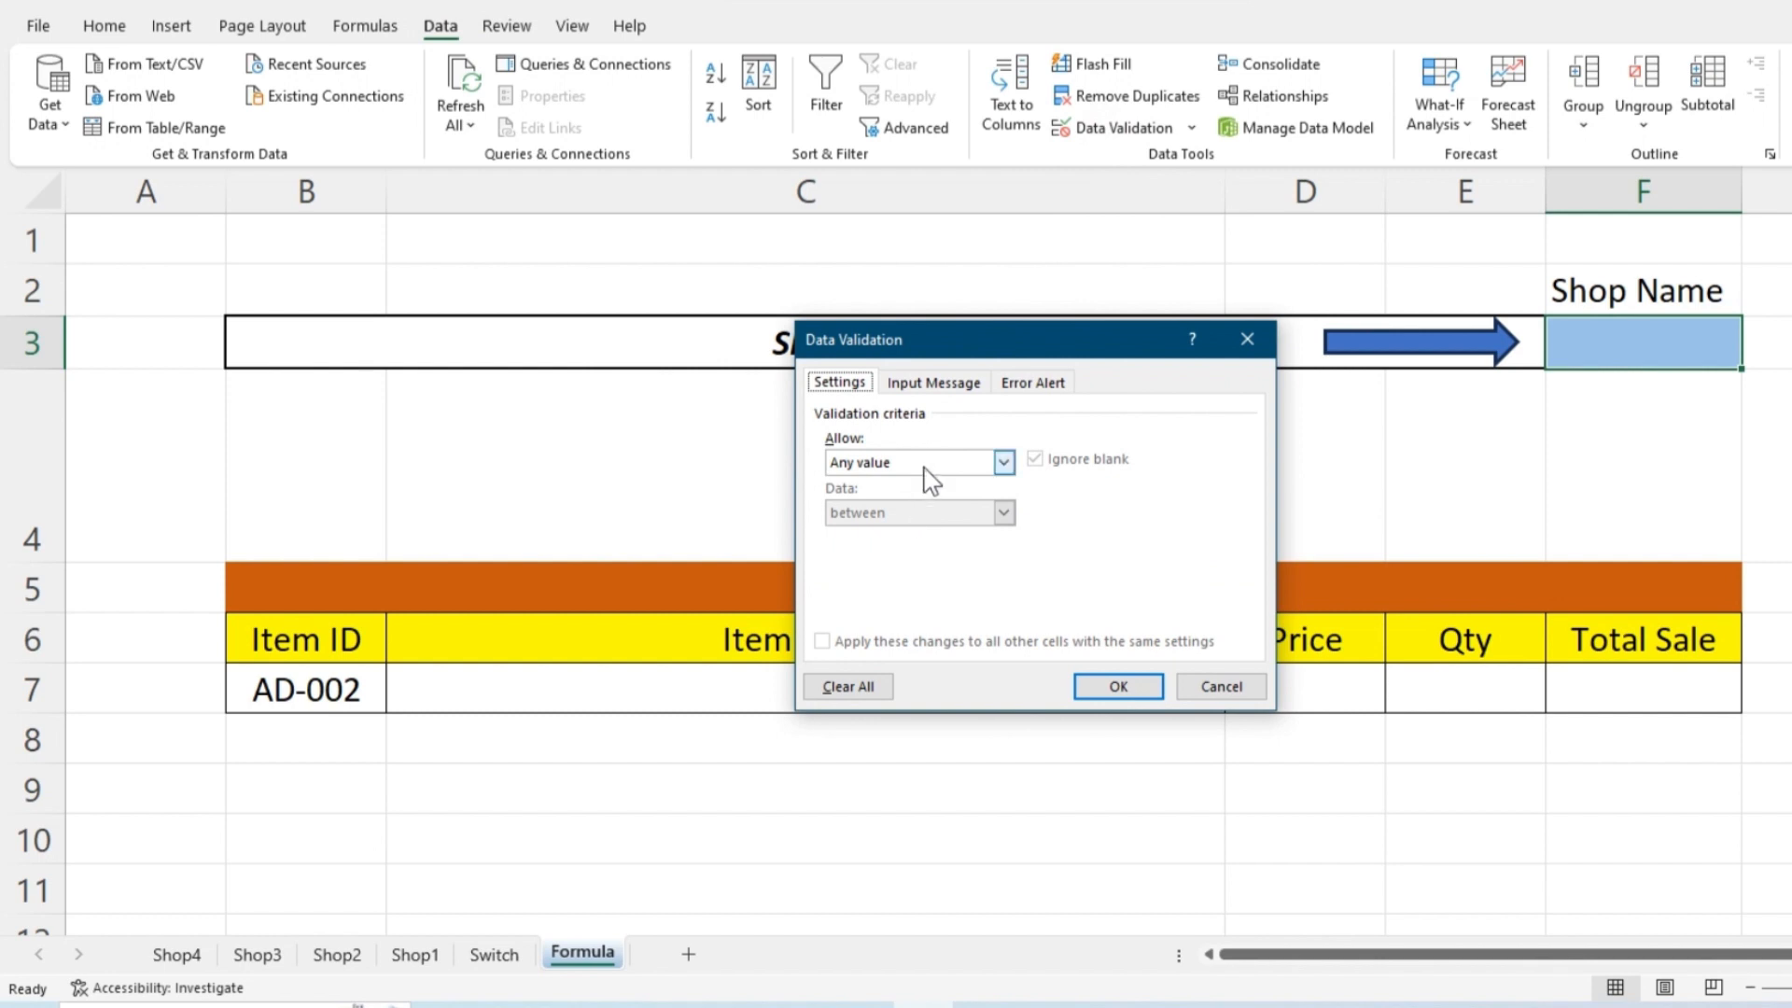
left_click(1003, 462)
left_click(841, 532)
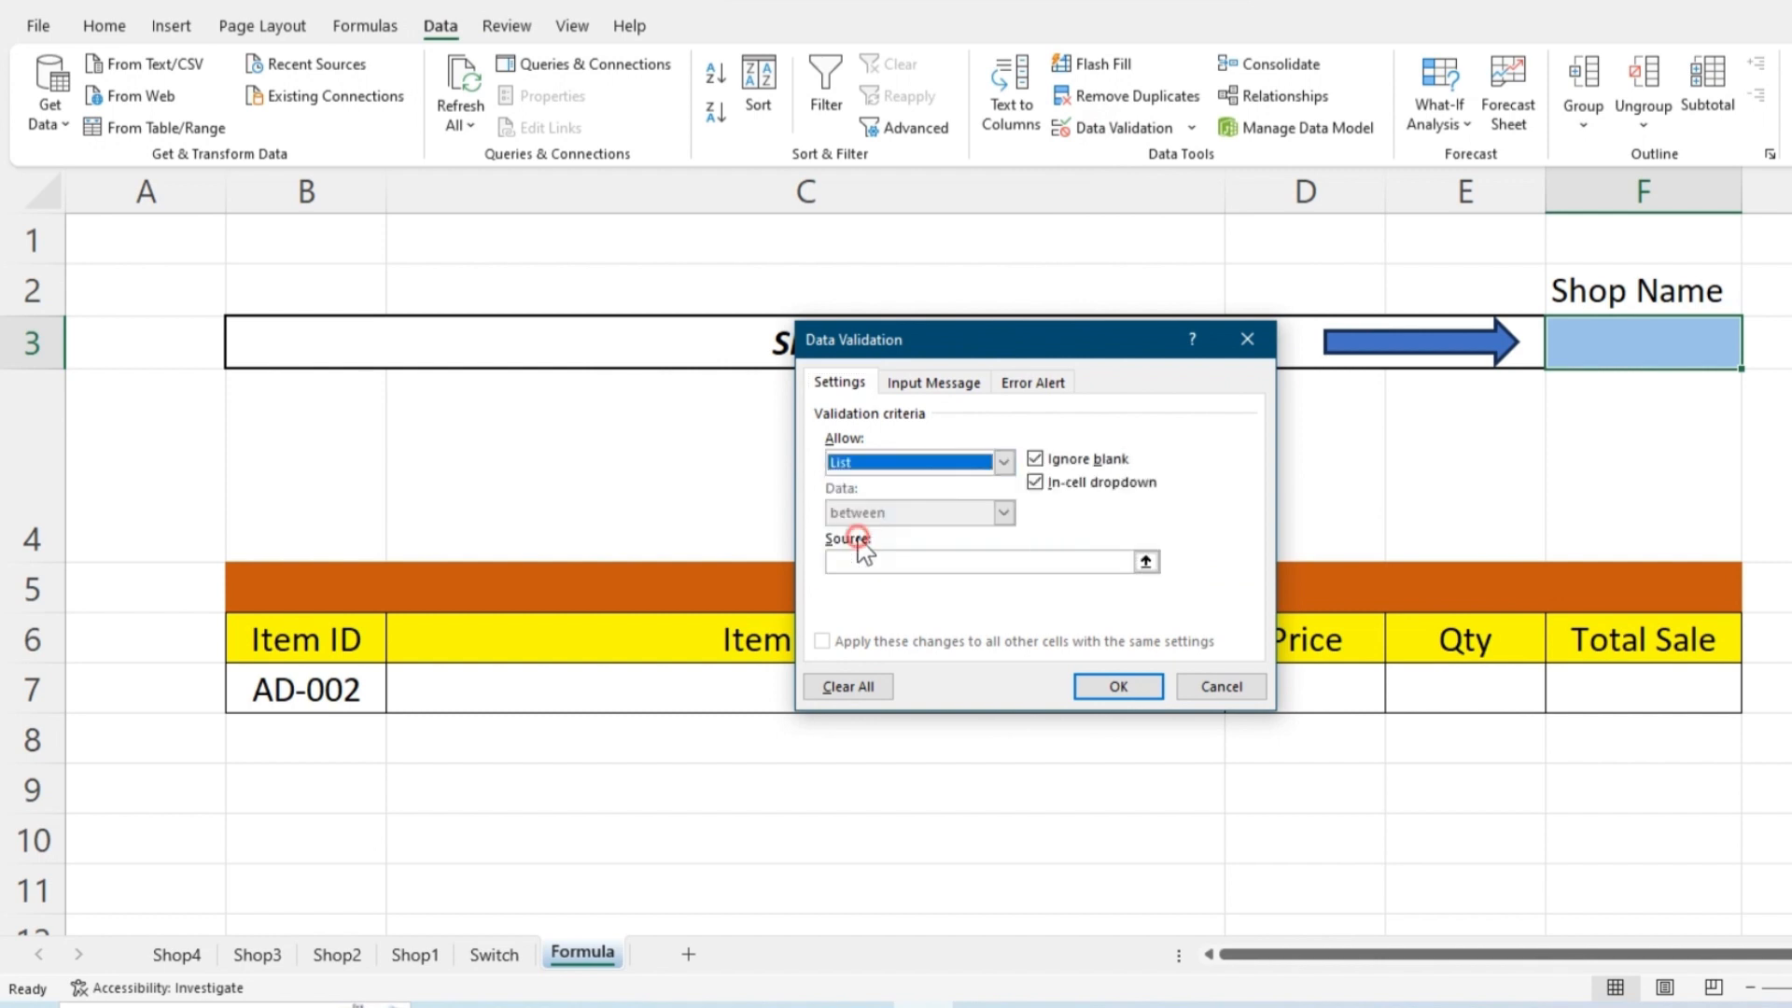
left_click(895, 561)
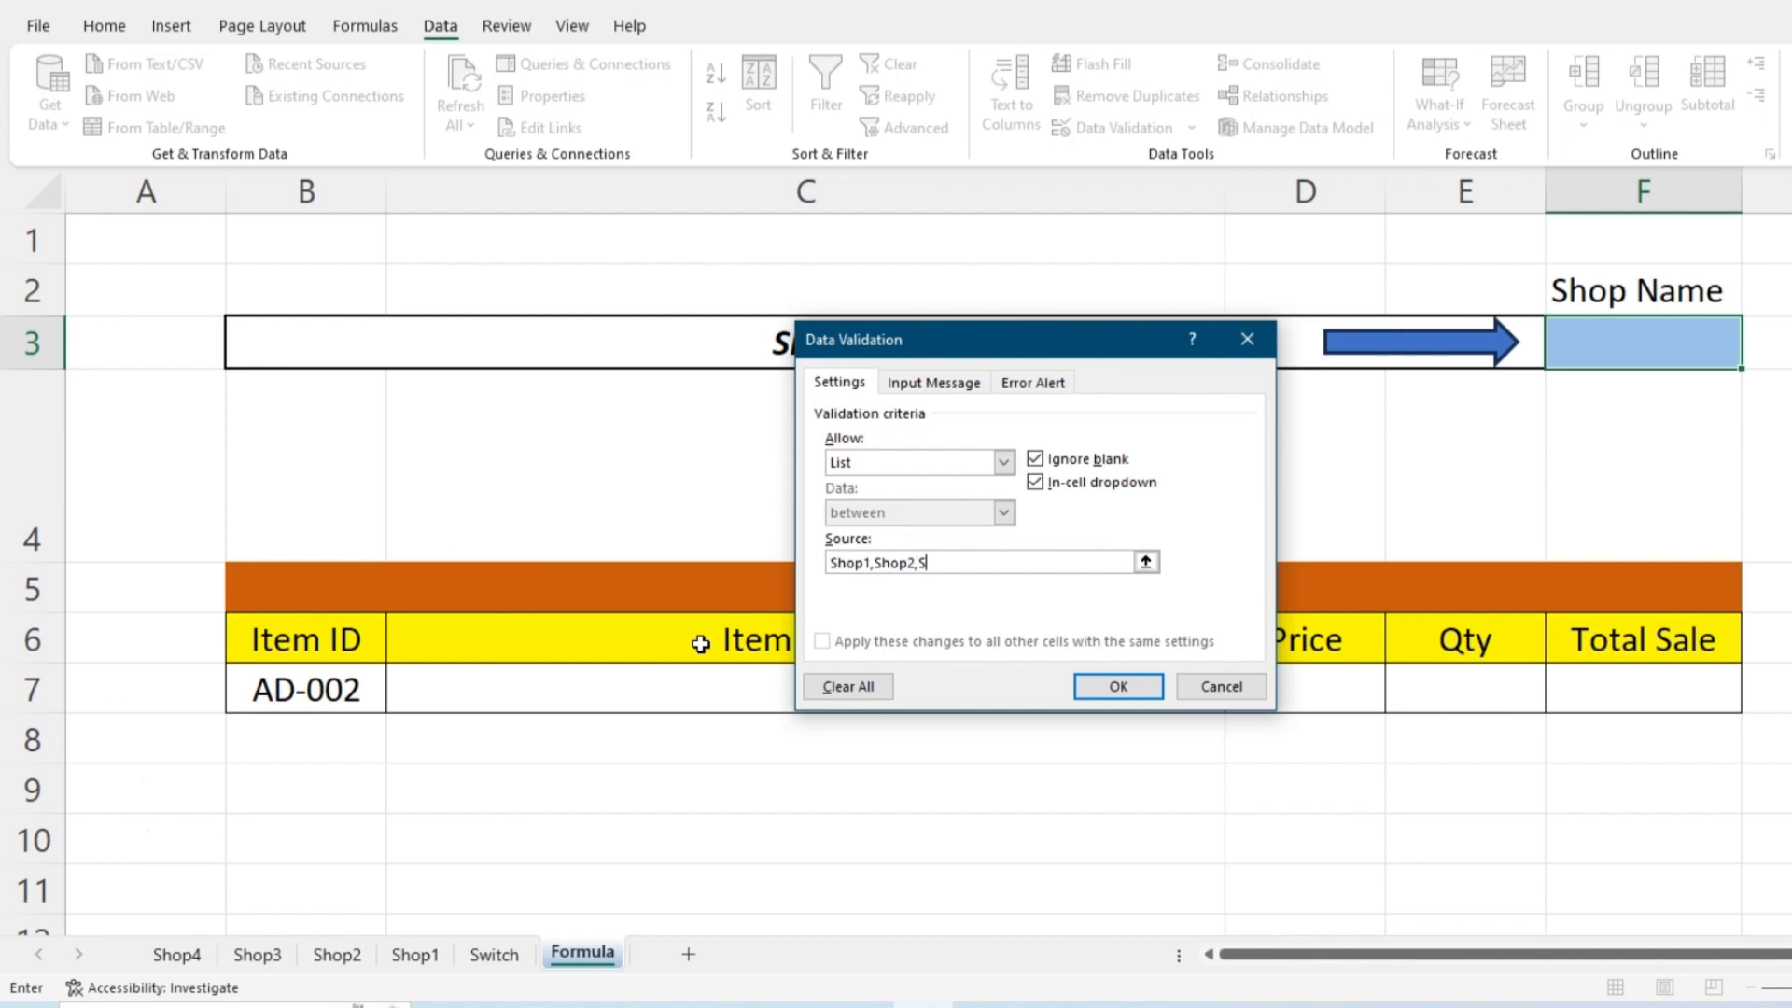
type("hop")
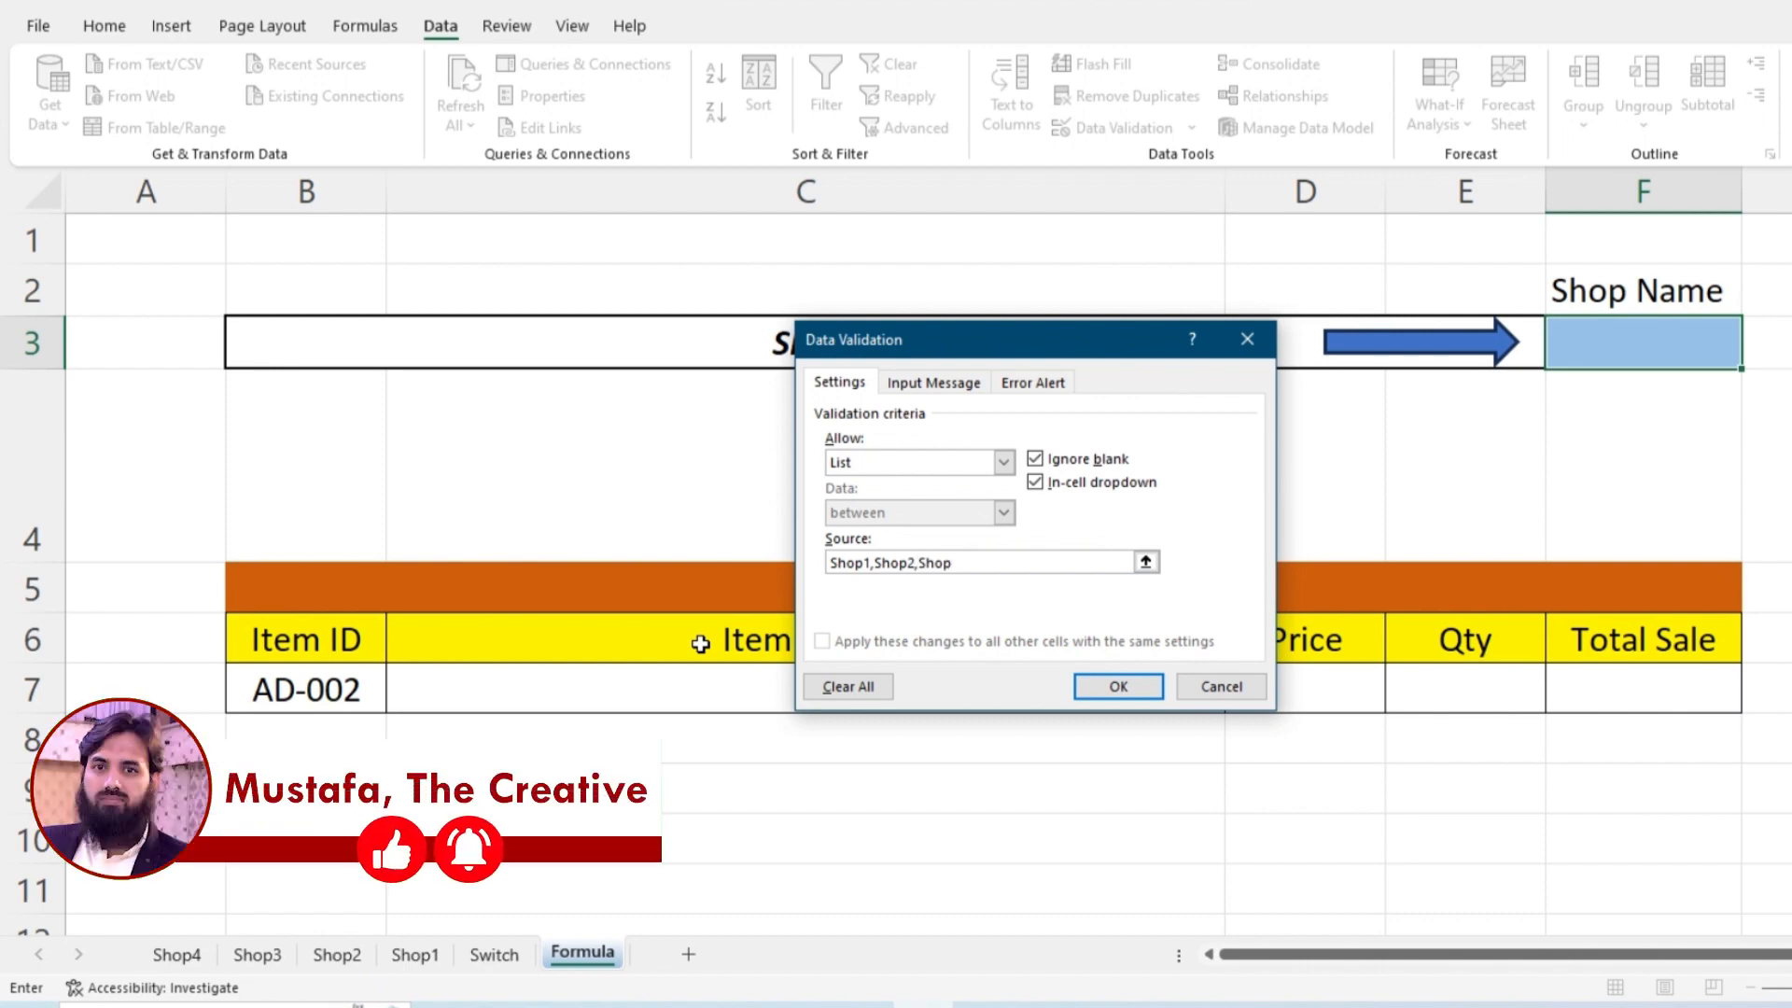
type("3,Shop4")
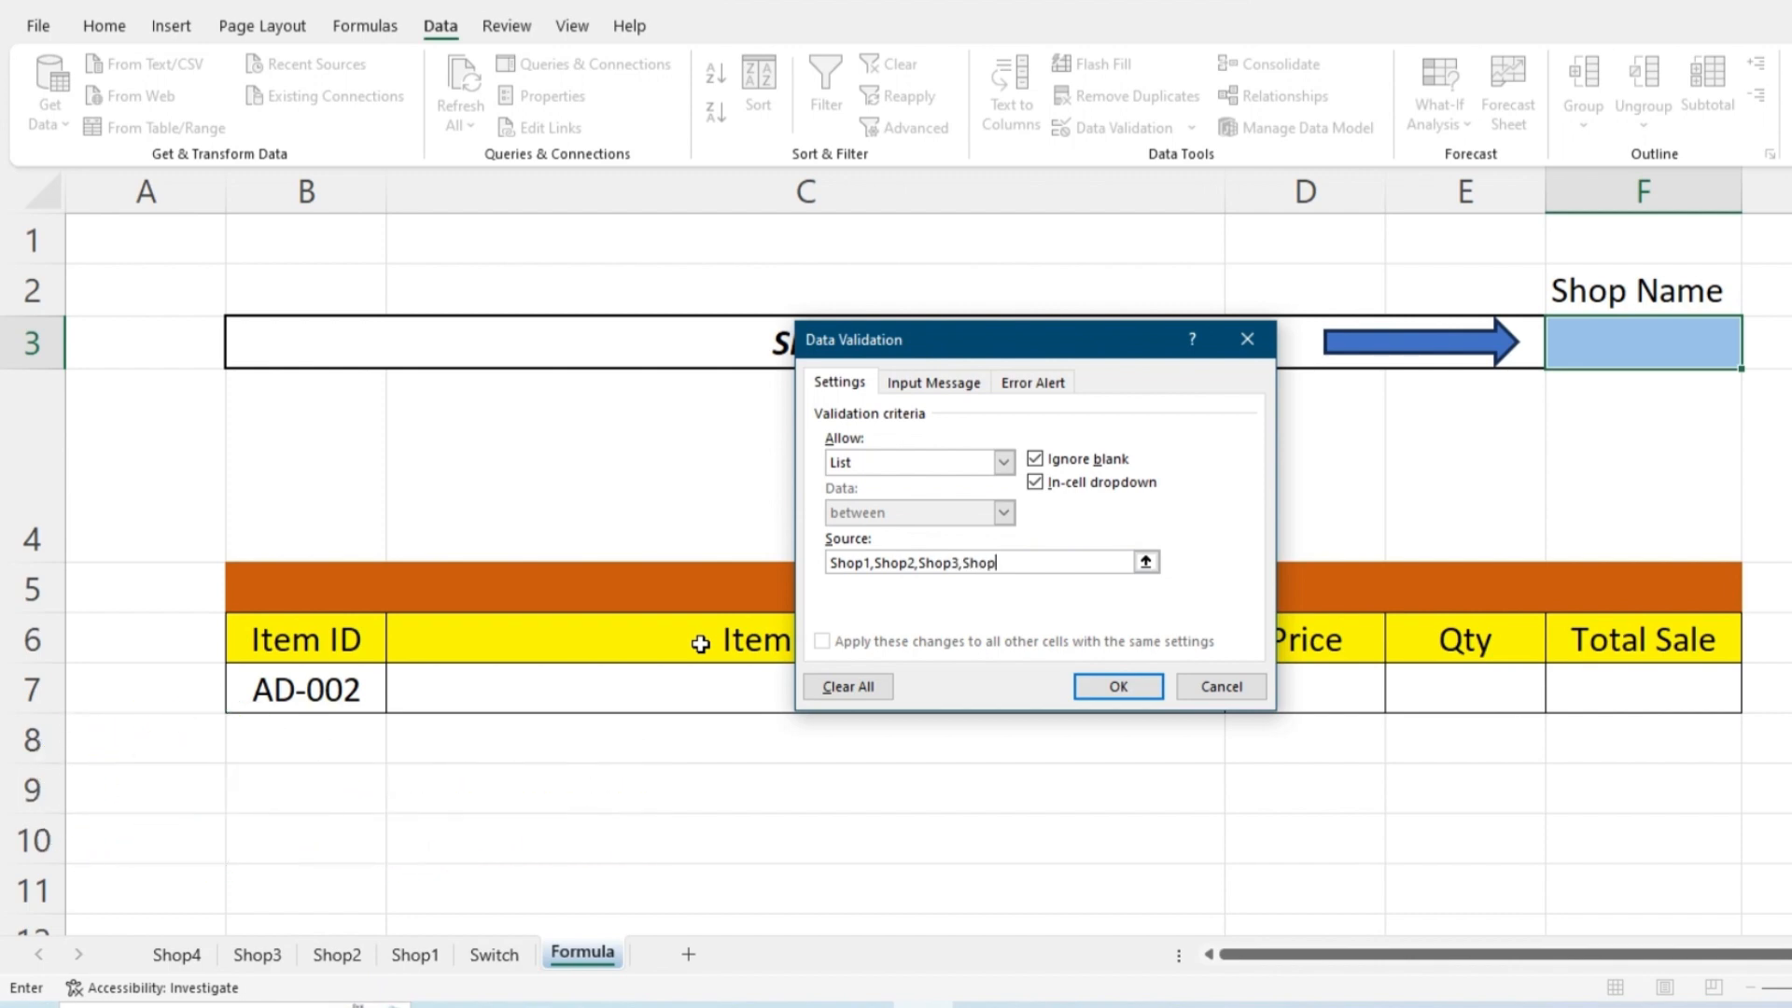
left_click(1088, 688)
Step: Choose Shop3 as the shop name in F3
left_click(1751, 356)
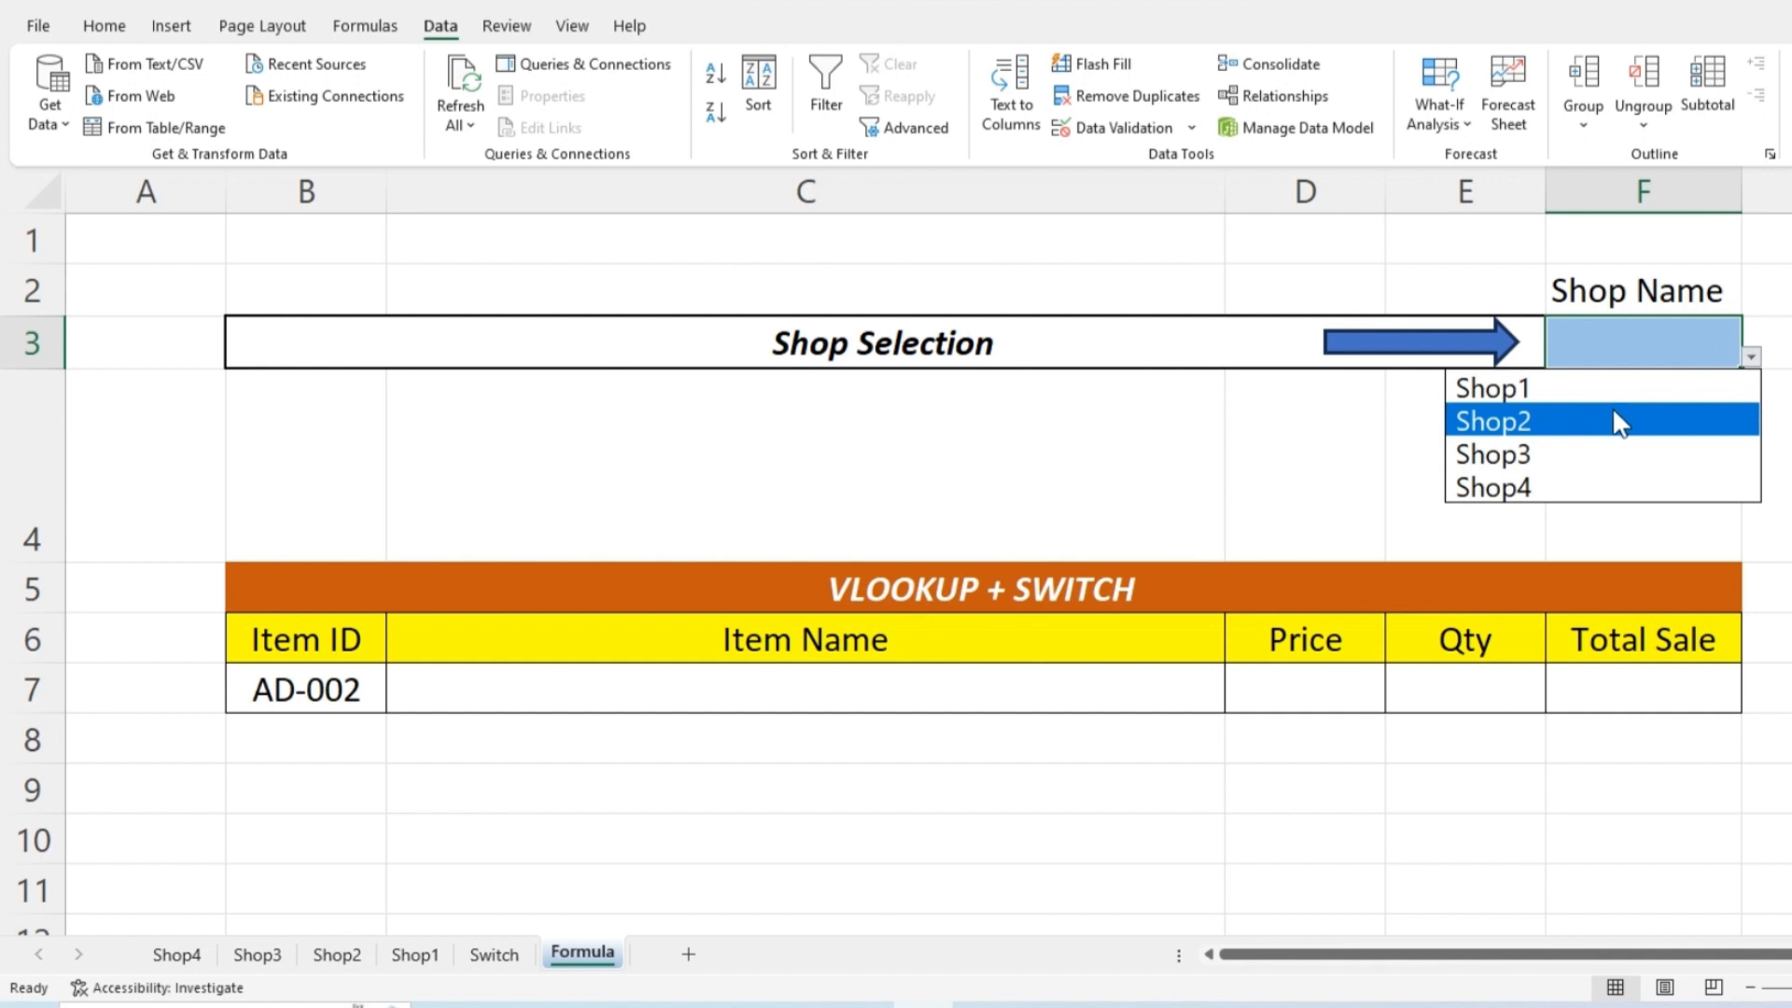
left_click(1605, 452)
left_click(1605, 445)
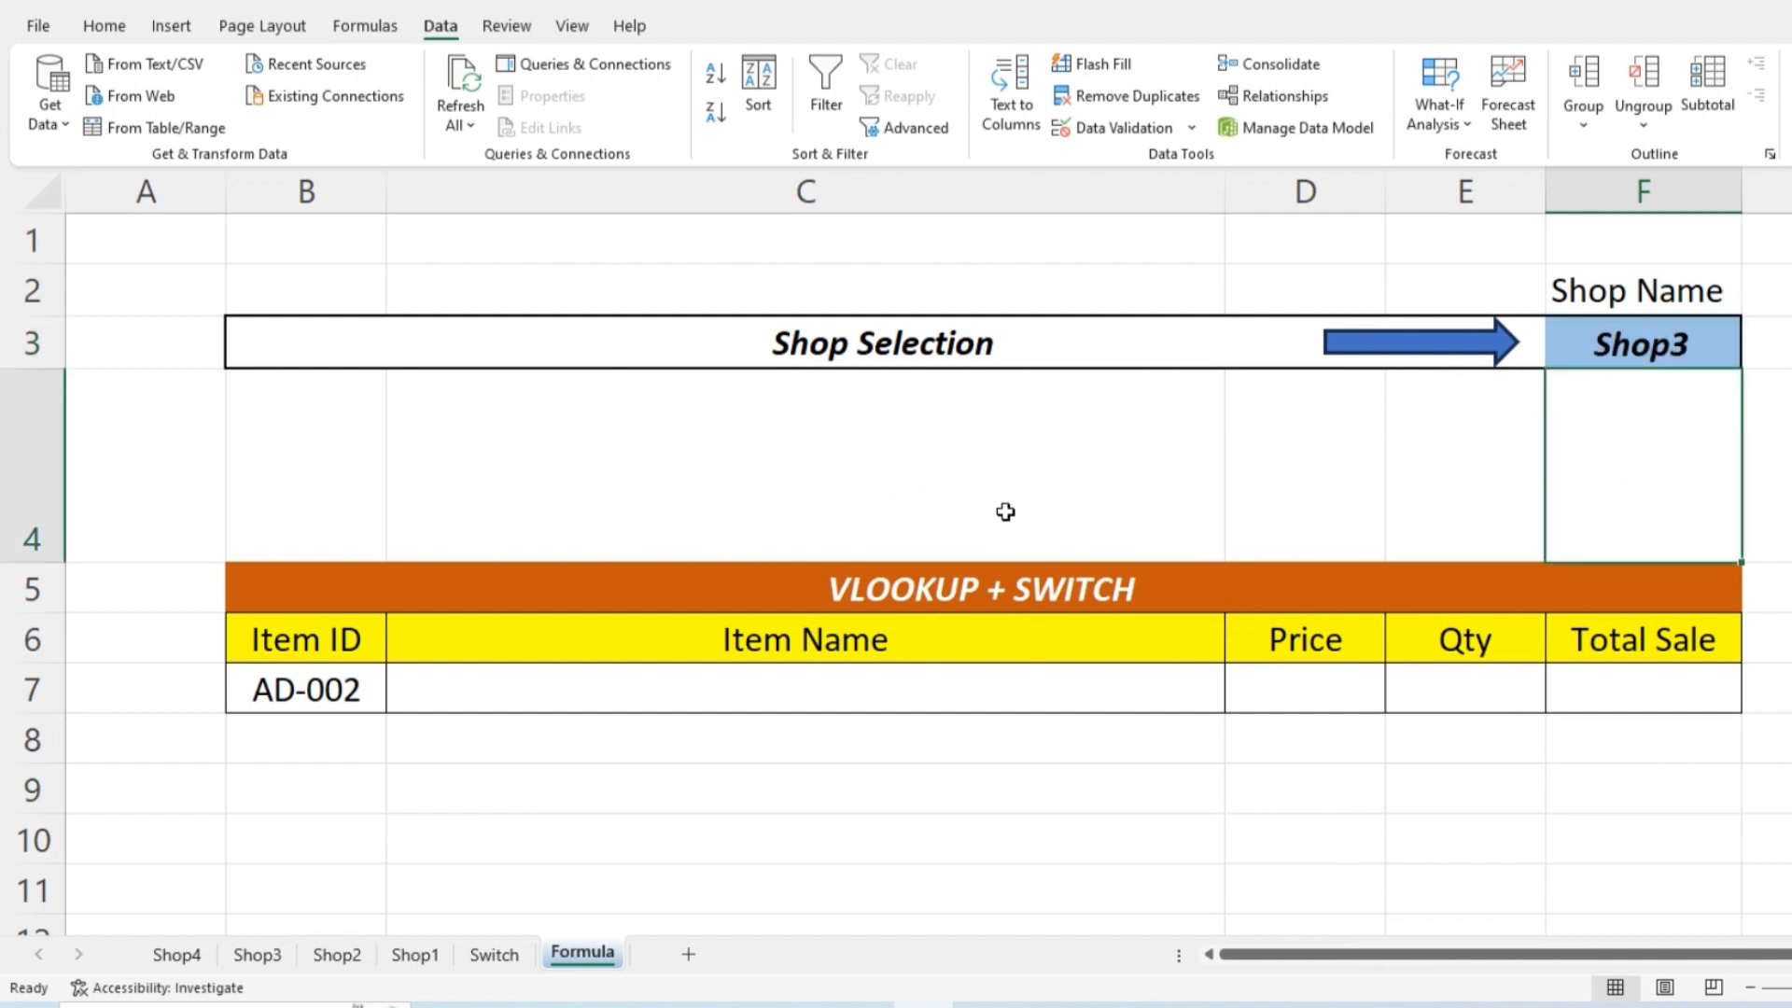
left_click(809, 784)
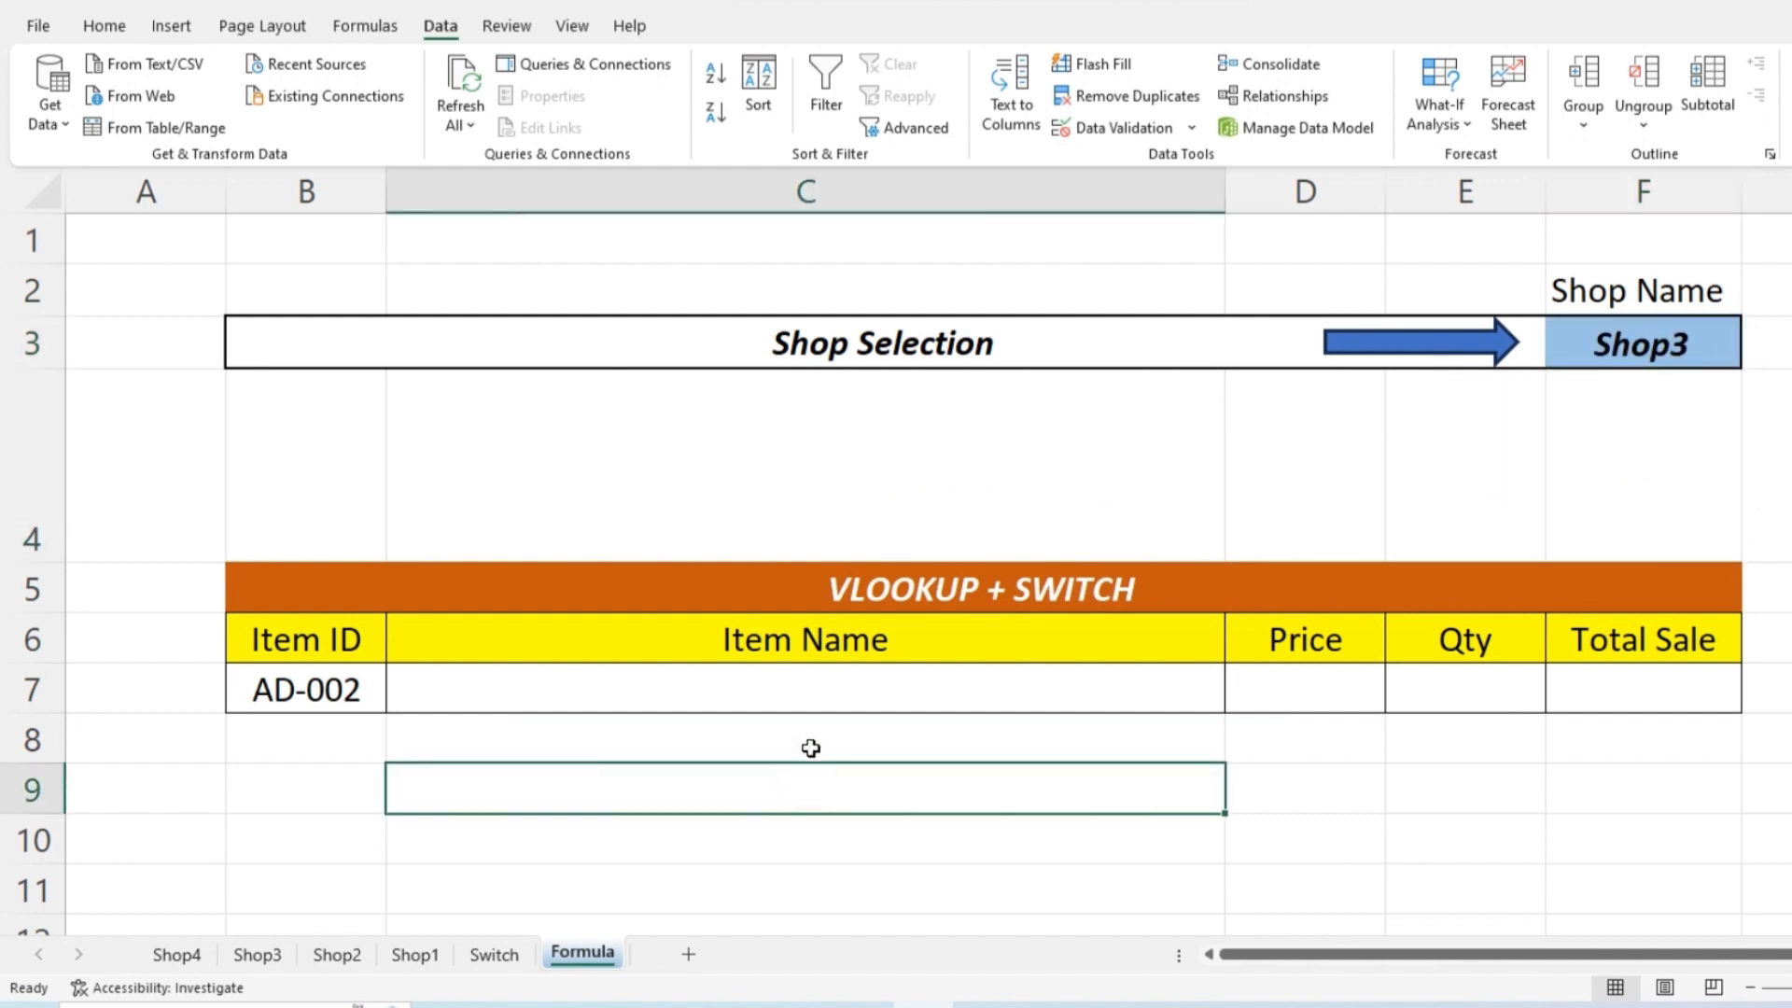
left_click(940, 596)
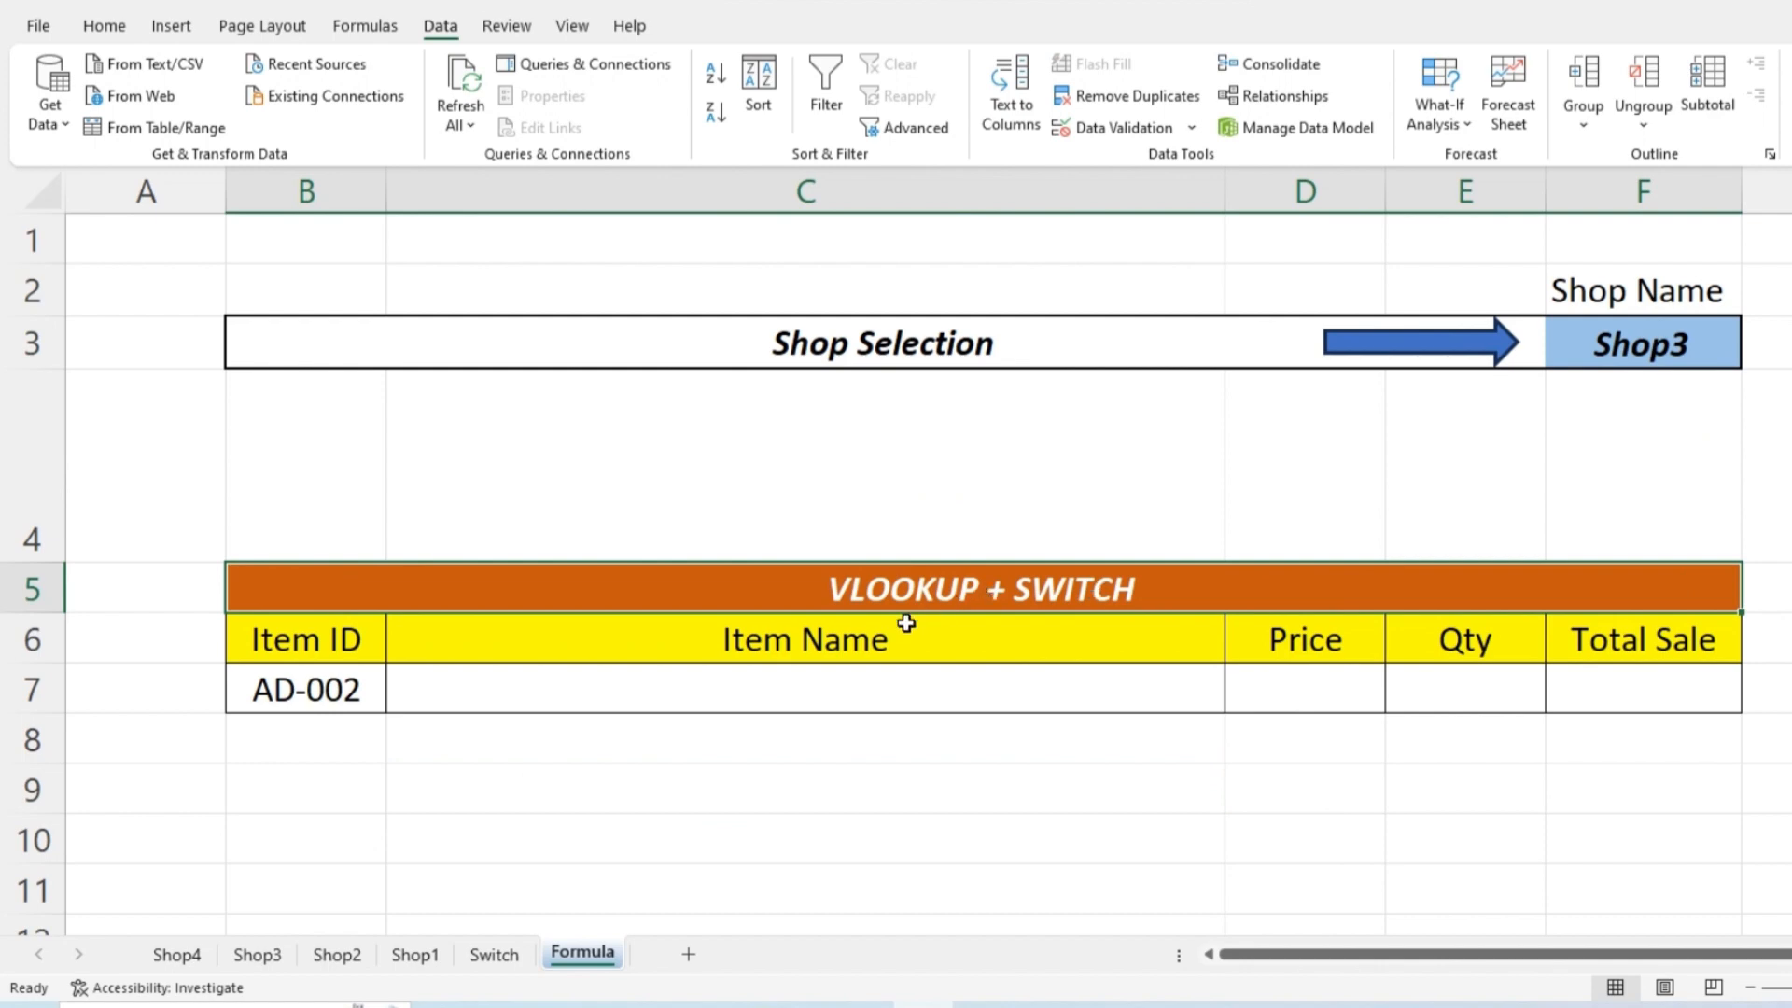
left_click(793, 692)
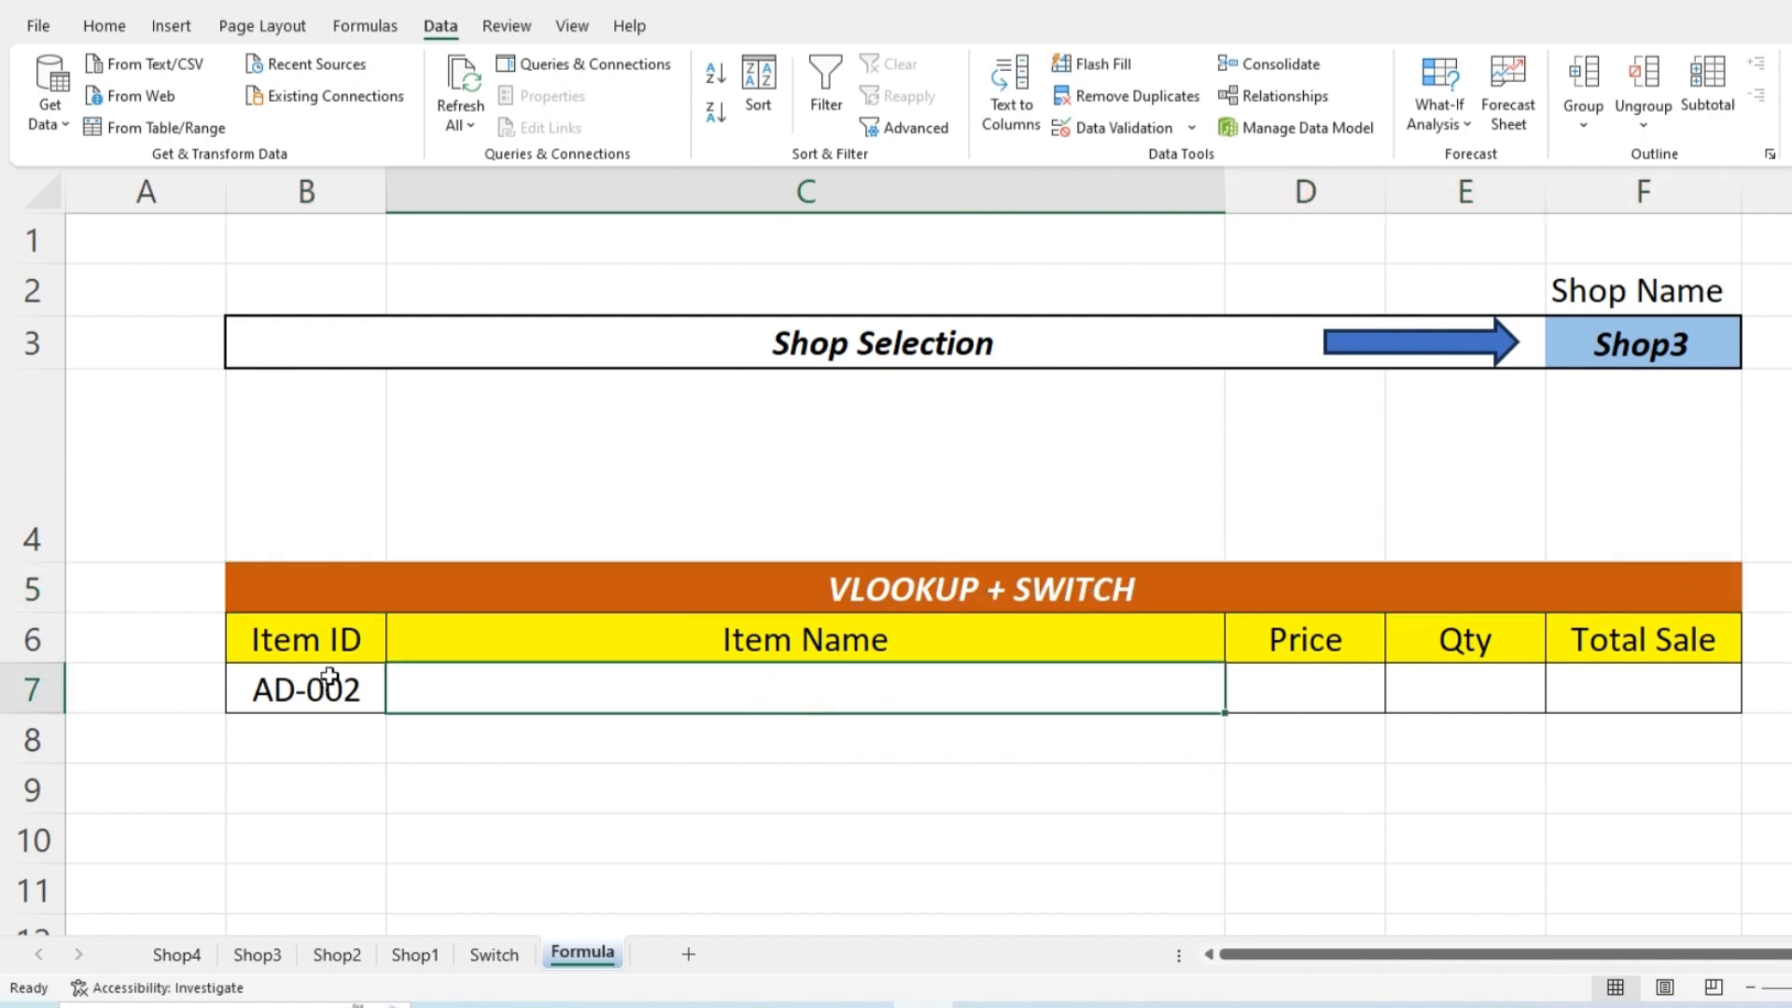
mouse_move(327, 680)
left_mouse_down()
mouse_move(322, 644)
mouse_move(374, 698)
left_mouse_up()
left_click(760, 696)
left_click(867, 732)
Step: Begin a VLOOKUP formula in the Item Name cell C7 with B7 as the lookup value
left_click(881, 687)
type("=vlook")
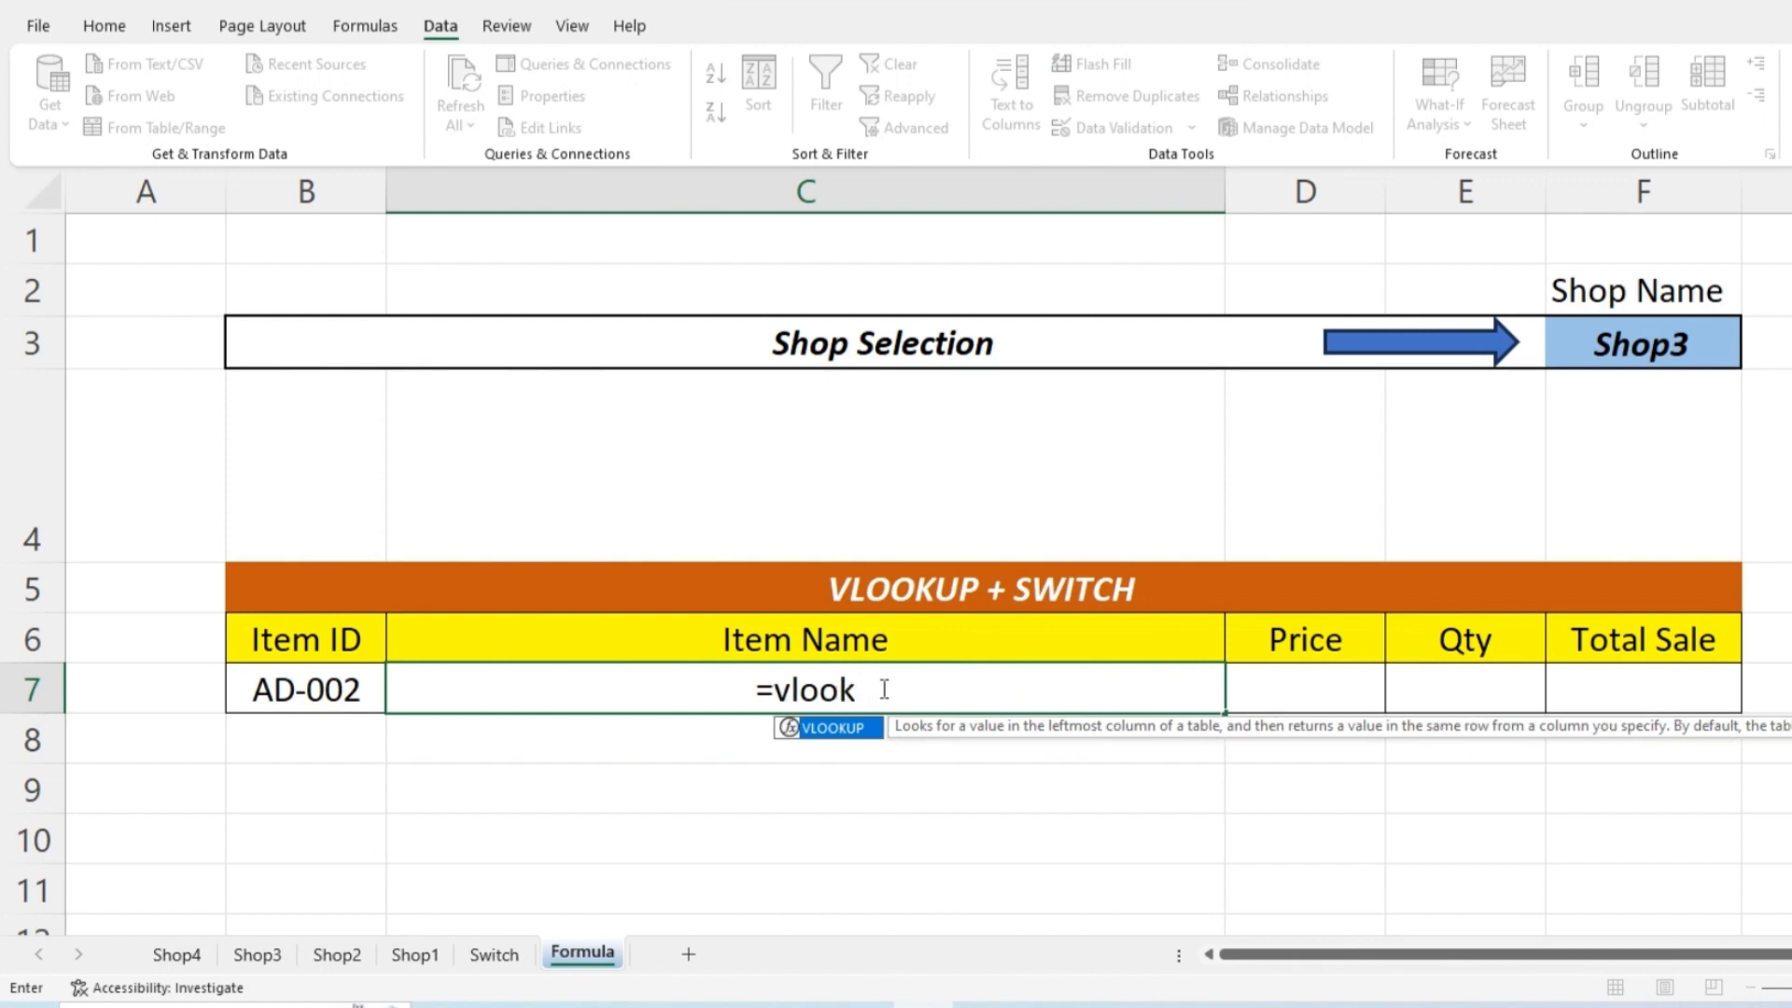
type("up(")
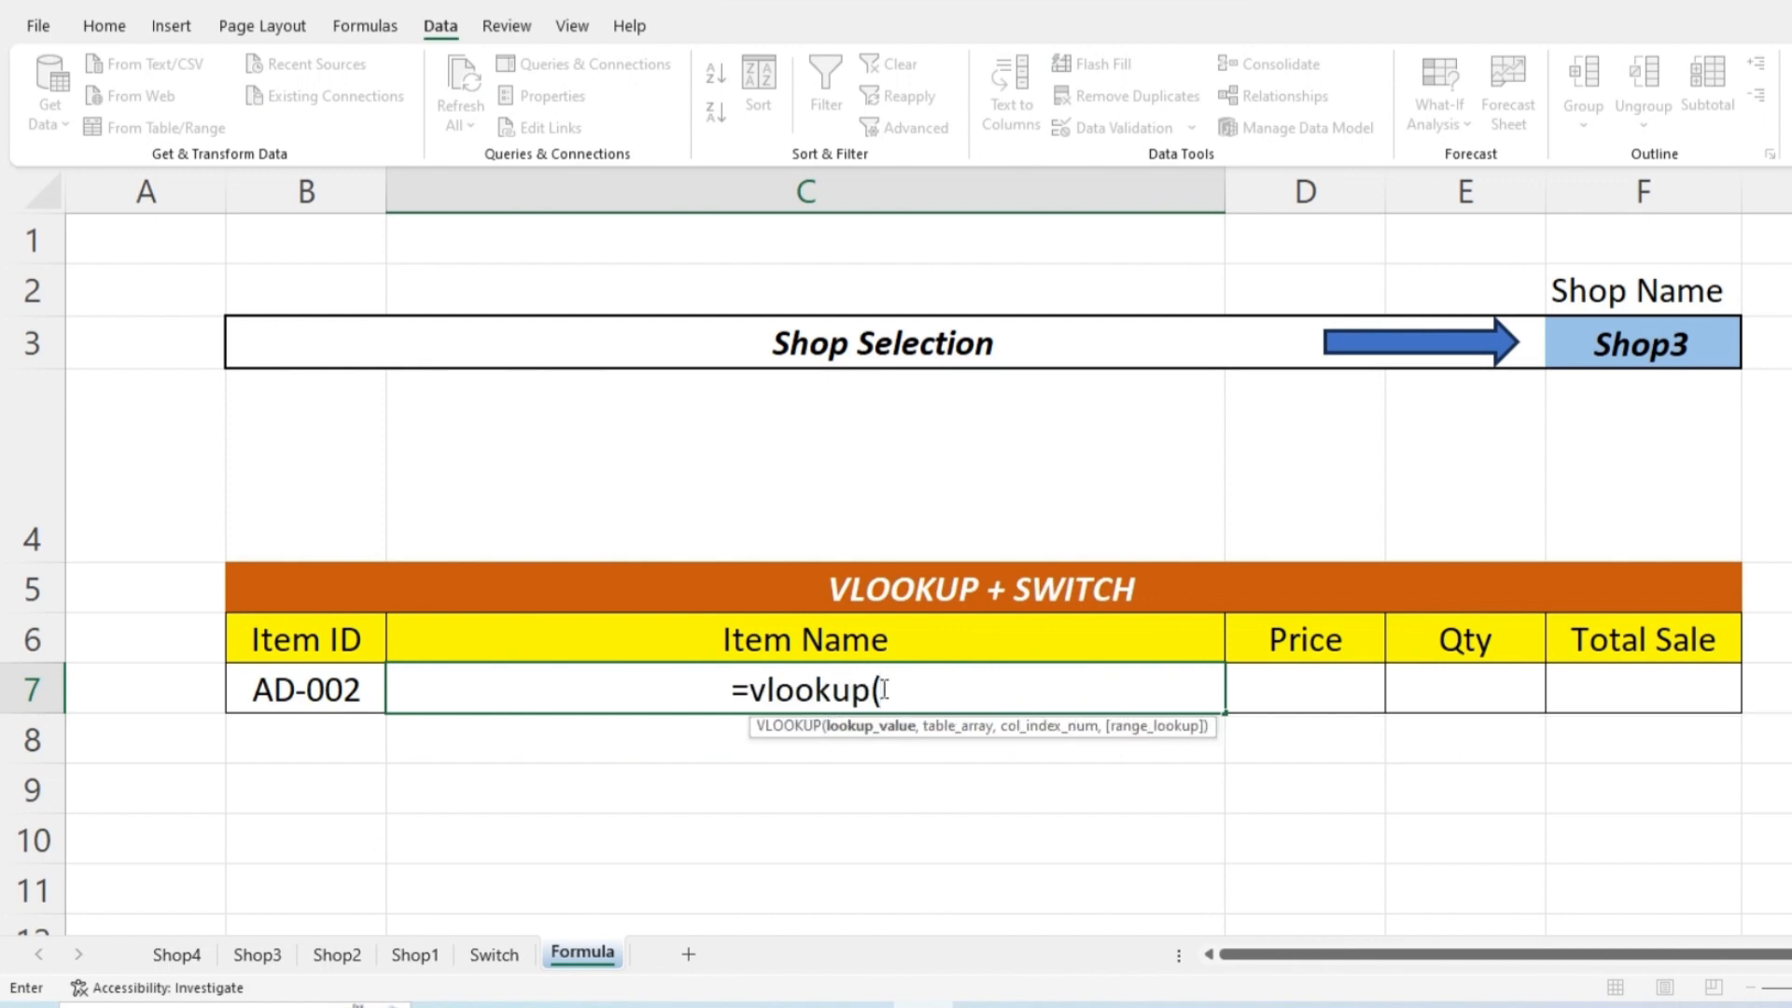
left_click(346, 696)
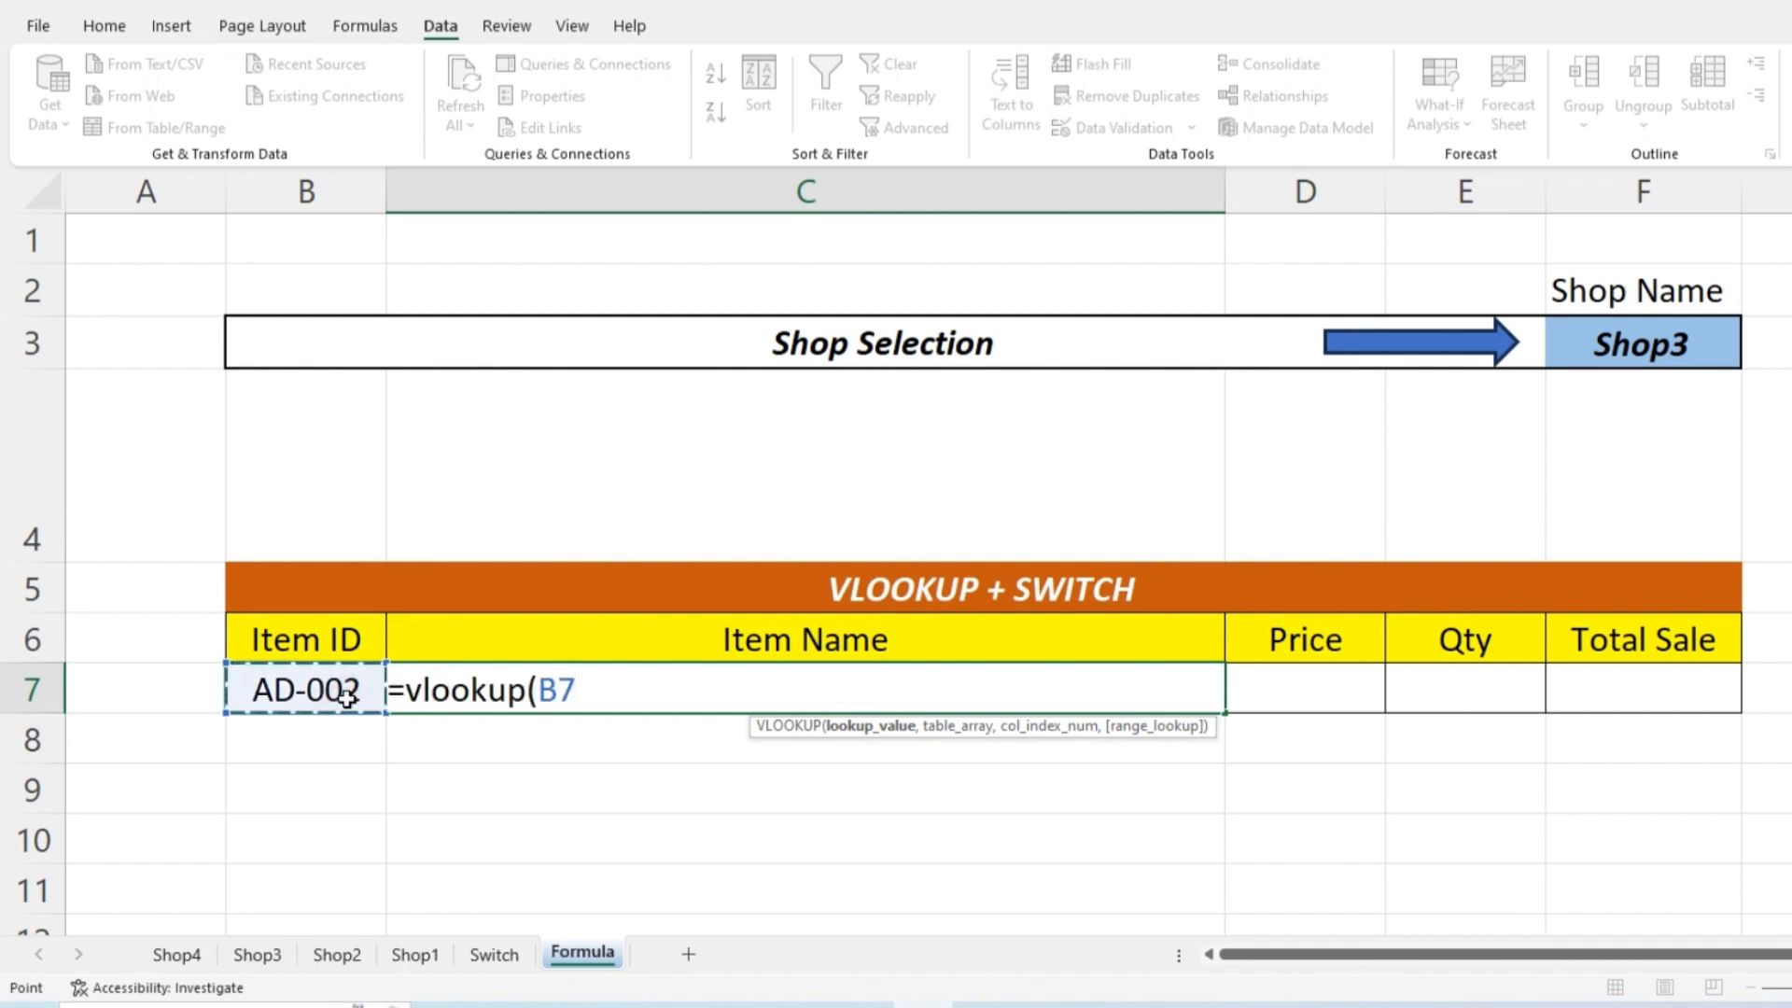
type(",")
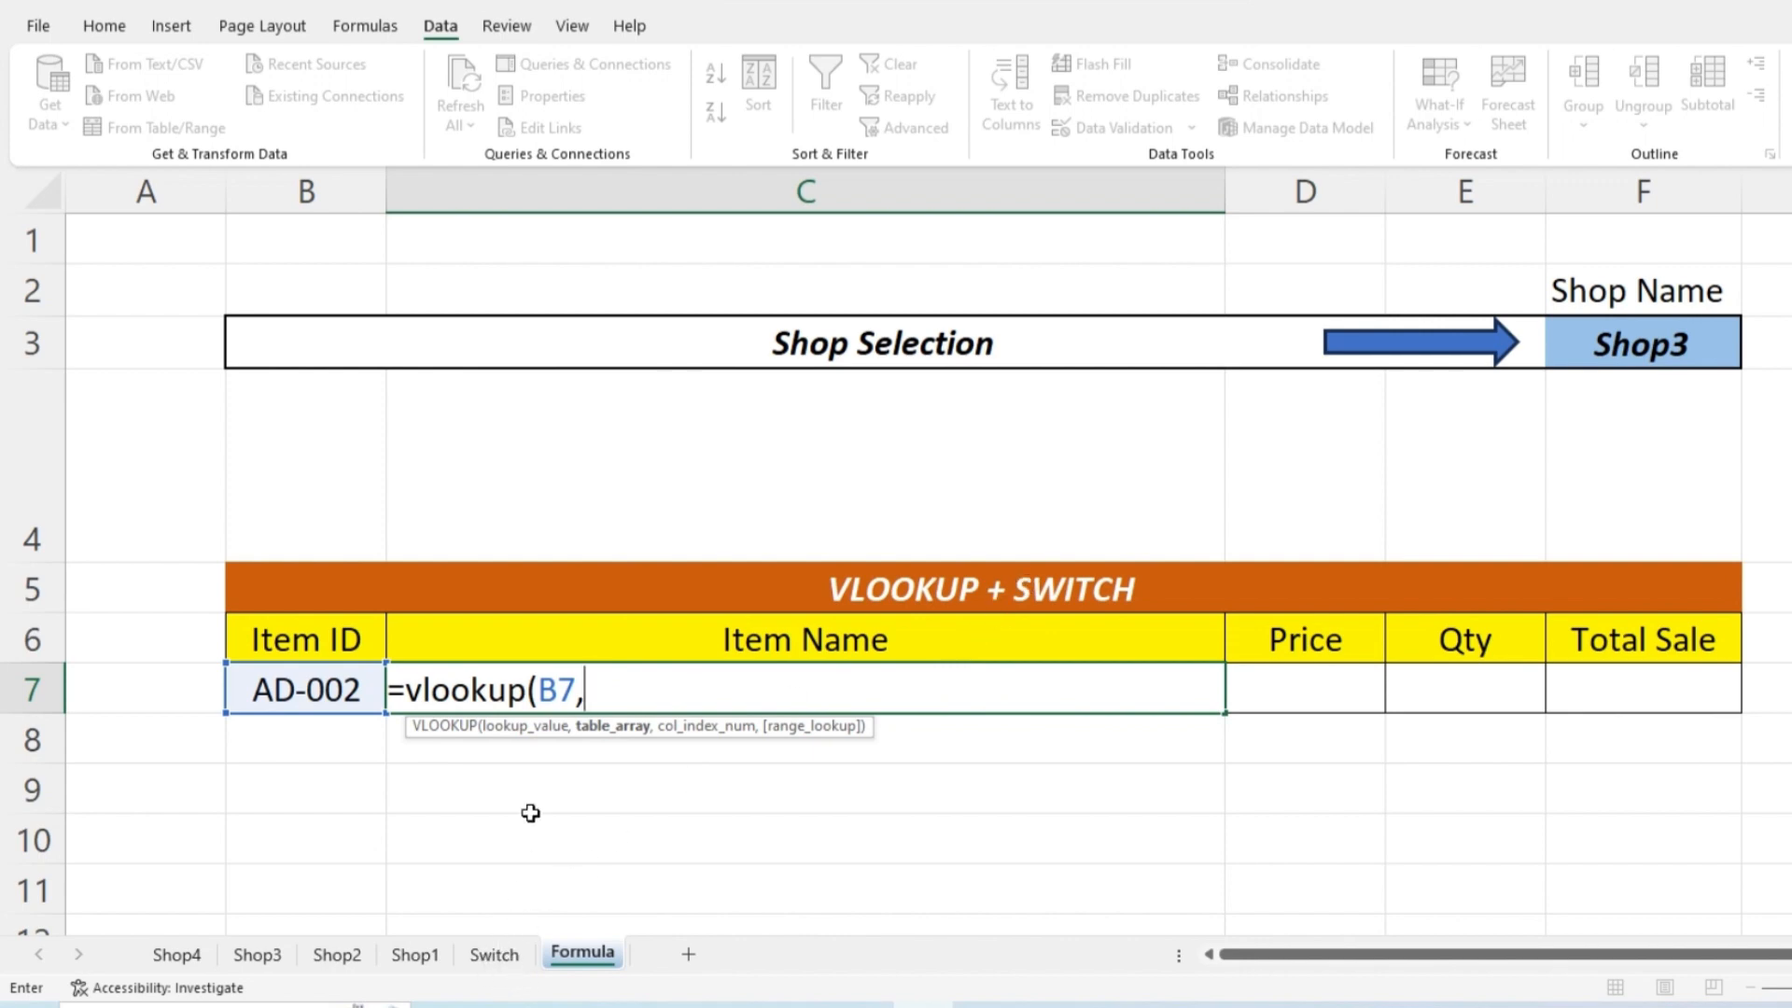
Step: Nest a SWITCH function as the table array of the VLOOKUP in C7, with F3 as its expression
type("switc")
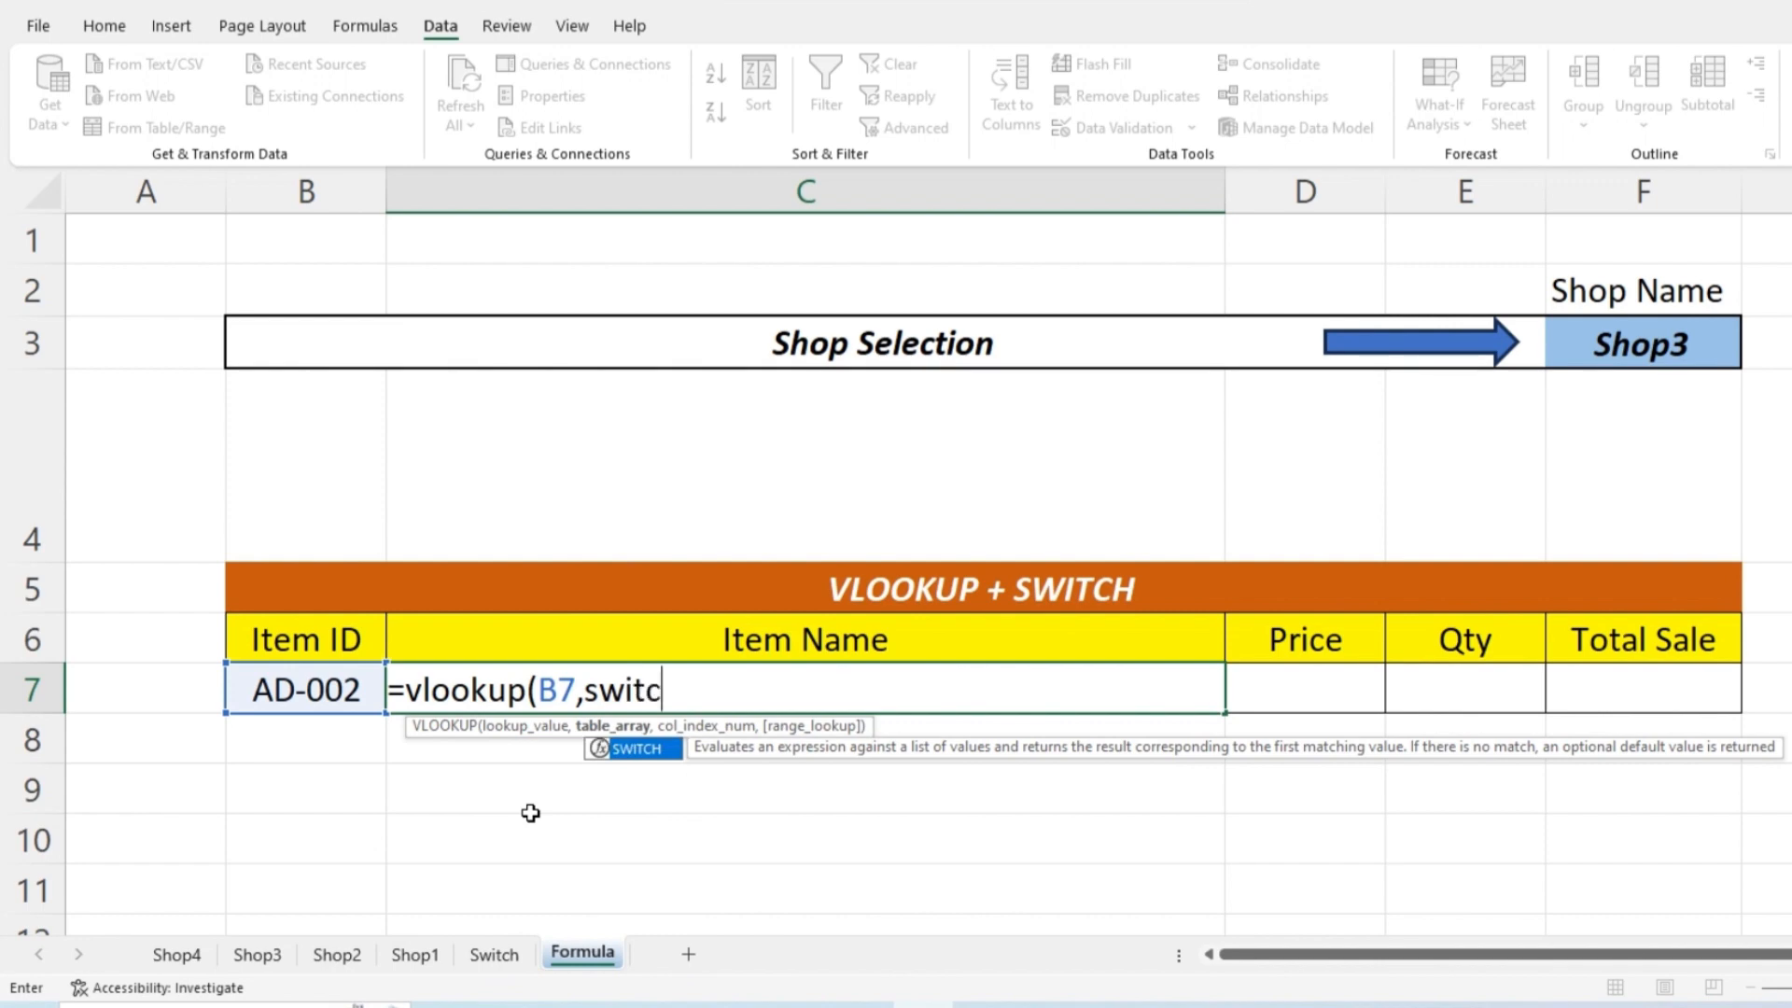
type("h(")
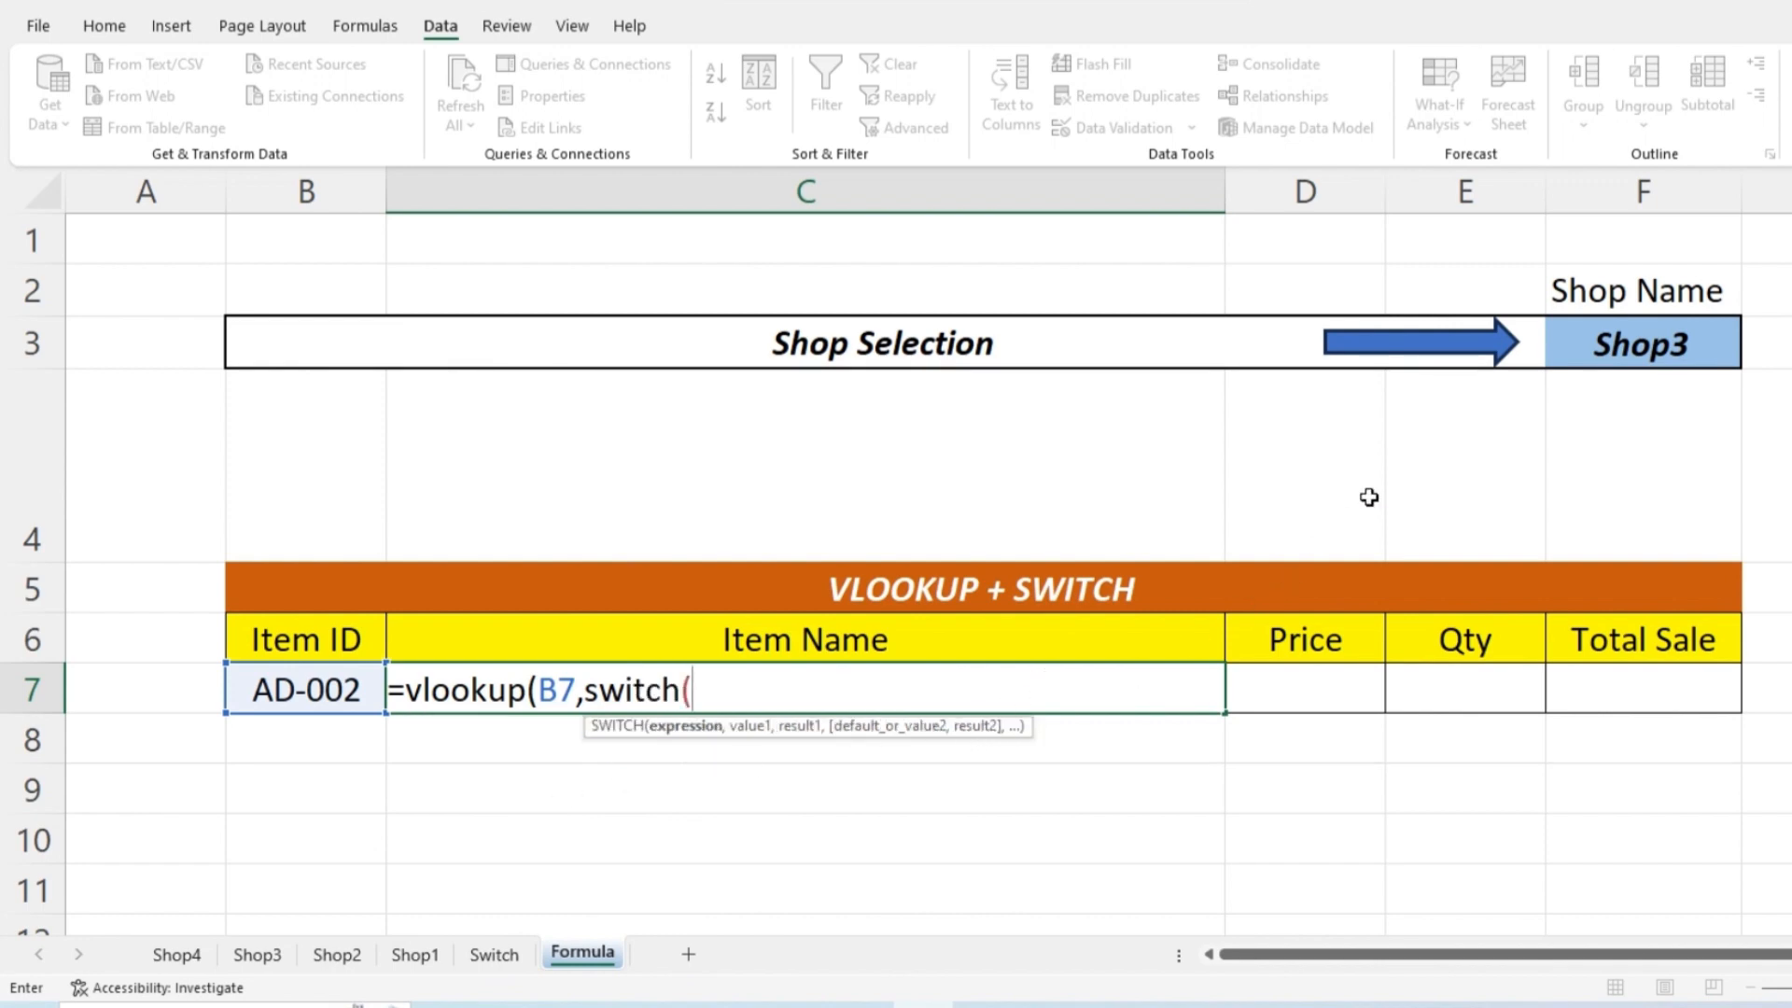
left_click(1650, 352)
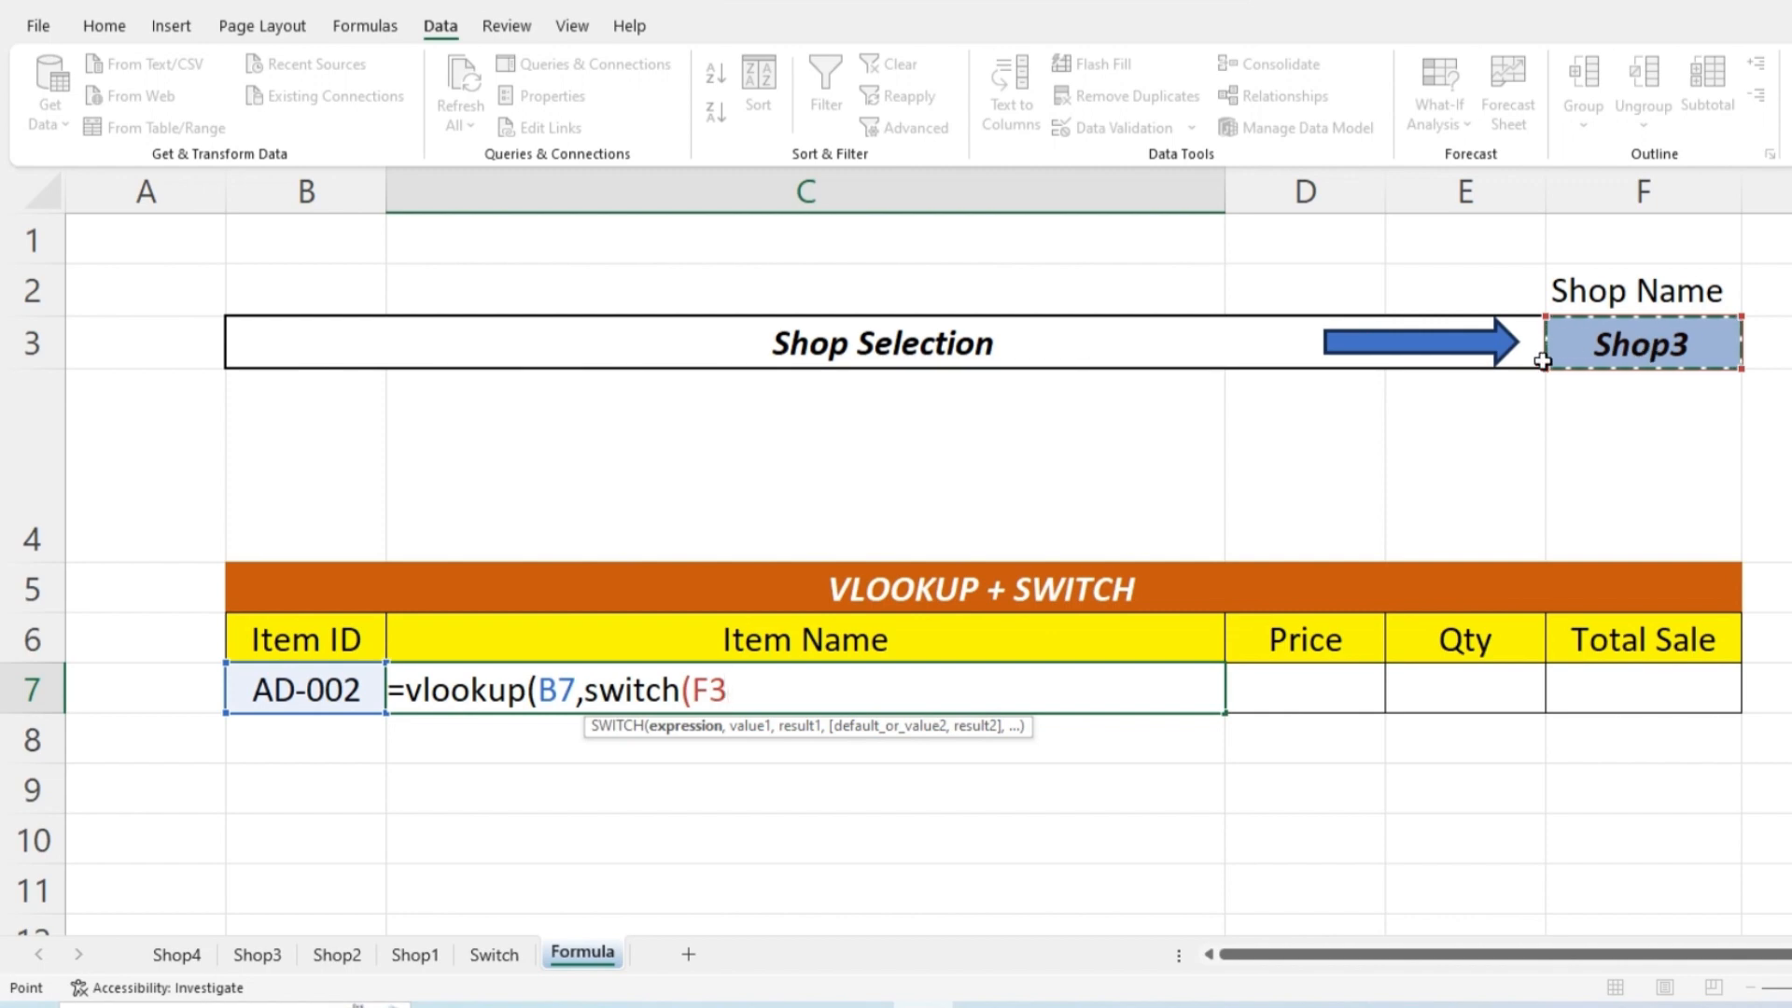
type(",")
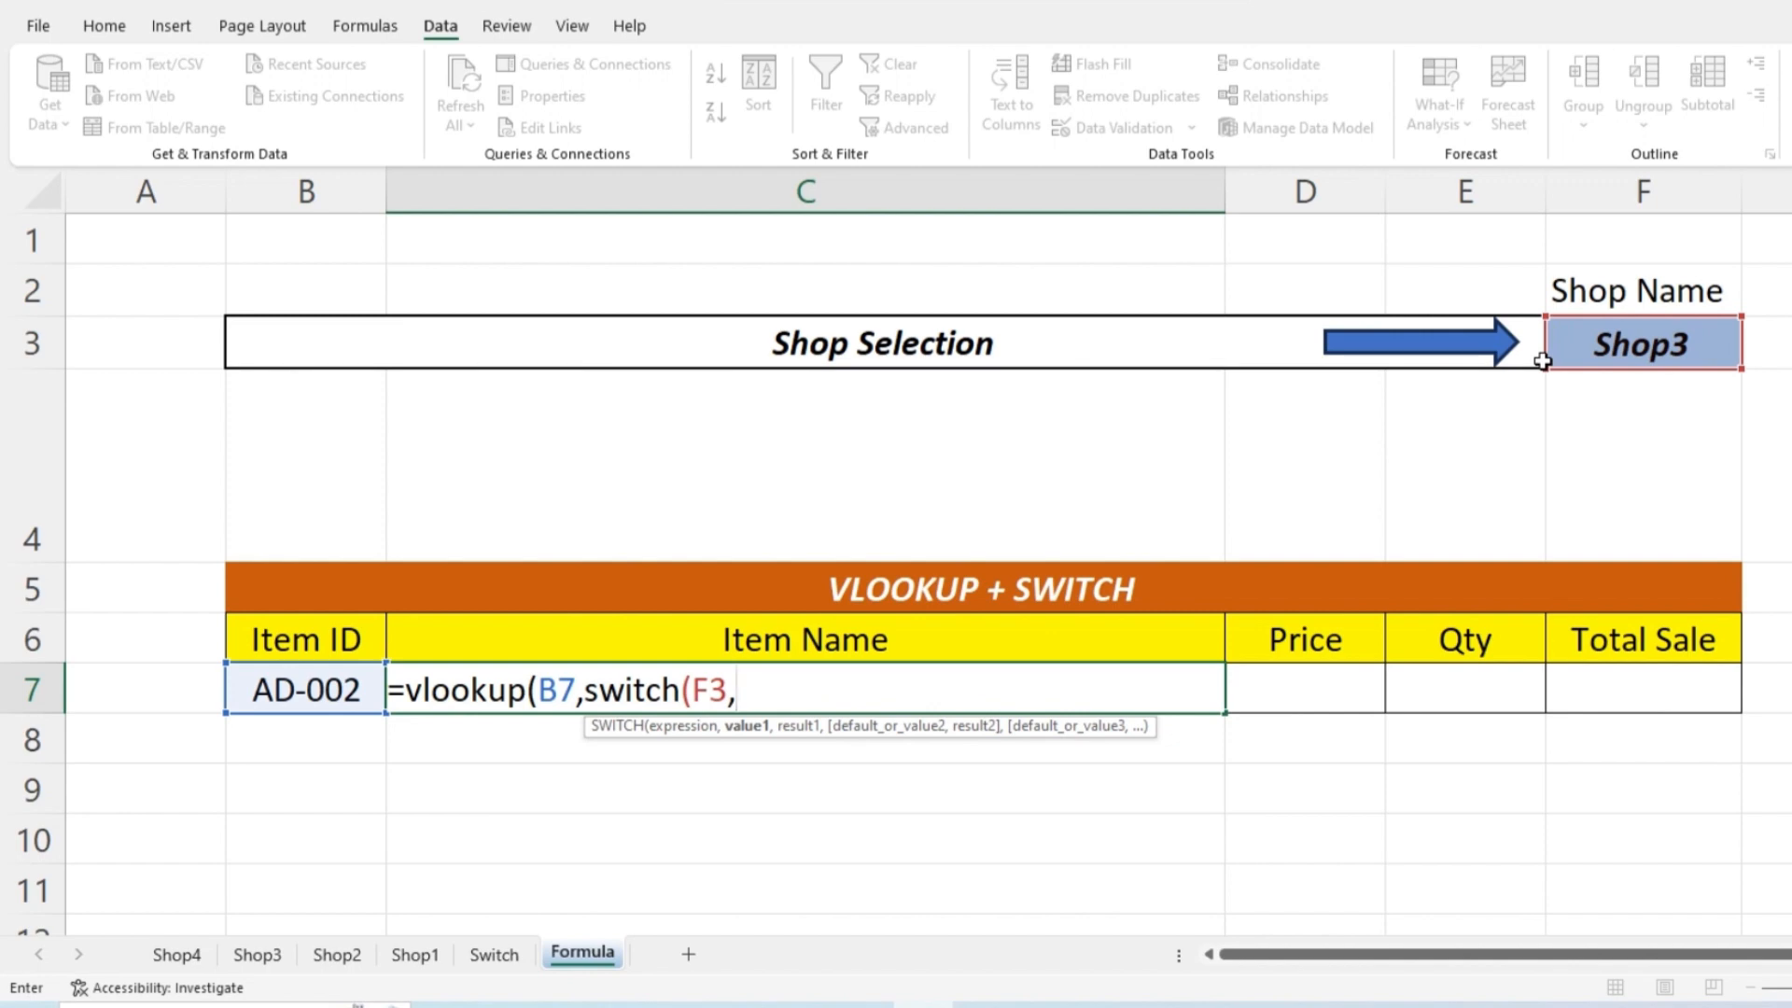
Step: Add the value "Shop1" with the result Table1 to the SWITCH function in C7
type("\"Shop1")
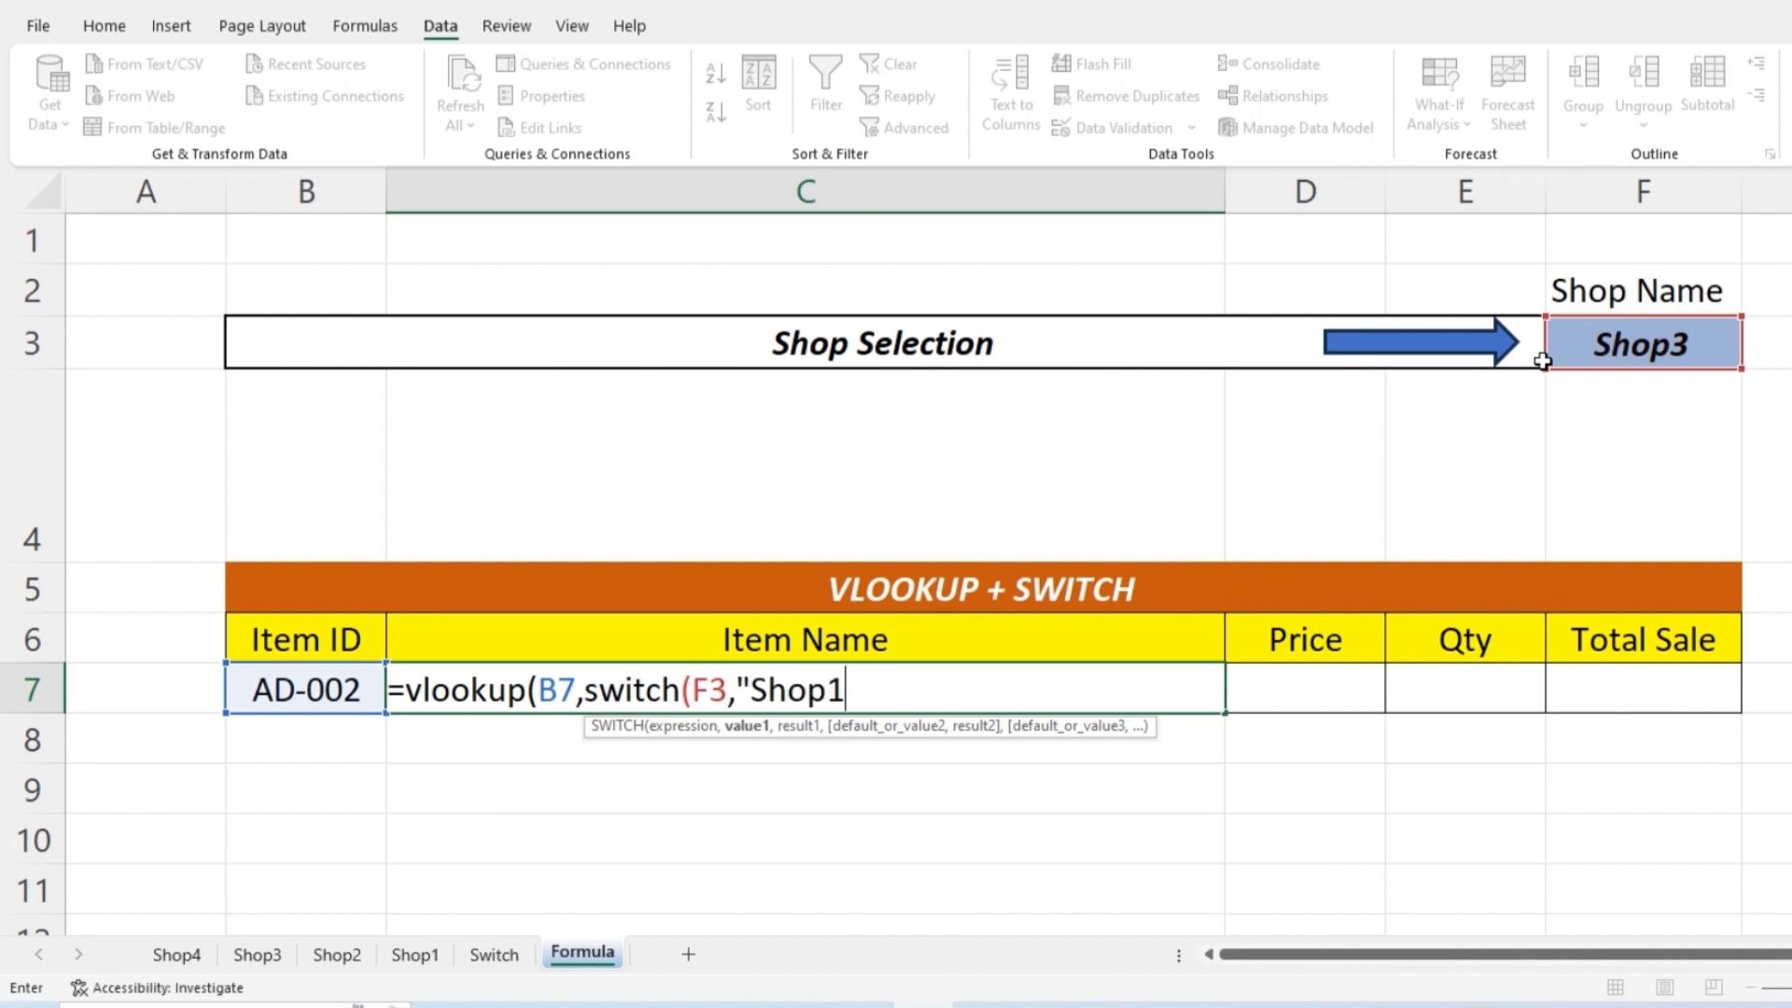
type("\",")
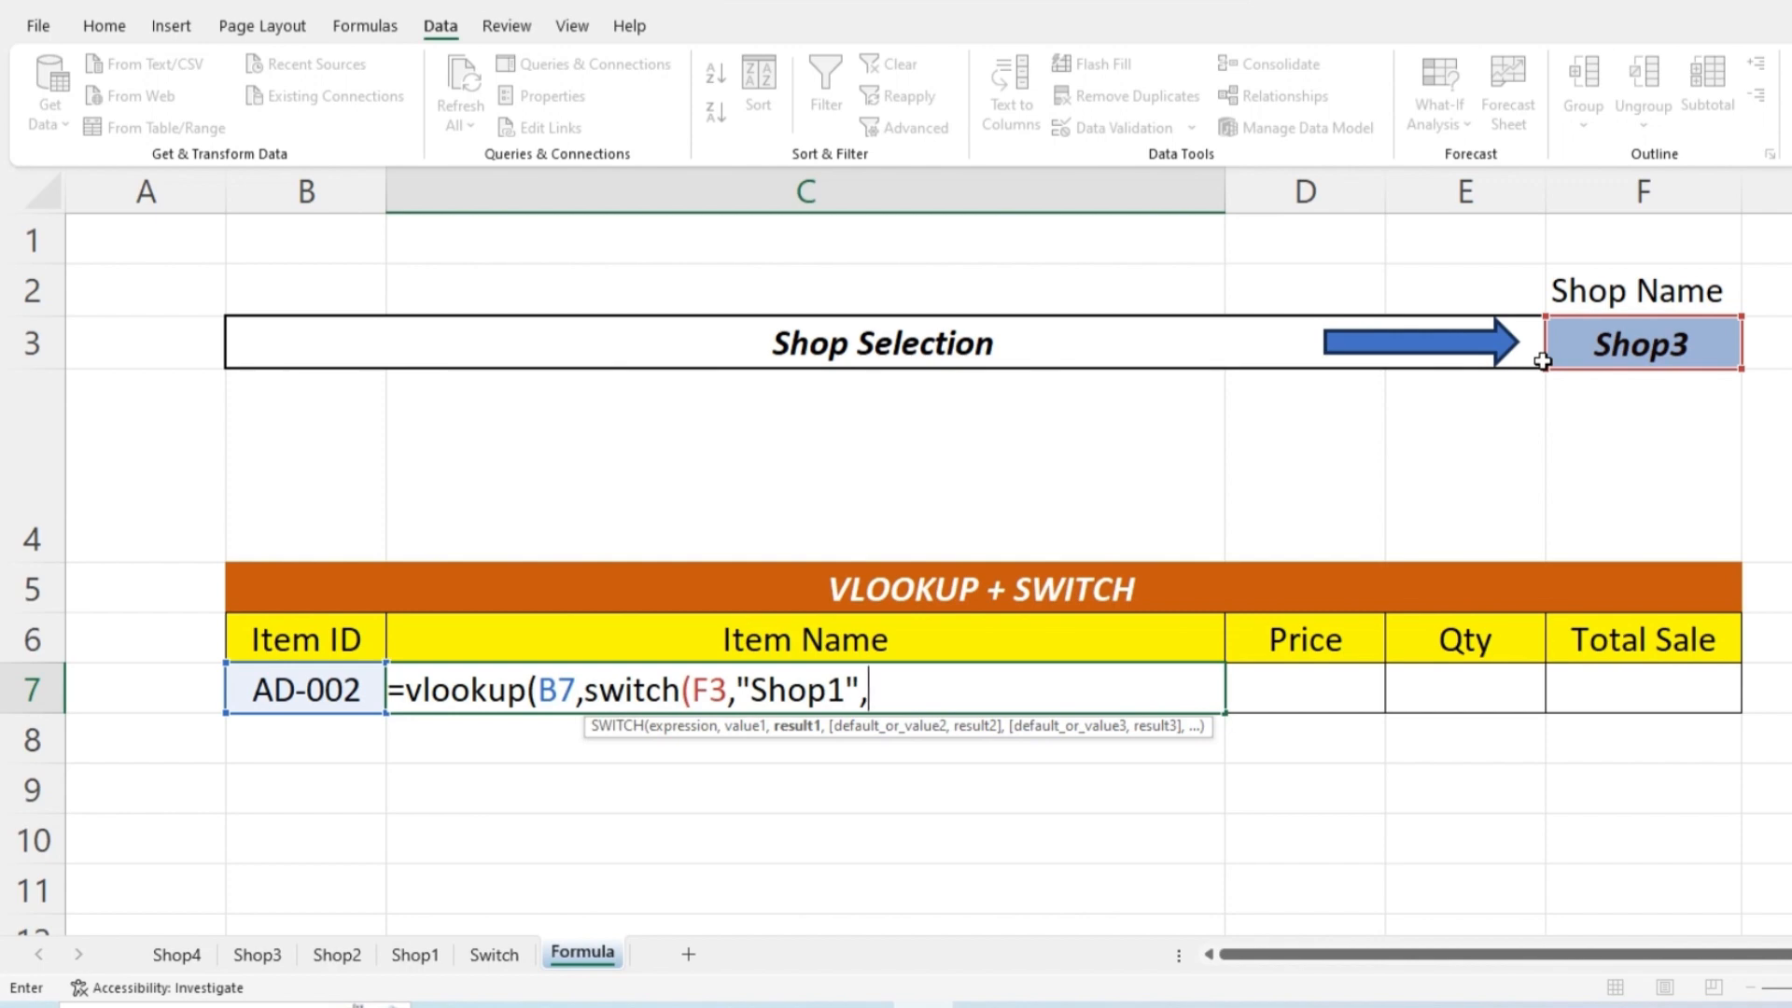
type("Table1")
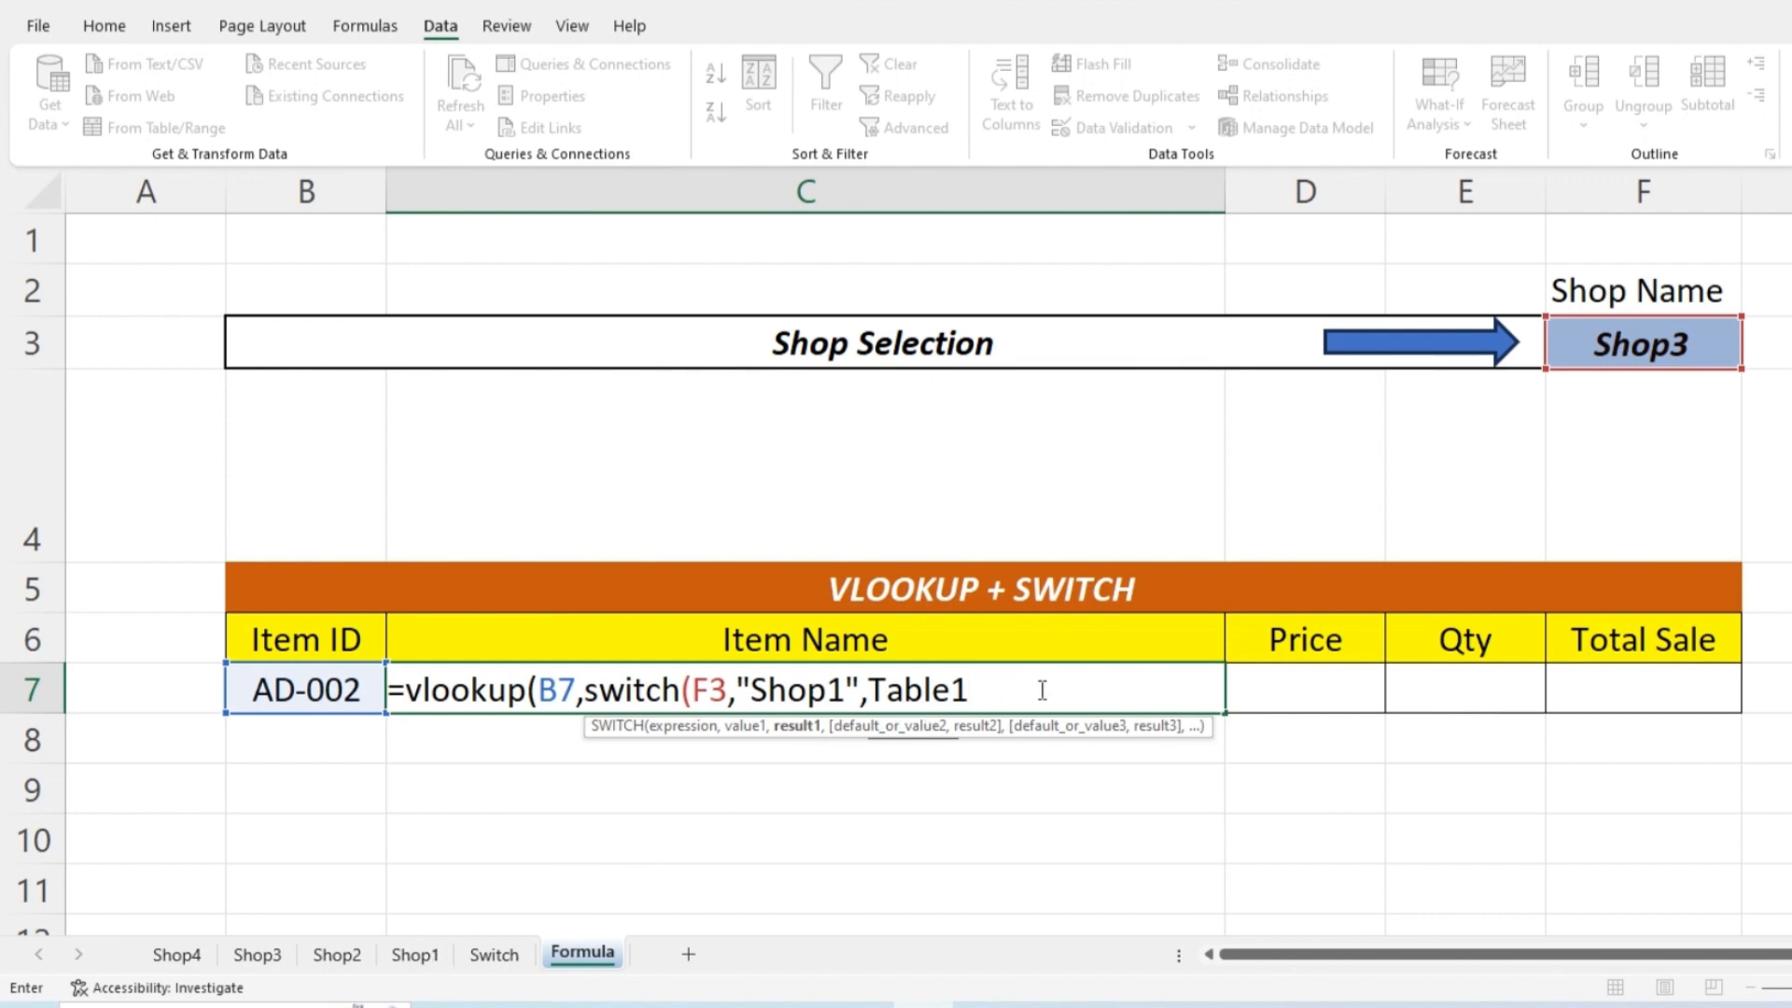
Step: Add the value "Shop2" with the result Table2 to the SWITCH function in C7
type(",\"Sho")
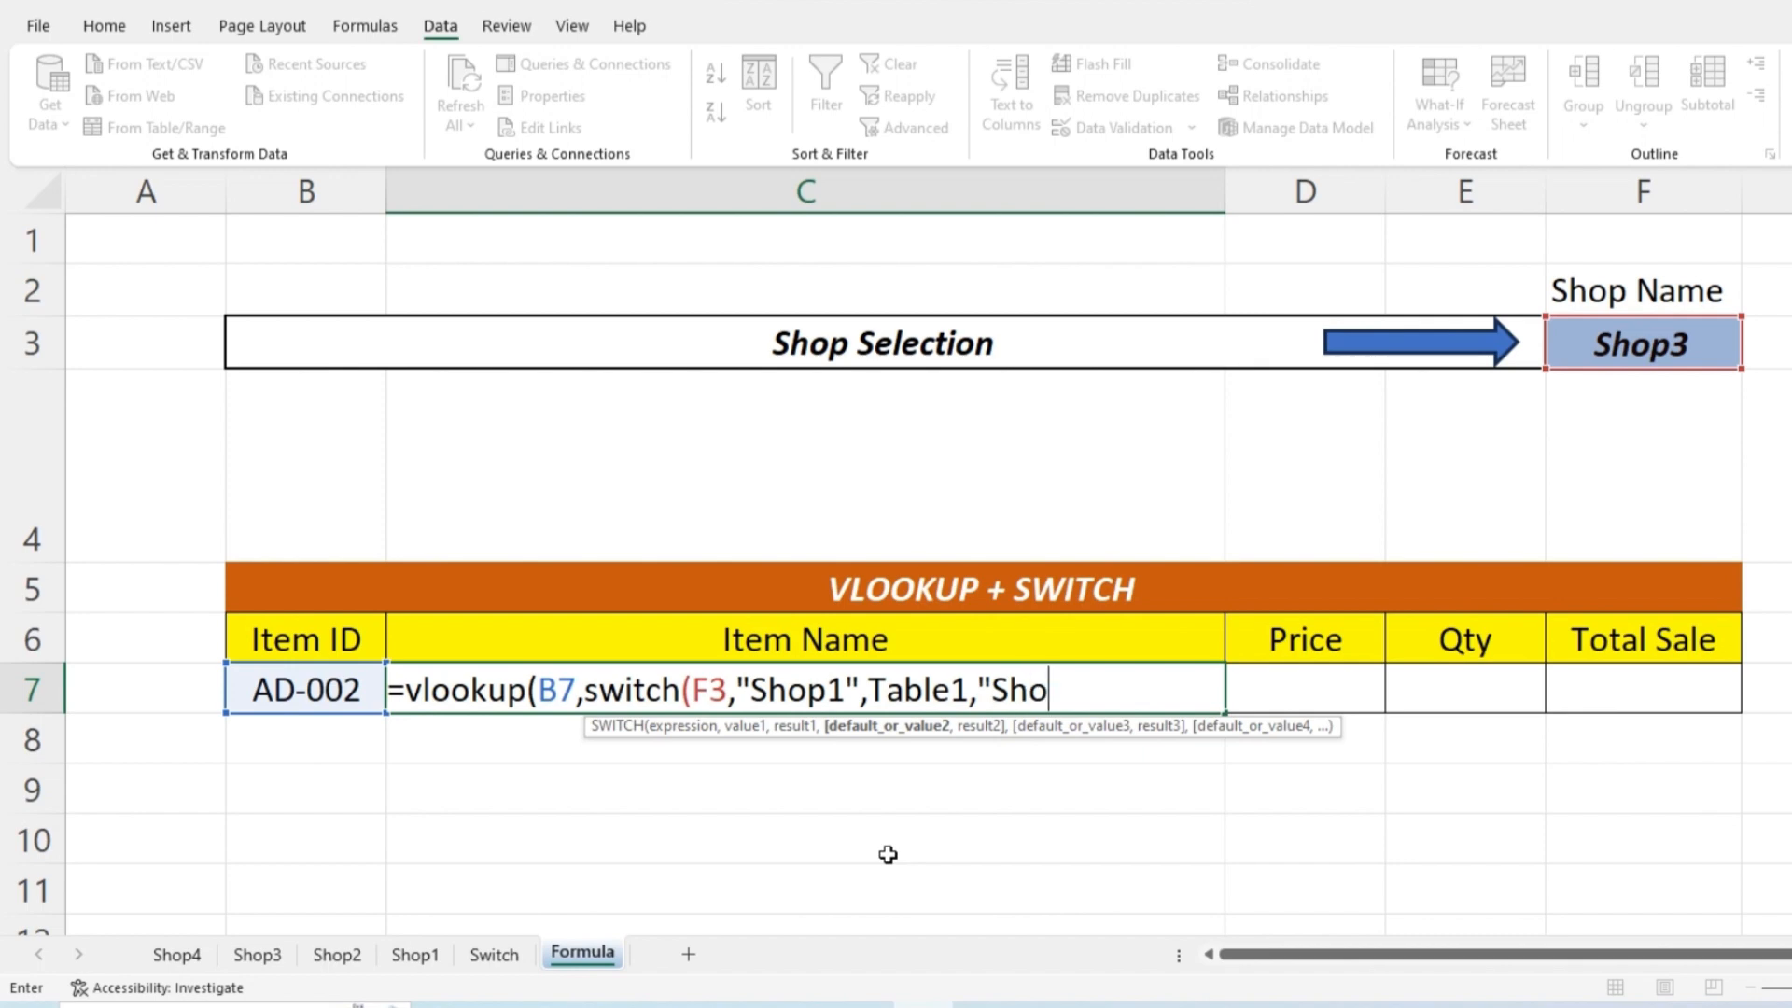
type("p2\",")
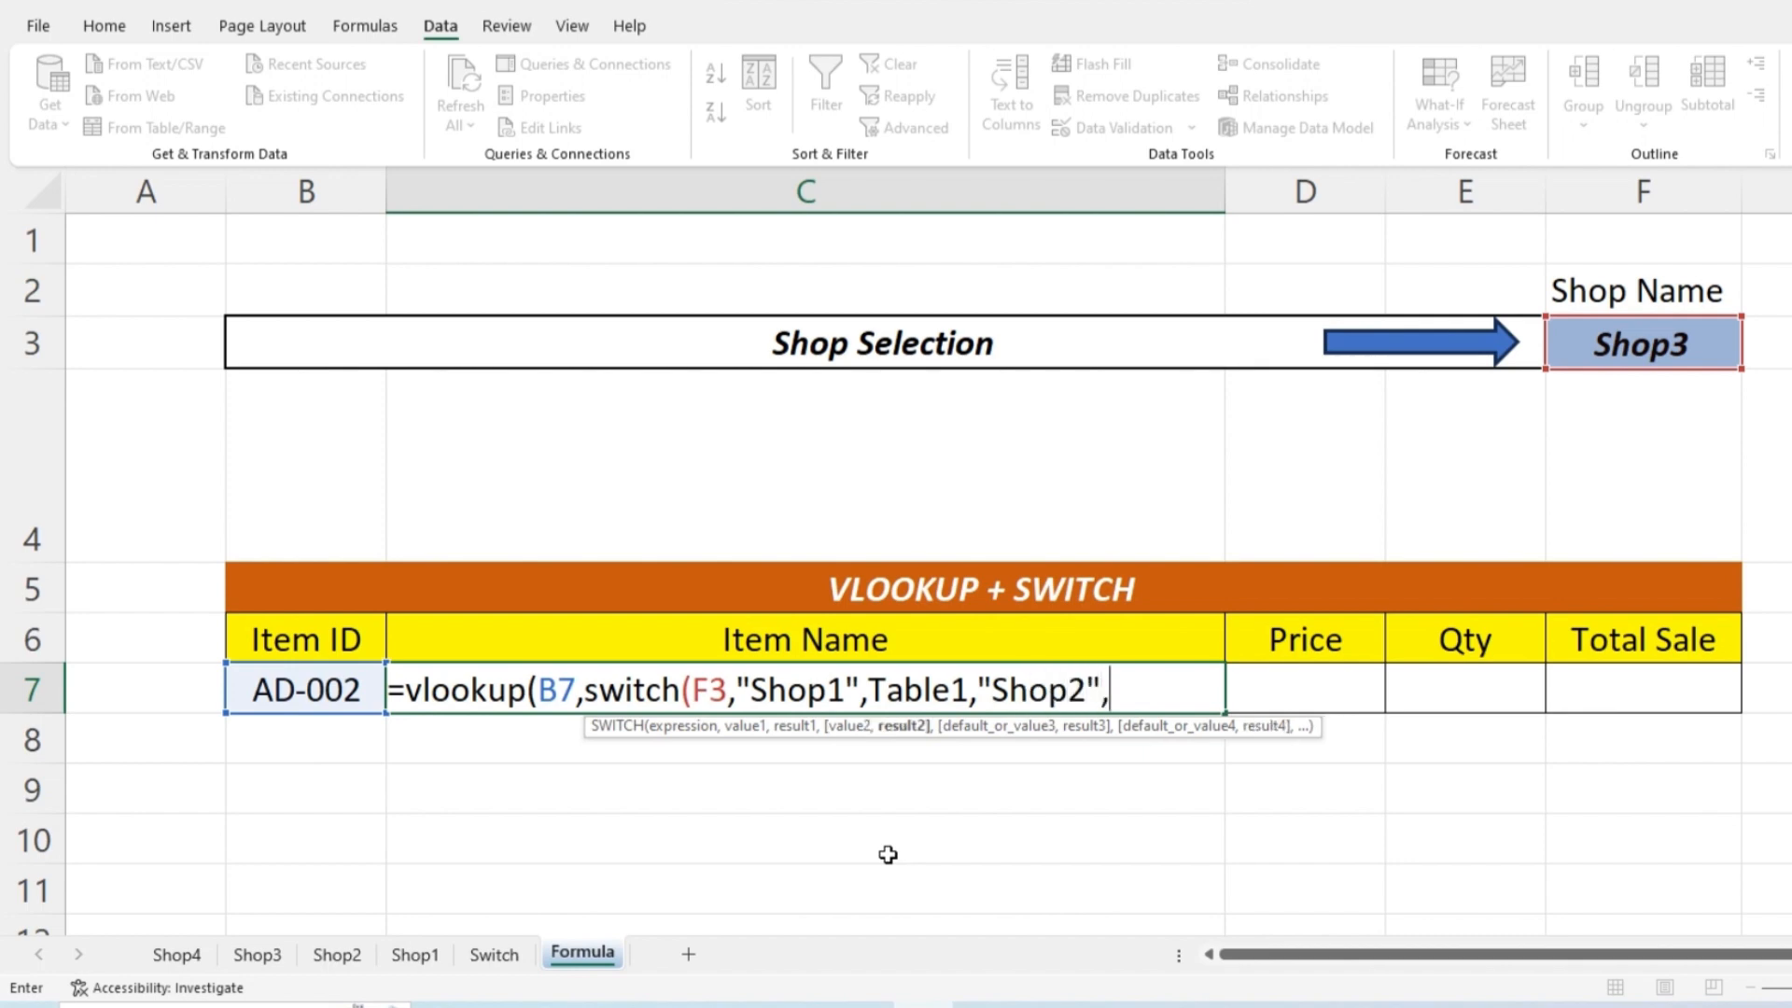
type("Tab")
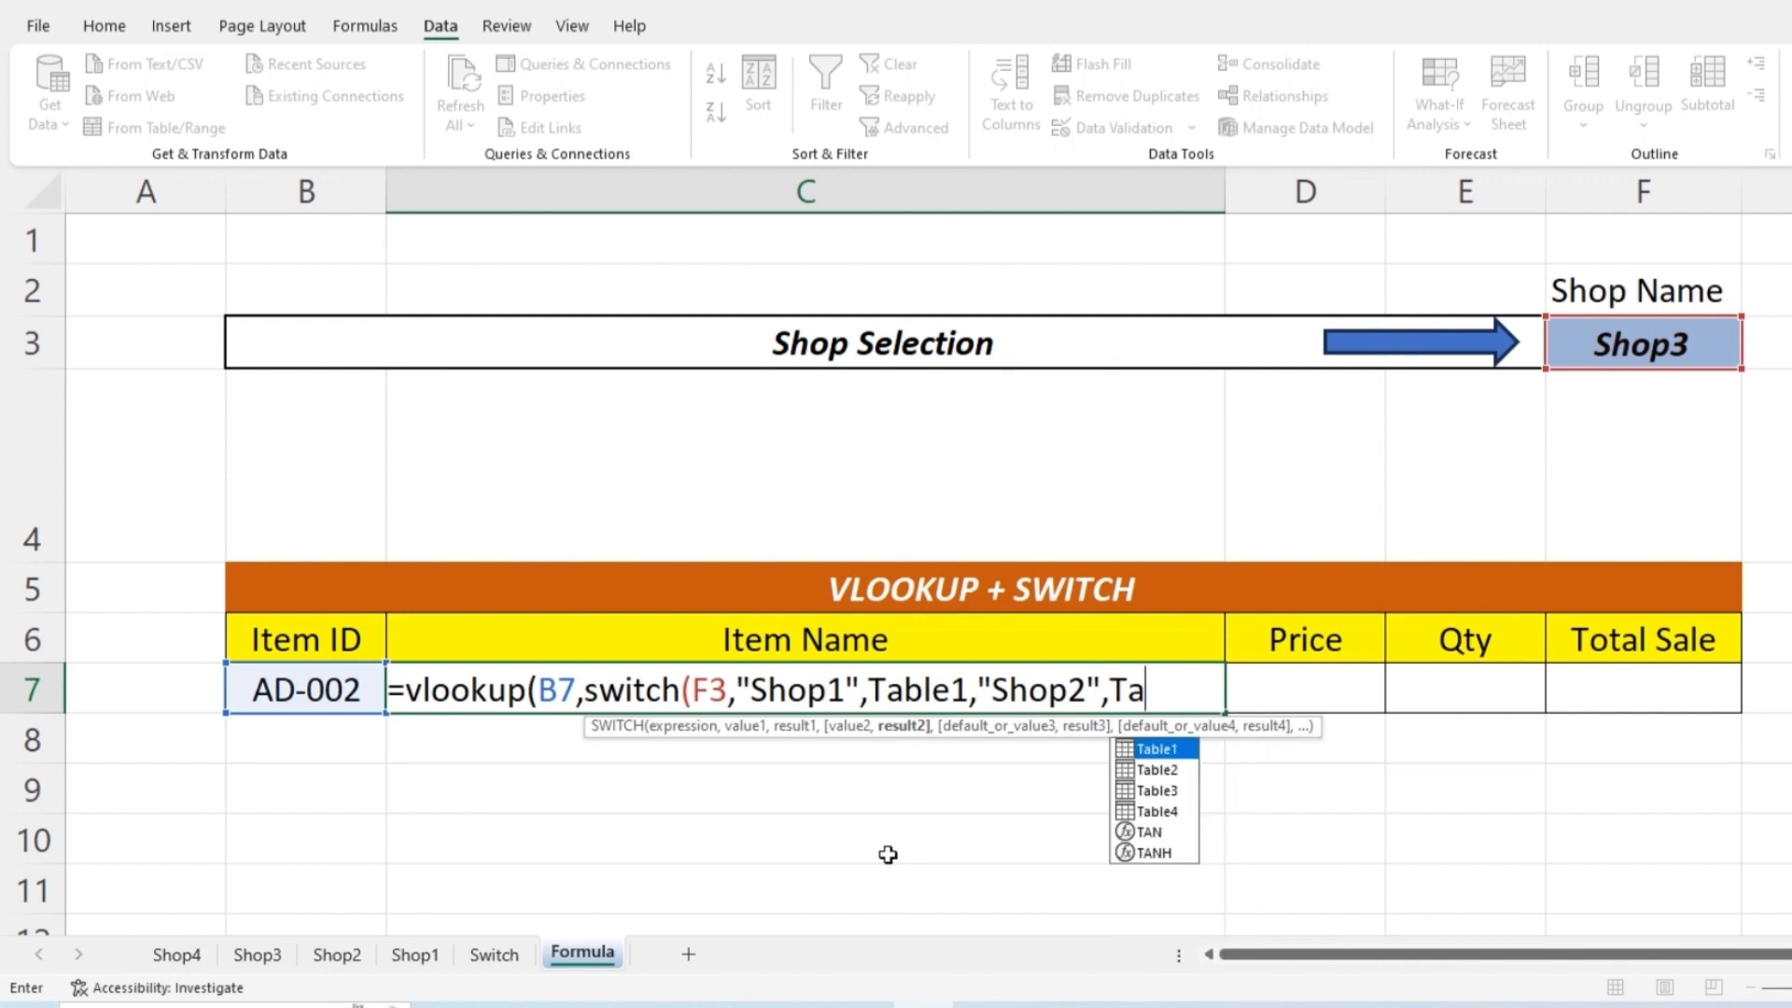
type("le2")
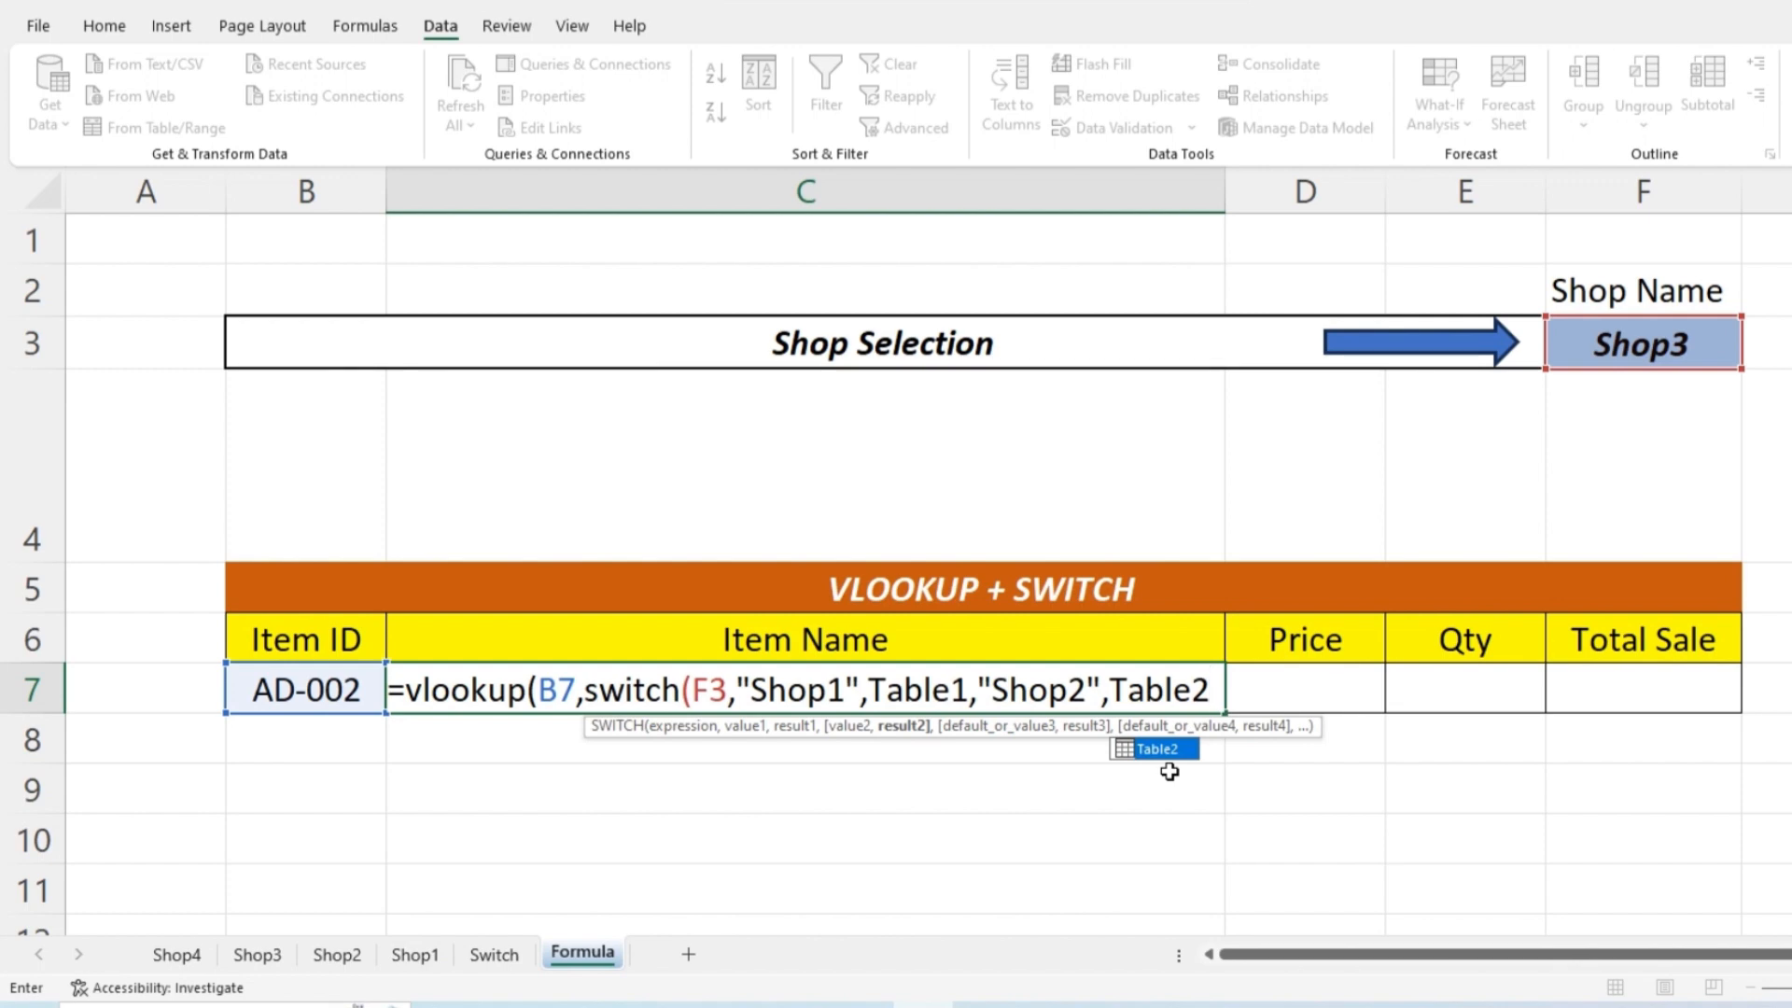
type(",")
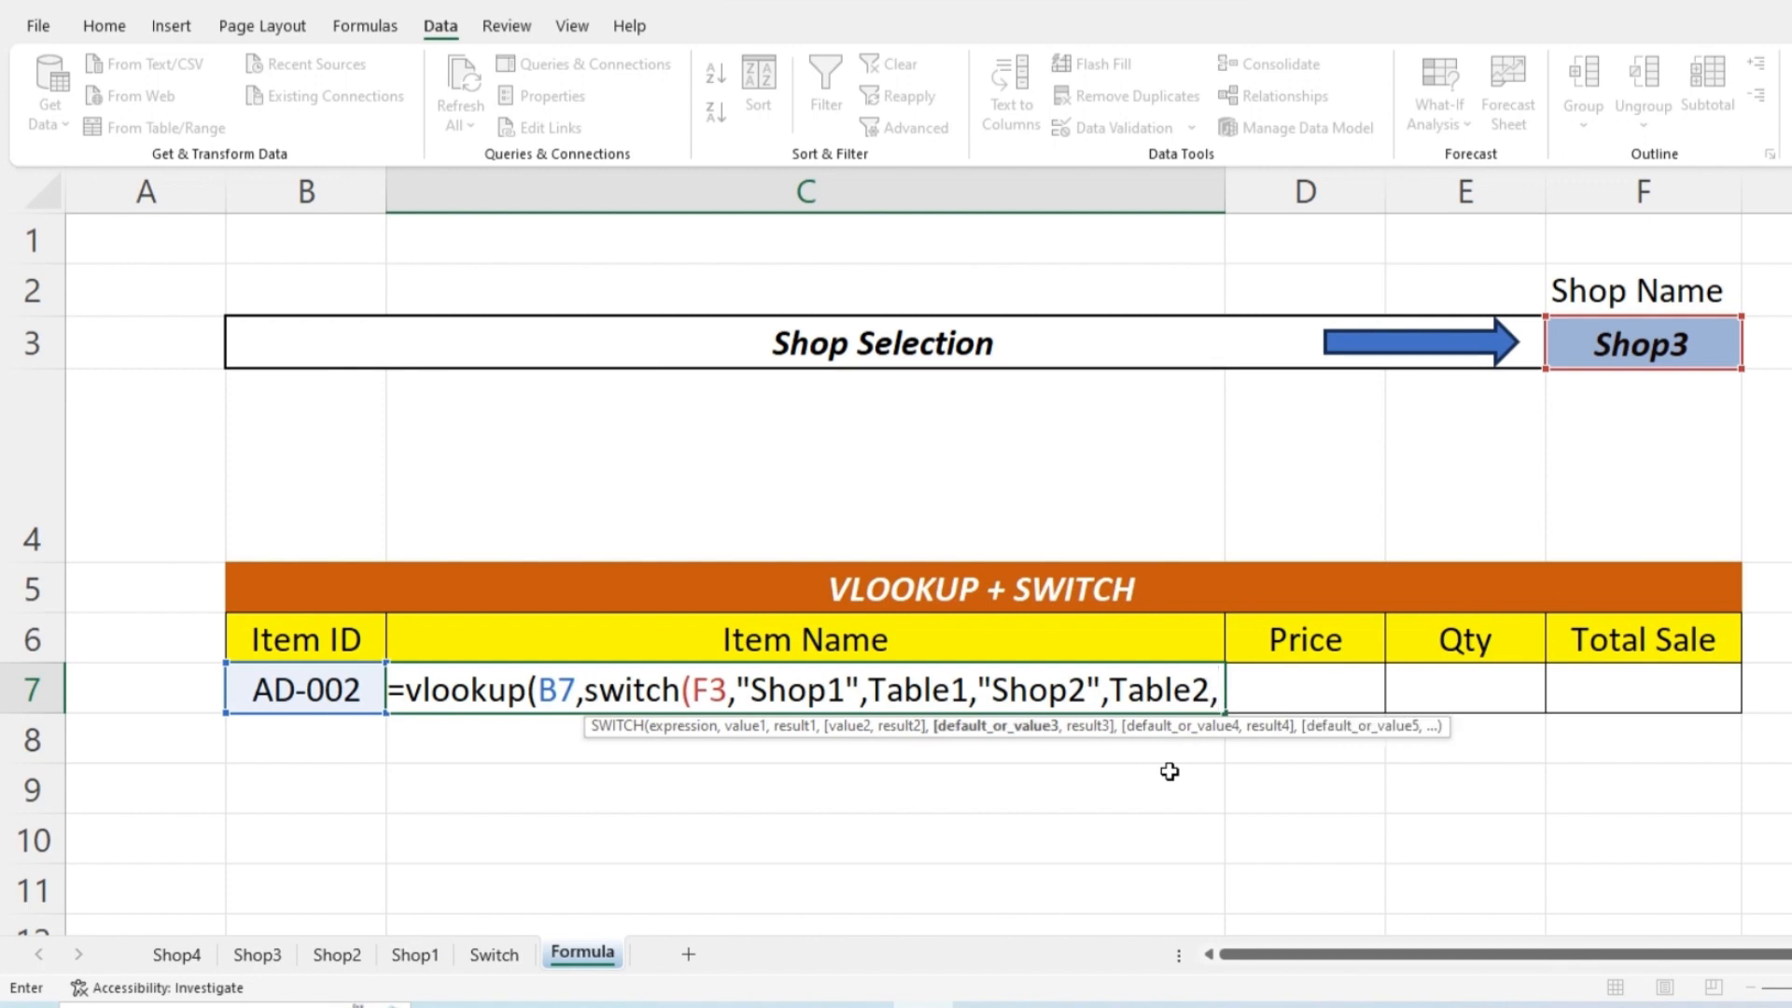
Step: Add the value "Shop3" with the result Table3 to the SWITCH function in C7
type("\"S")
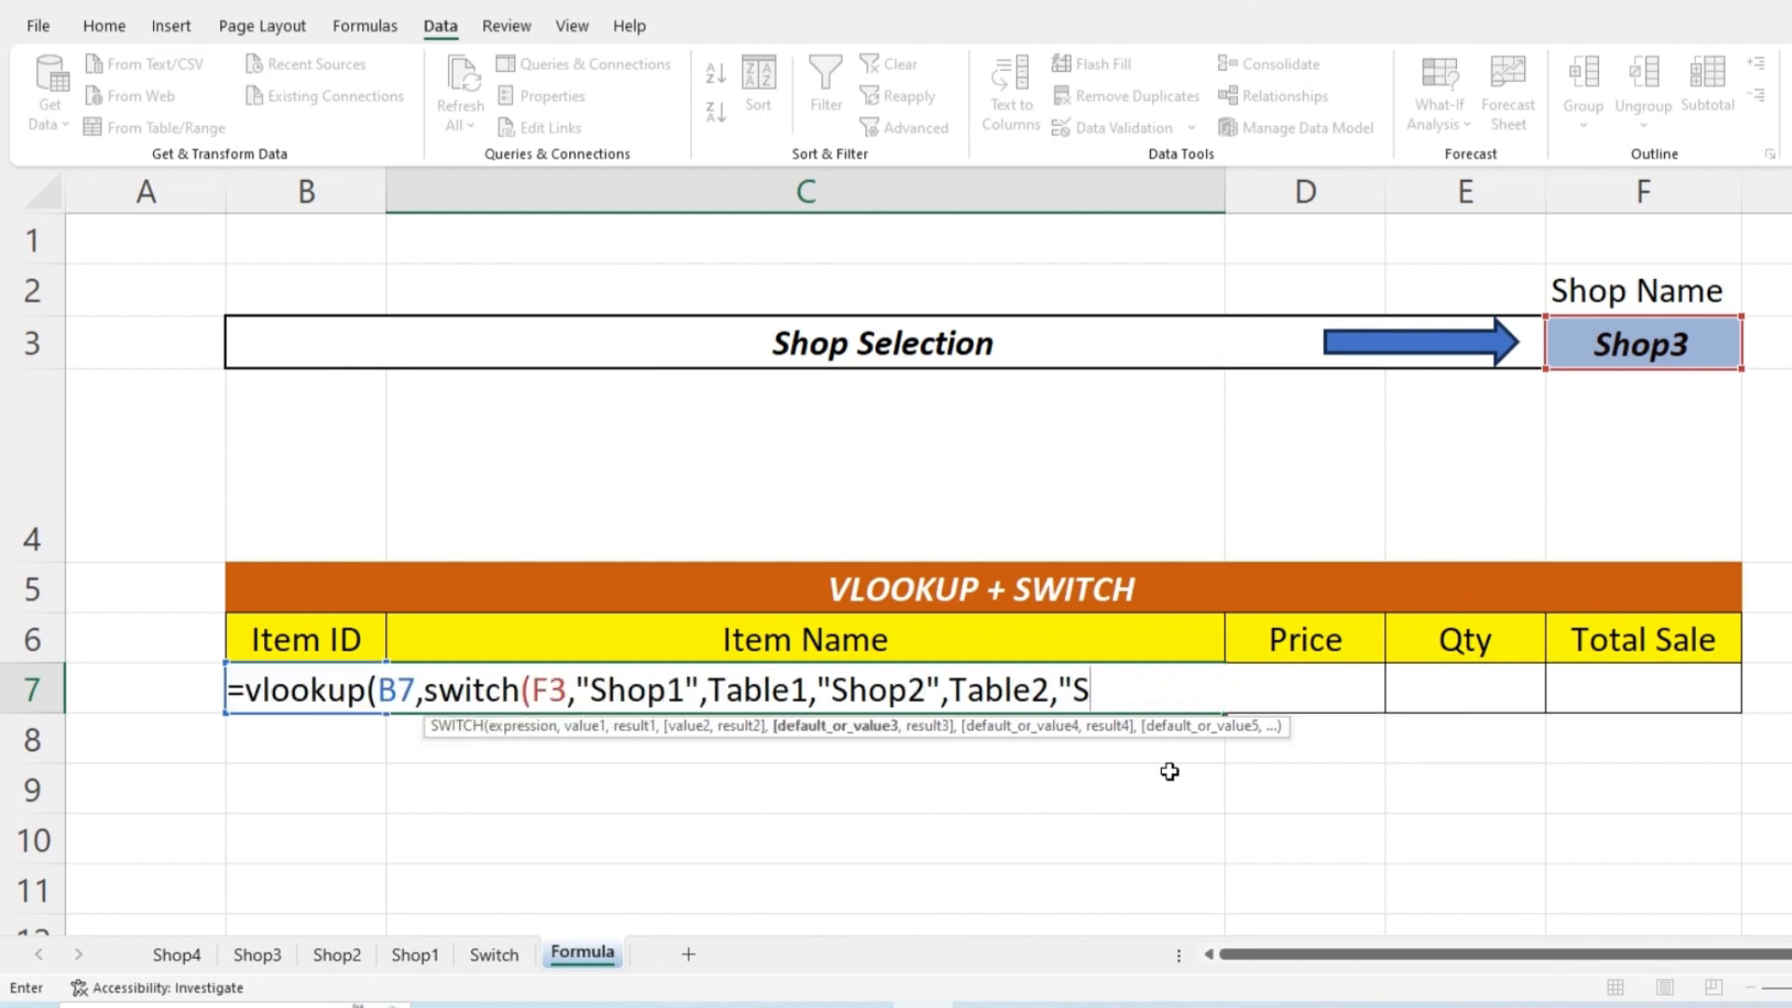
type("hop3\",")
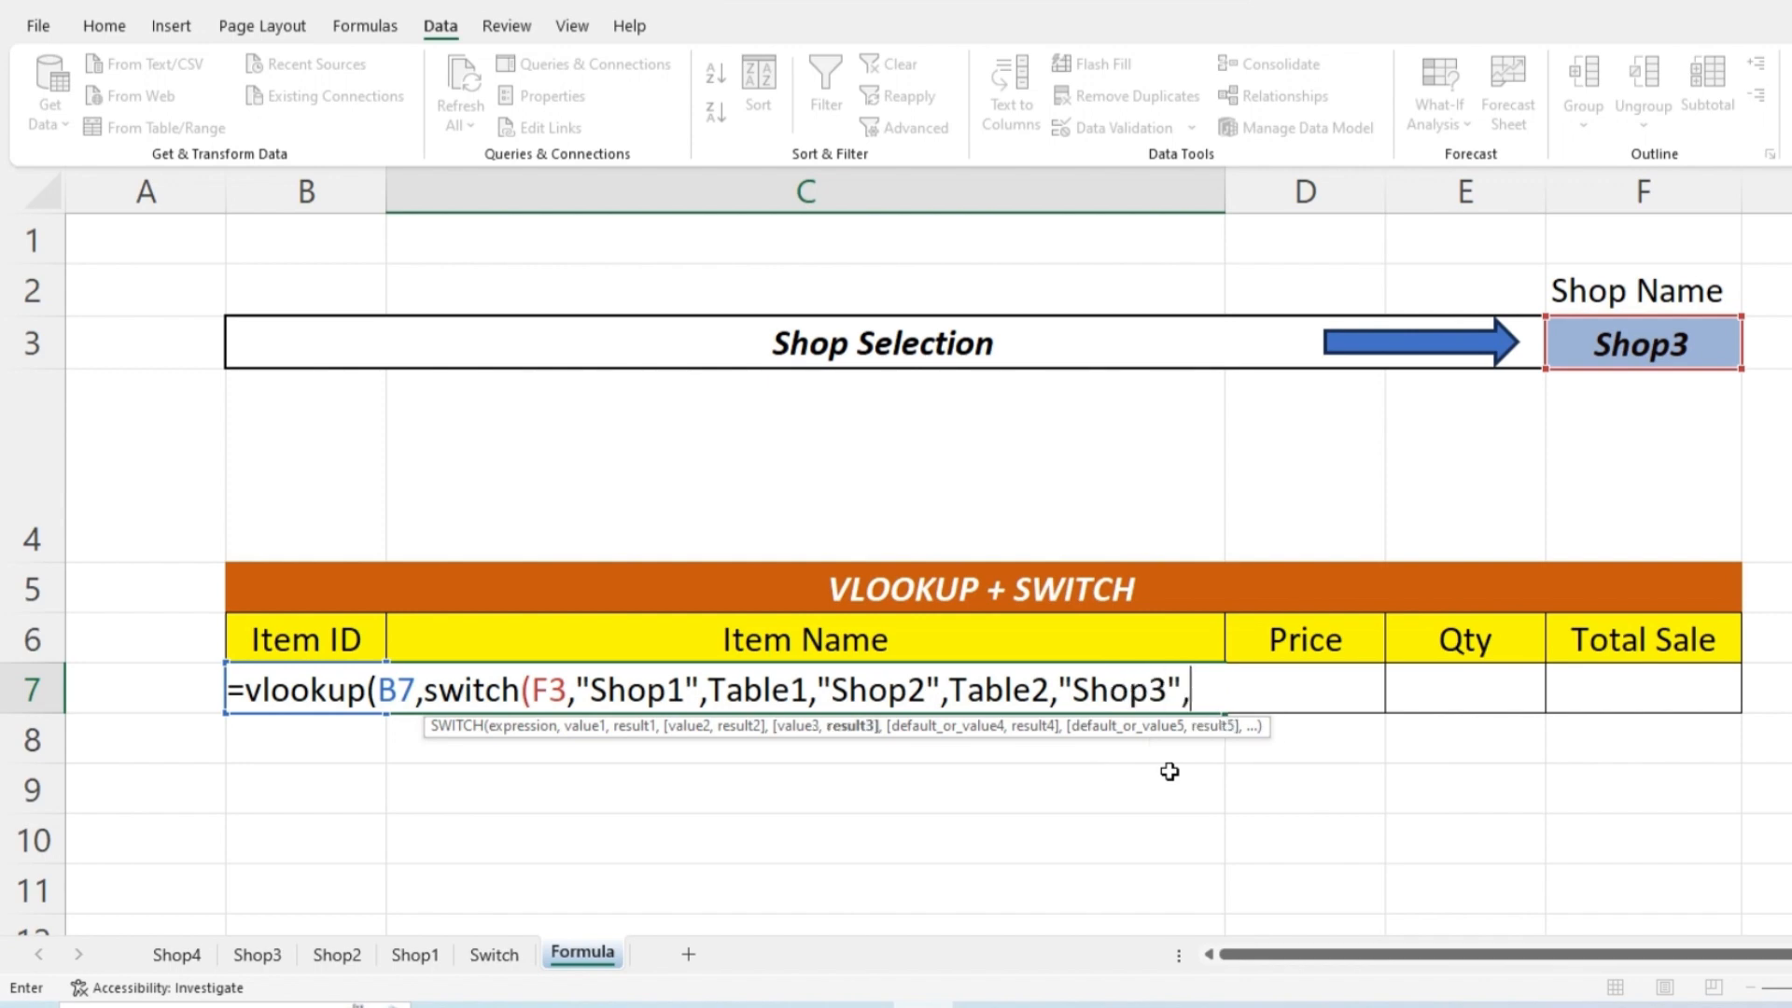
type("Table")
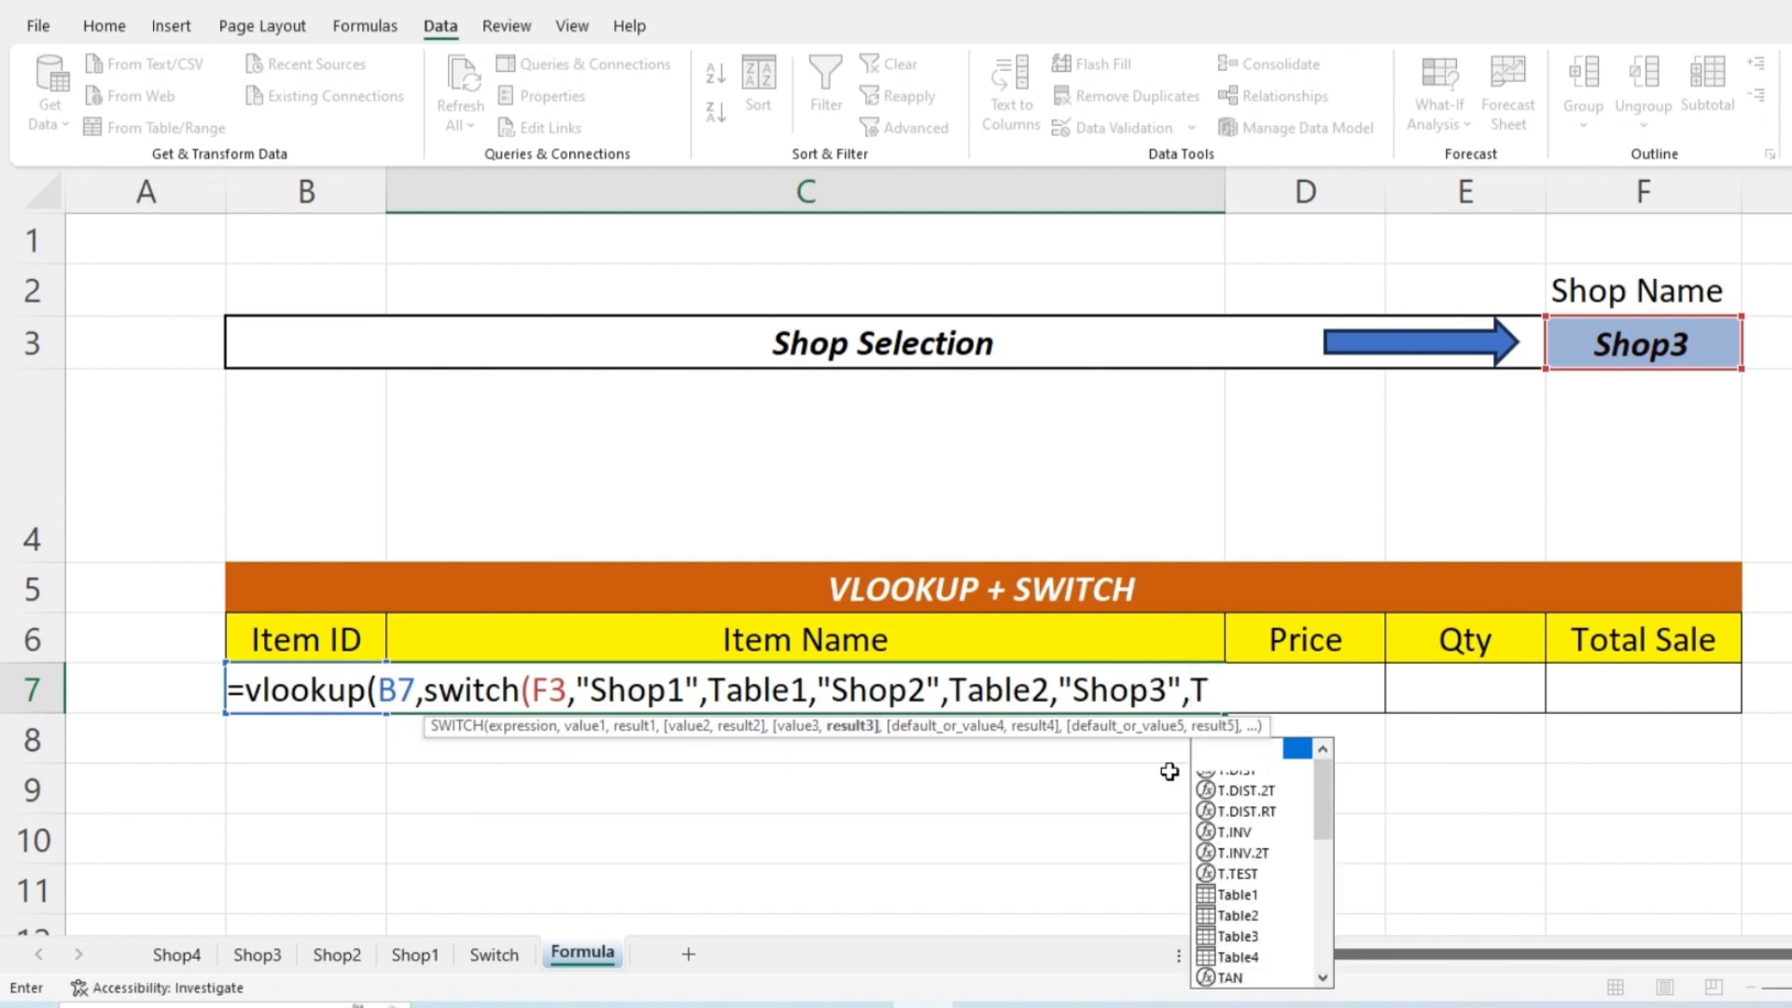
type("3")
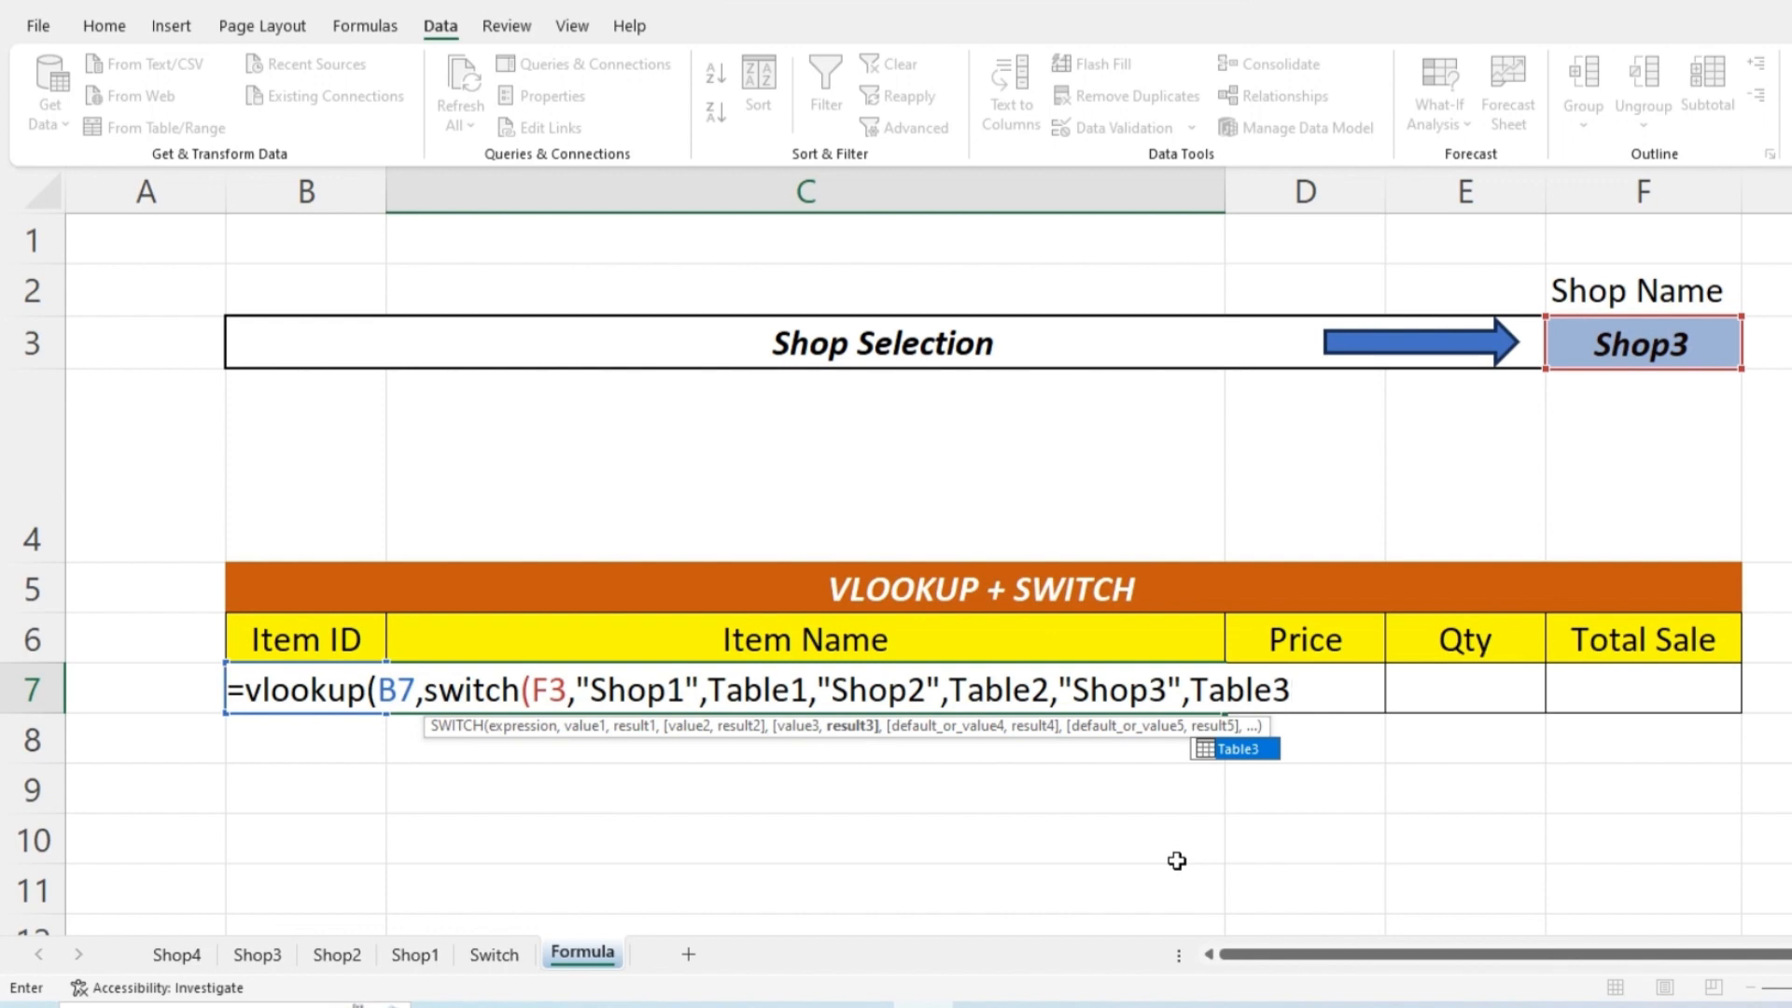
type(",")
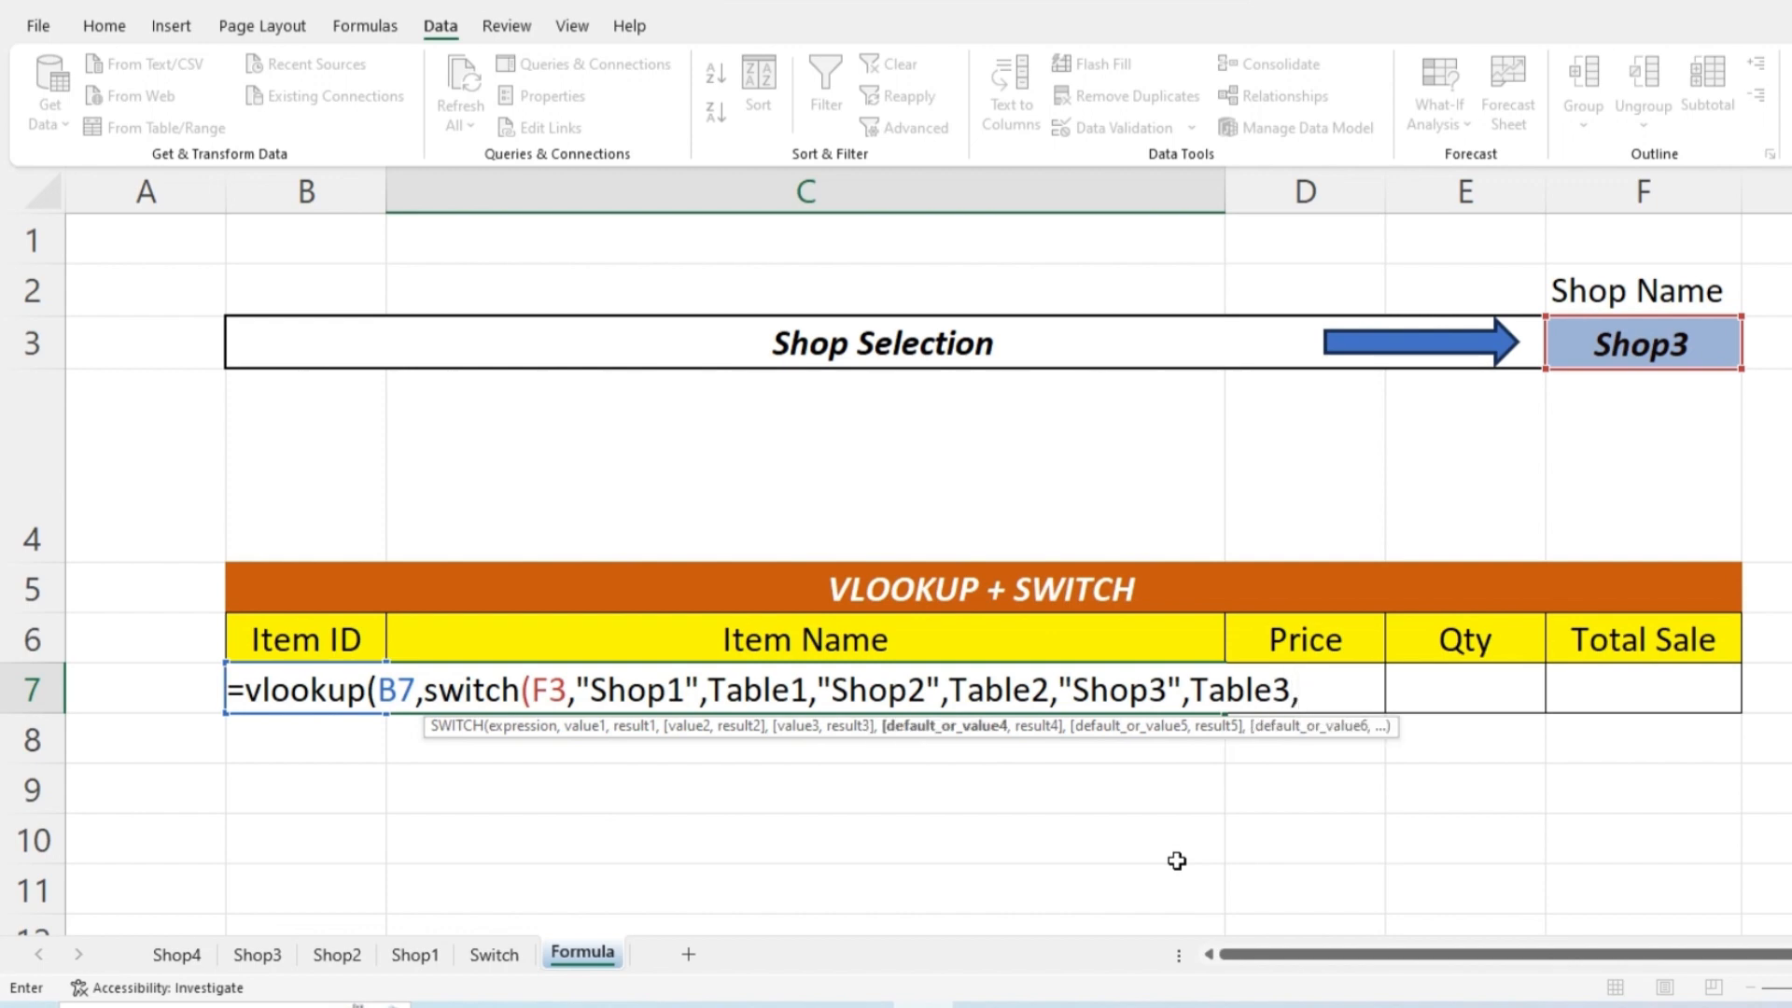
Step: Add the value "Shop4" with the result Table4 and close the SWITCH function in C7
type("\"Shop")
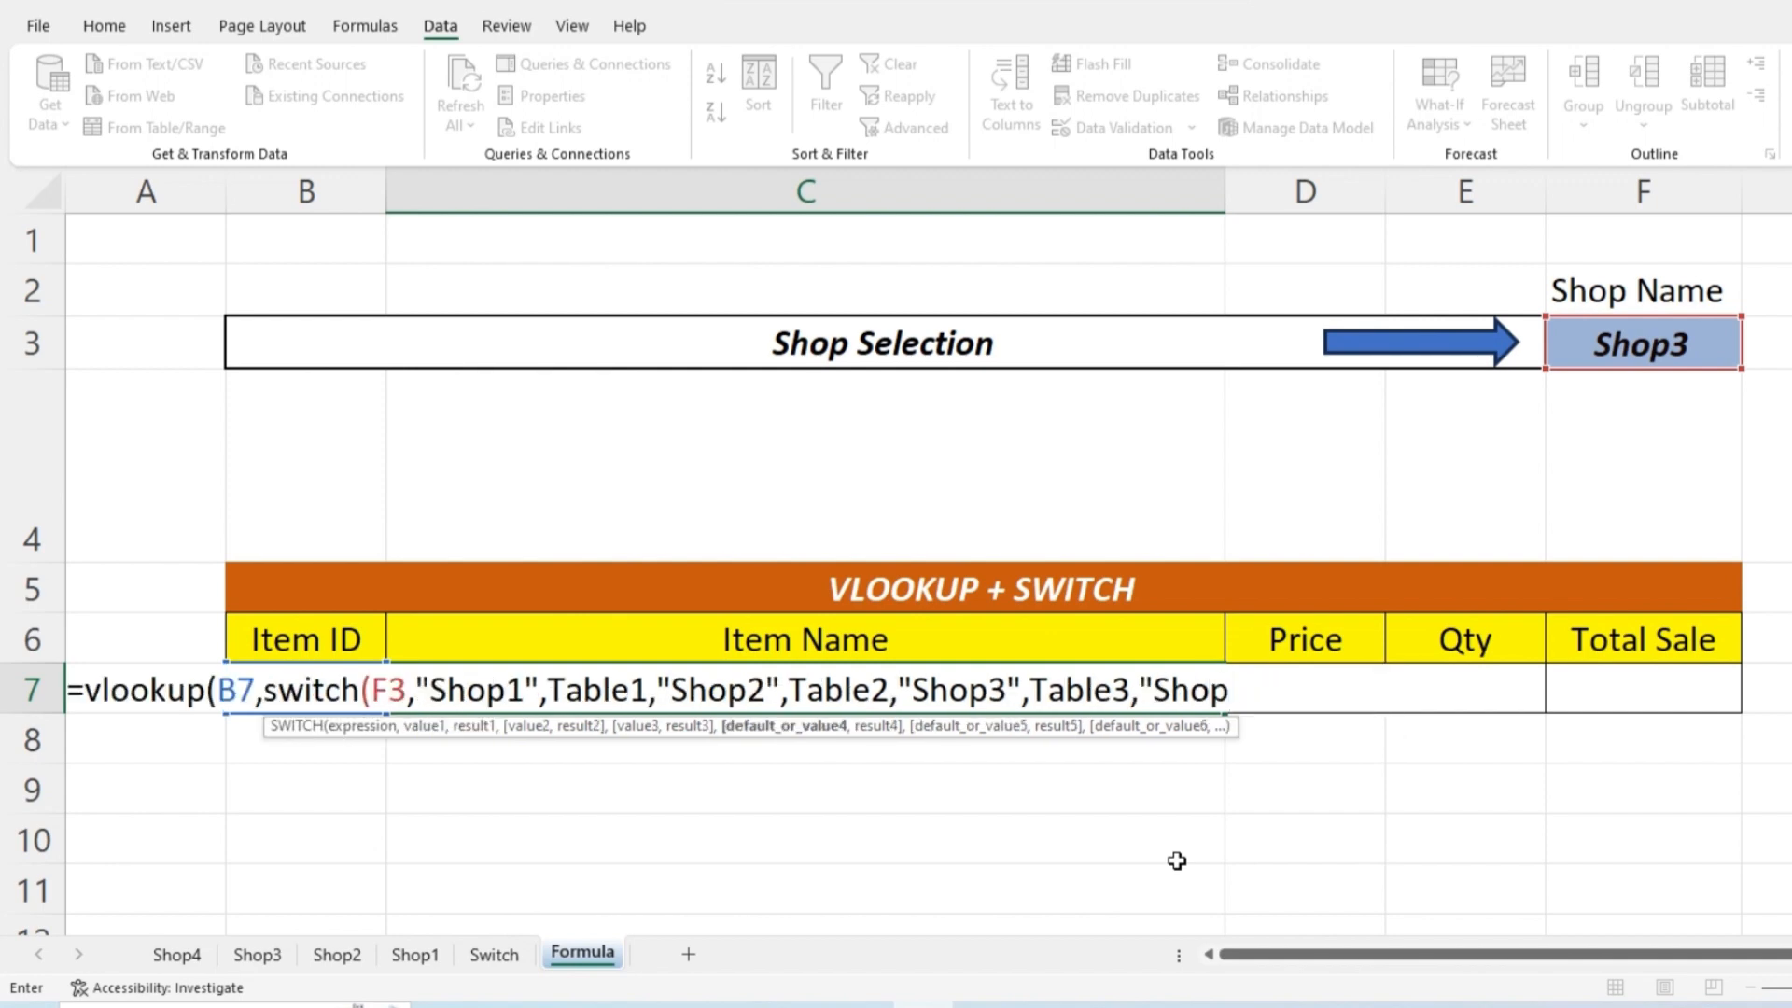
type("4\"")
type(",")
type("Tabl")
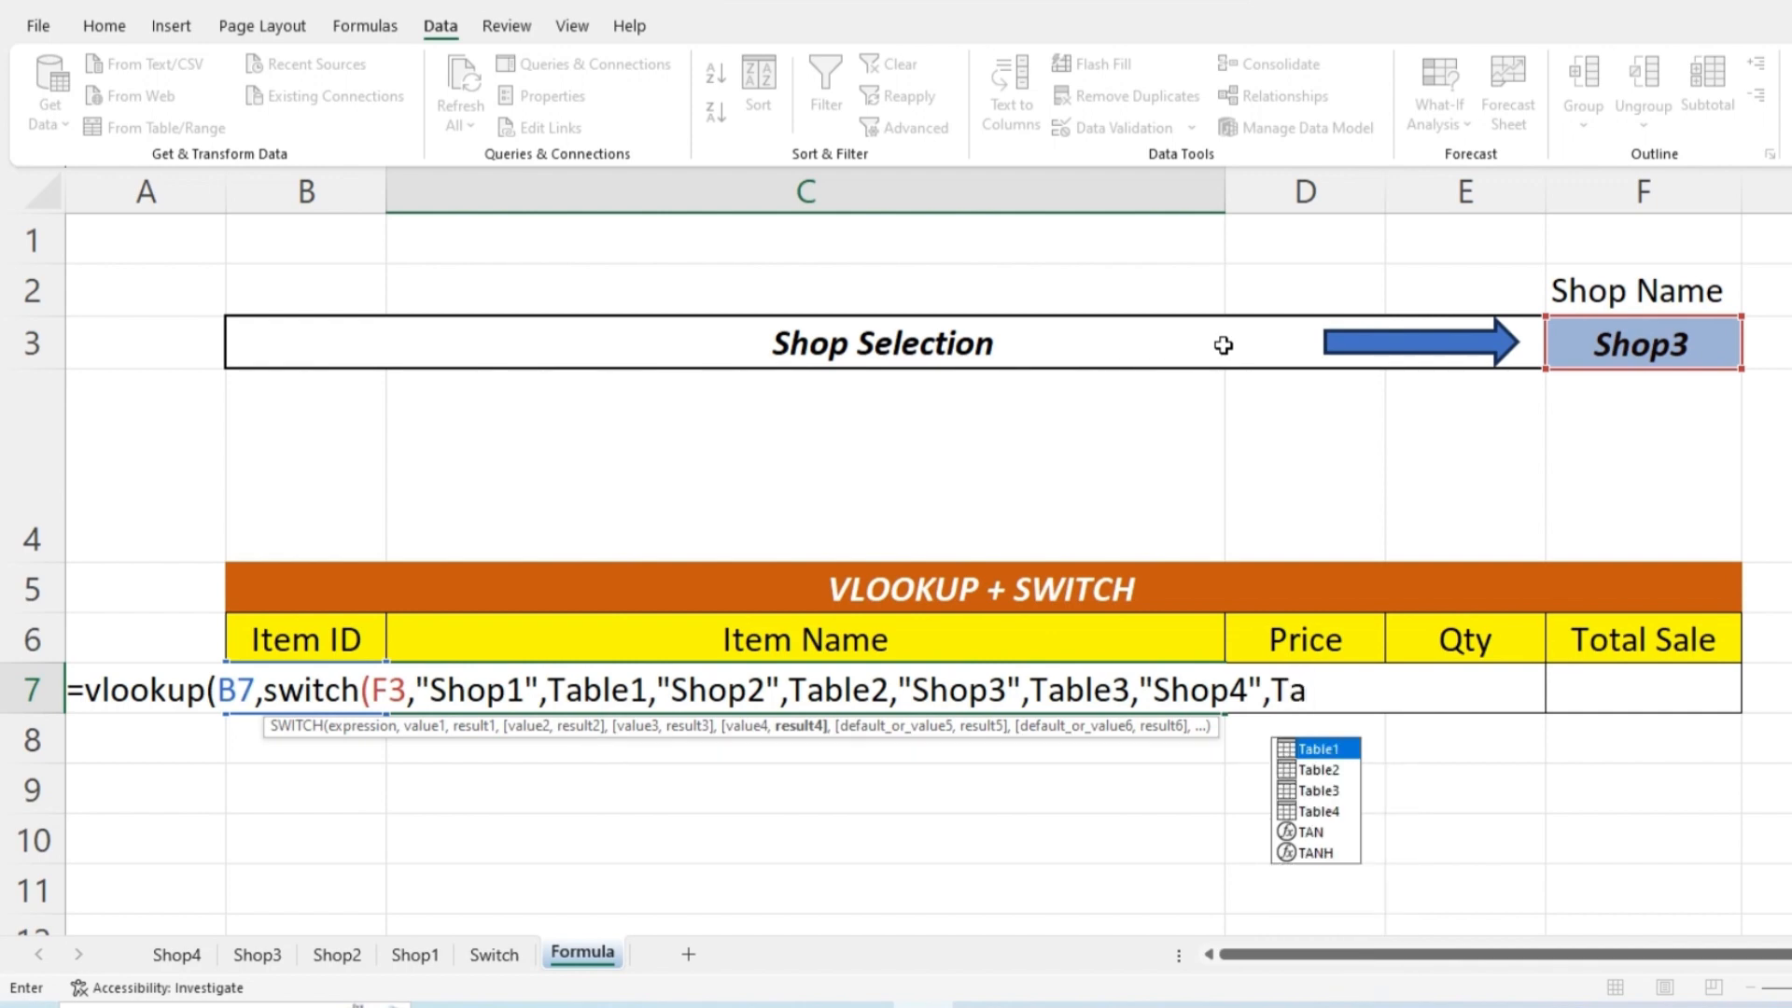
type("e4")
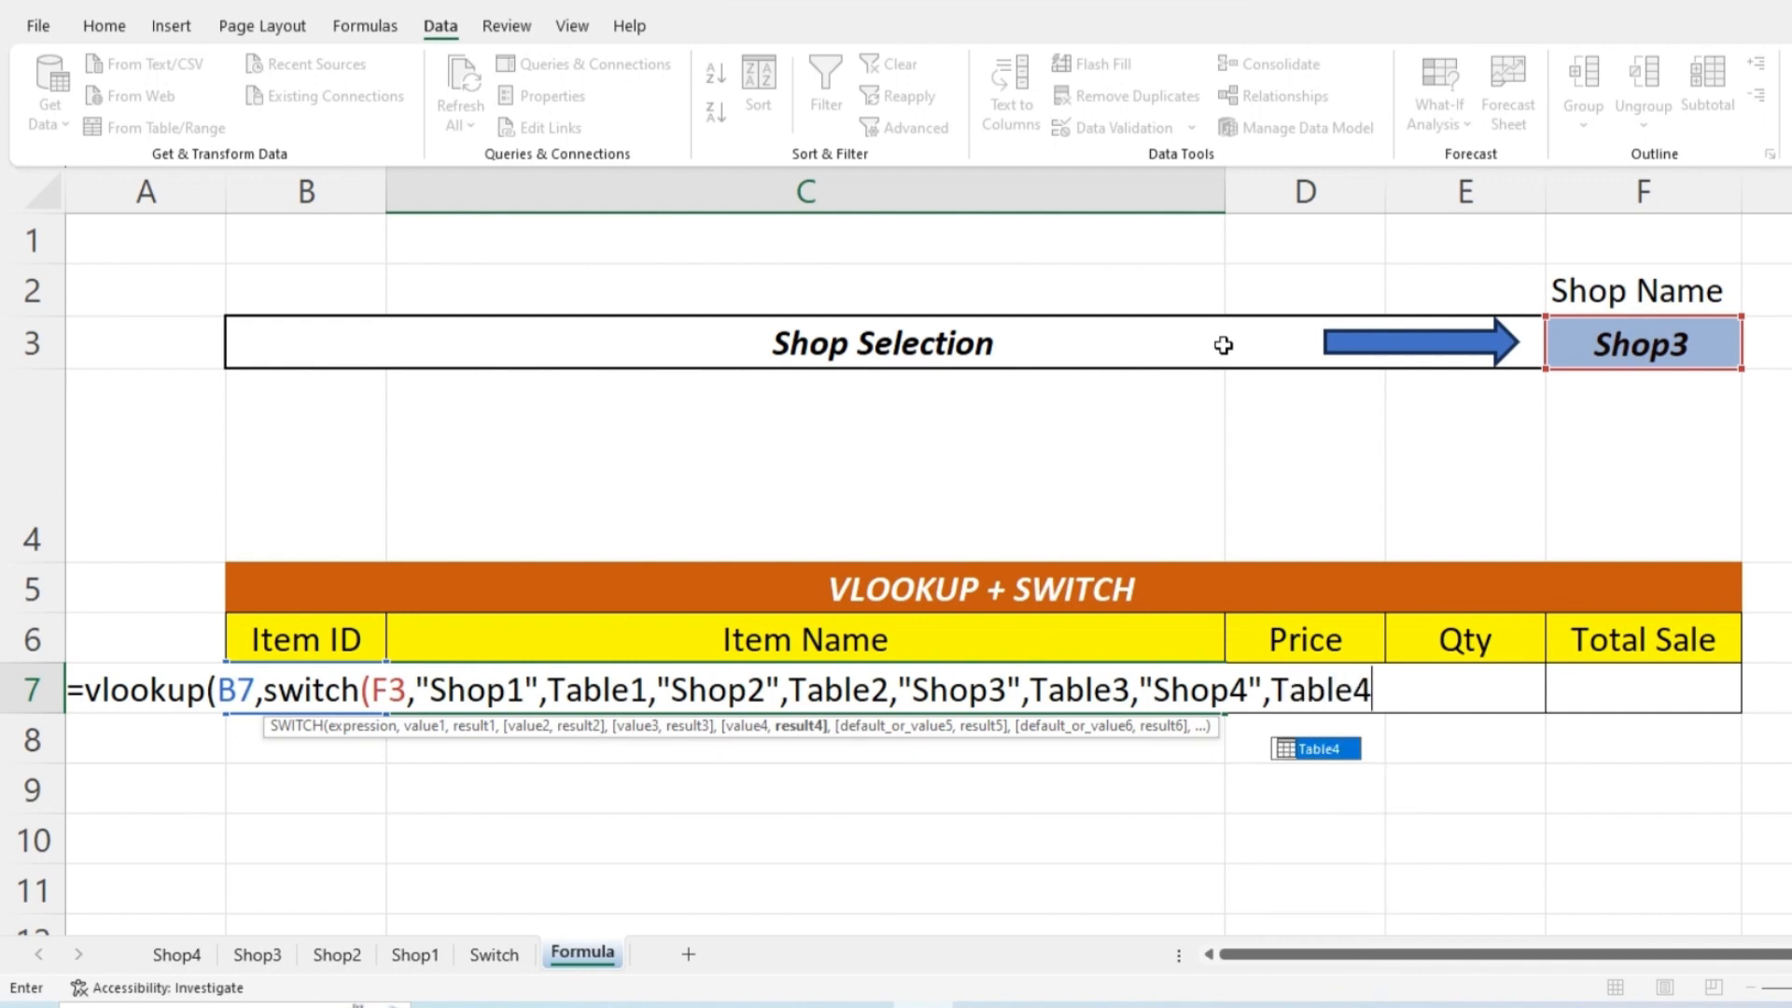
type(")")
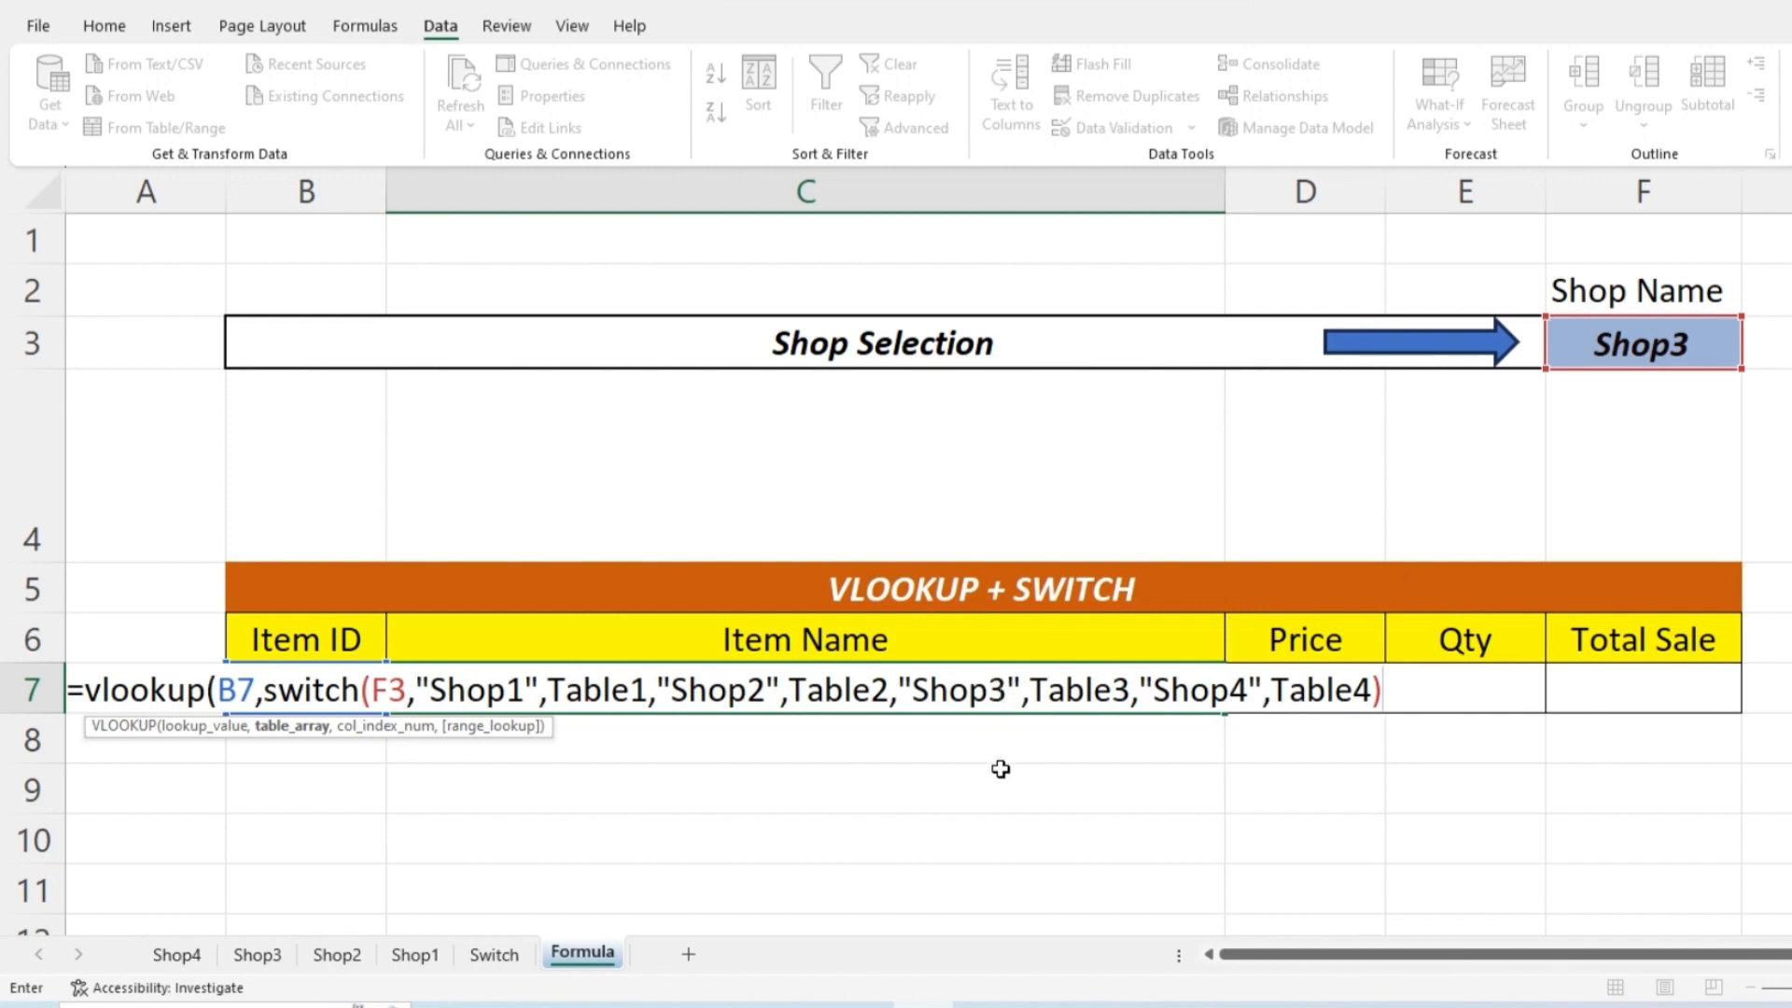
Step: Complete the VLOOKUP in C7 with column index 2 and range lookup 0, and enter the formula
type(",2")
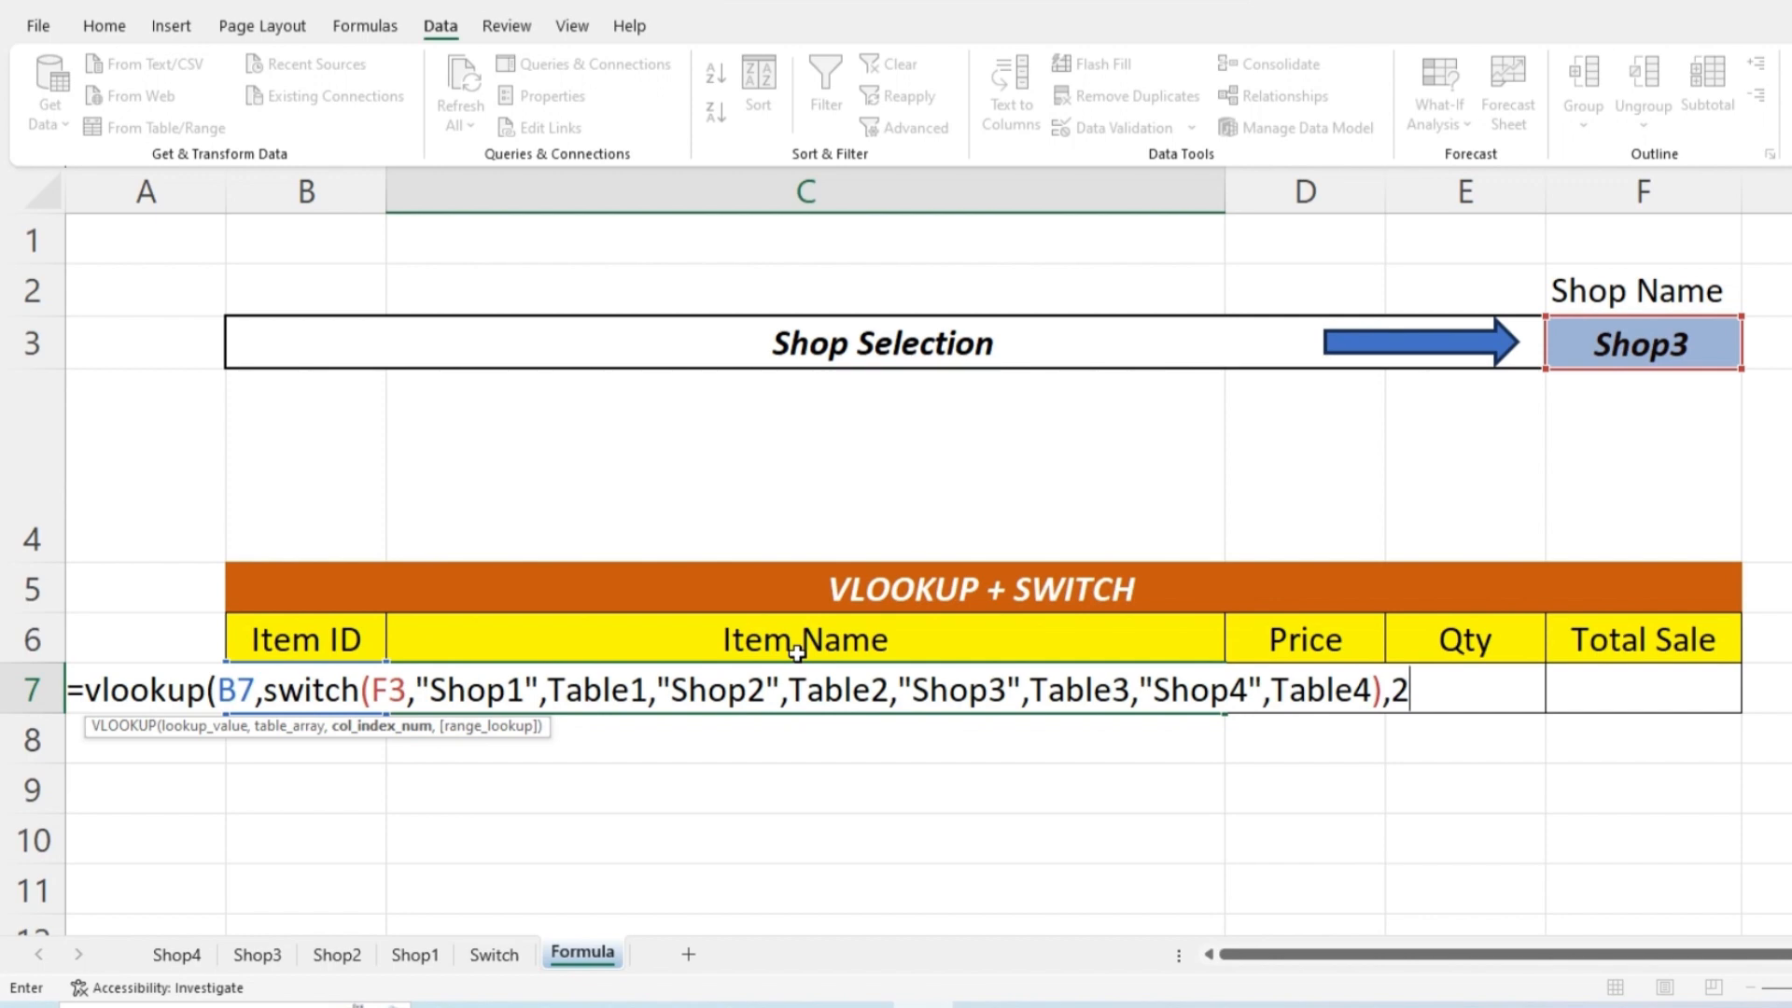
type(",")
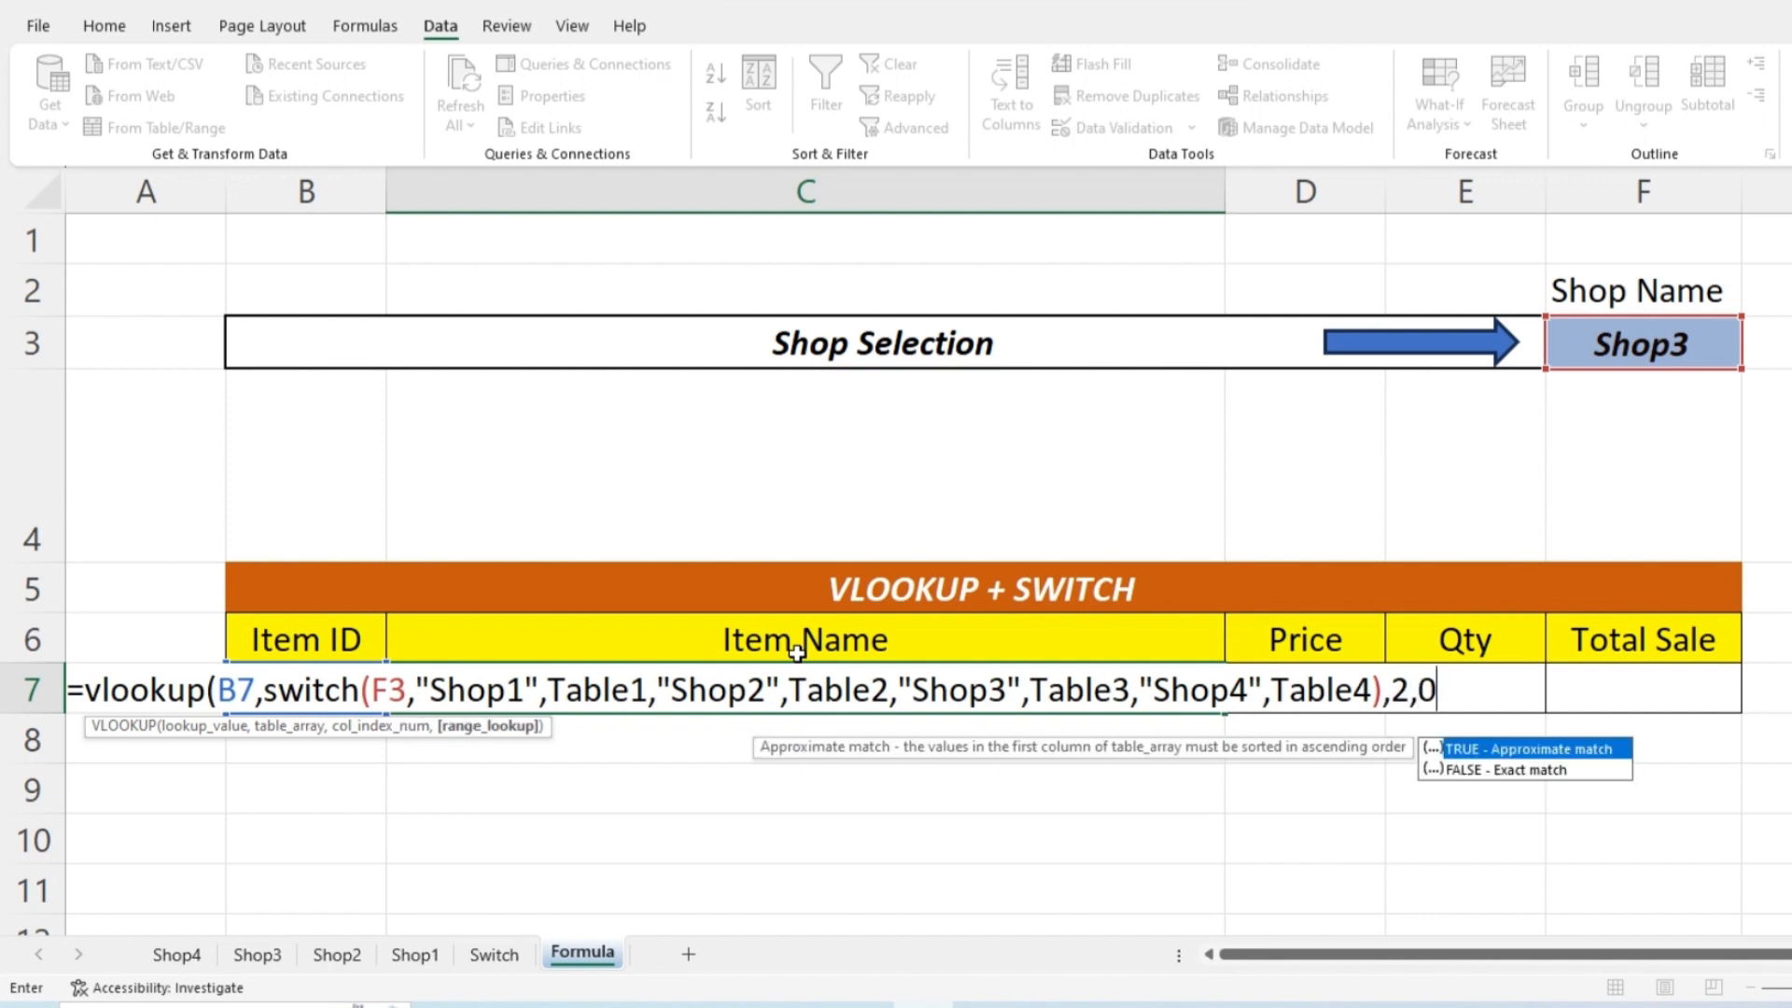
type("0)")
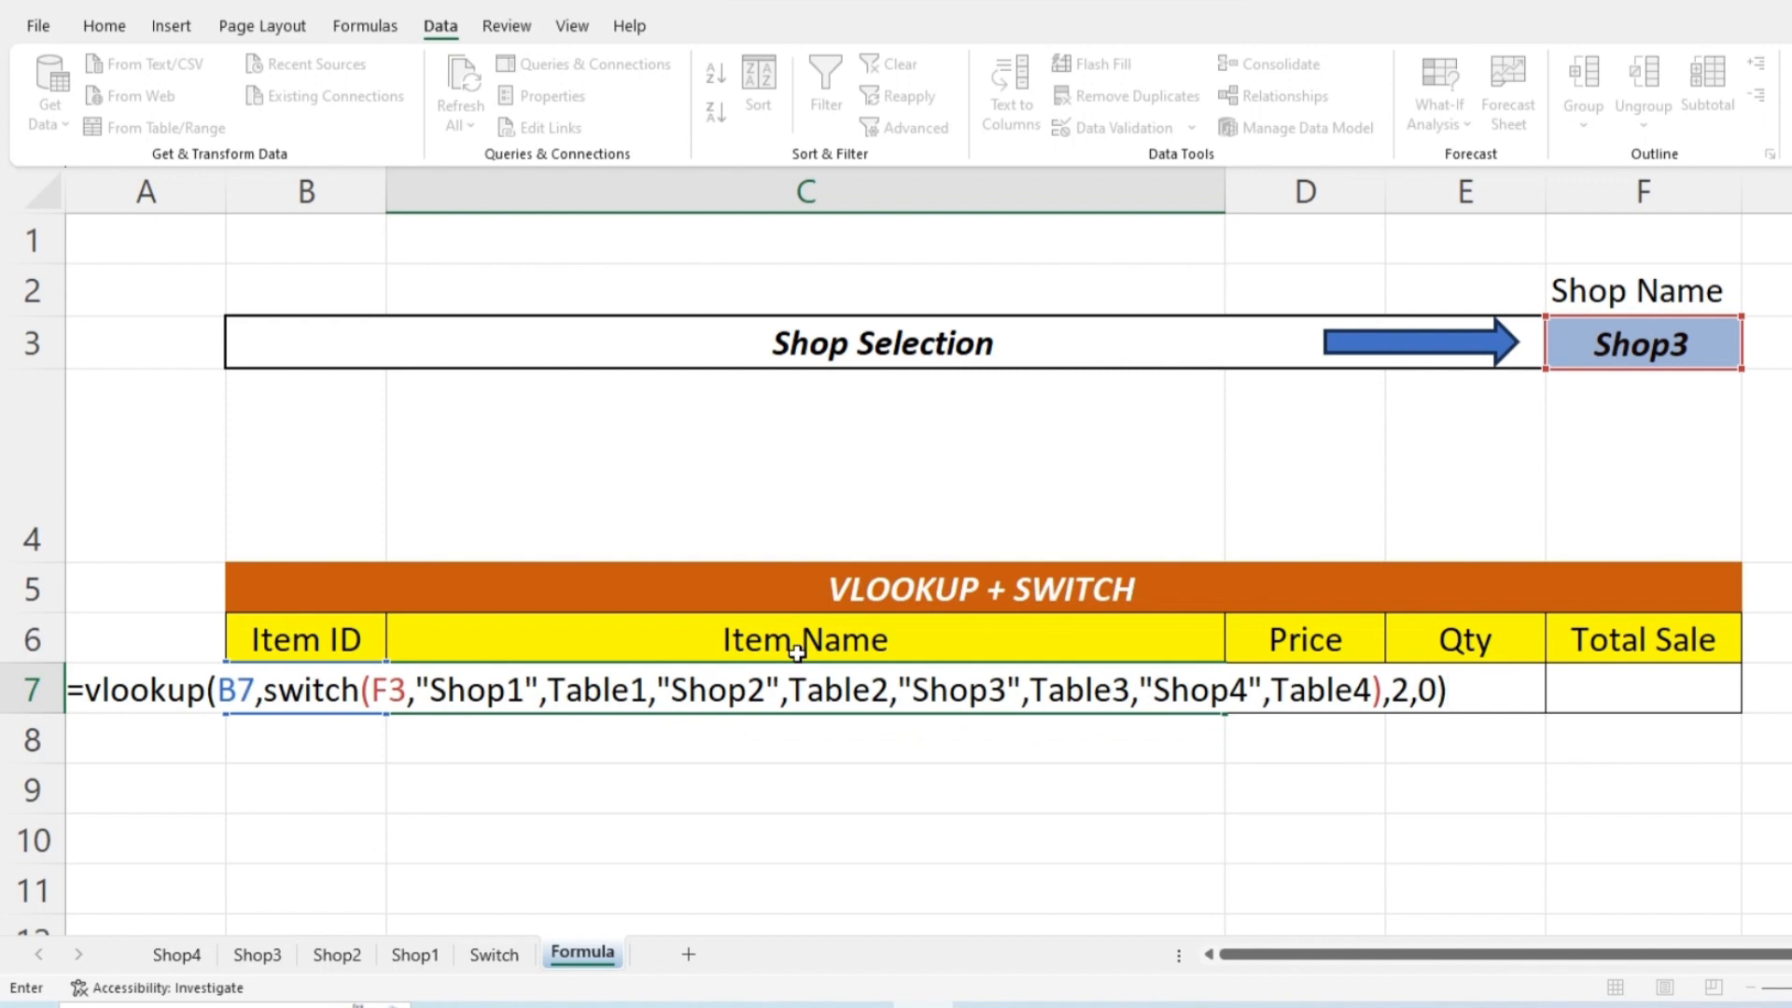
left_click_drag(1483, 692, 68, 695)
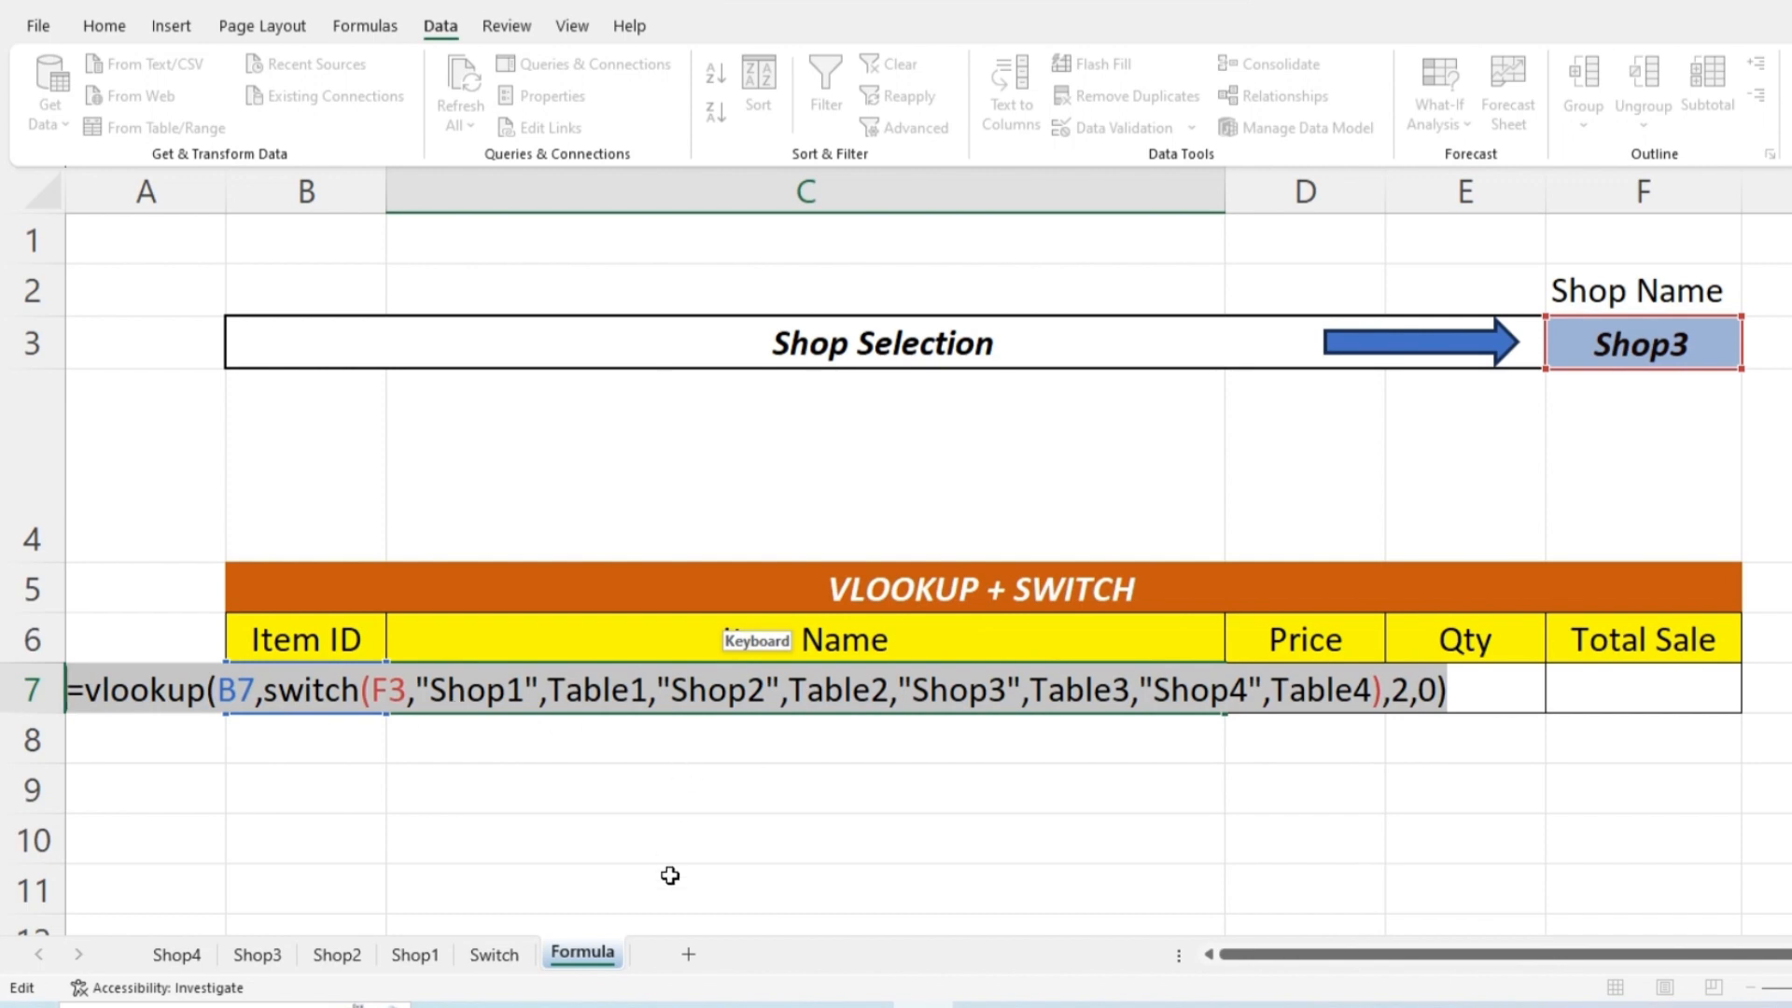
key("Return")
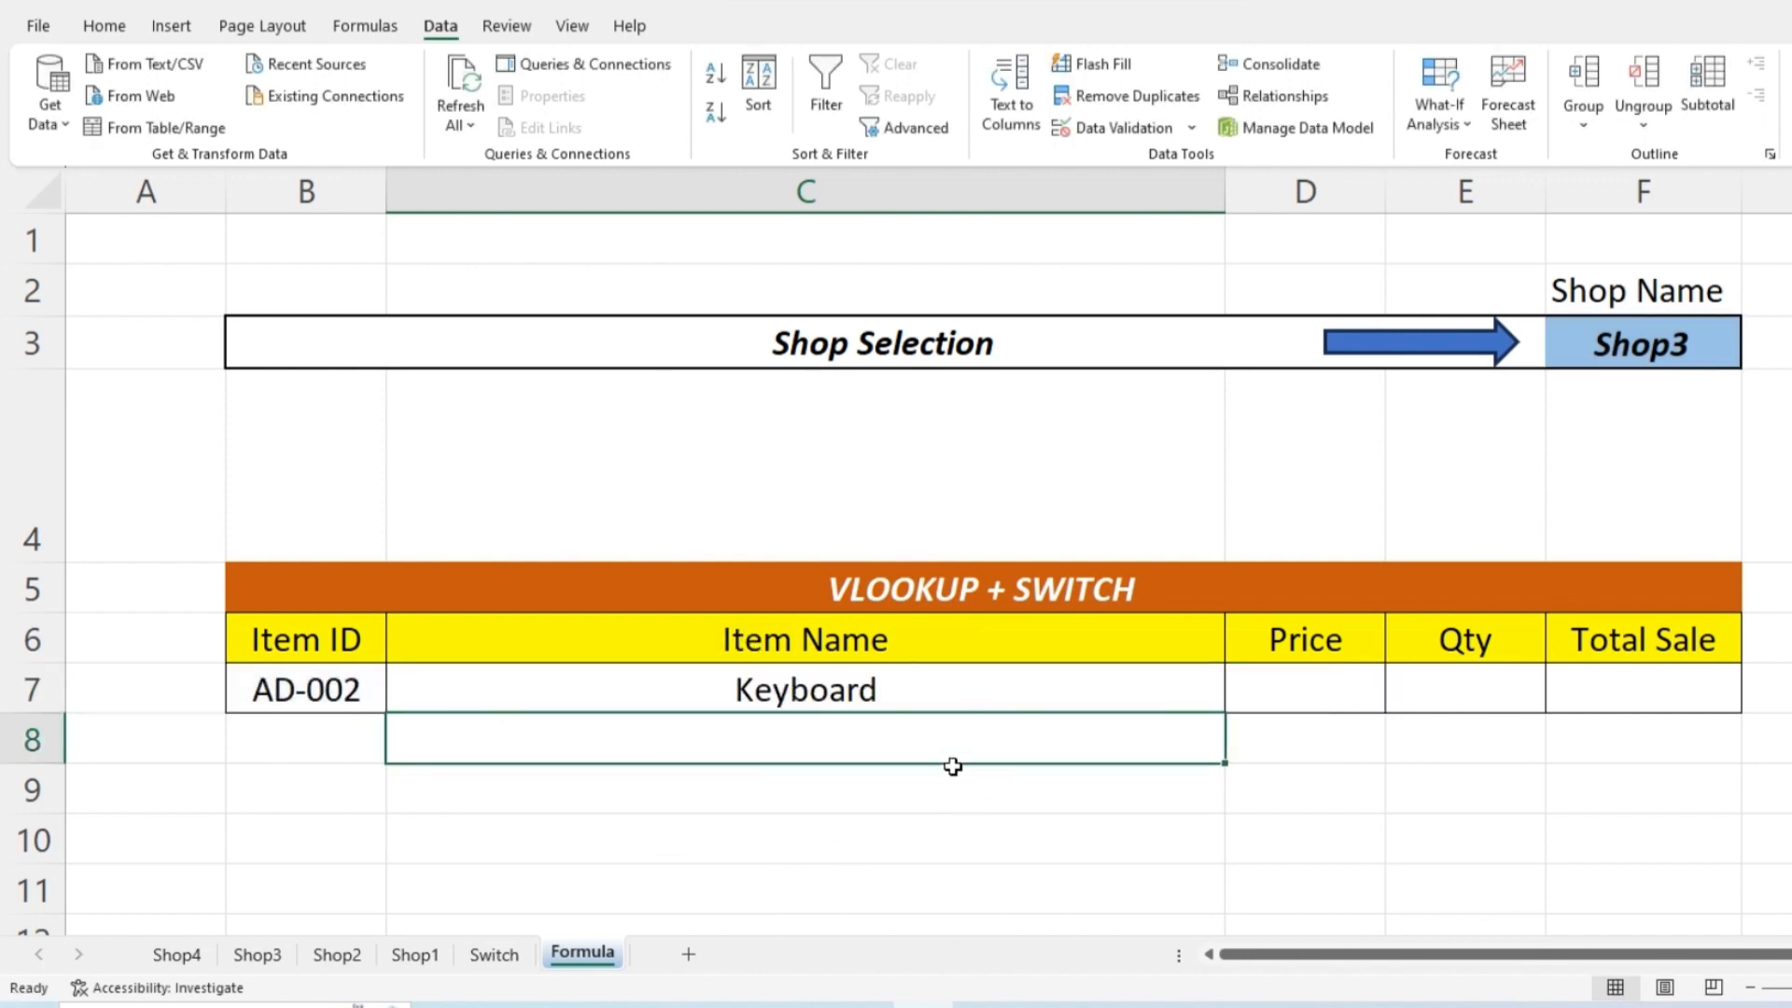
left_click(863, 692)
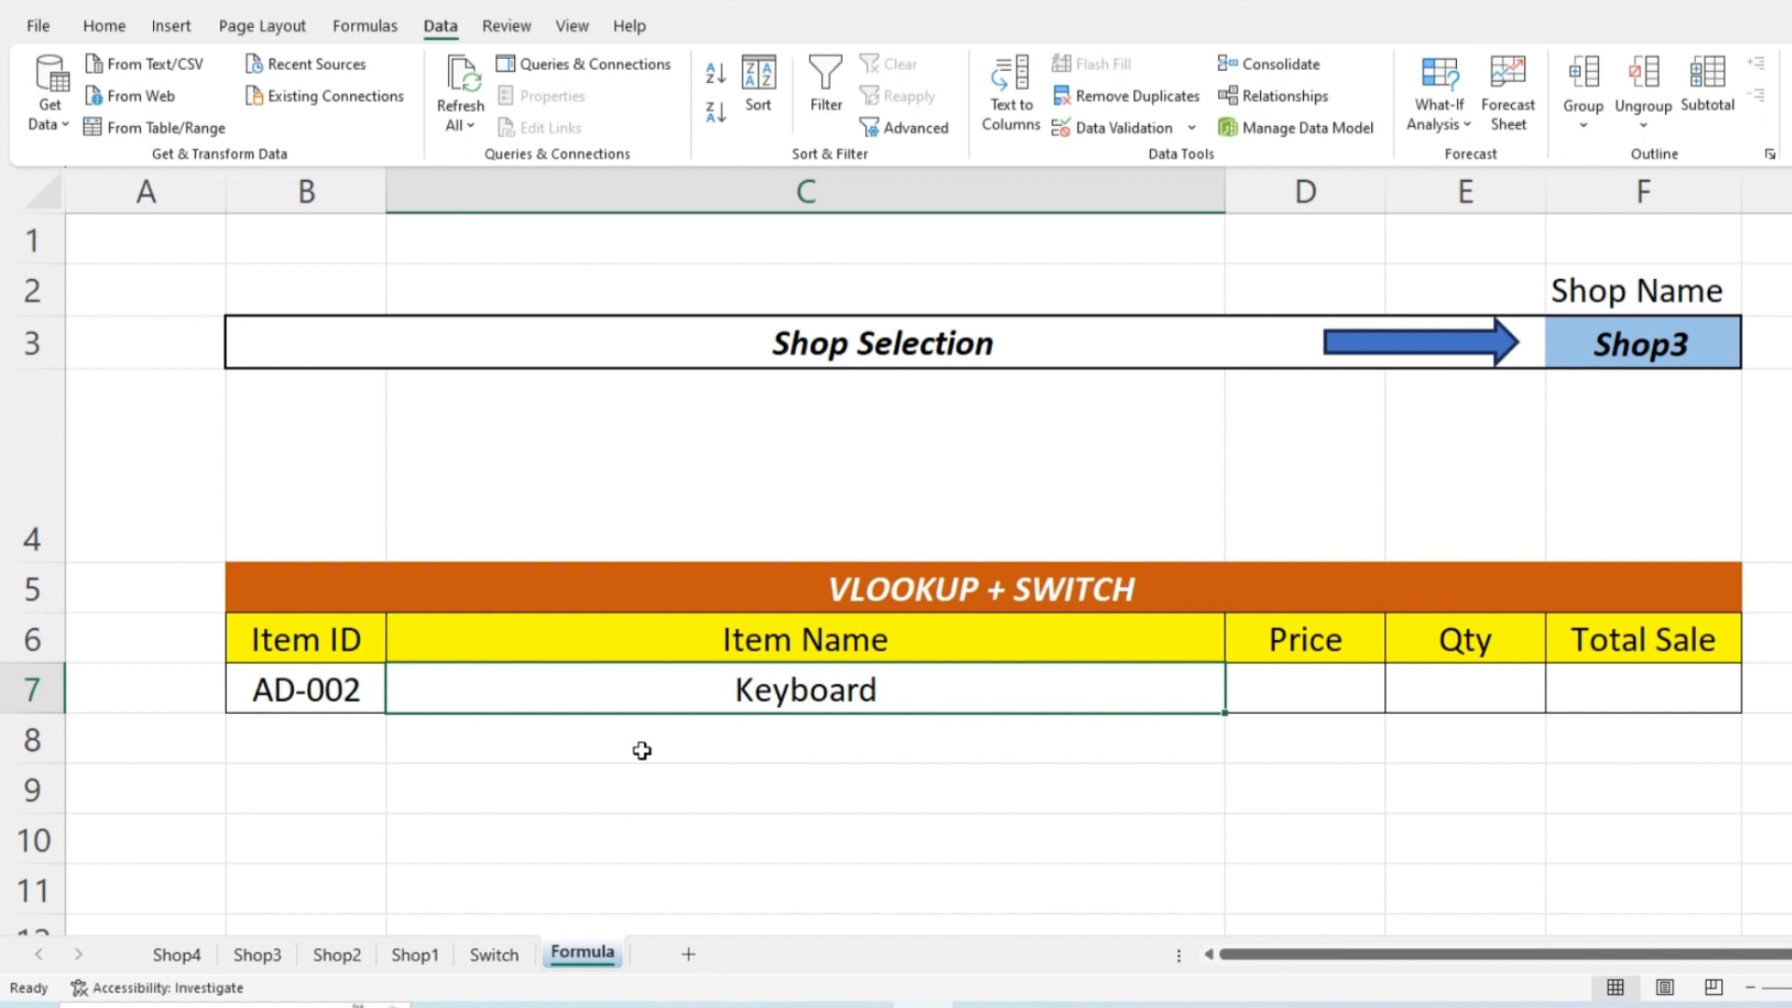
left_click(338, 684)
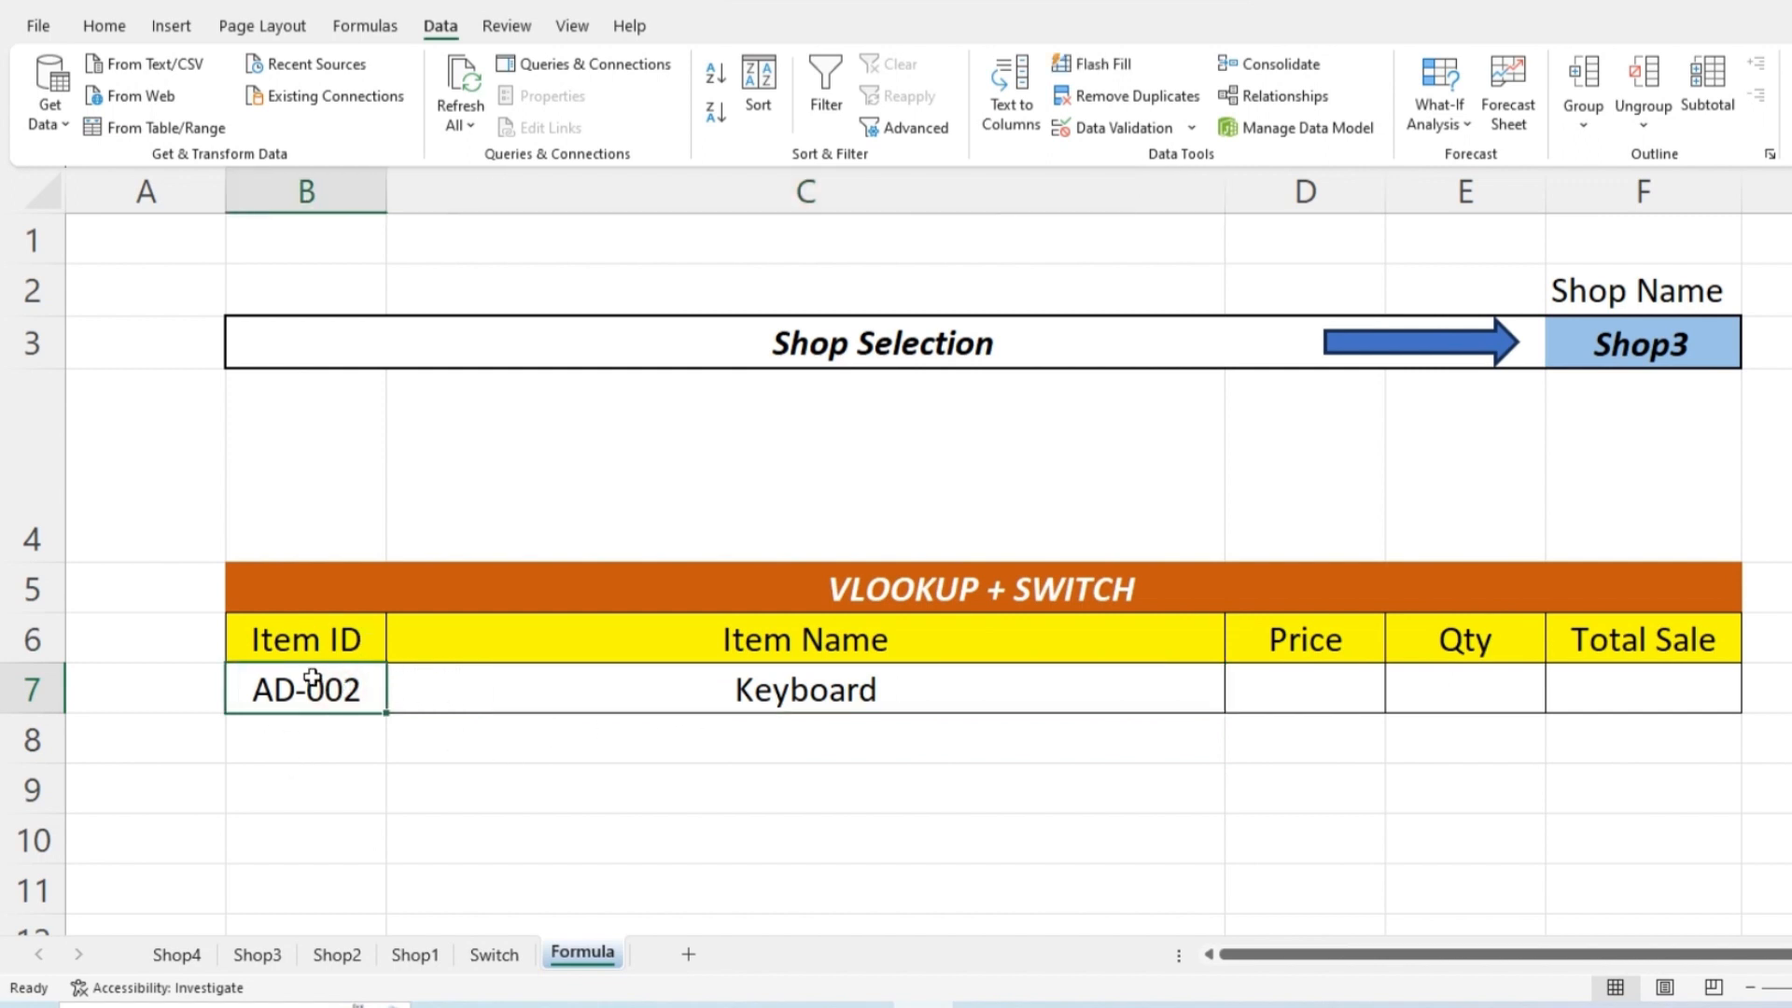
left_click(1670, 346)
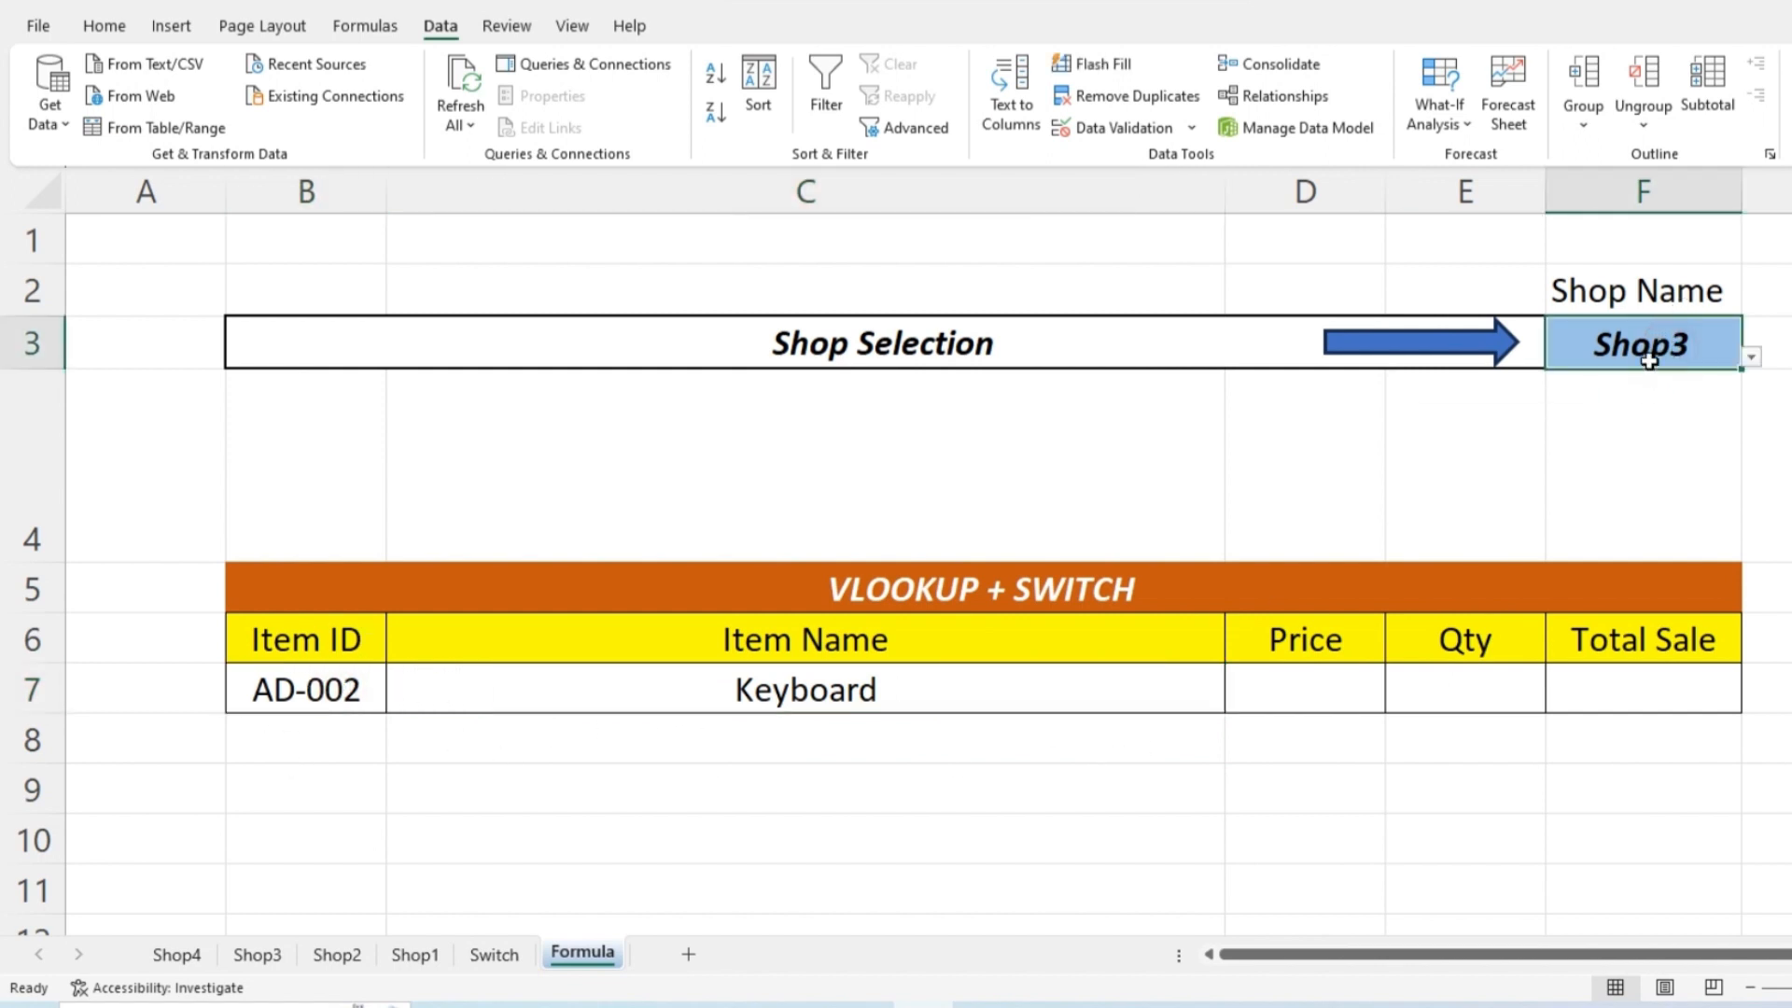
Step: Make the B7 and F3 references in the C7 formula absolute as $B$7 and $F$3
left_click(947, 690)
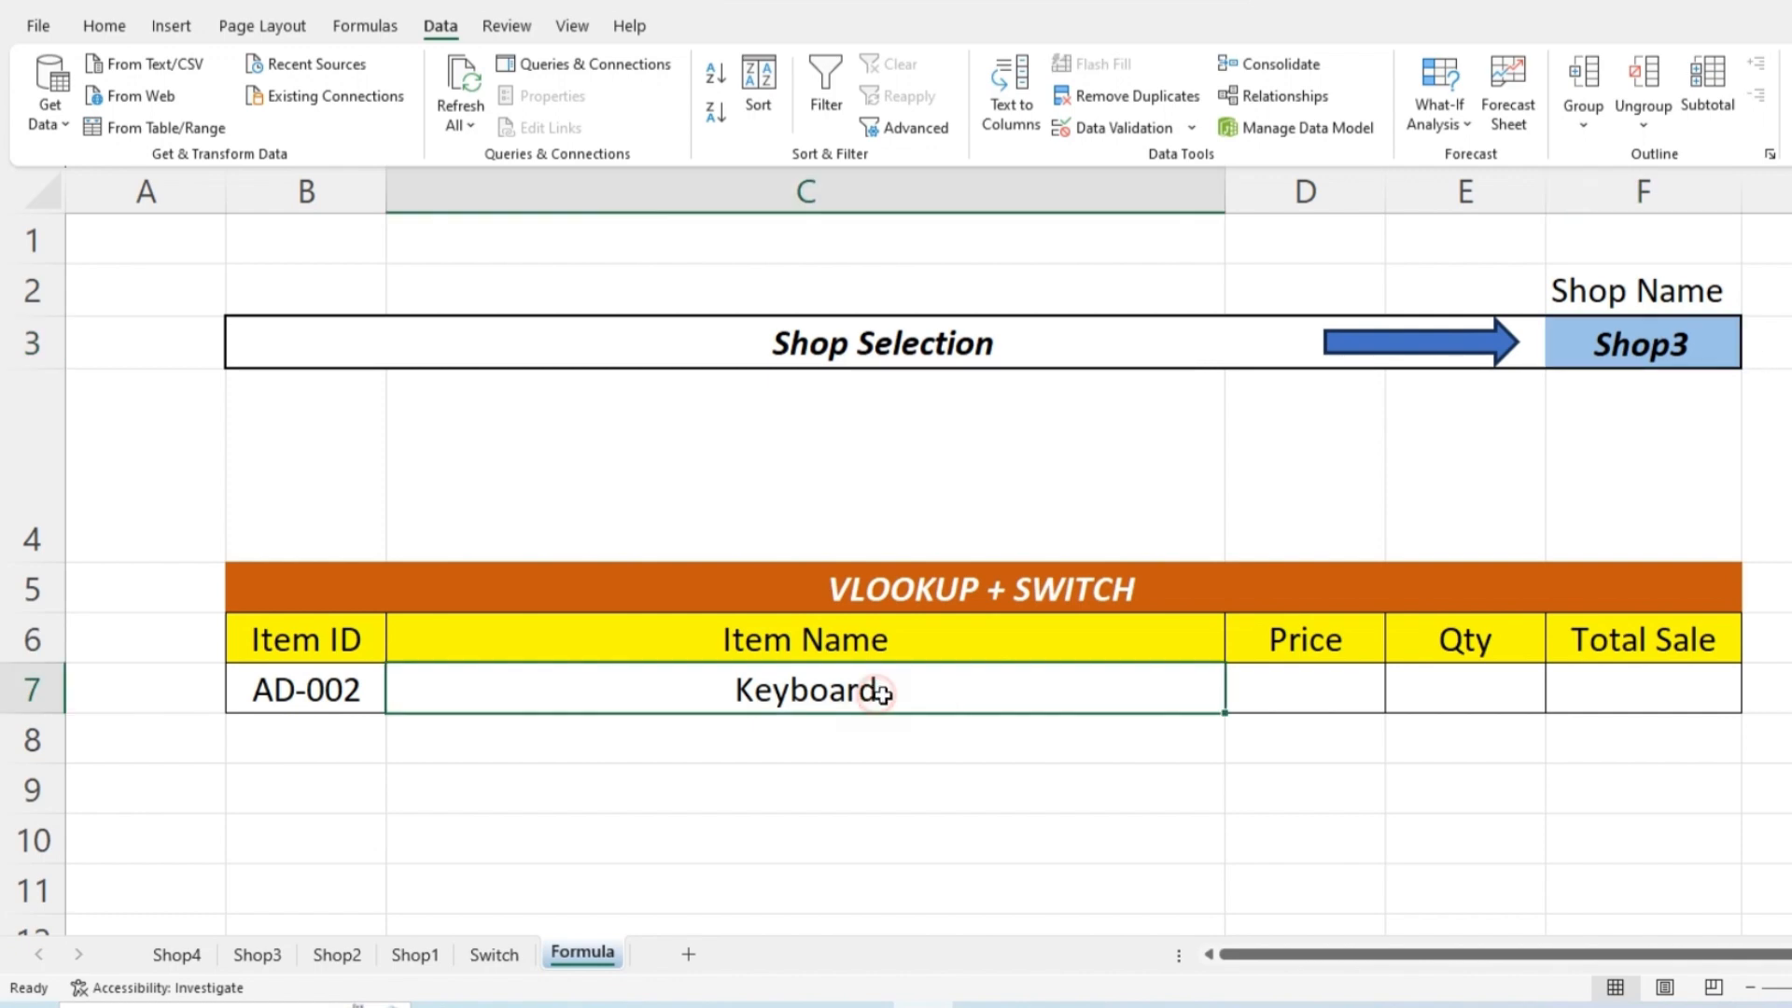
double_click(979, 694)
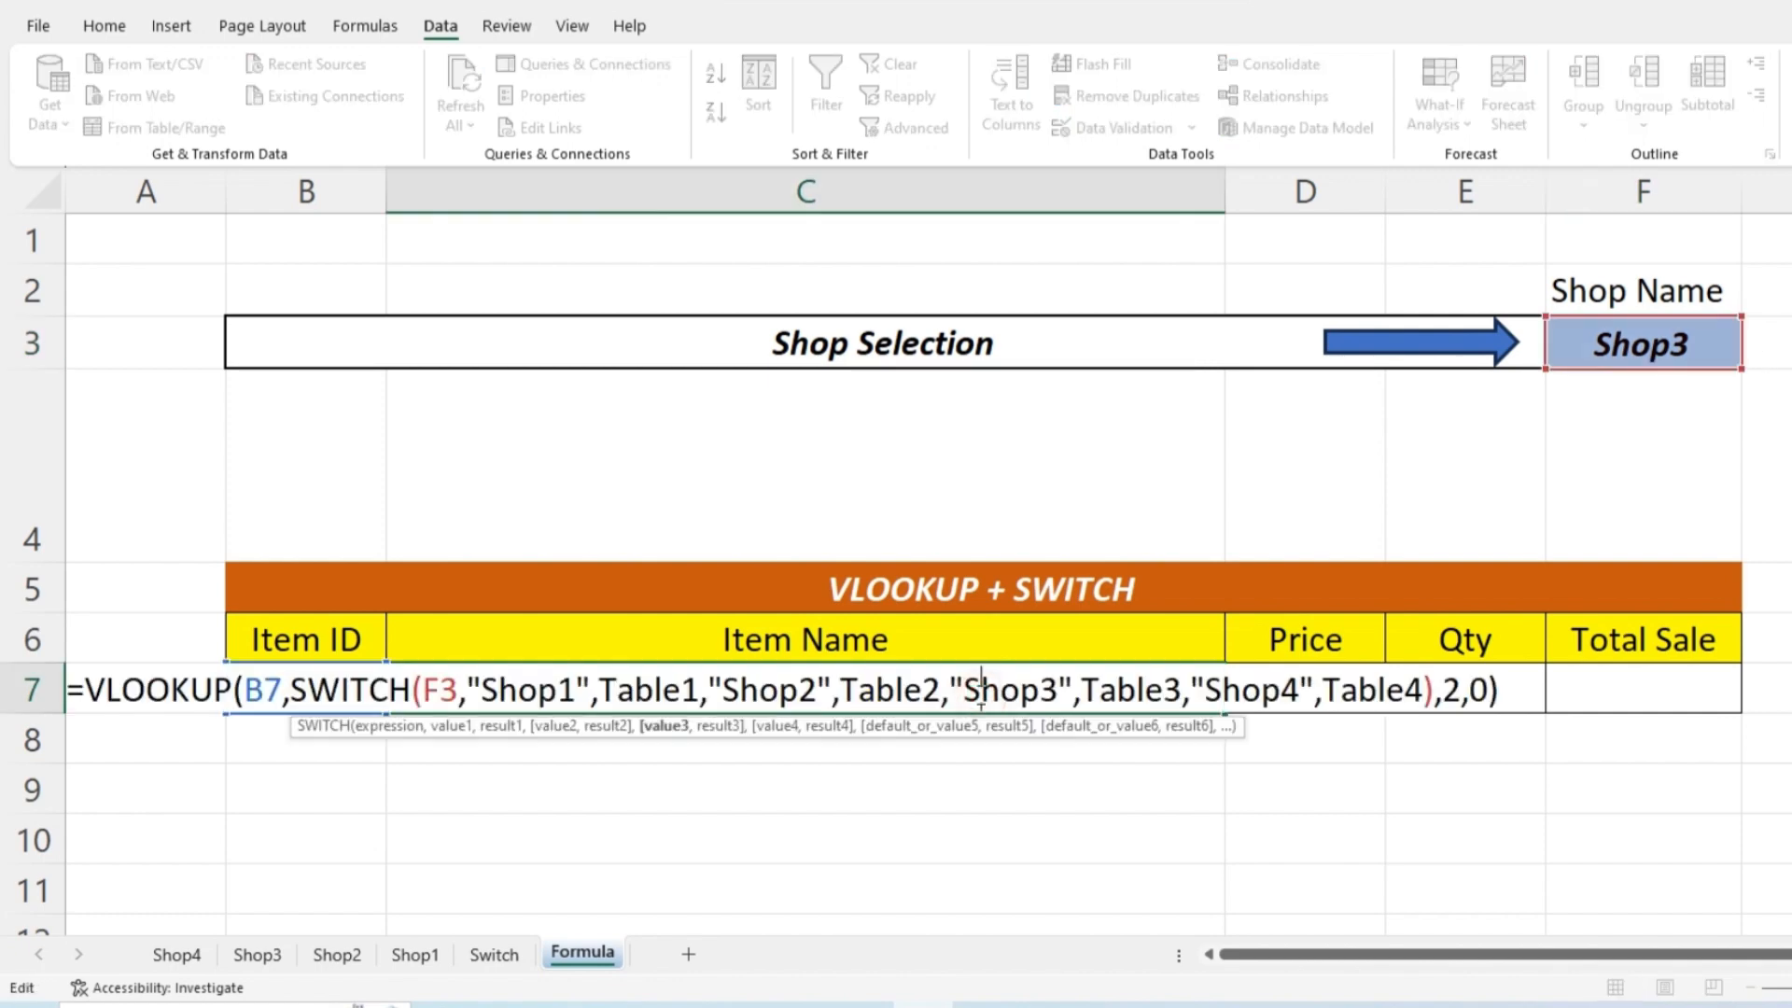
left_click(427, 690)
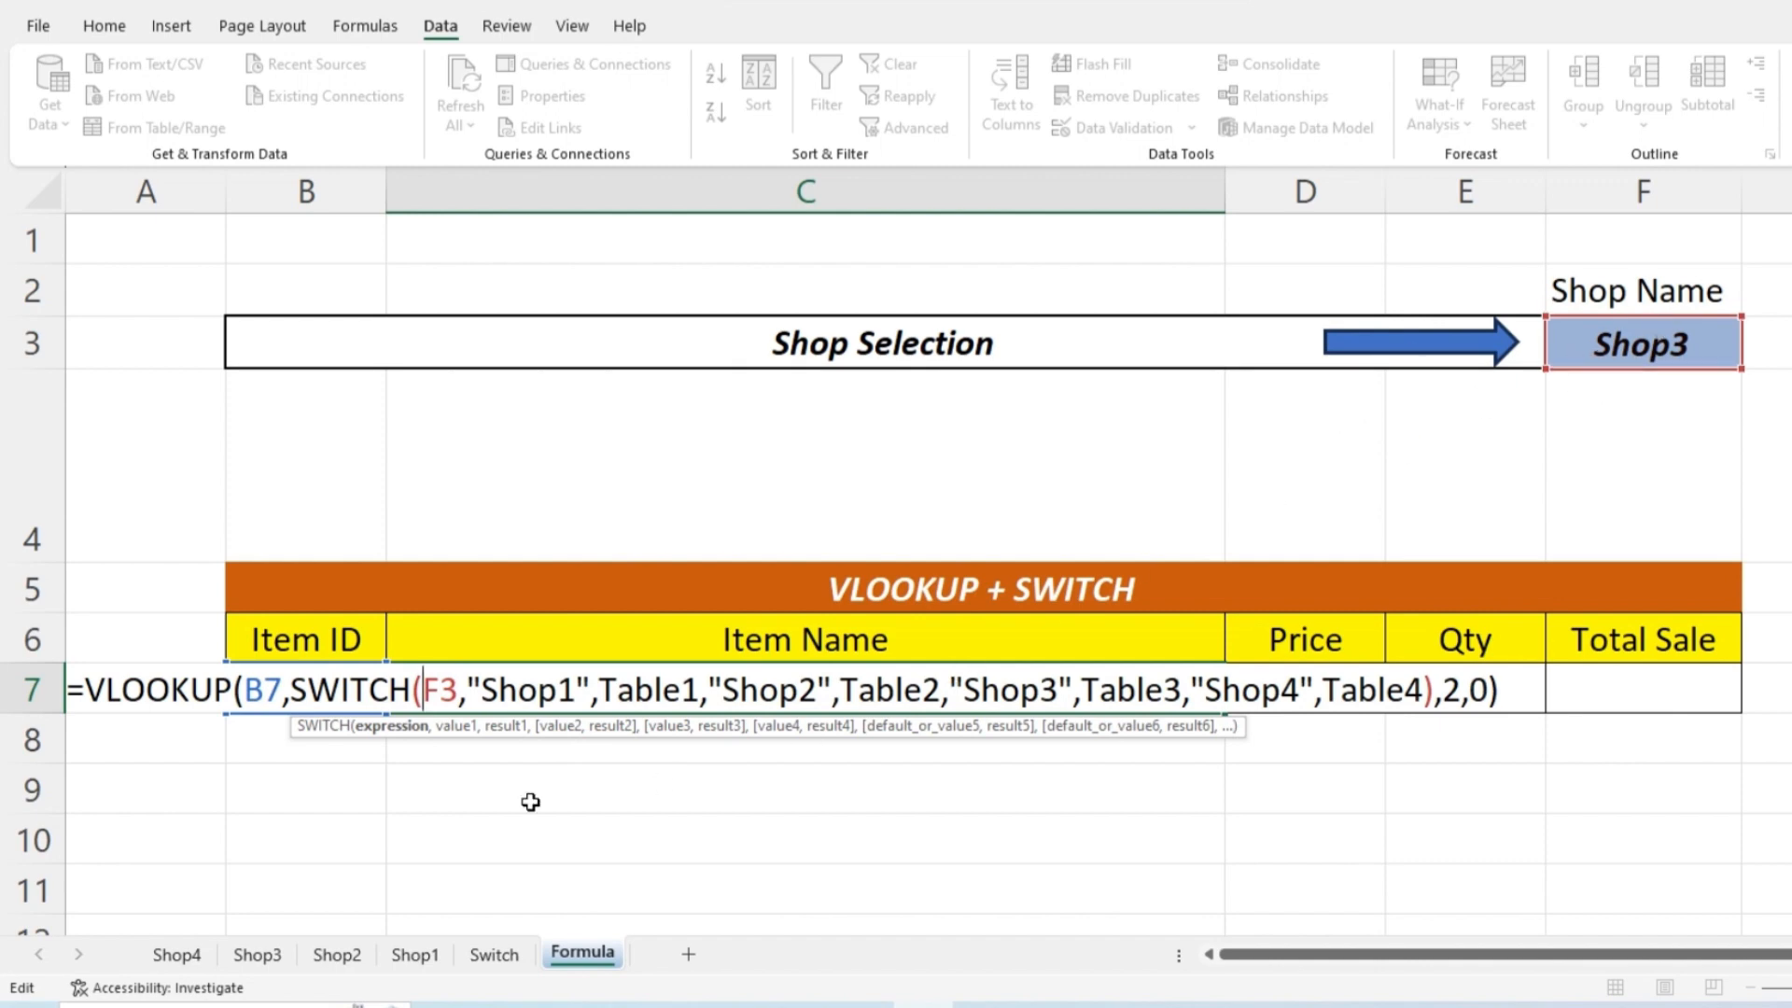
left_click(259, 692)
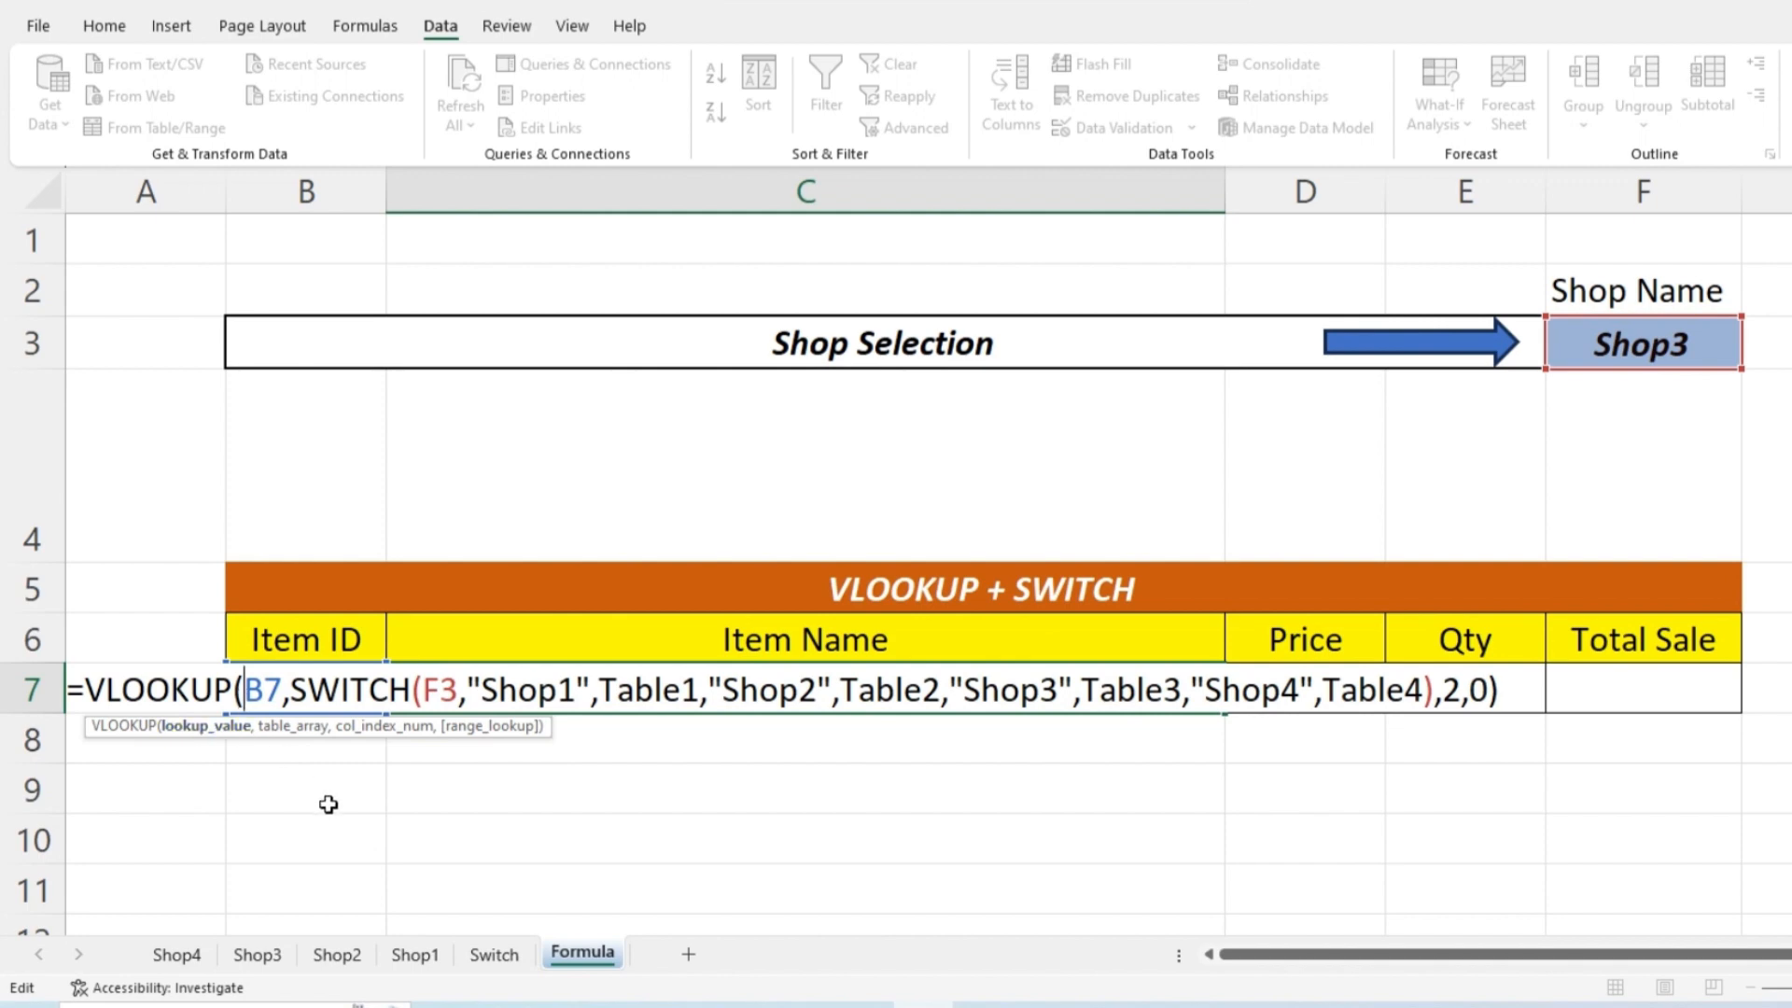
key("F4")
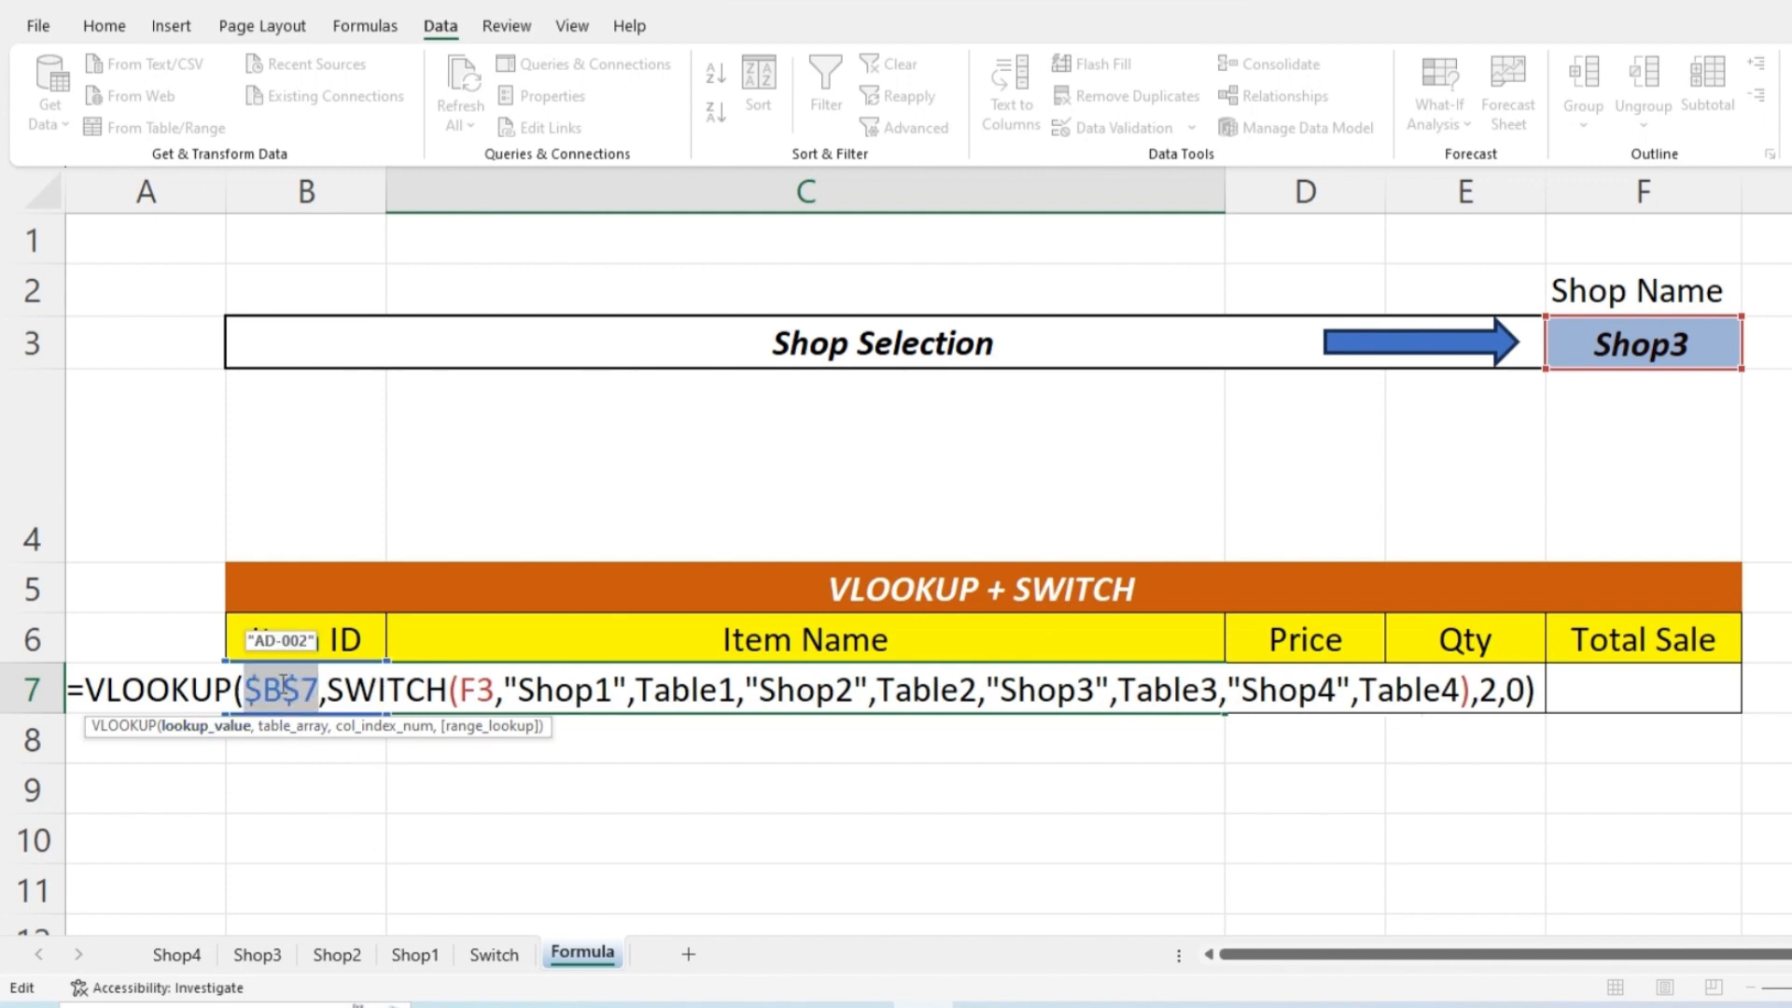
left_click(460, 685)
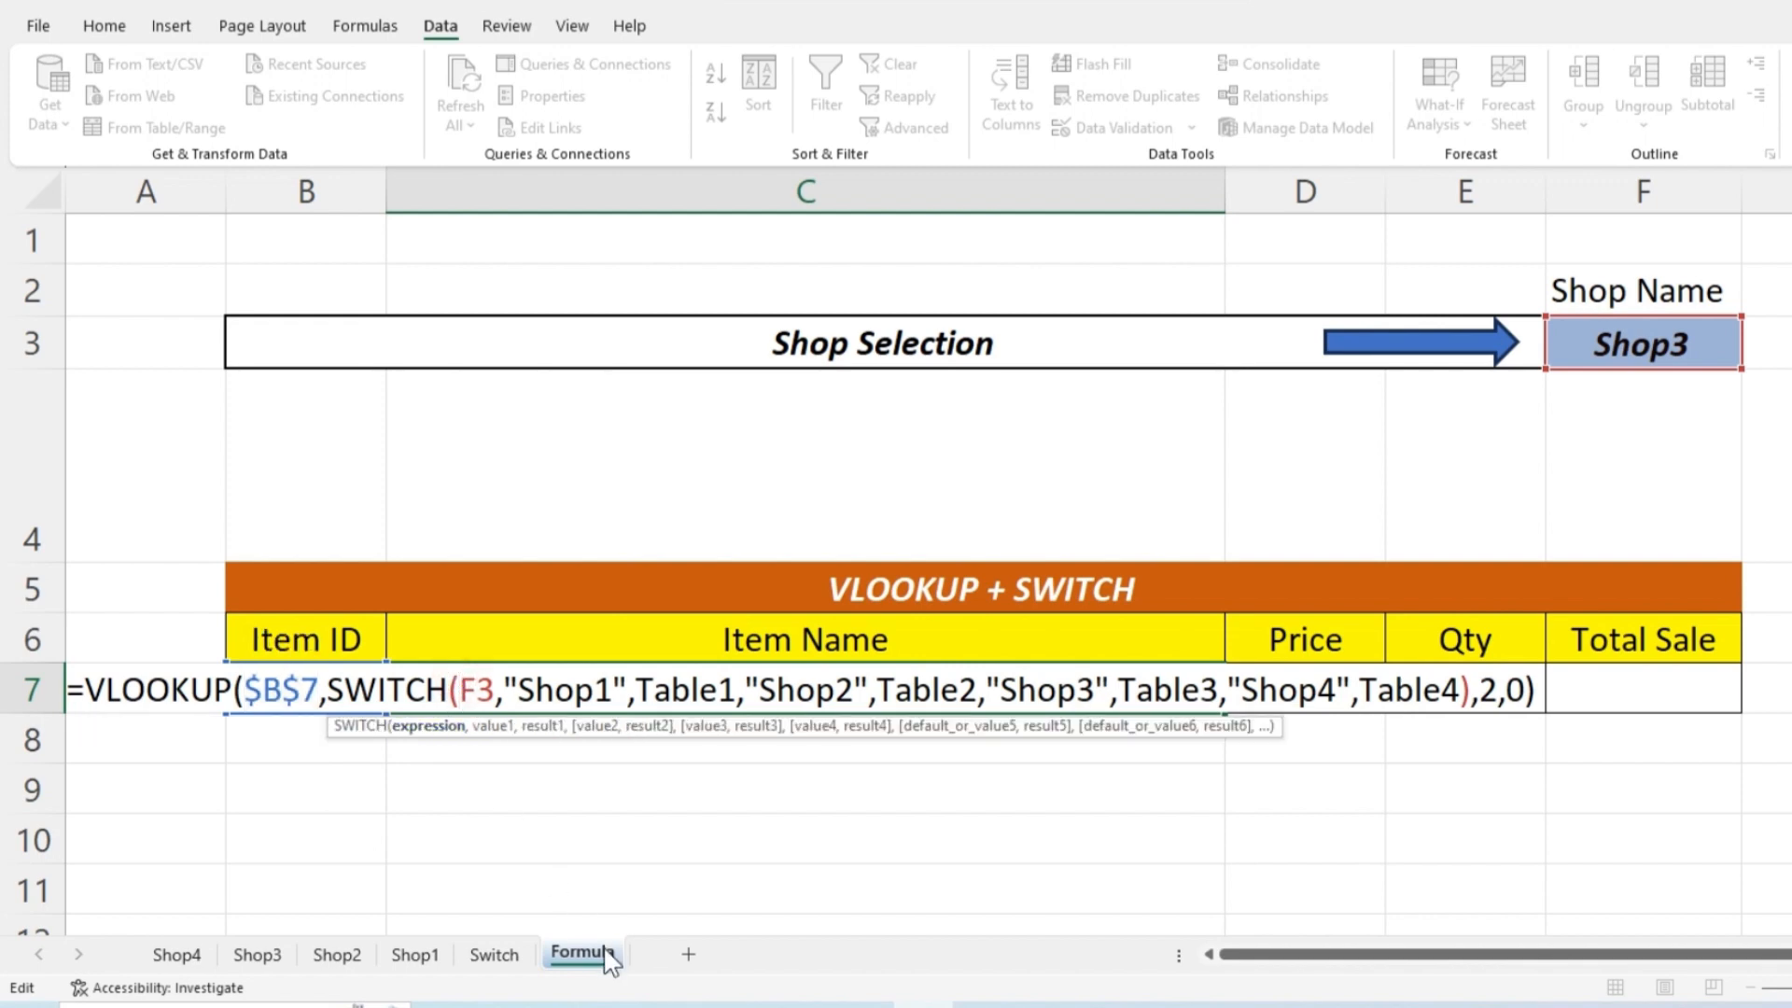
key("F4")
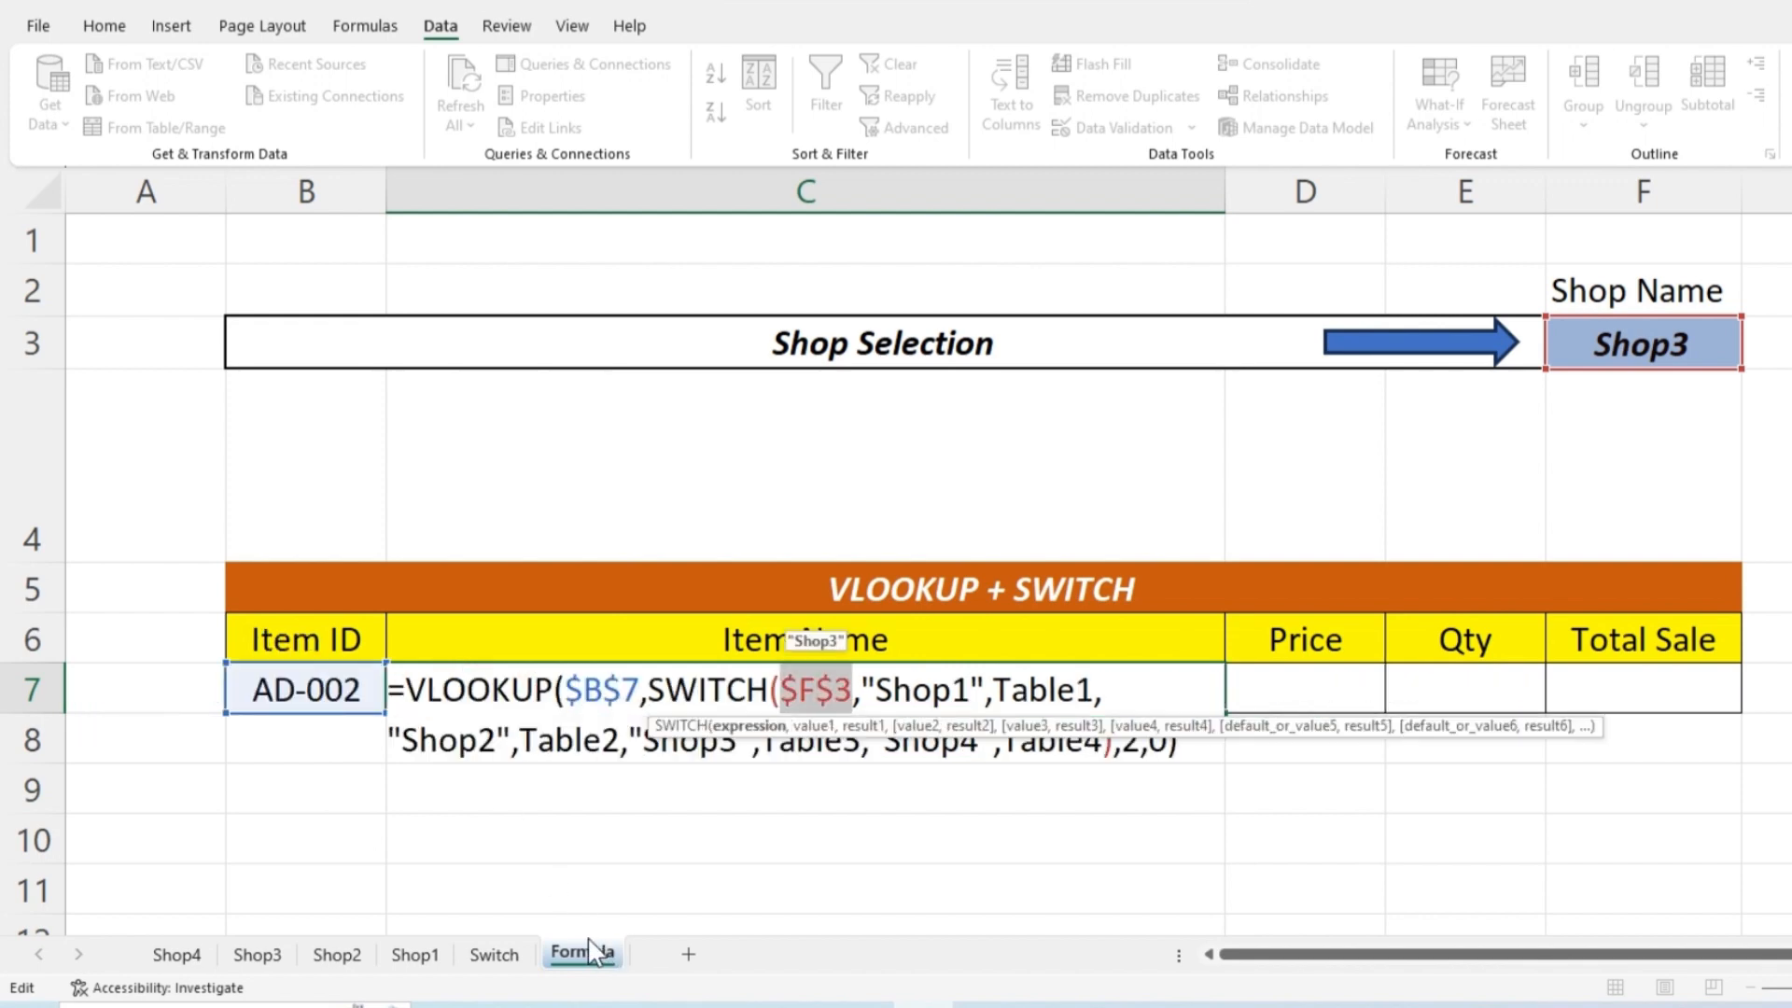
key("Return")
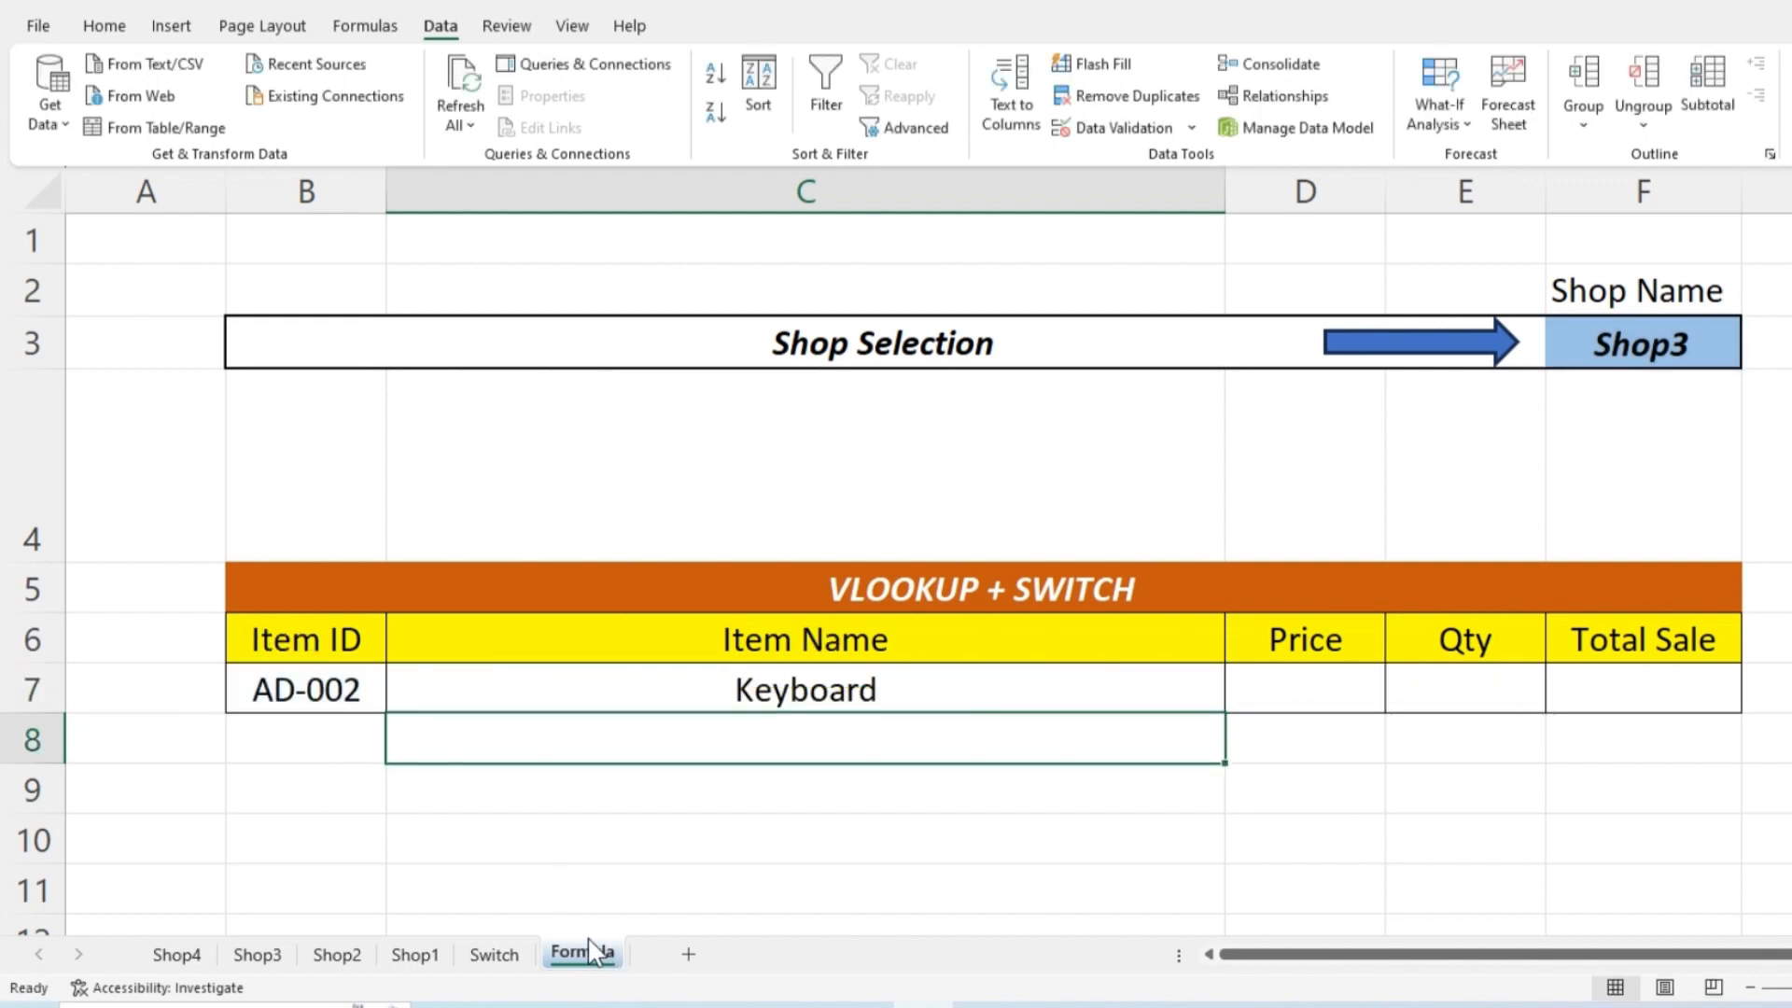
Step: Fill the Item Name formula from C7 across the Price, Qty and Total Sale cells D7:F7
left_click(1030, 706)
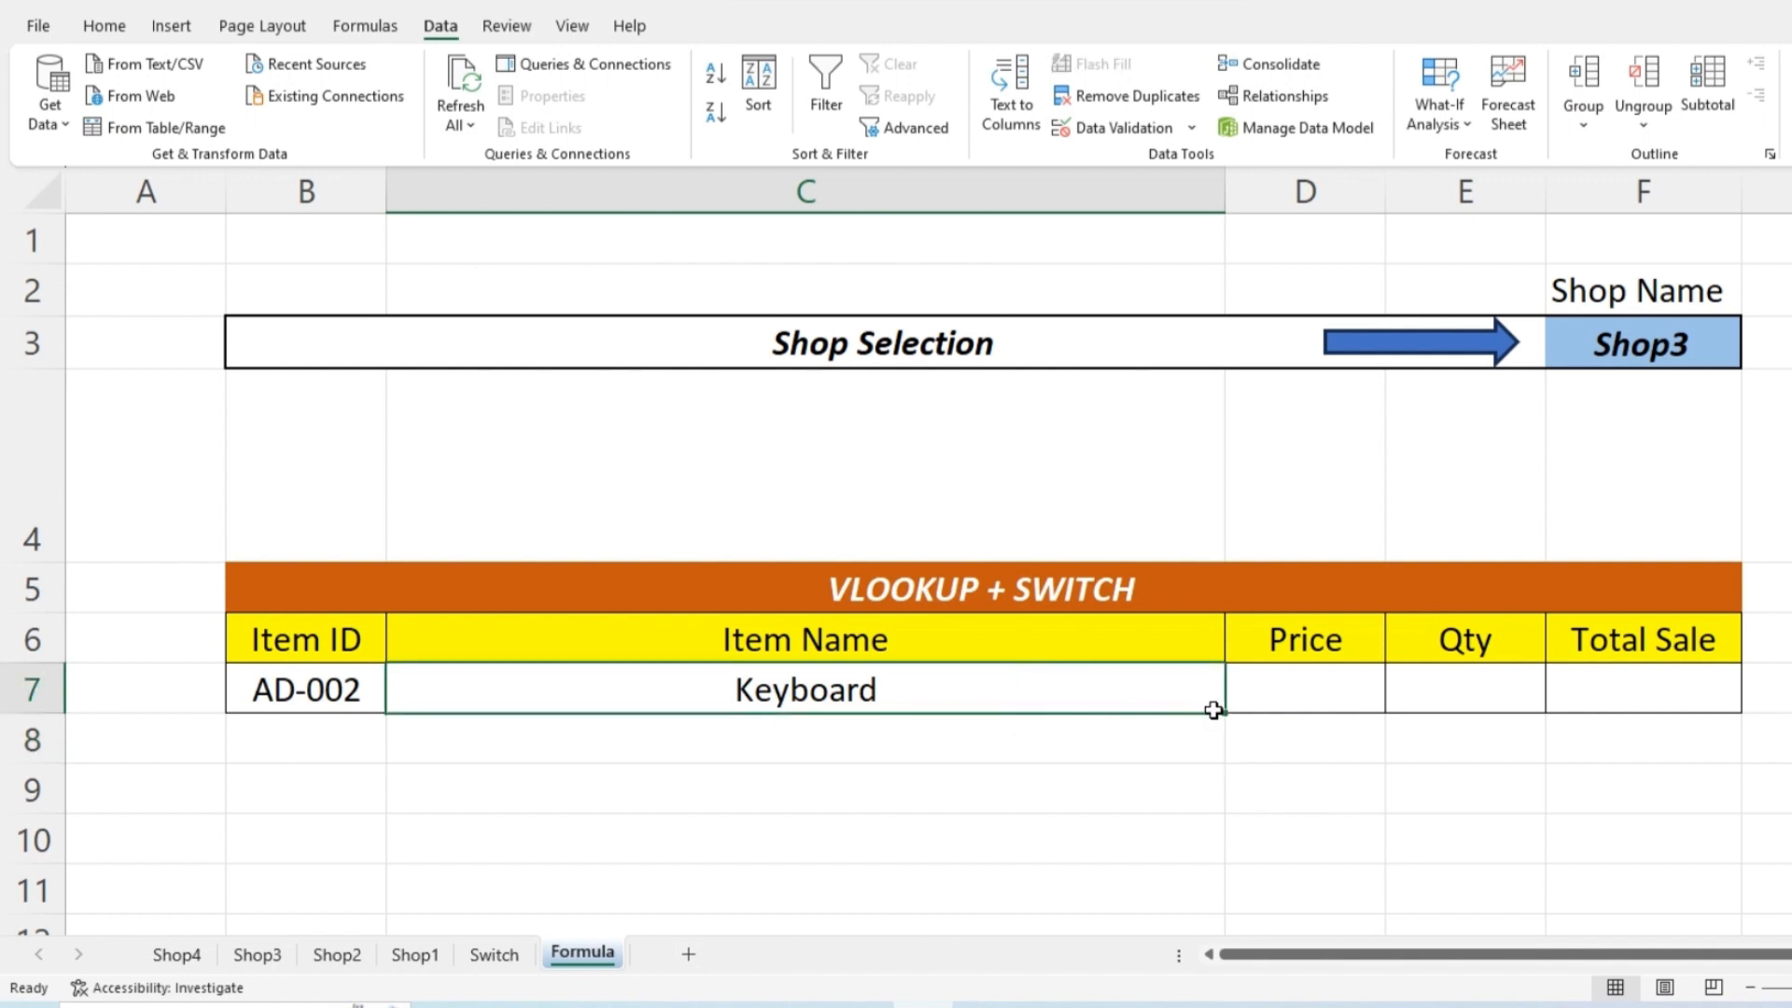
left_click_drag(1224, 712, 1664, 704)
left_click(1238, 789)
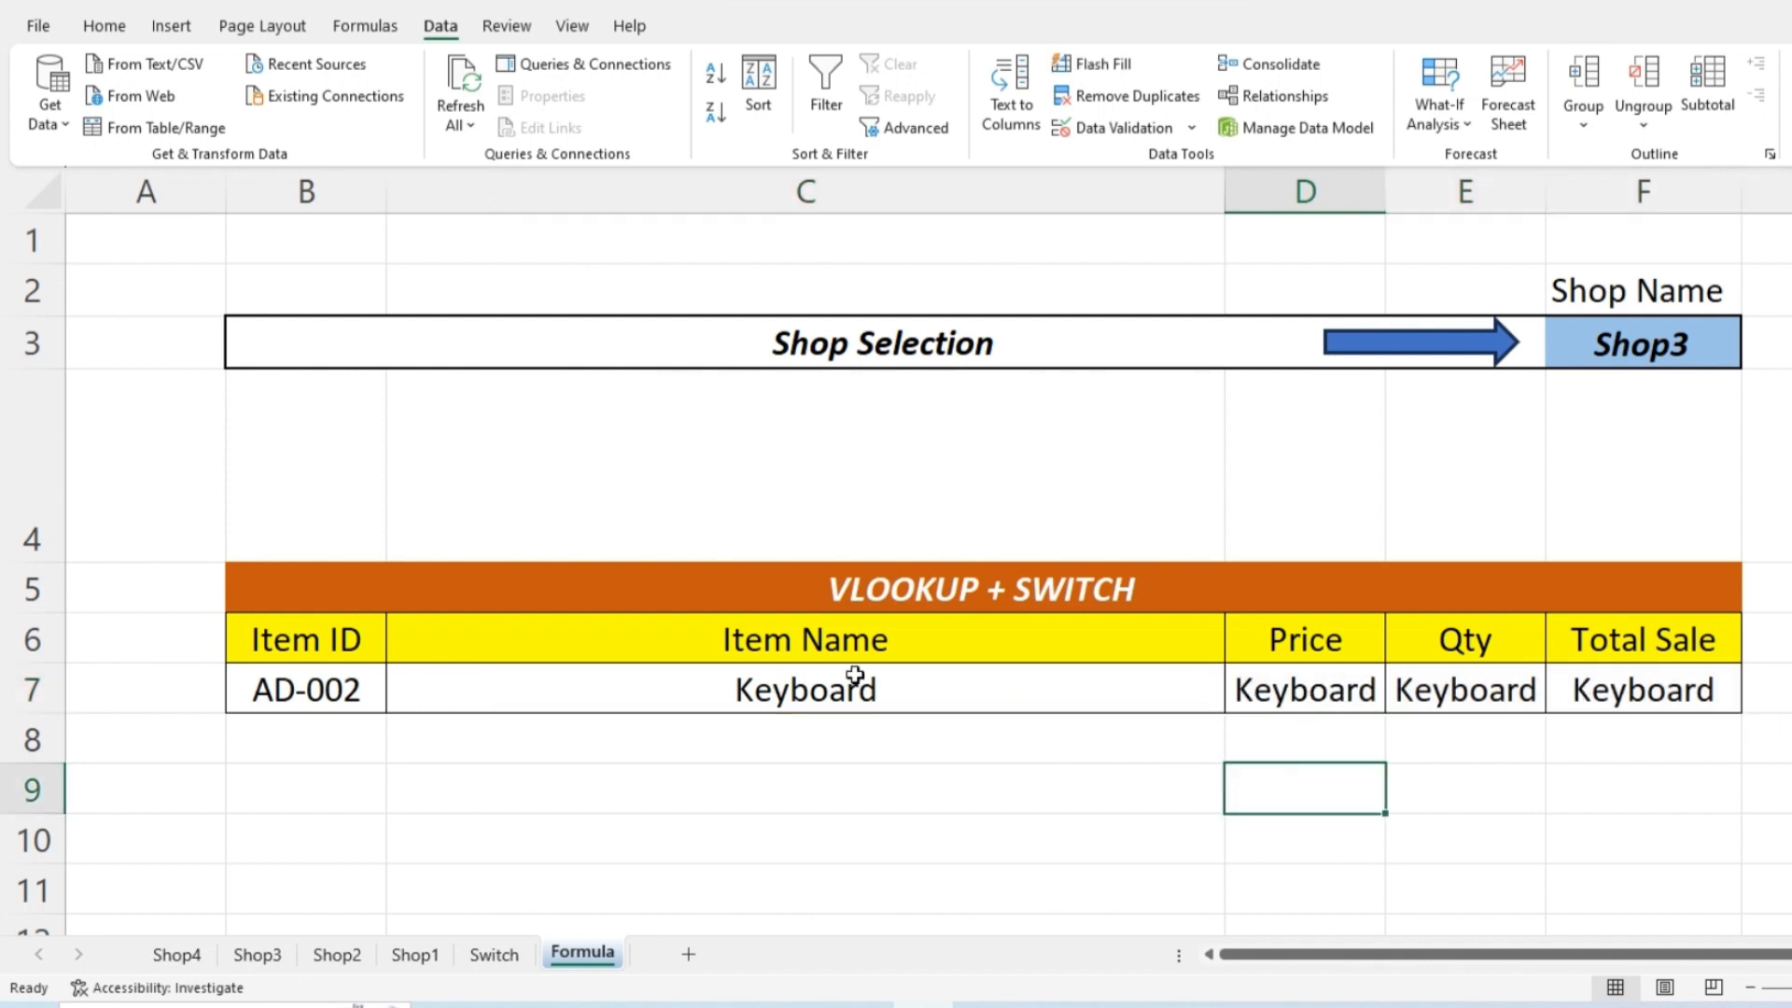
Step: Set the VLOOKUP column index to 3 in the Price formula in D7
double_click(1320, 695)
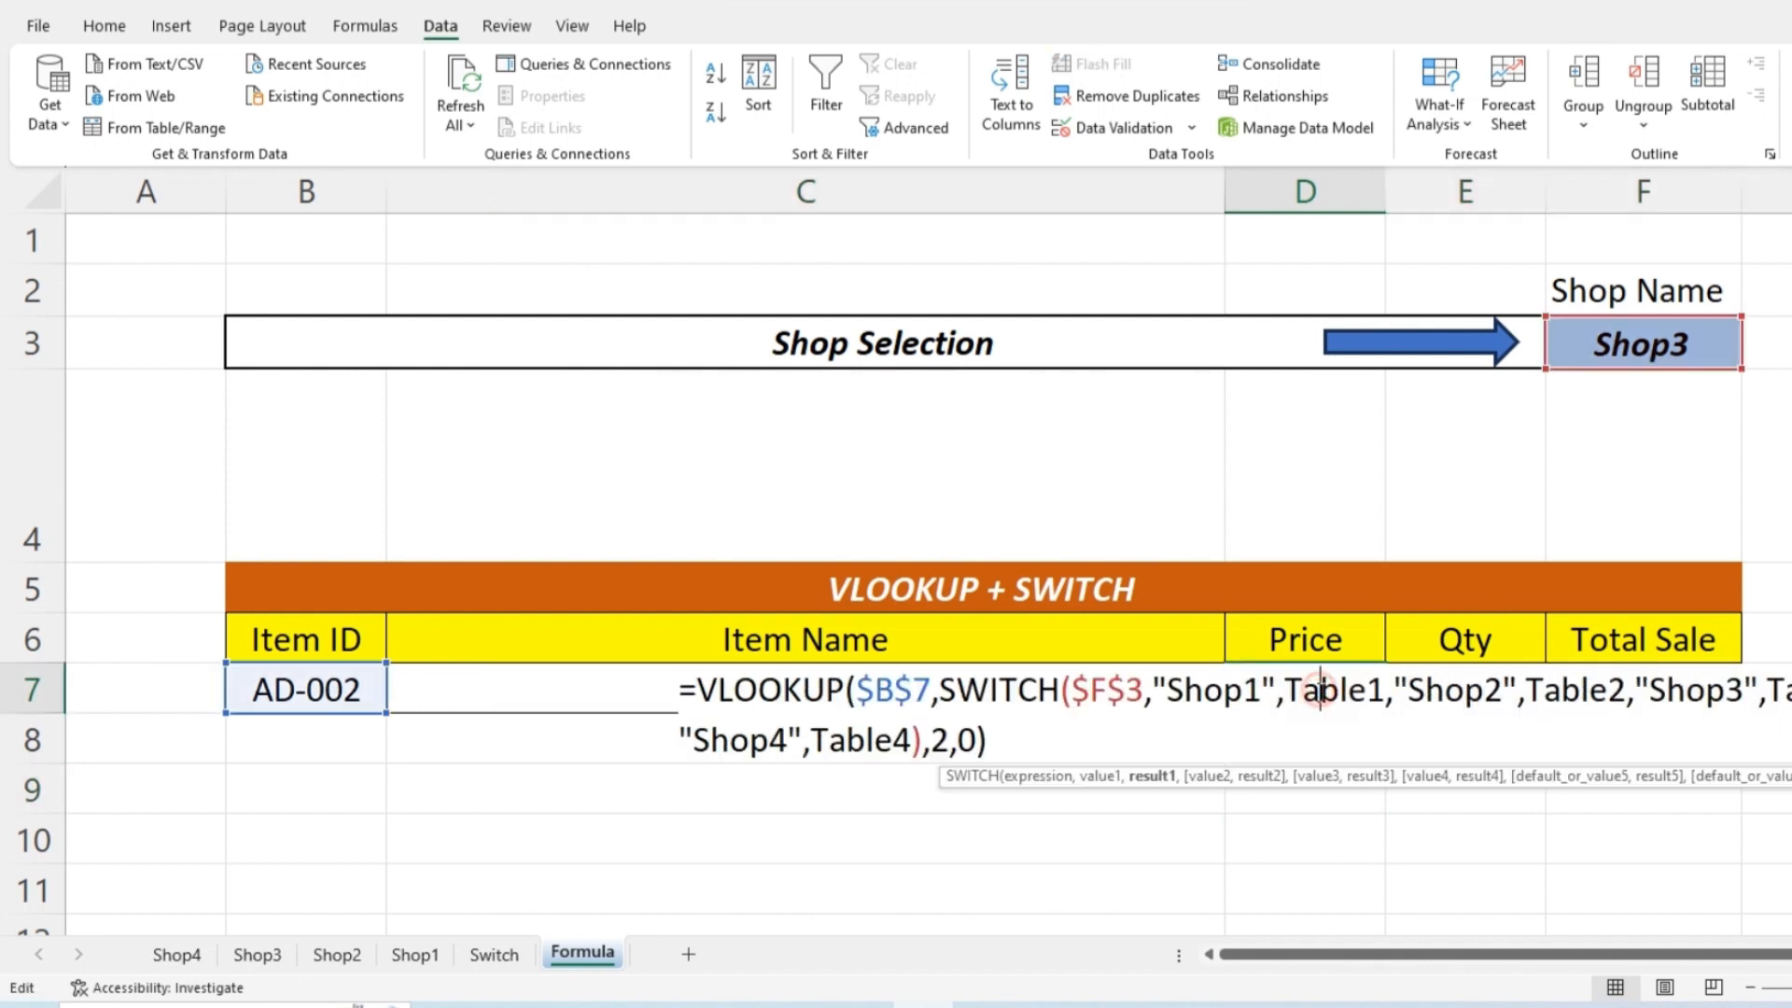
left_click(950, 744)
key("shift+Left")
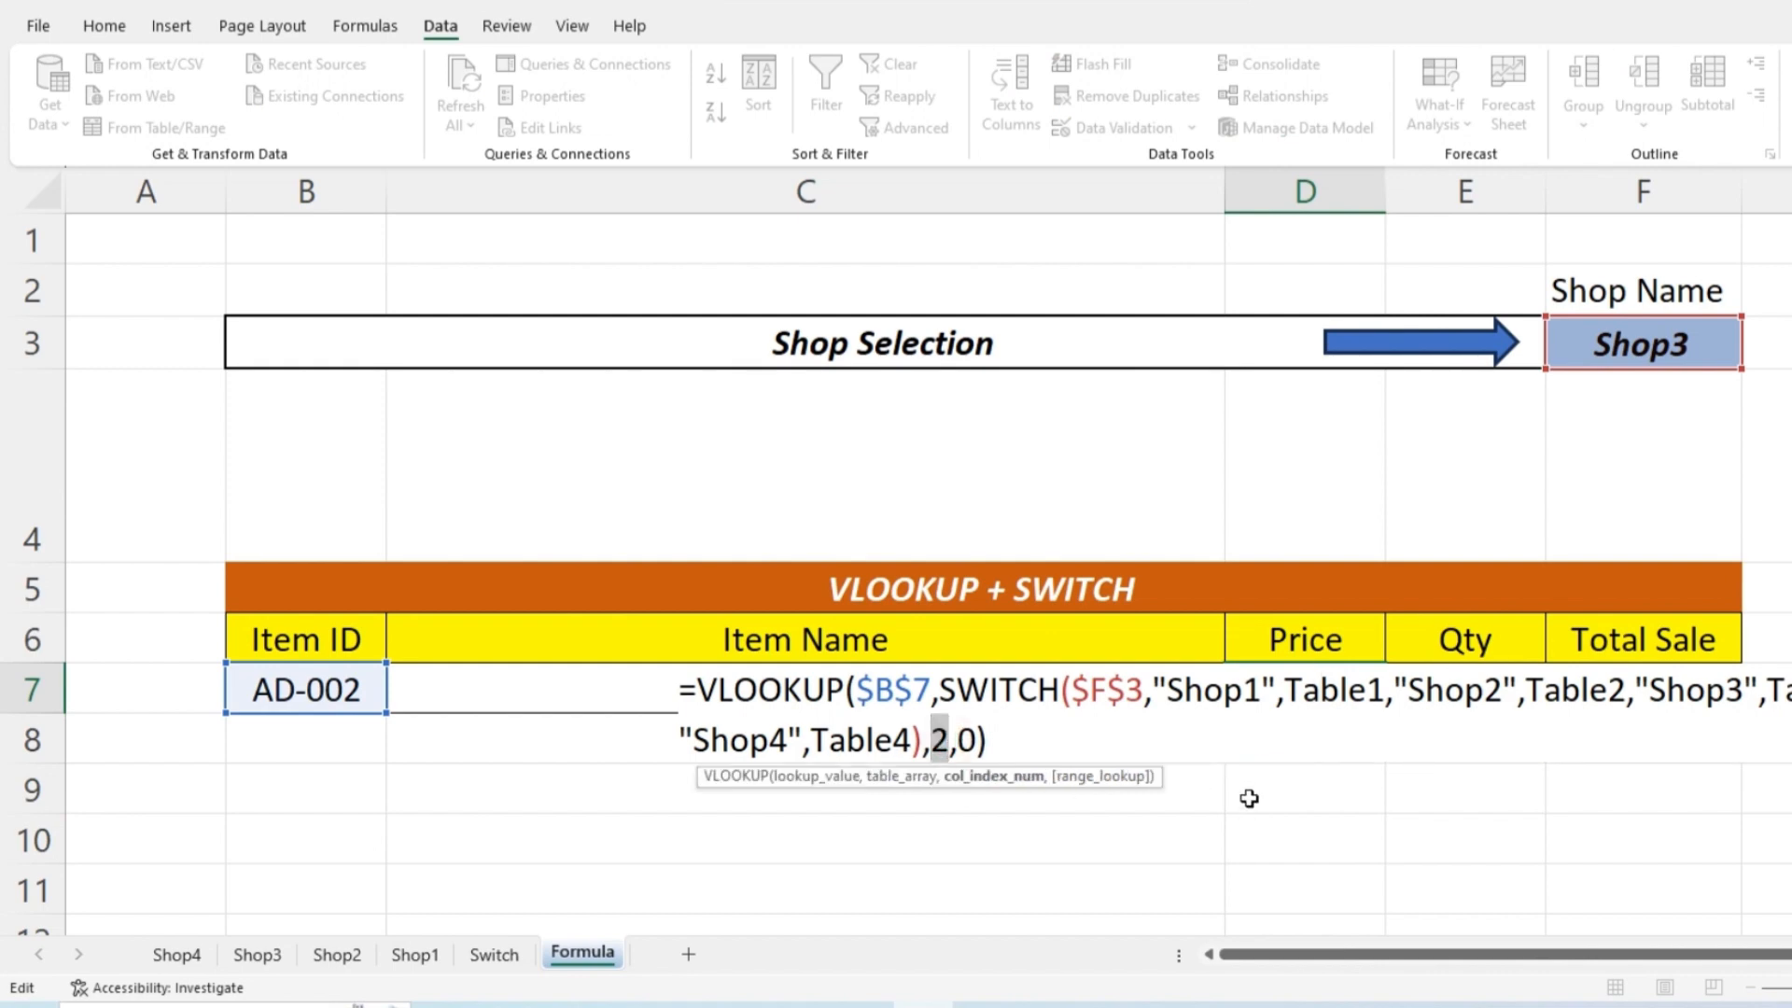
type("3,")
key("Return")
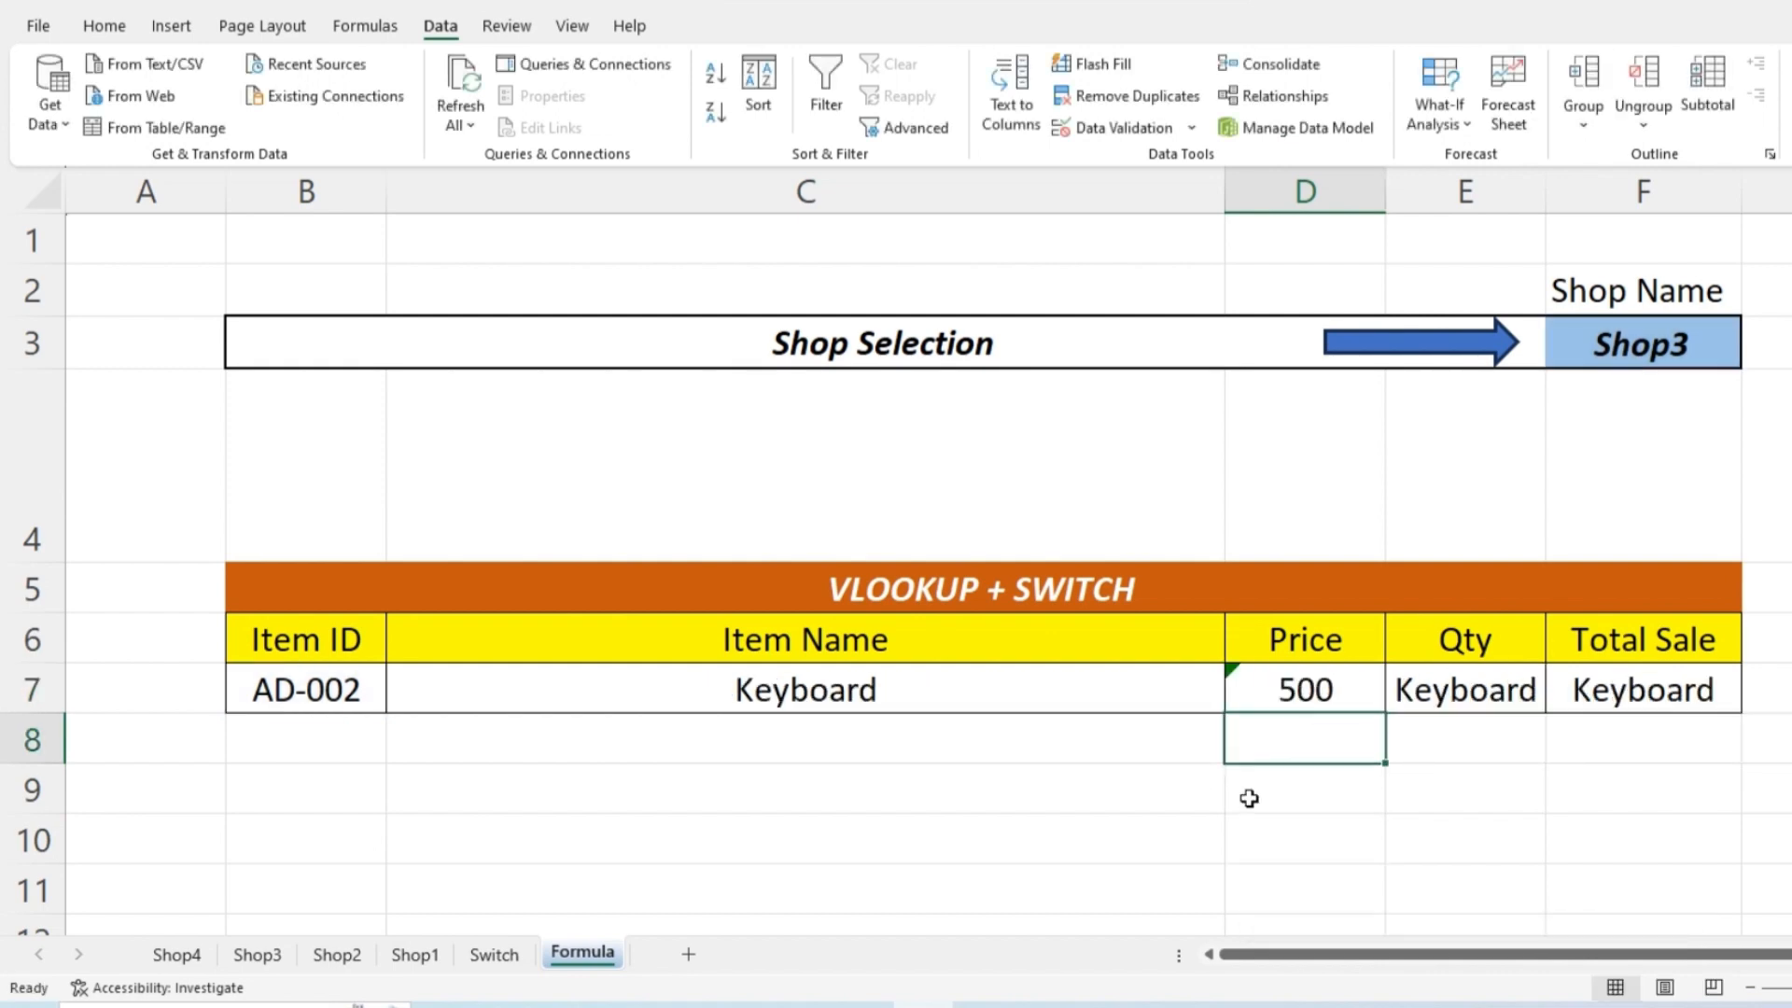
Step: Review the Price formula in D7, and set the VLOOKUP column index to 4 in the Qty formula in E7
double_click(1314, 692)
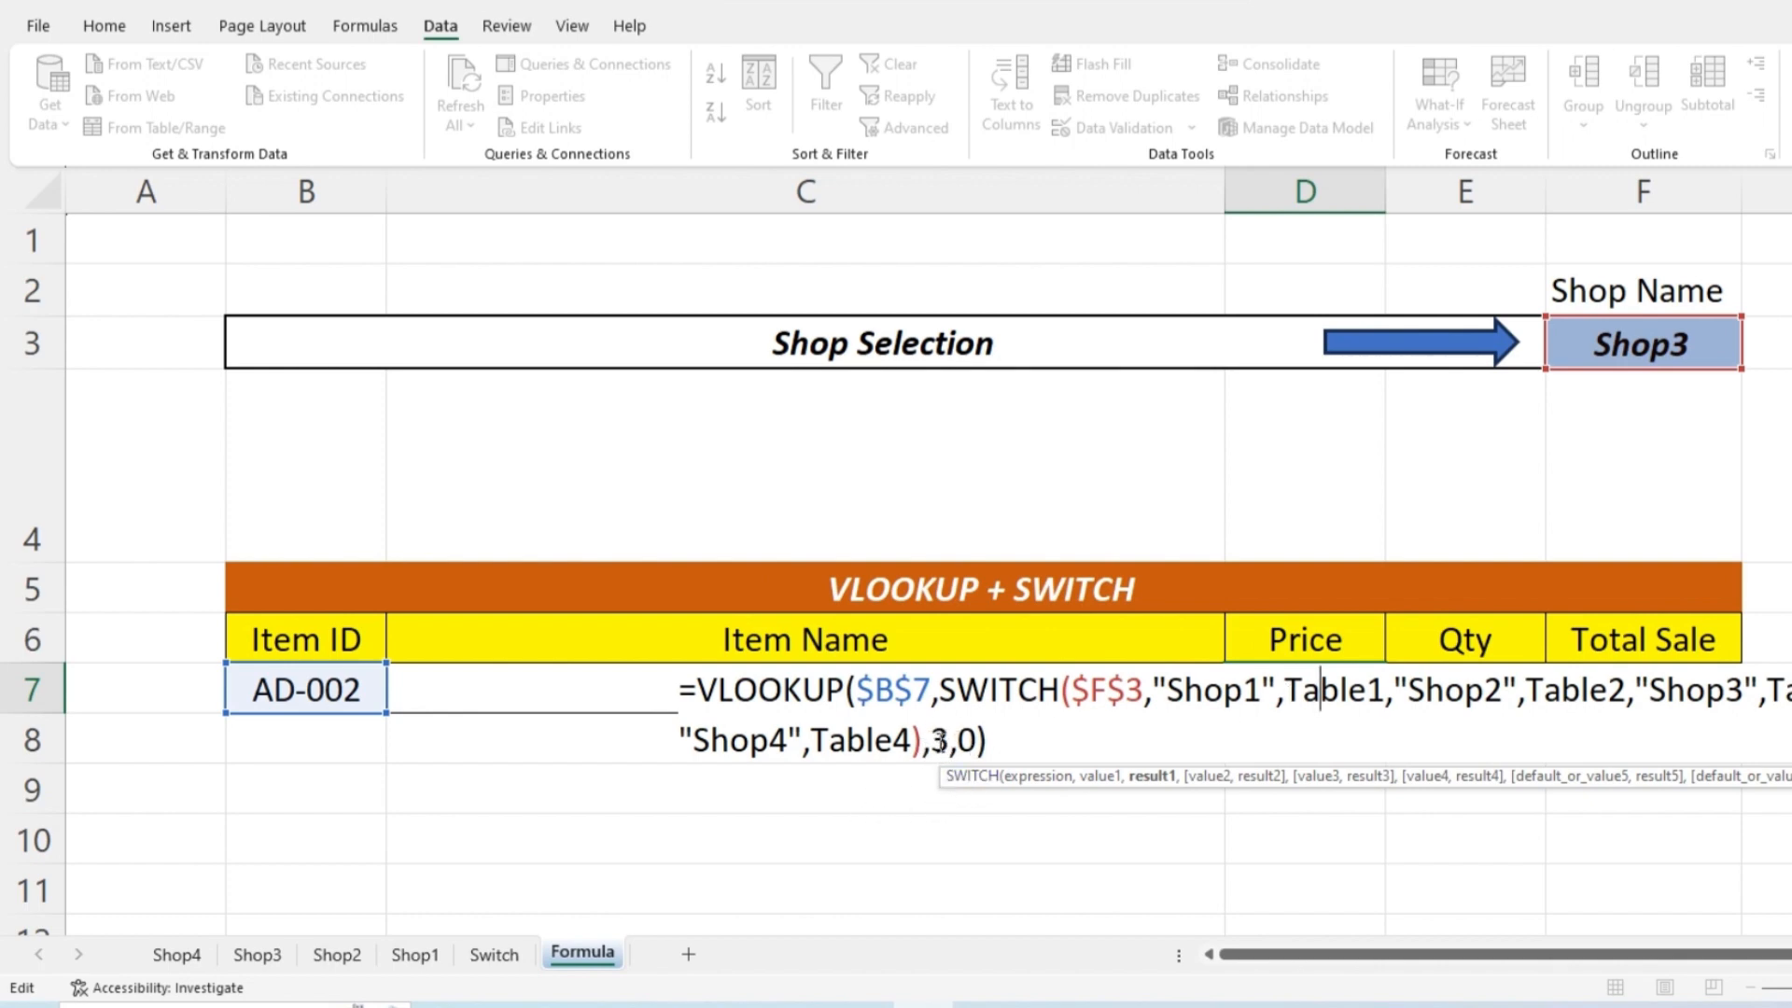
key("Return")
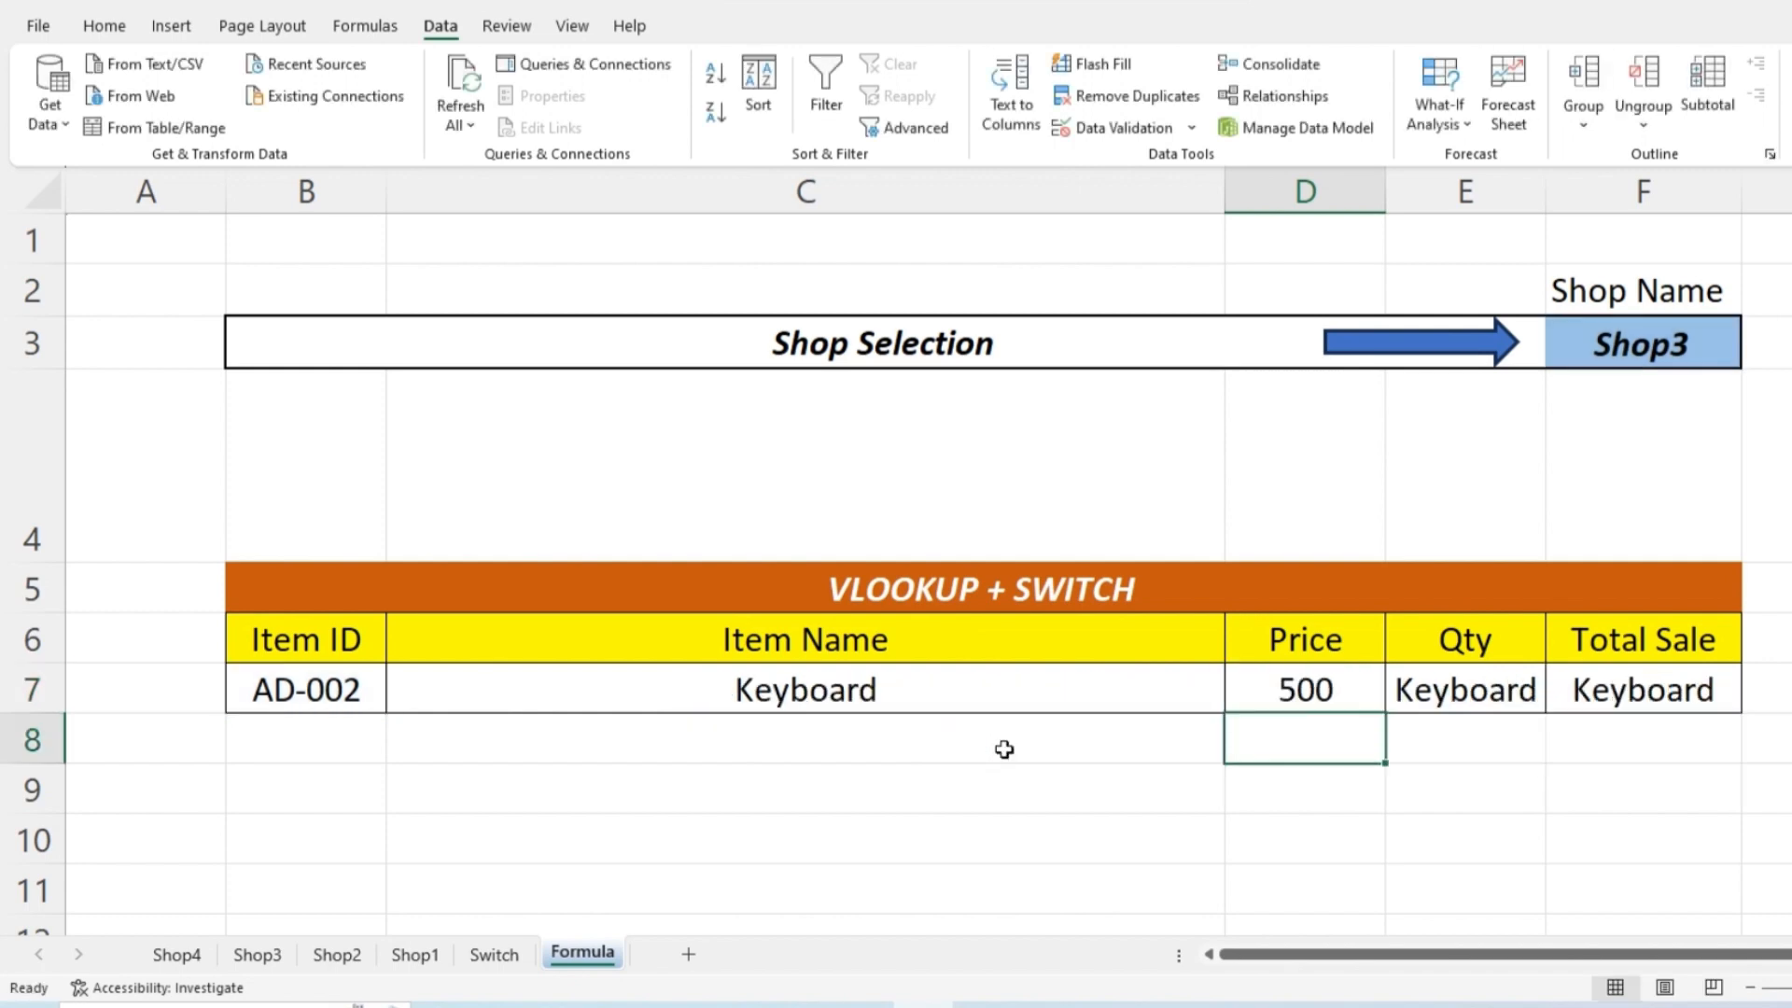
key("Up")
key("Right")
key("F2")
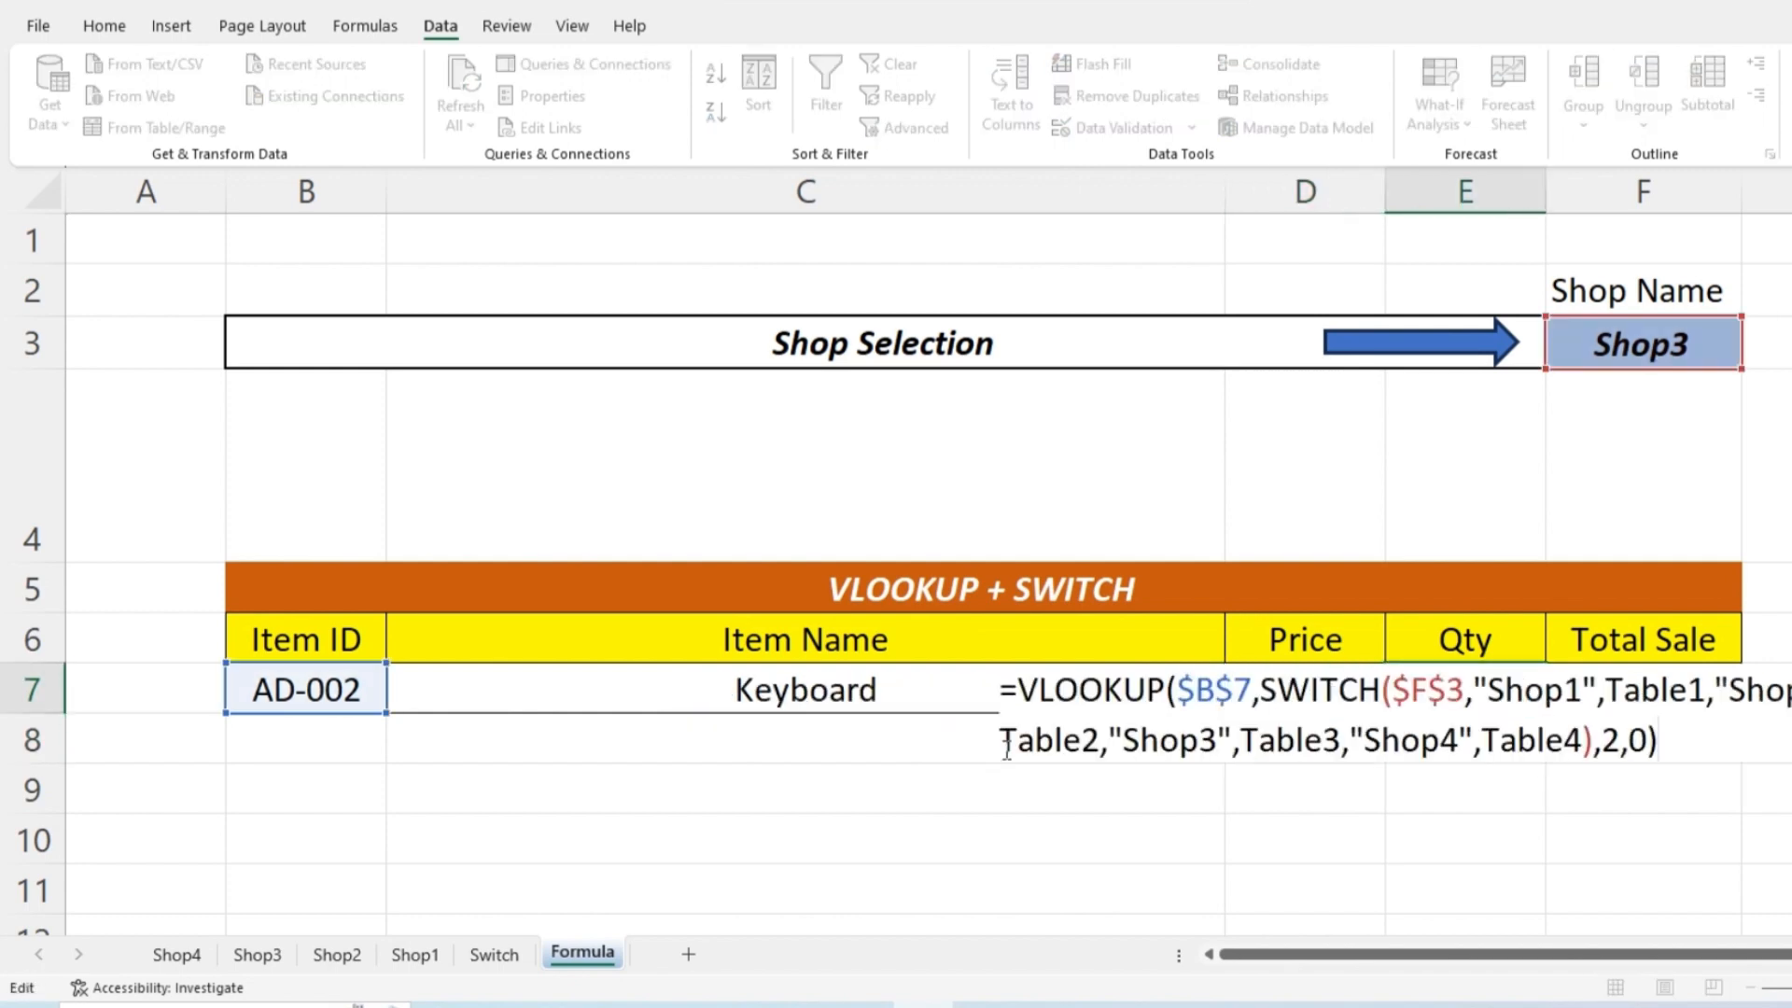
double_click(1609, 738)
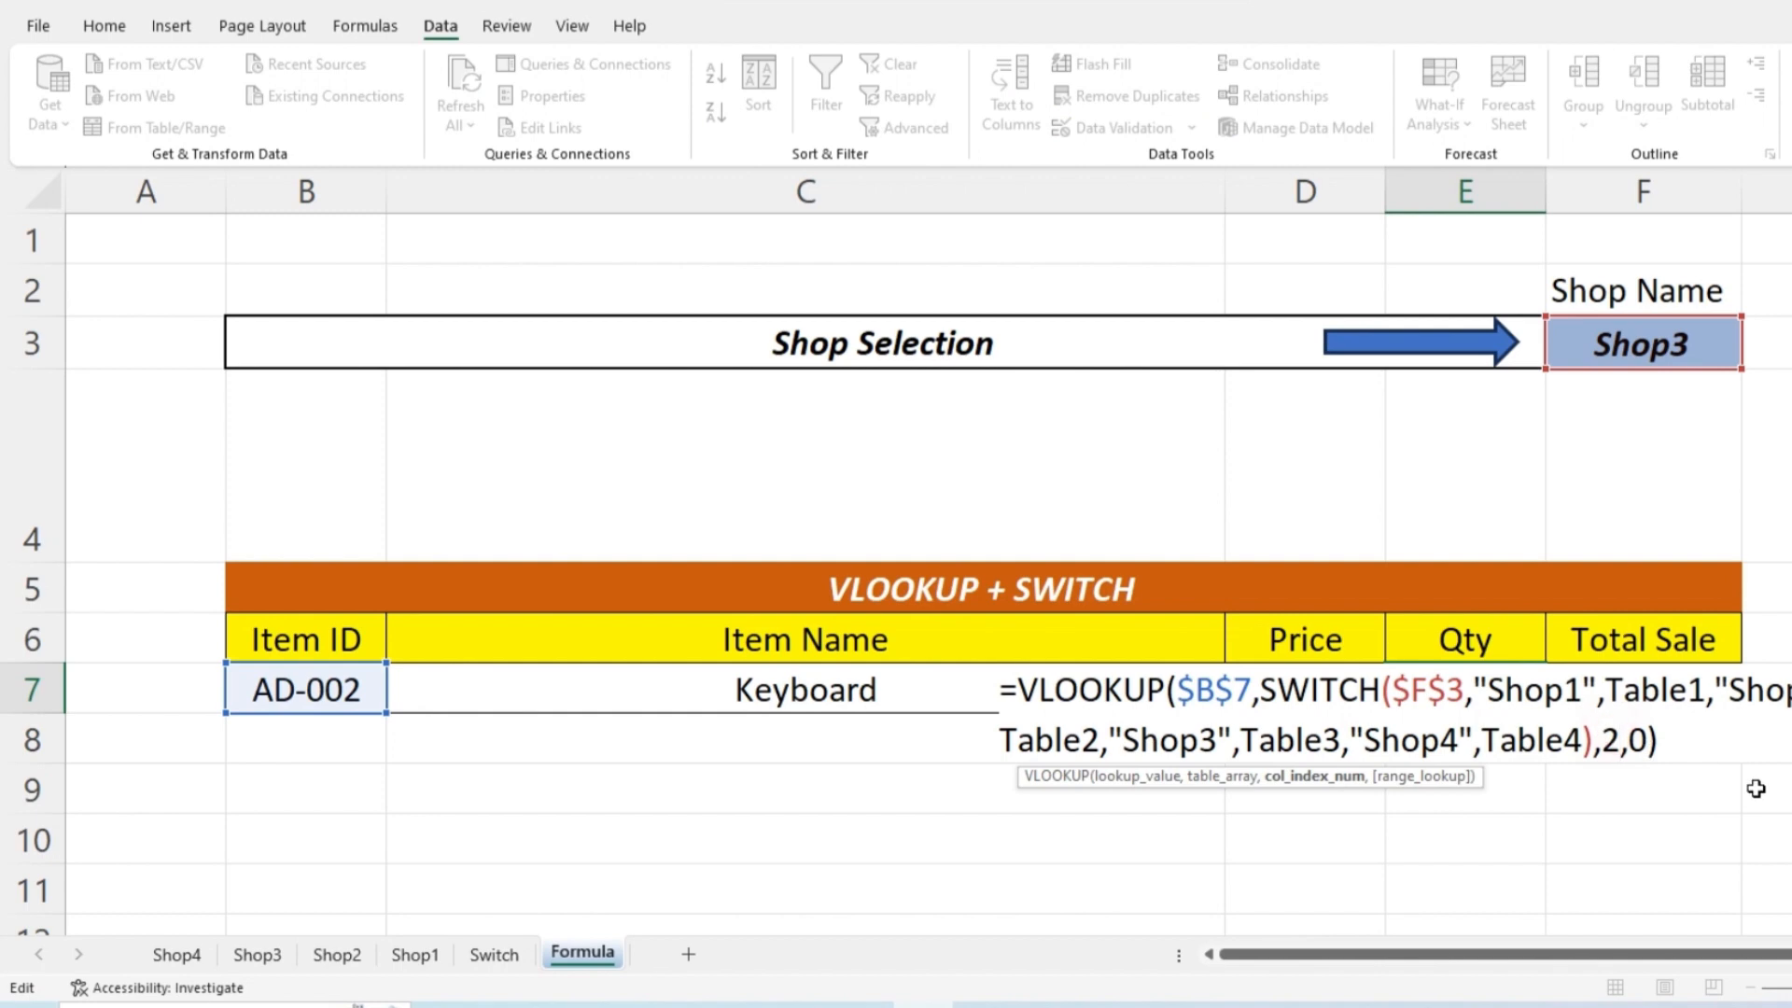
type("4),4,")
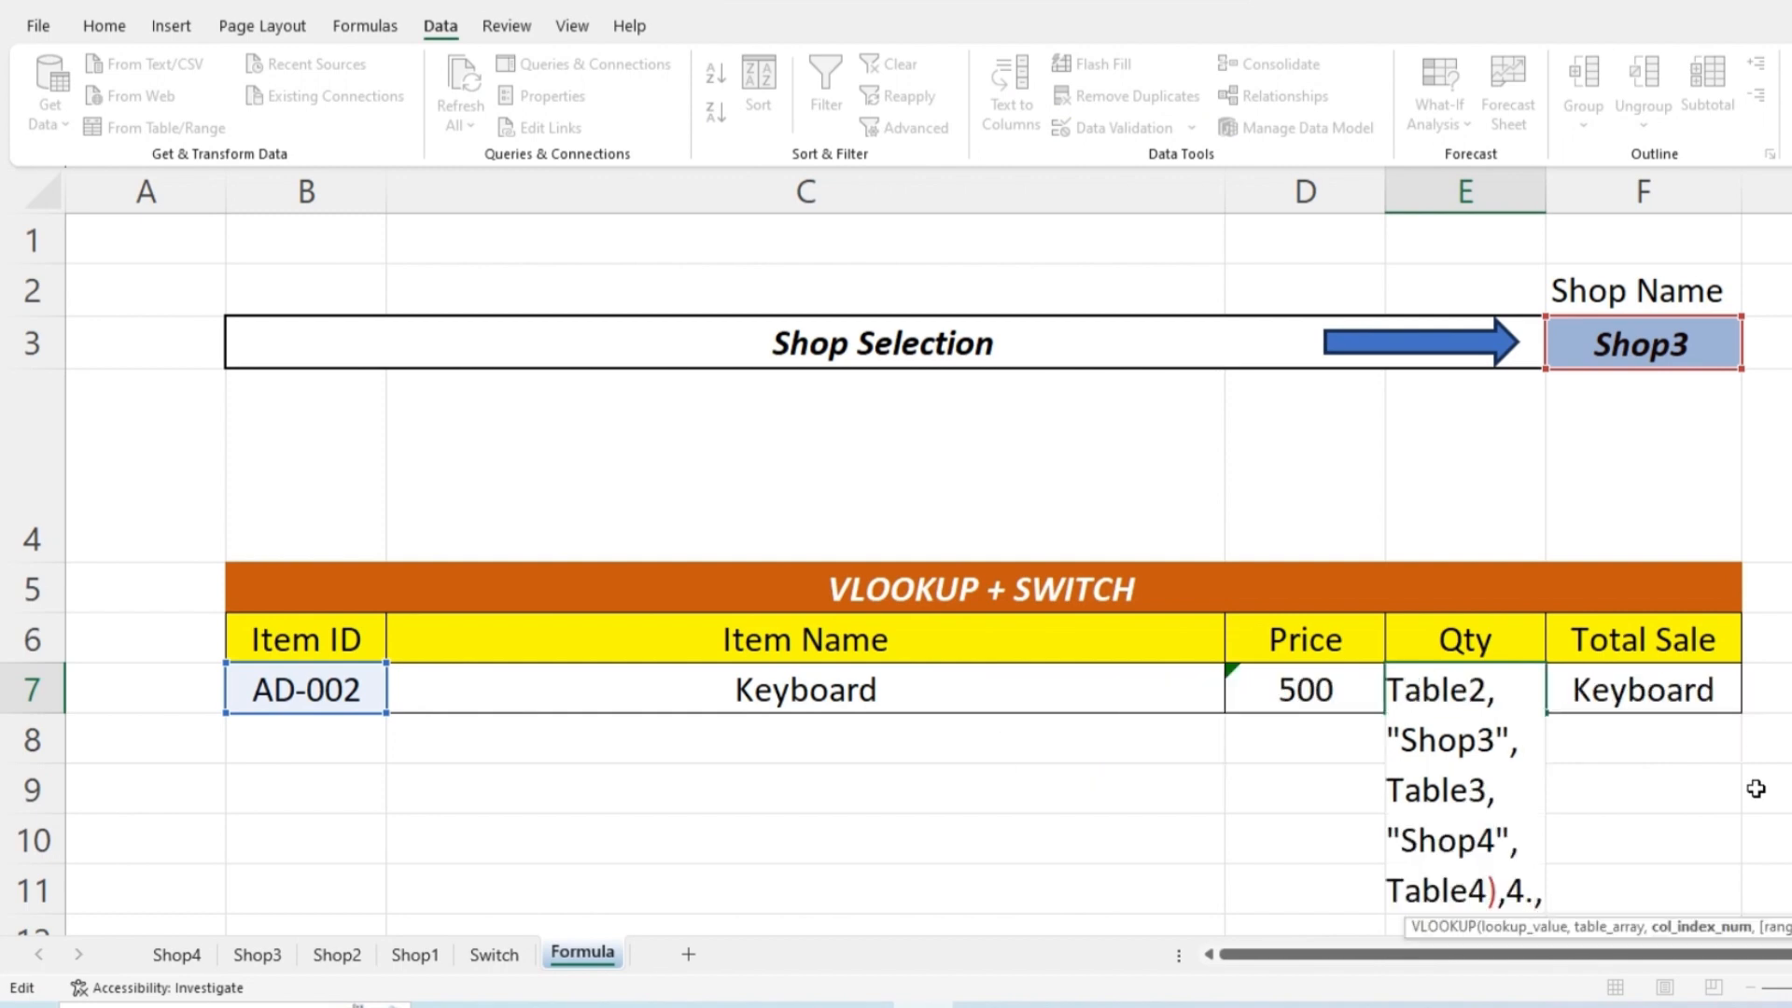
key("Return")
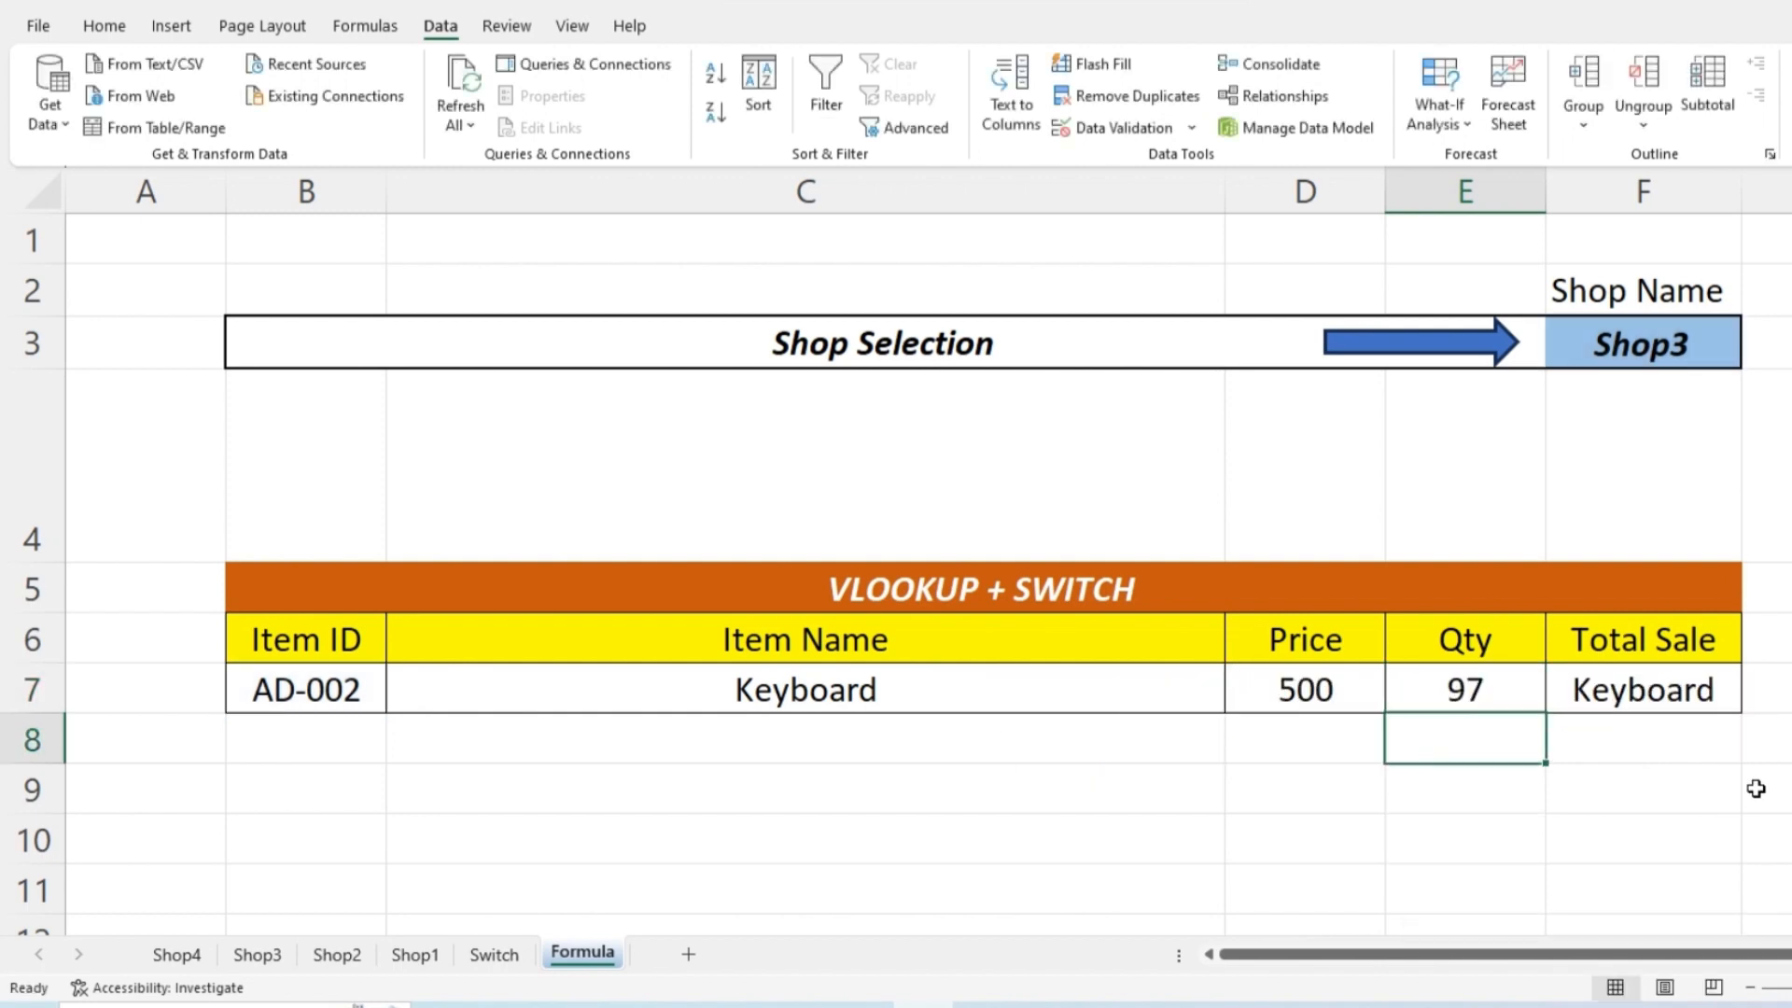
Step: Change the VLOOKUP column index in F7 so the formula returns the Total Sale column of the shop tables
double_click(1677, 692)
left_click(1790, 791)
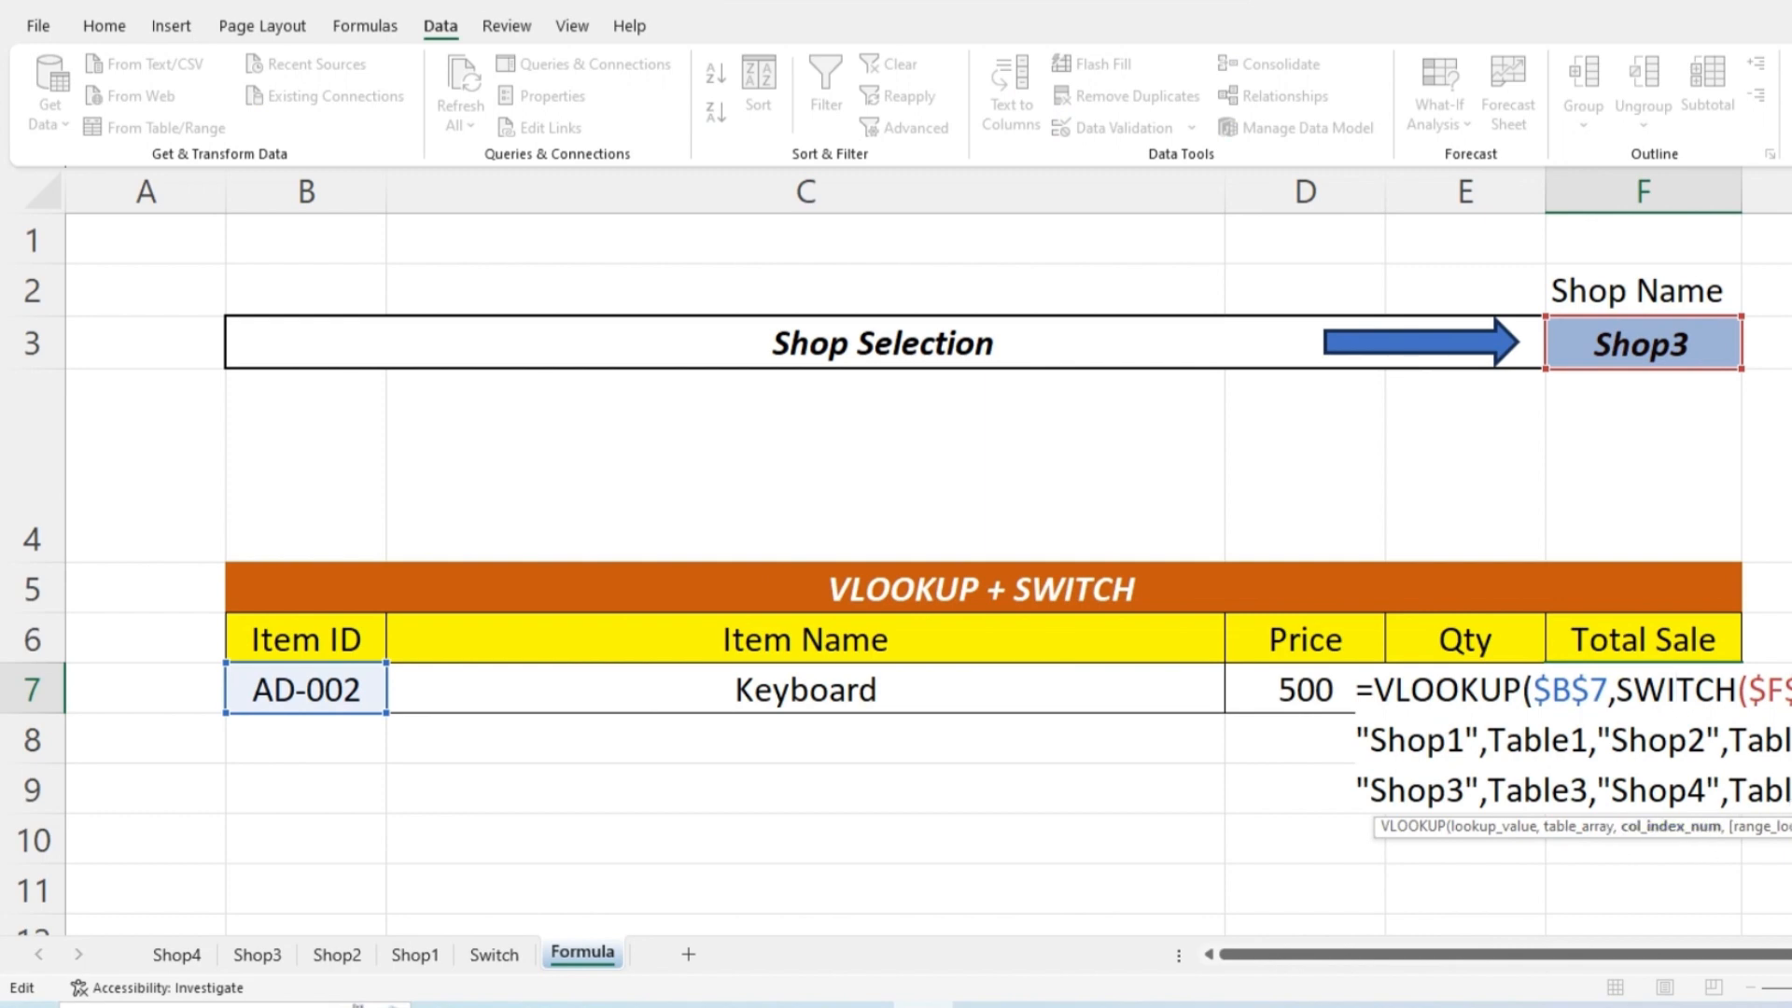
left_click(1213, 835)
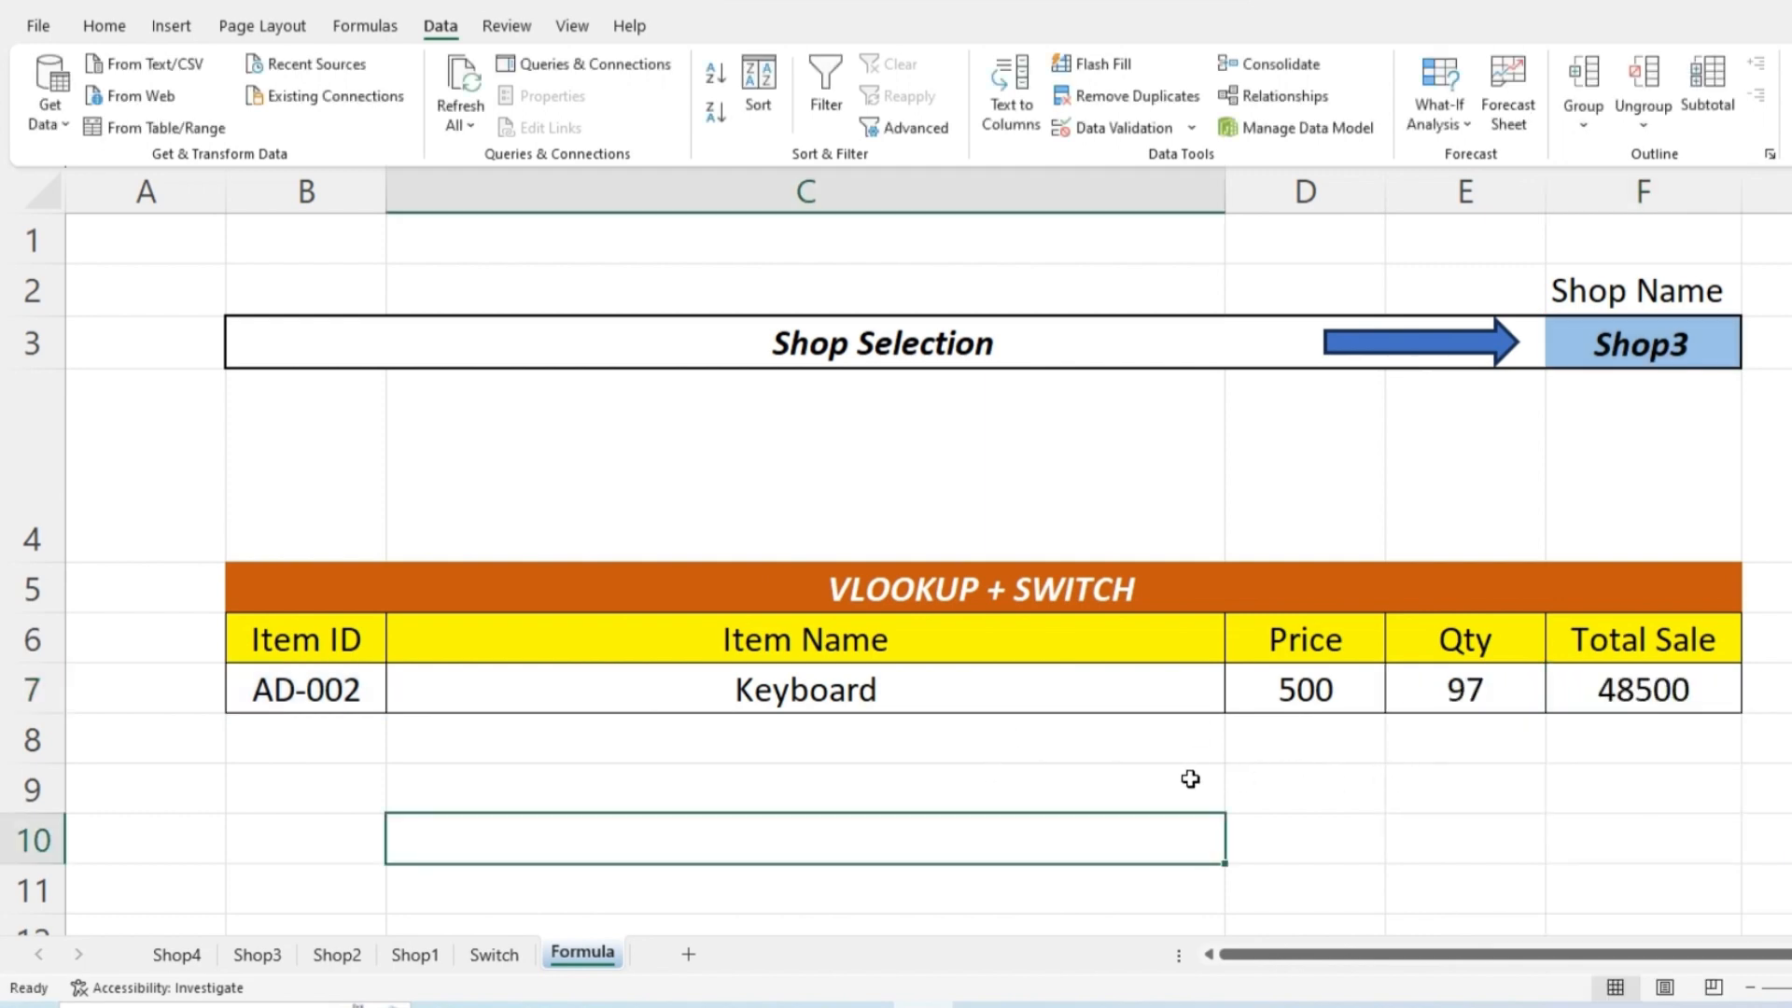
Step: Choose Shop1 as the shop name in F3 and change the Item ID in B7 to AD-005
left_click(1664, 344)
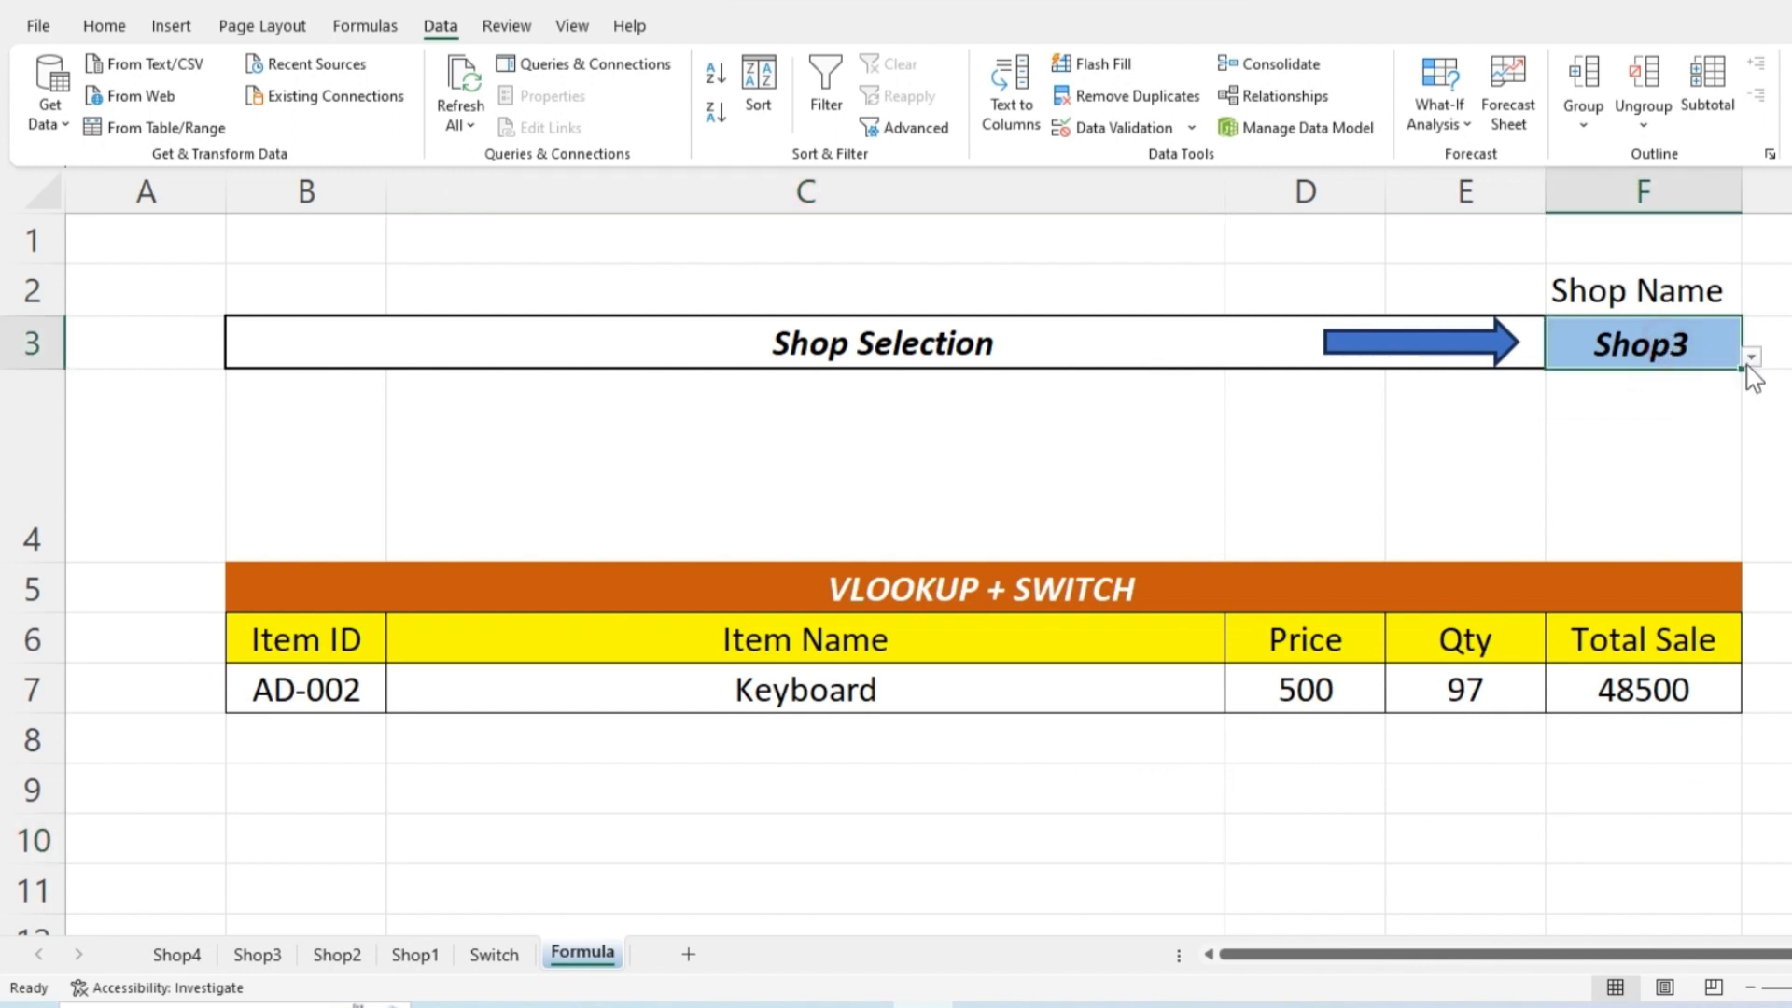
left_click(1751, 357)
left_click(1657, 381)
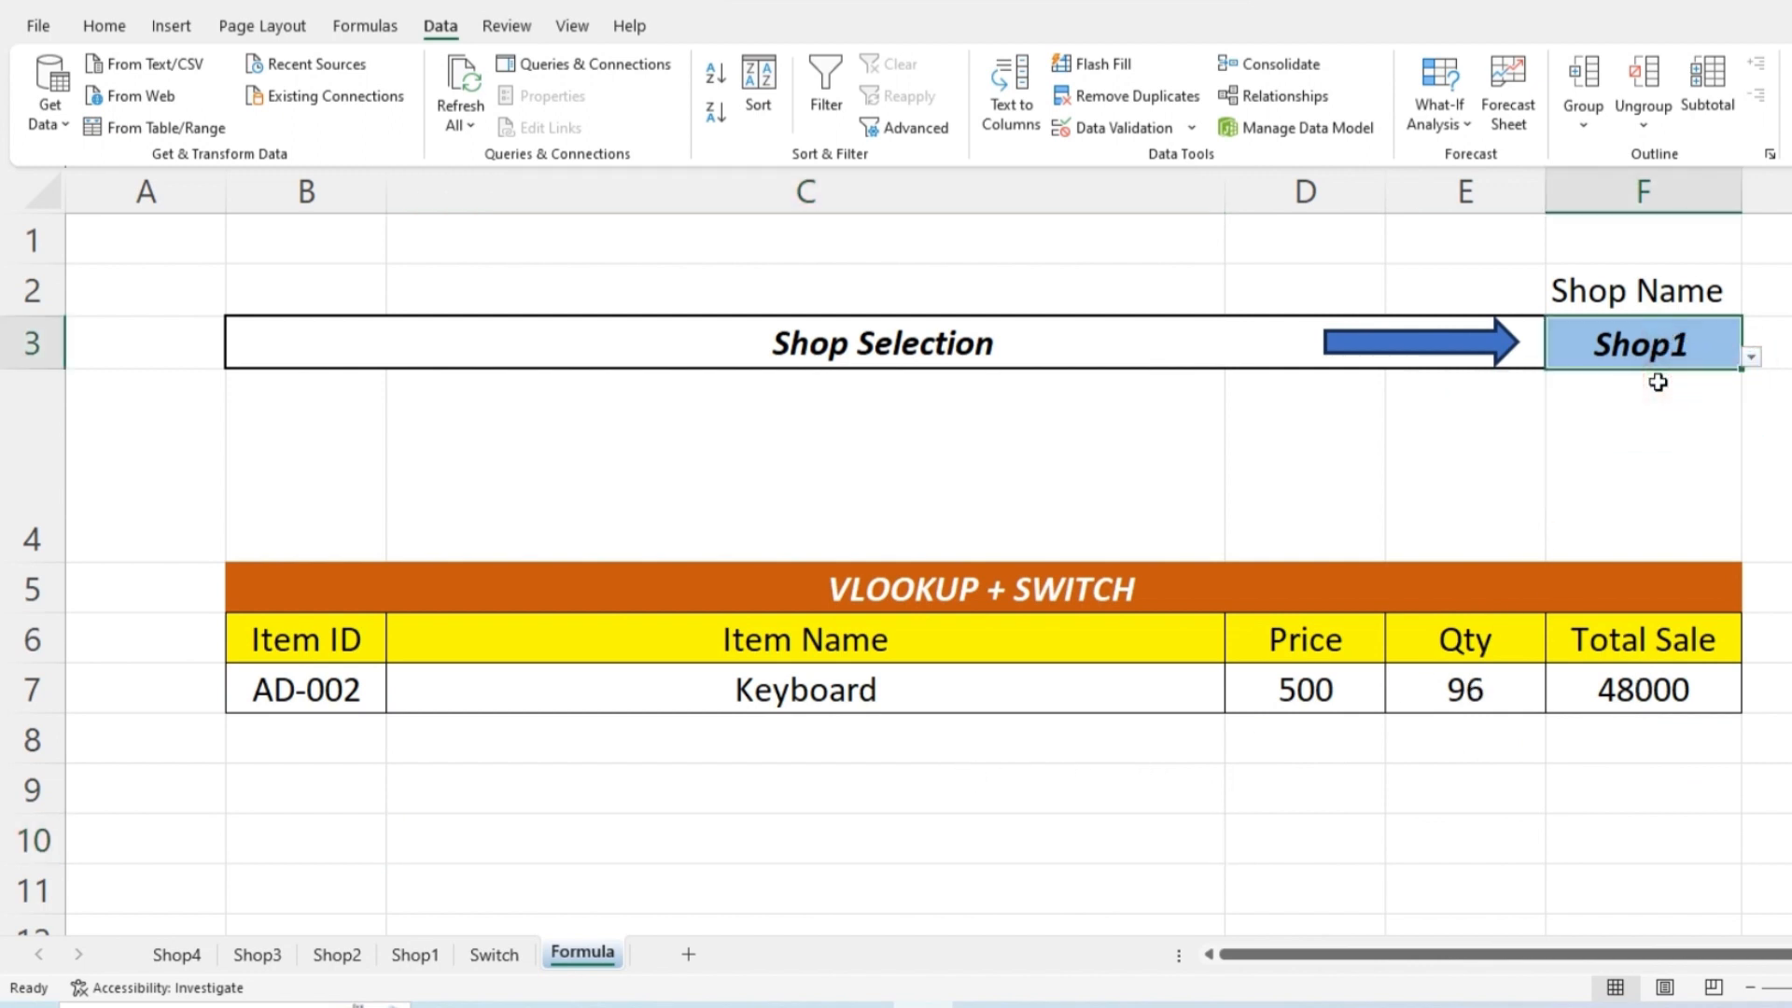
left_click(350, 695)
double_click(373, 693)
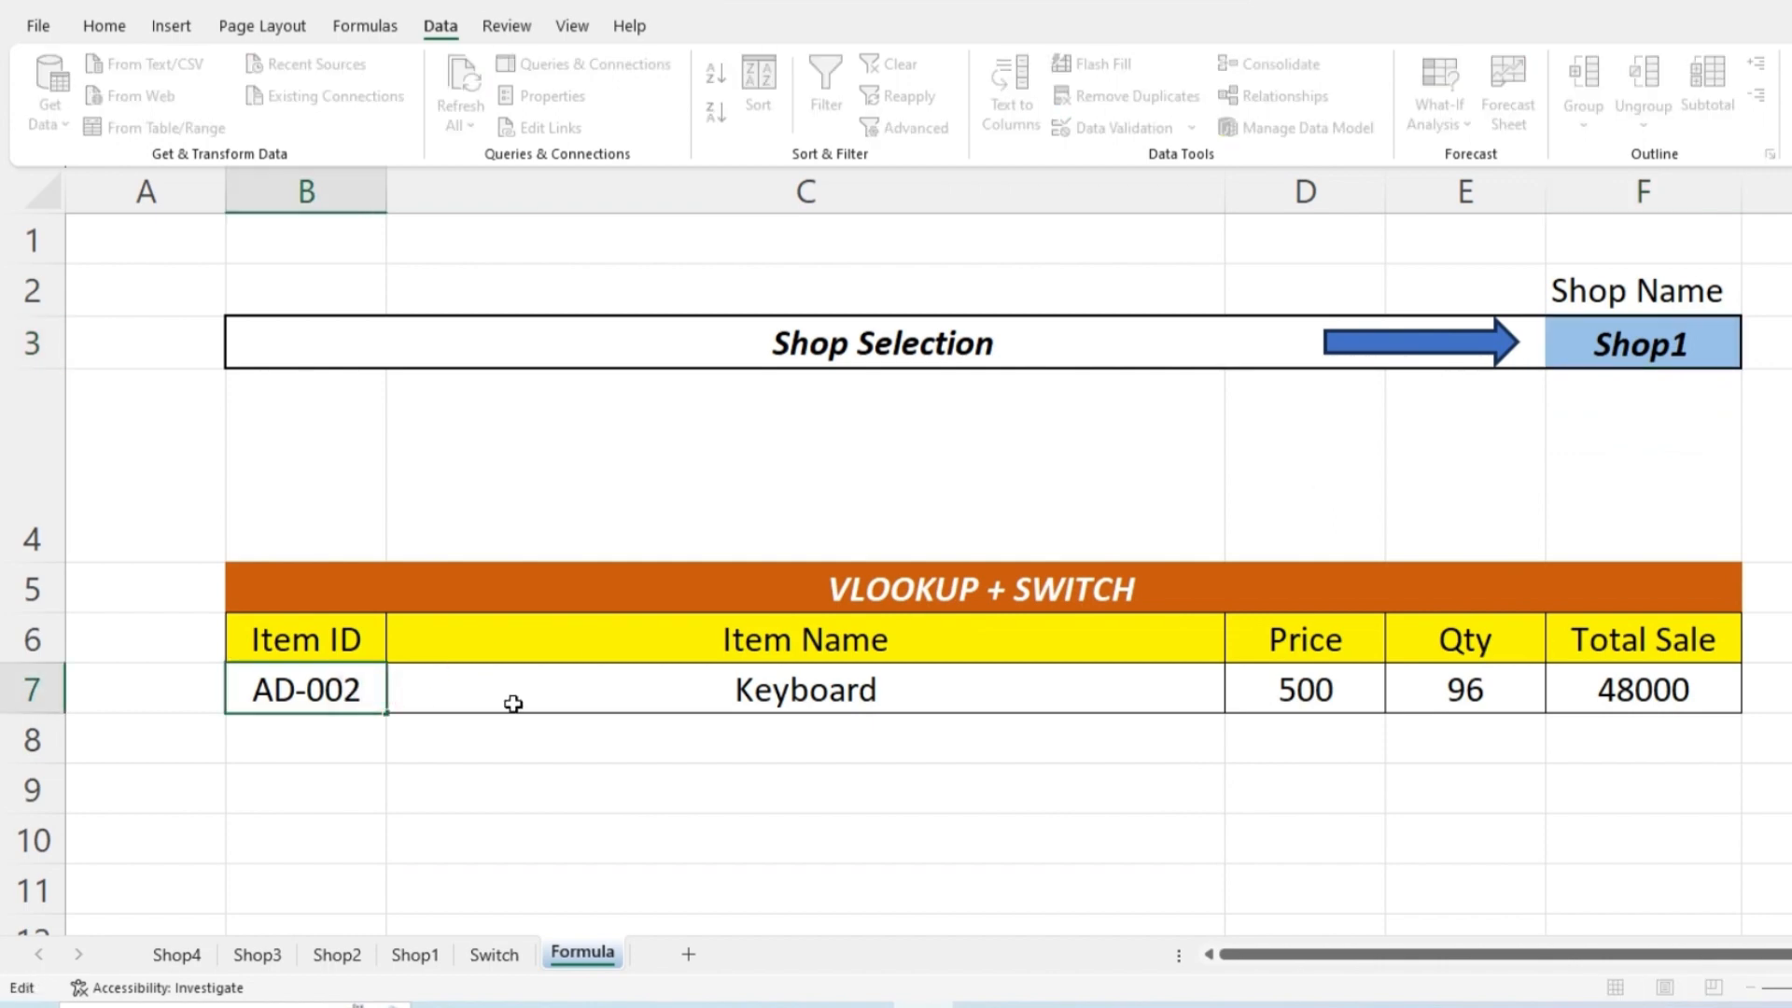
key("BackSpace")
type("5")
key("Return")
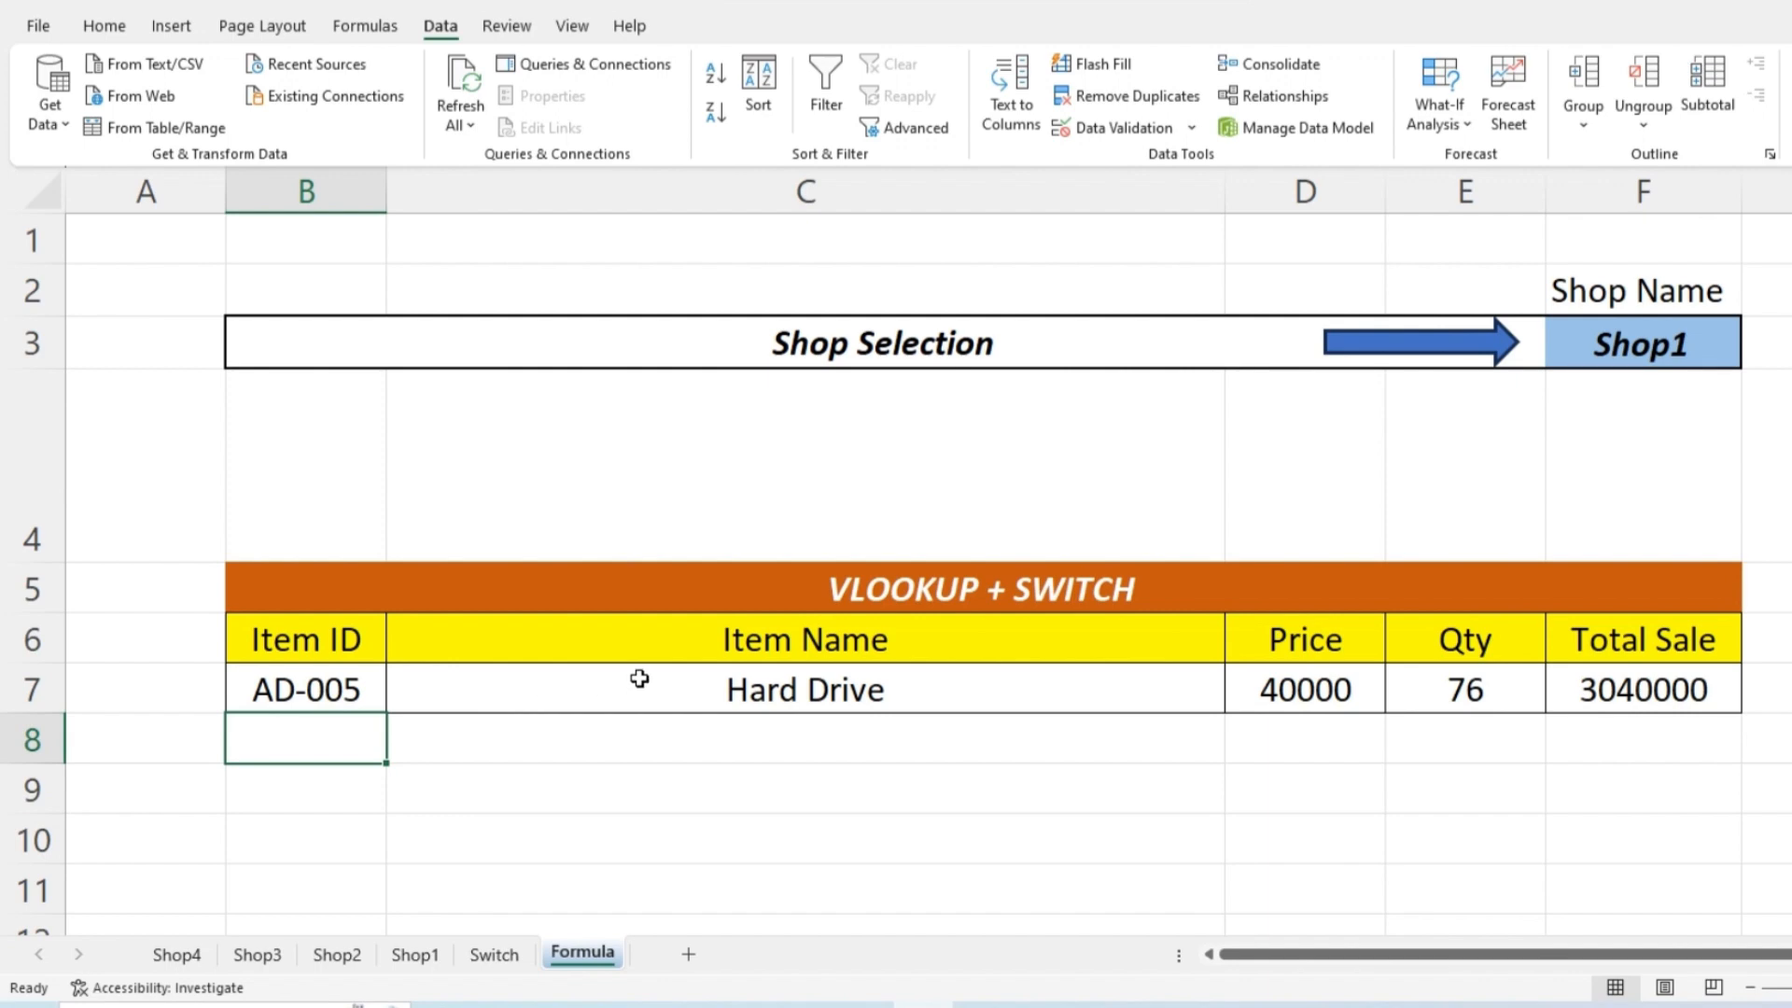
Step: Compare the lookup results in C7:F7 with the AD-005 row on the Shop1 sheet, and return to the Formula sheet
left_click(1647, 364)
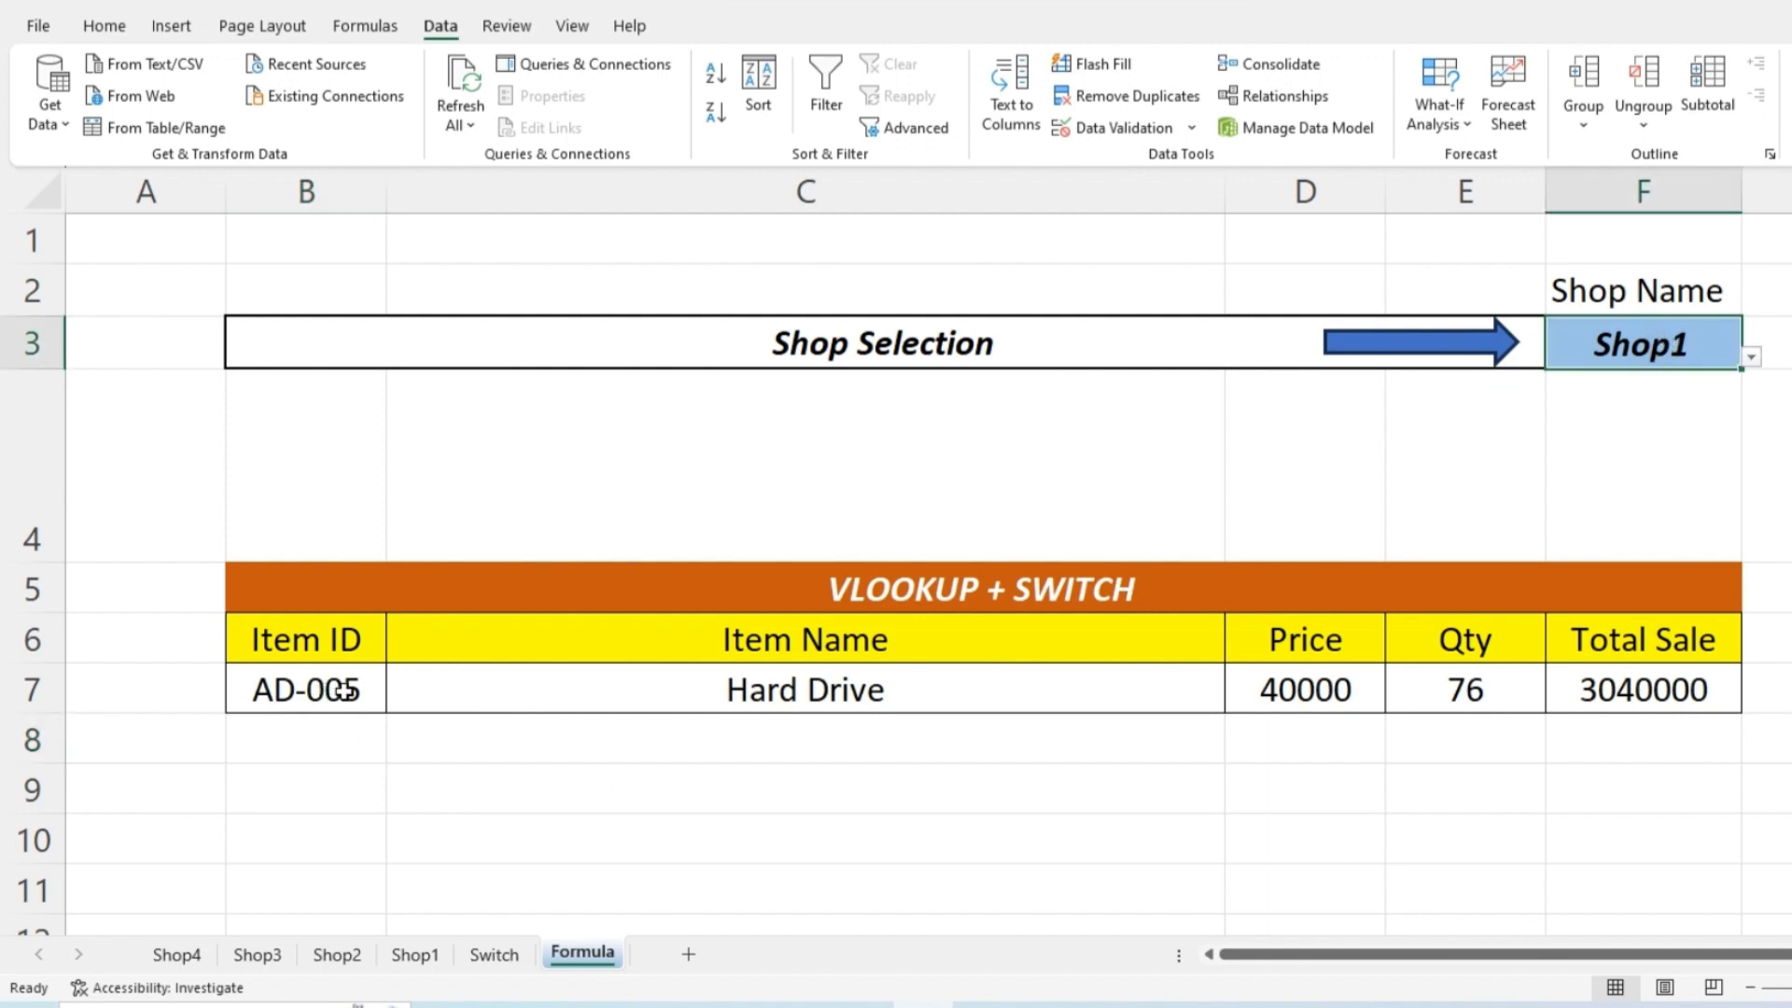
left_click_drag(689, 690, 1559, 686)
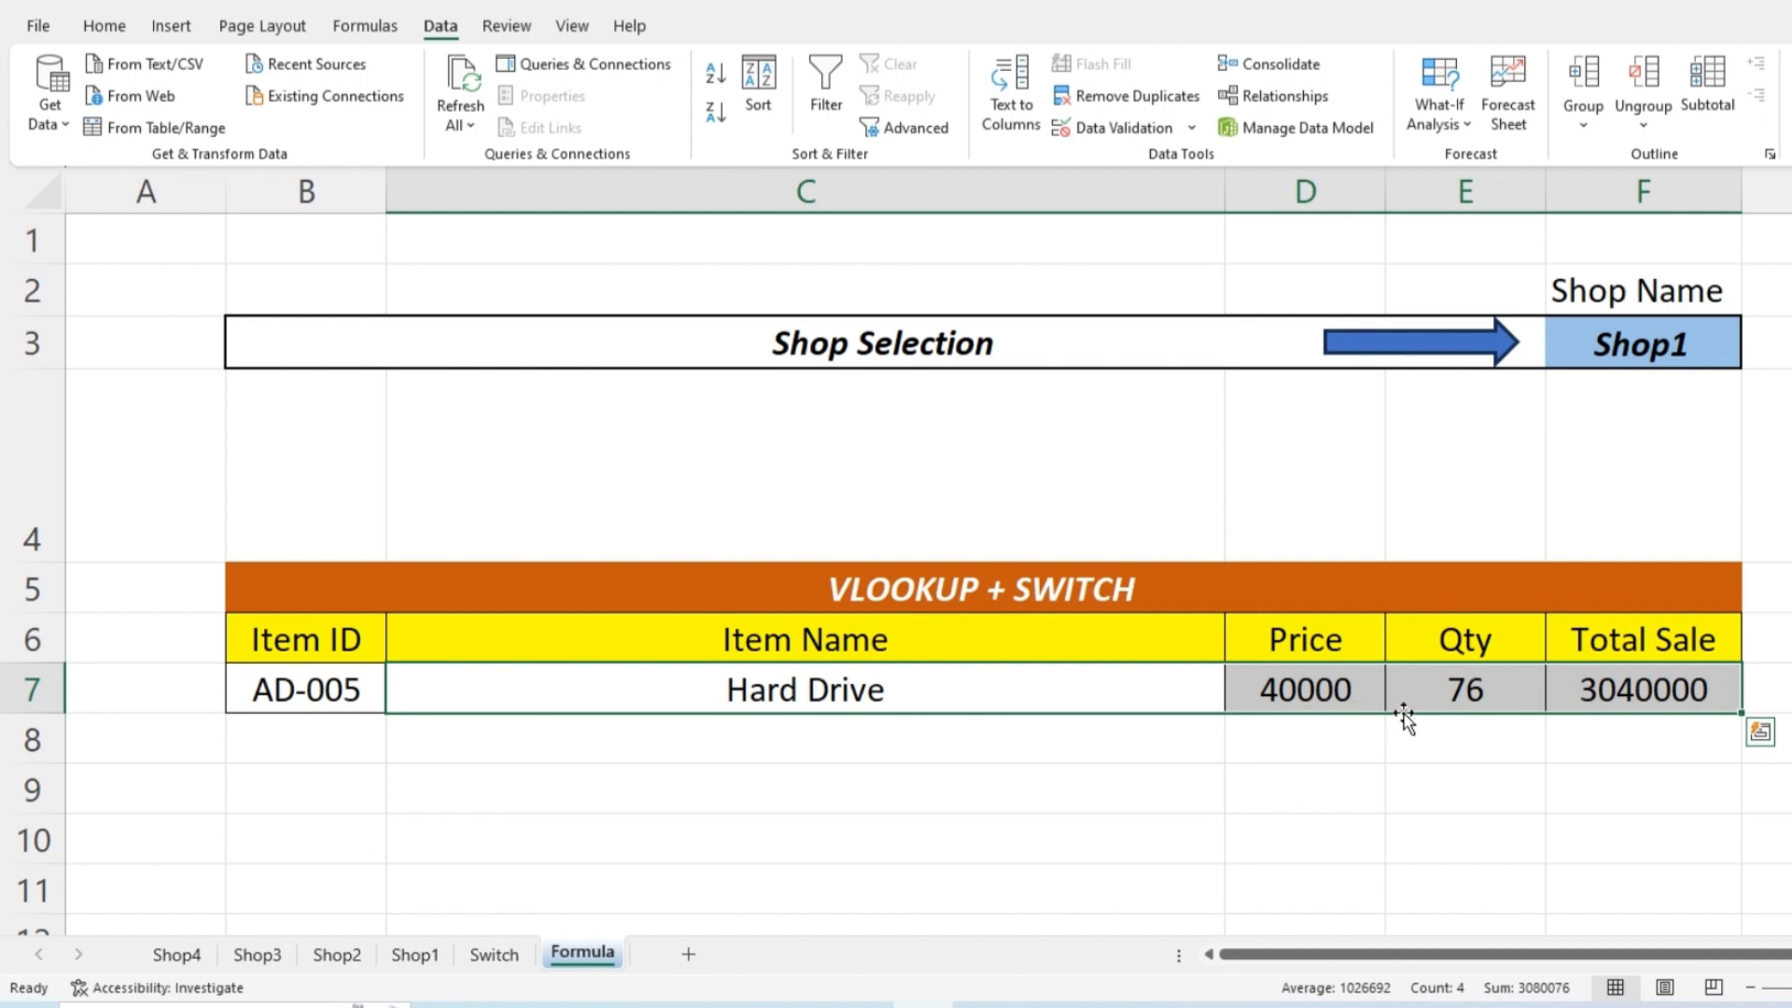
left_click(980, 798)
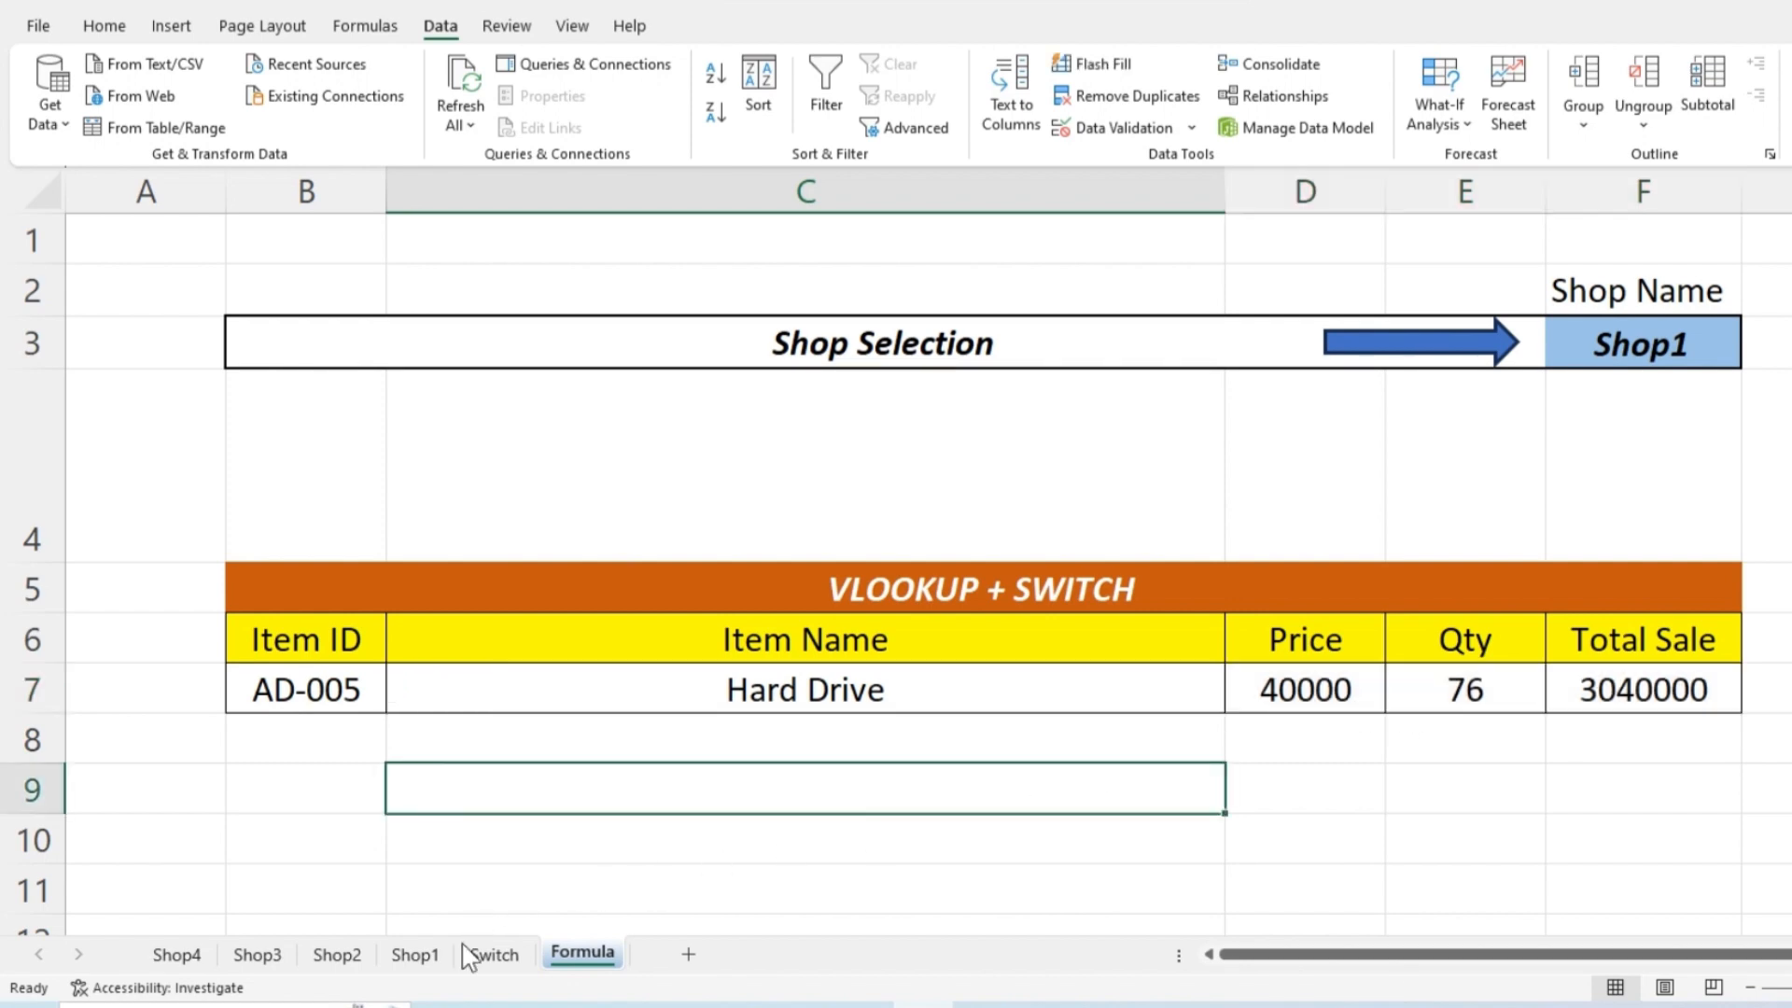
left_click(435, 964)
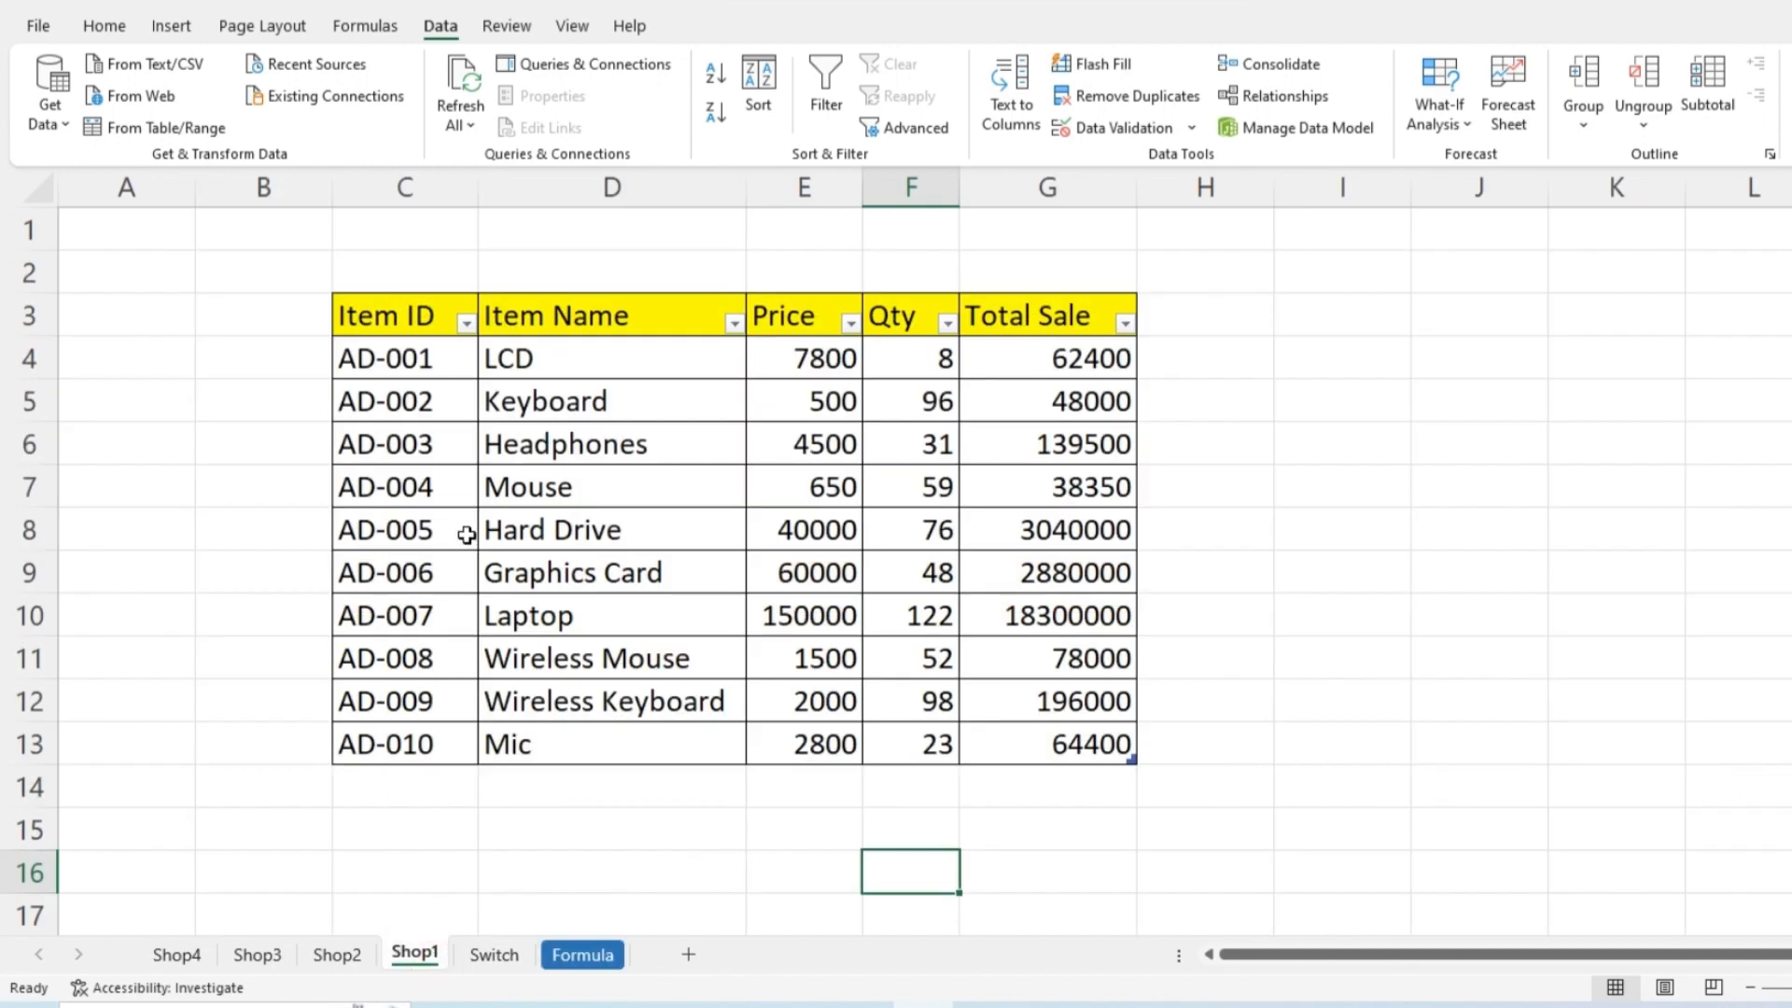
left_click_drag(436, 539, 1090, 530)
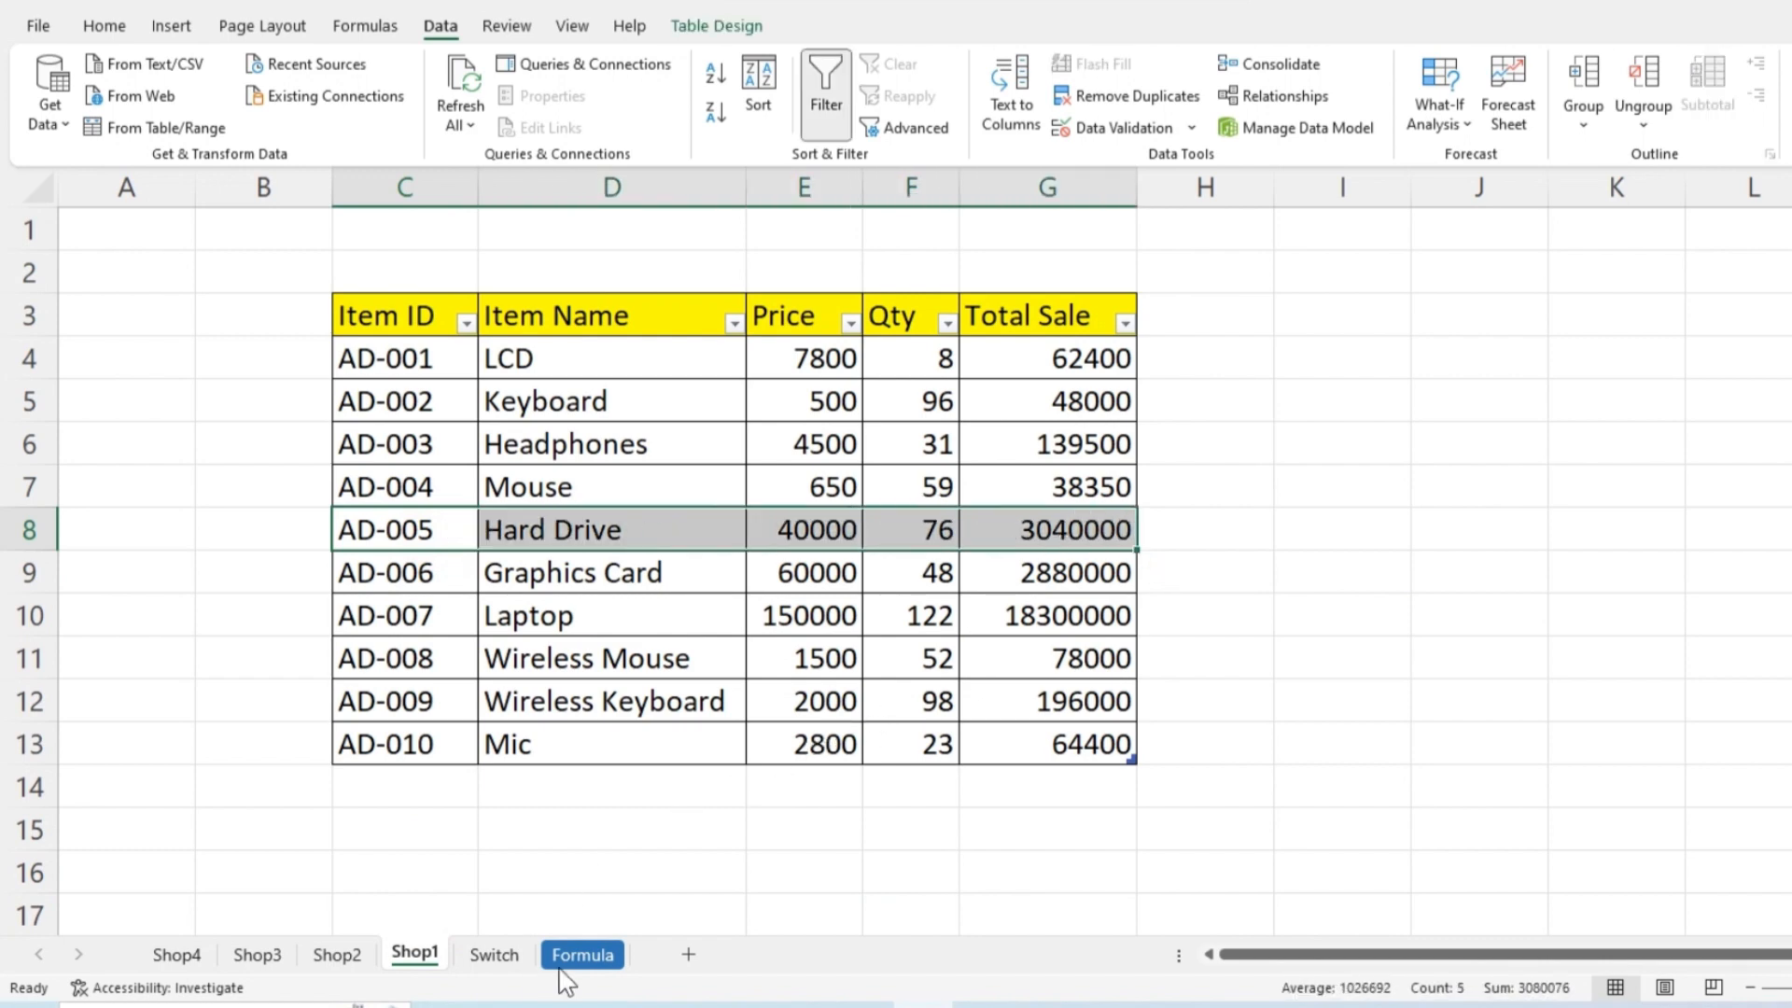
left_click(582, 956)
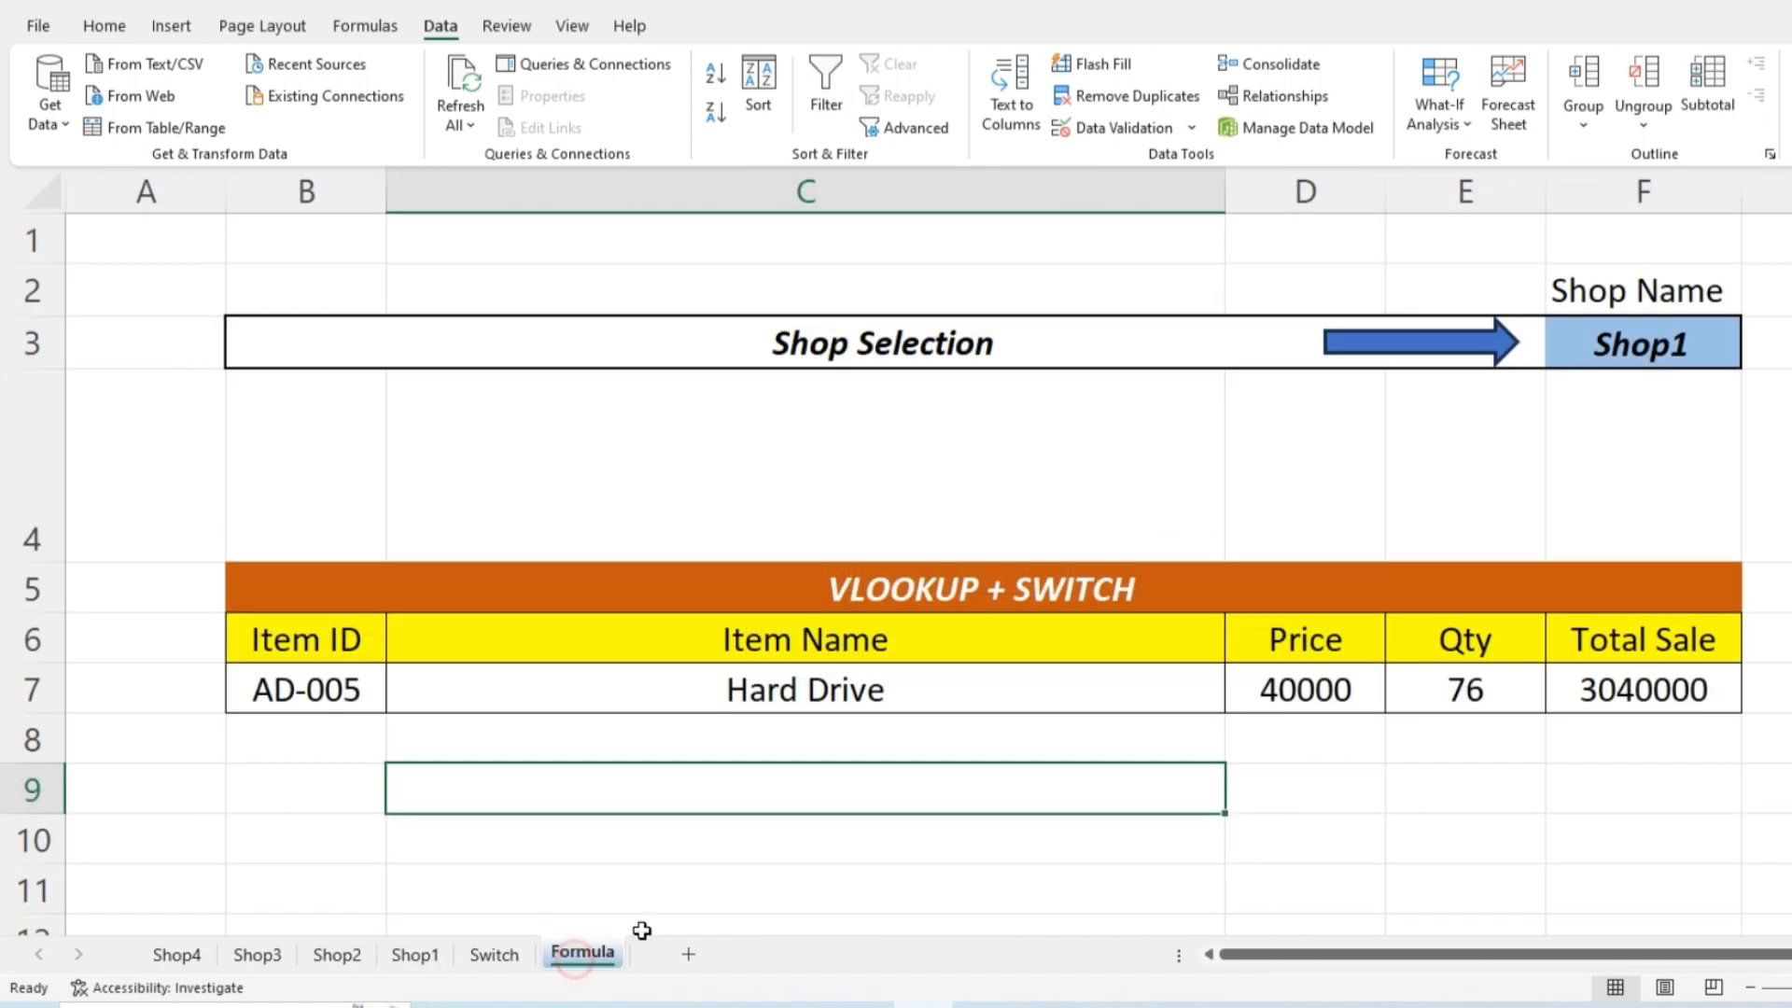
Step: Choose Shop4 as the shop name in F3
left_click(1715, 341)
left_click(1751, 357)
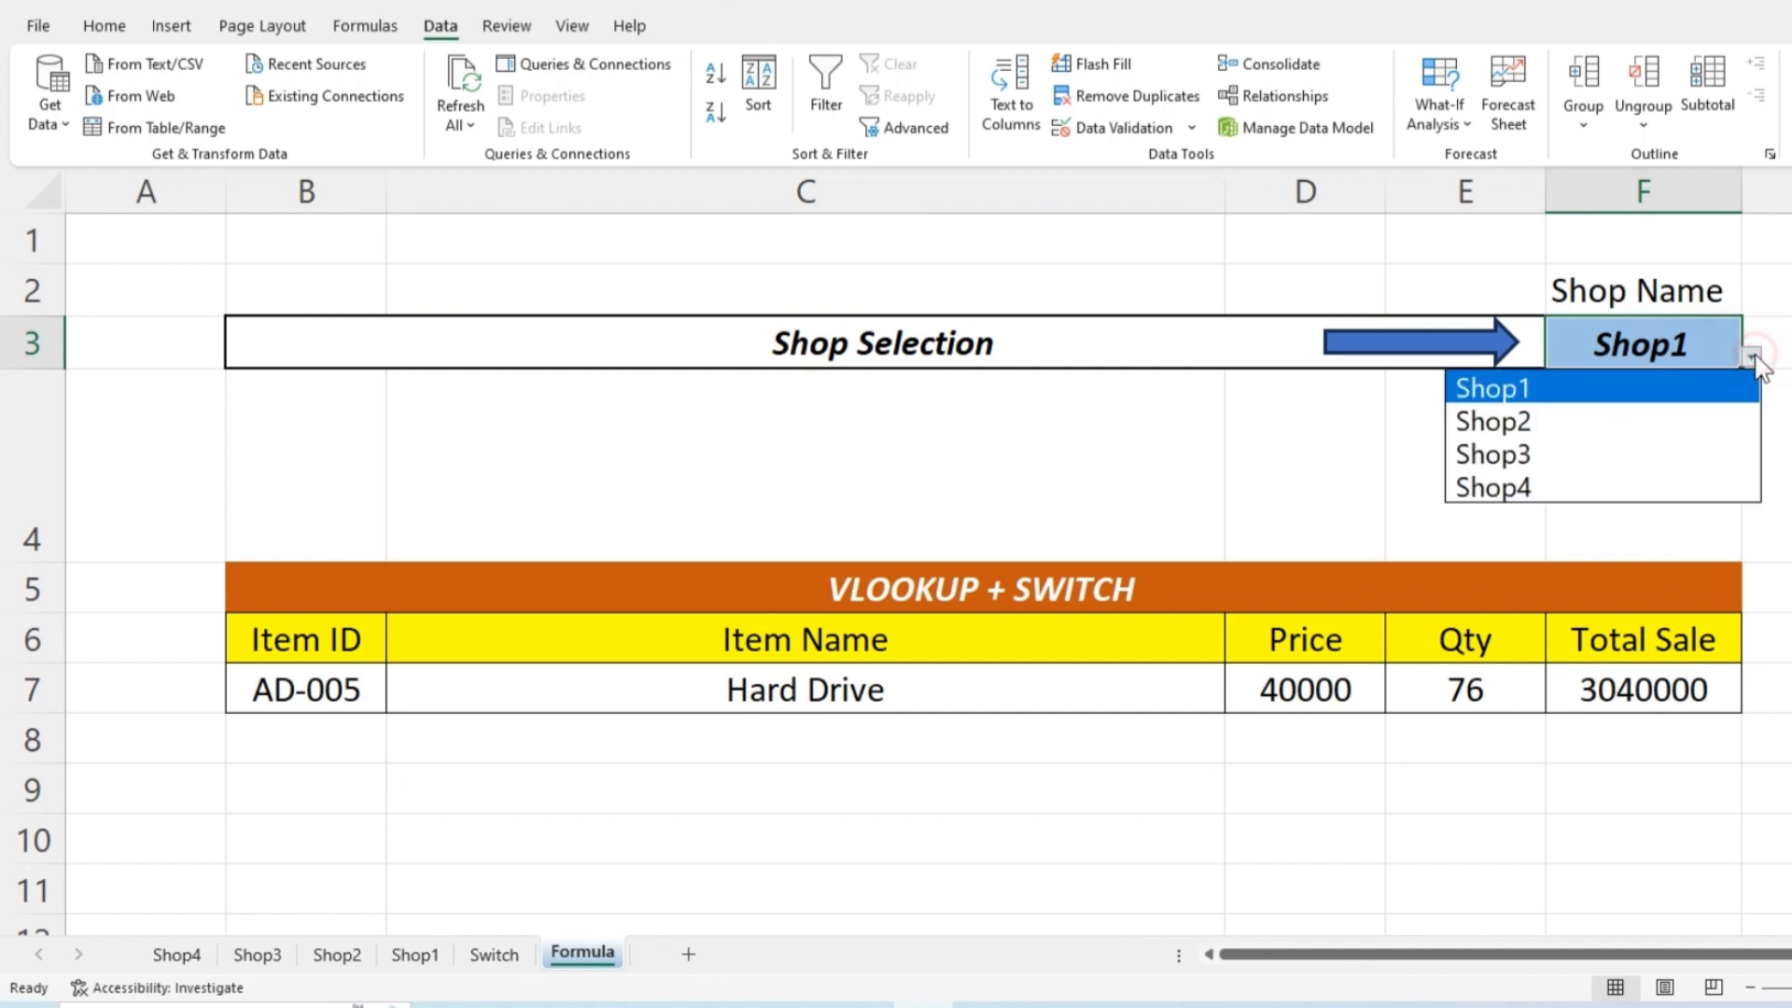
left_click(1566, 486)
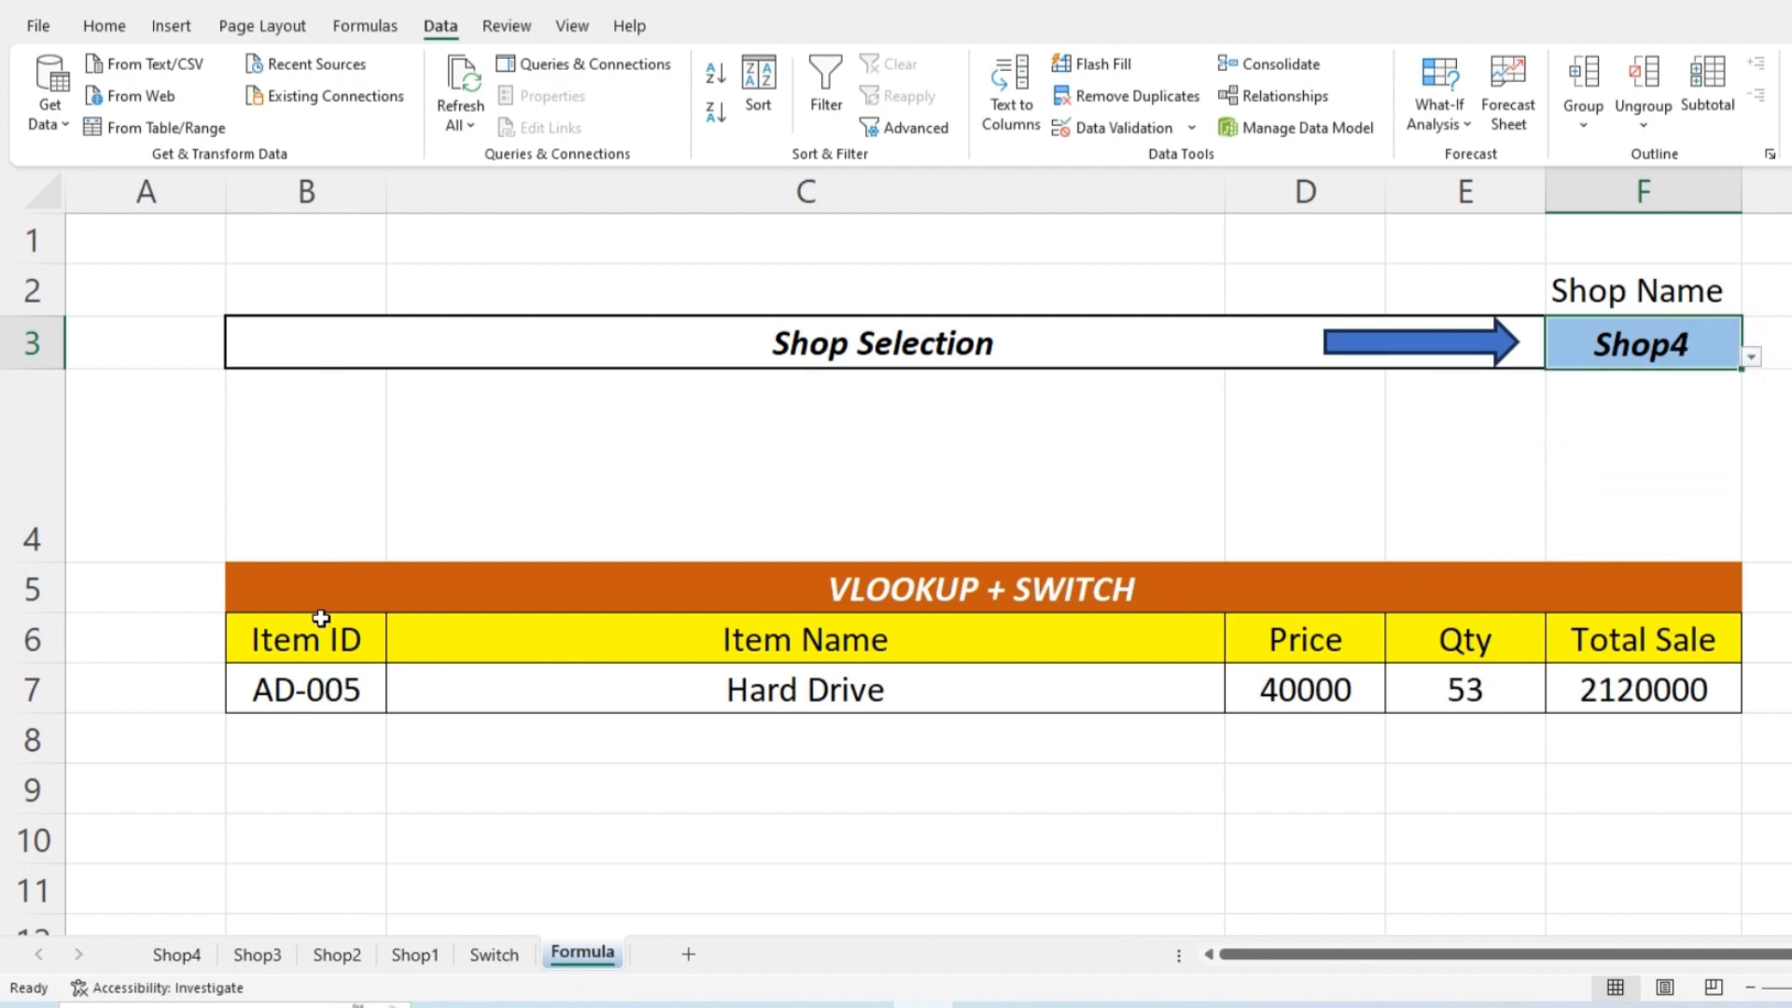
Step: Check the lookup results in C7:F7 against the AD-005 row on the Shop4 sheet, and return to the Formula sheet
left_click_drag(1048, 688, 1599, 688)
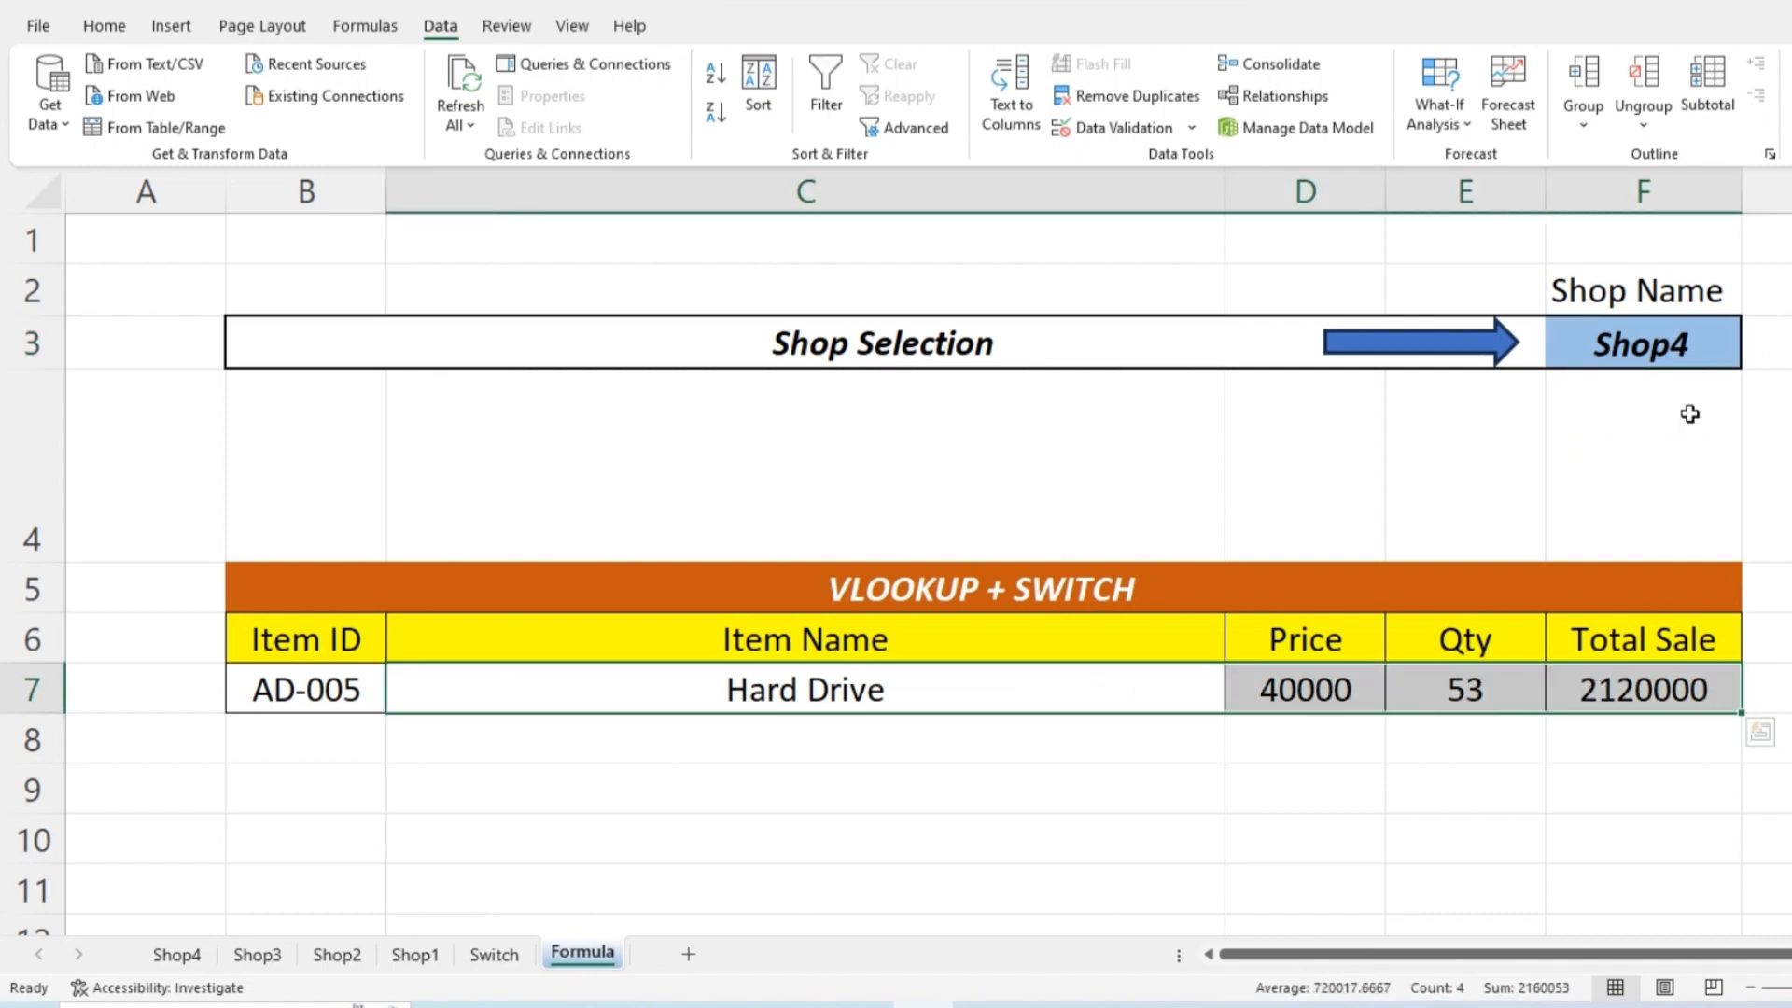
left_click(179, 954)
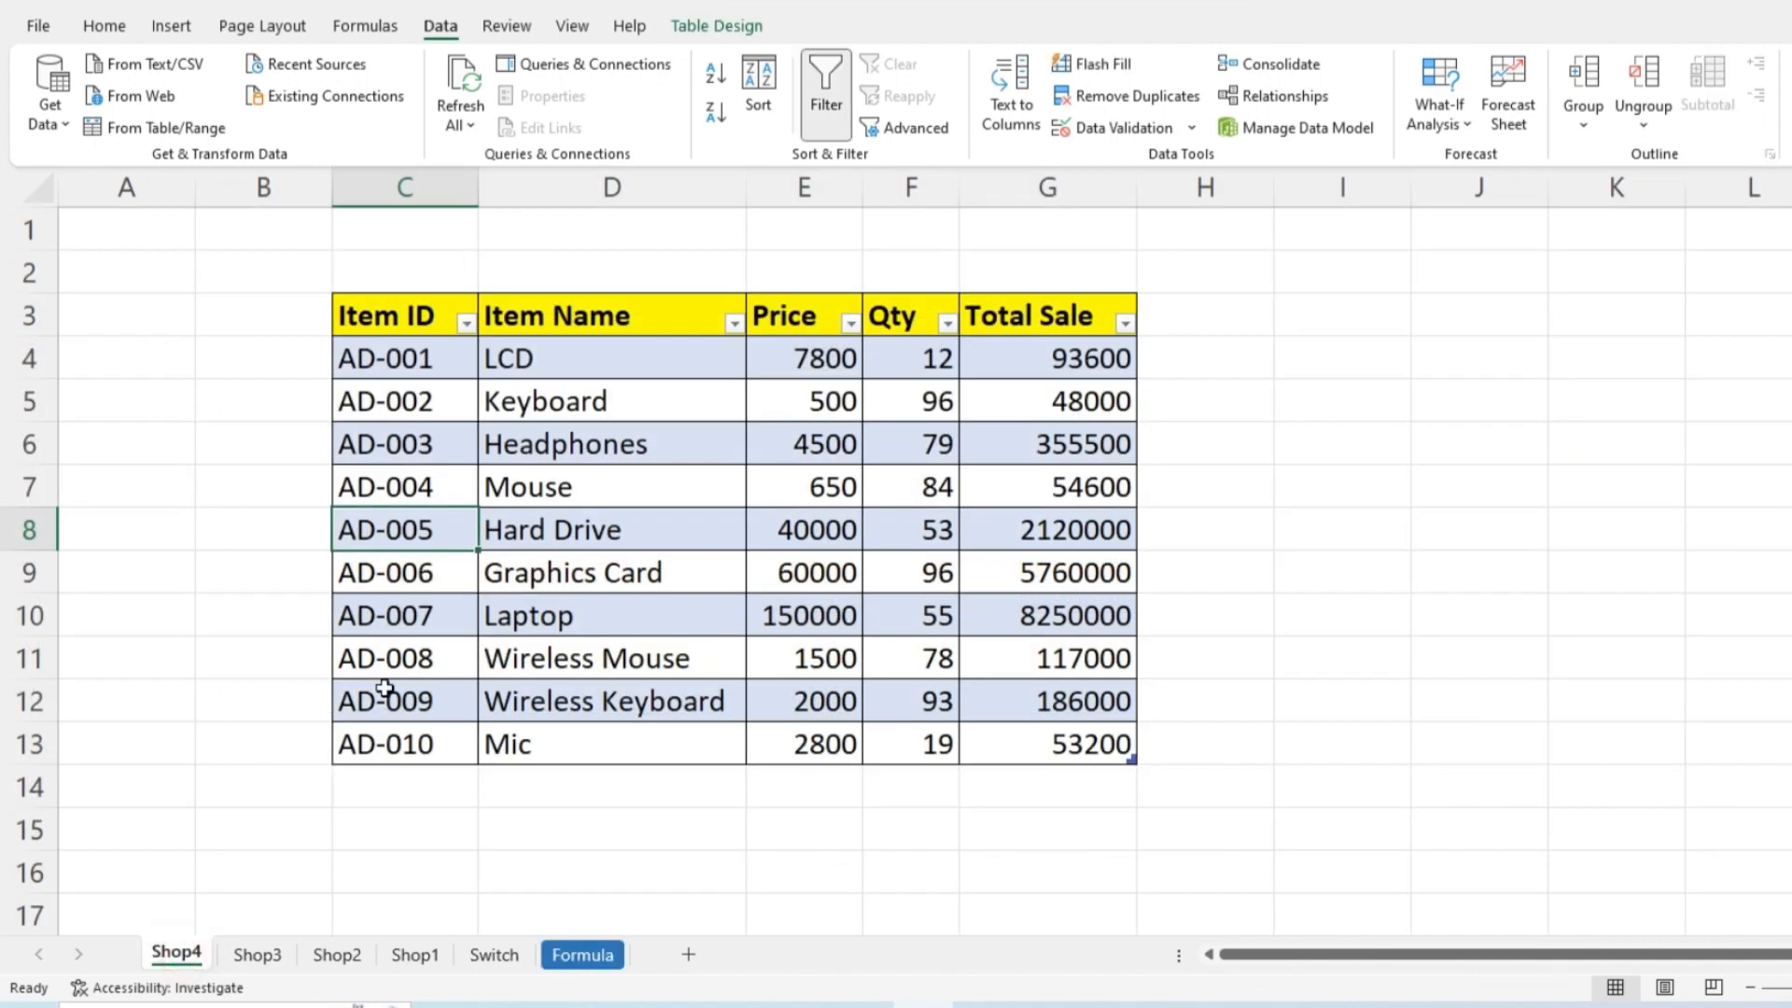
left_click_drag(446, 527, 1048, 542)
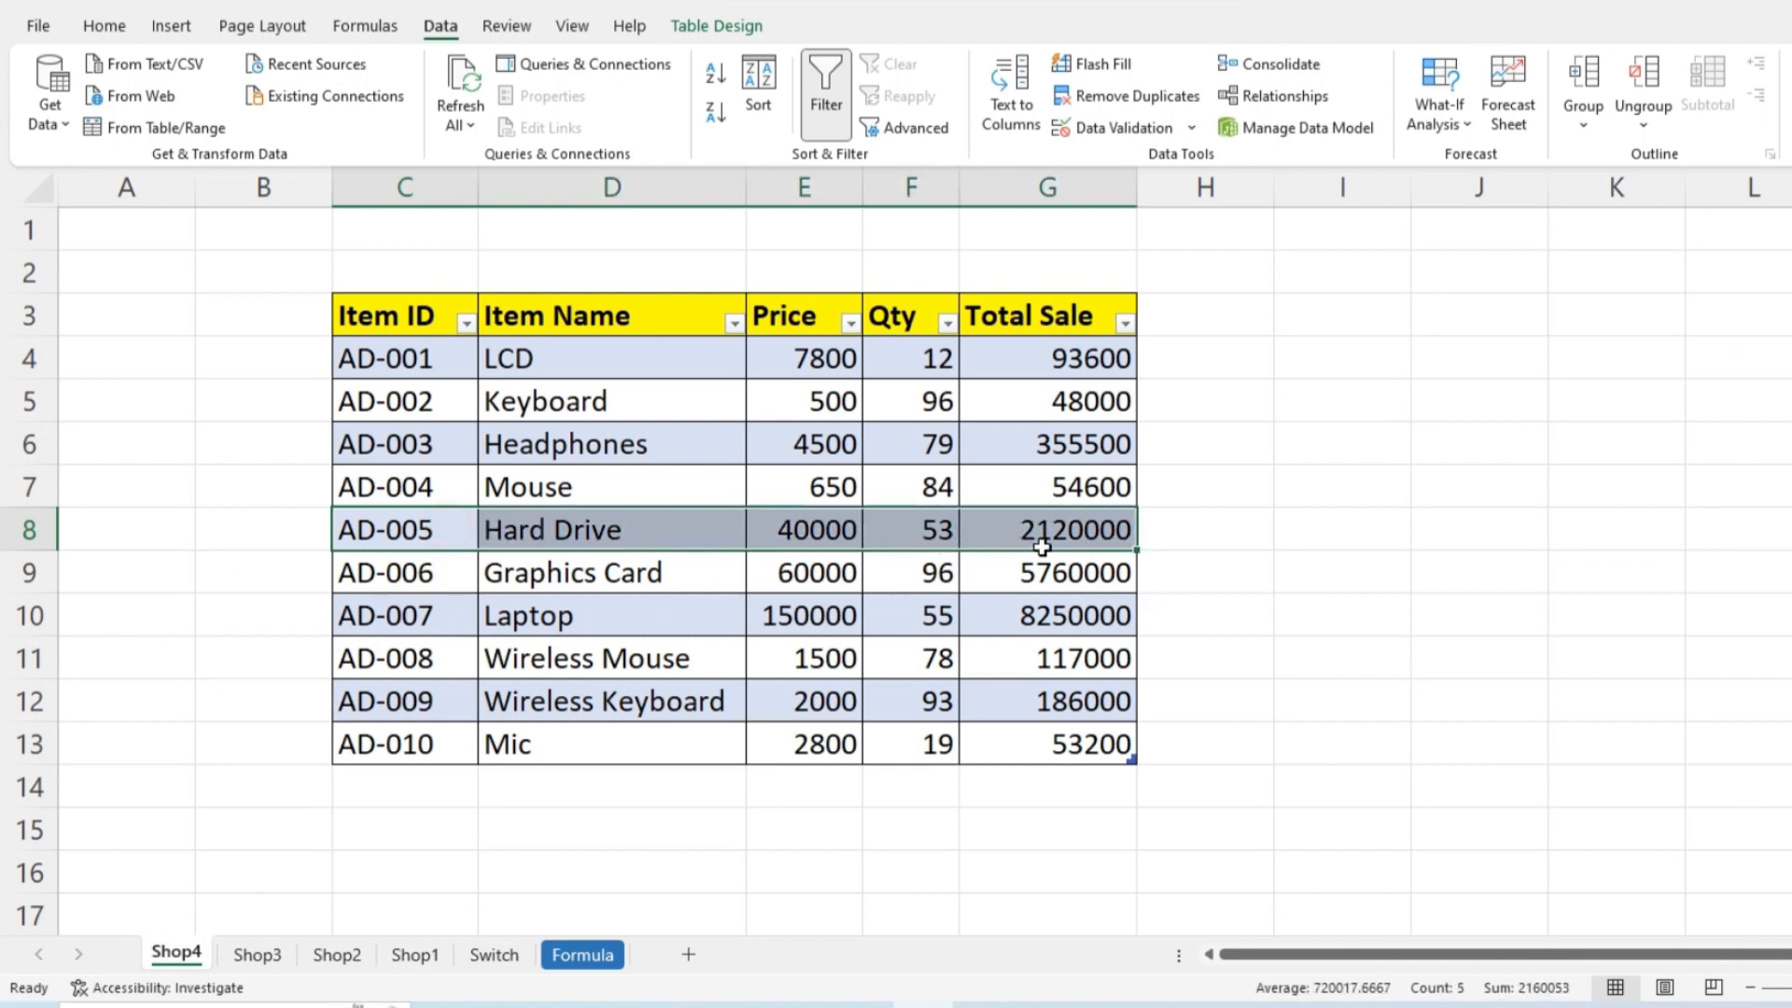
left_click(571, 955)
left_click(1437, 701)
left_click(1302, 789)
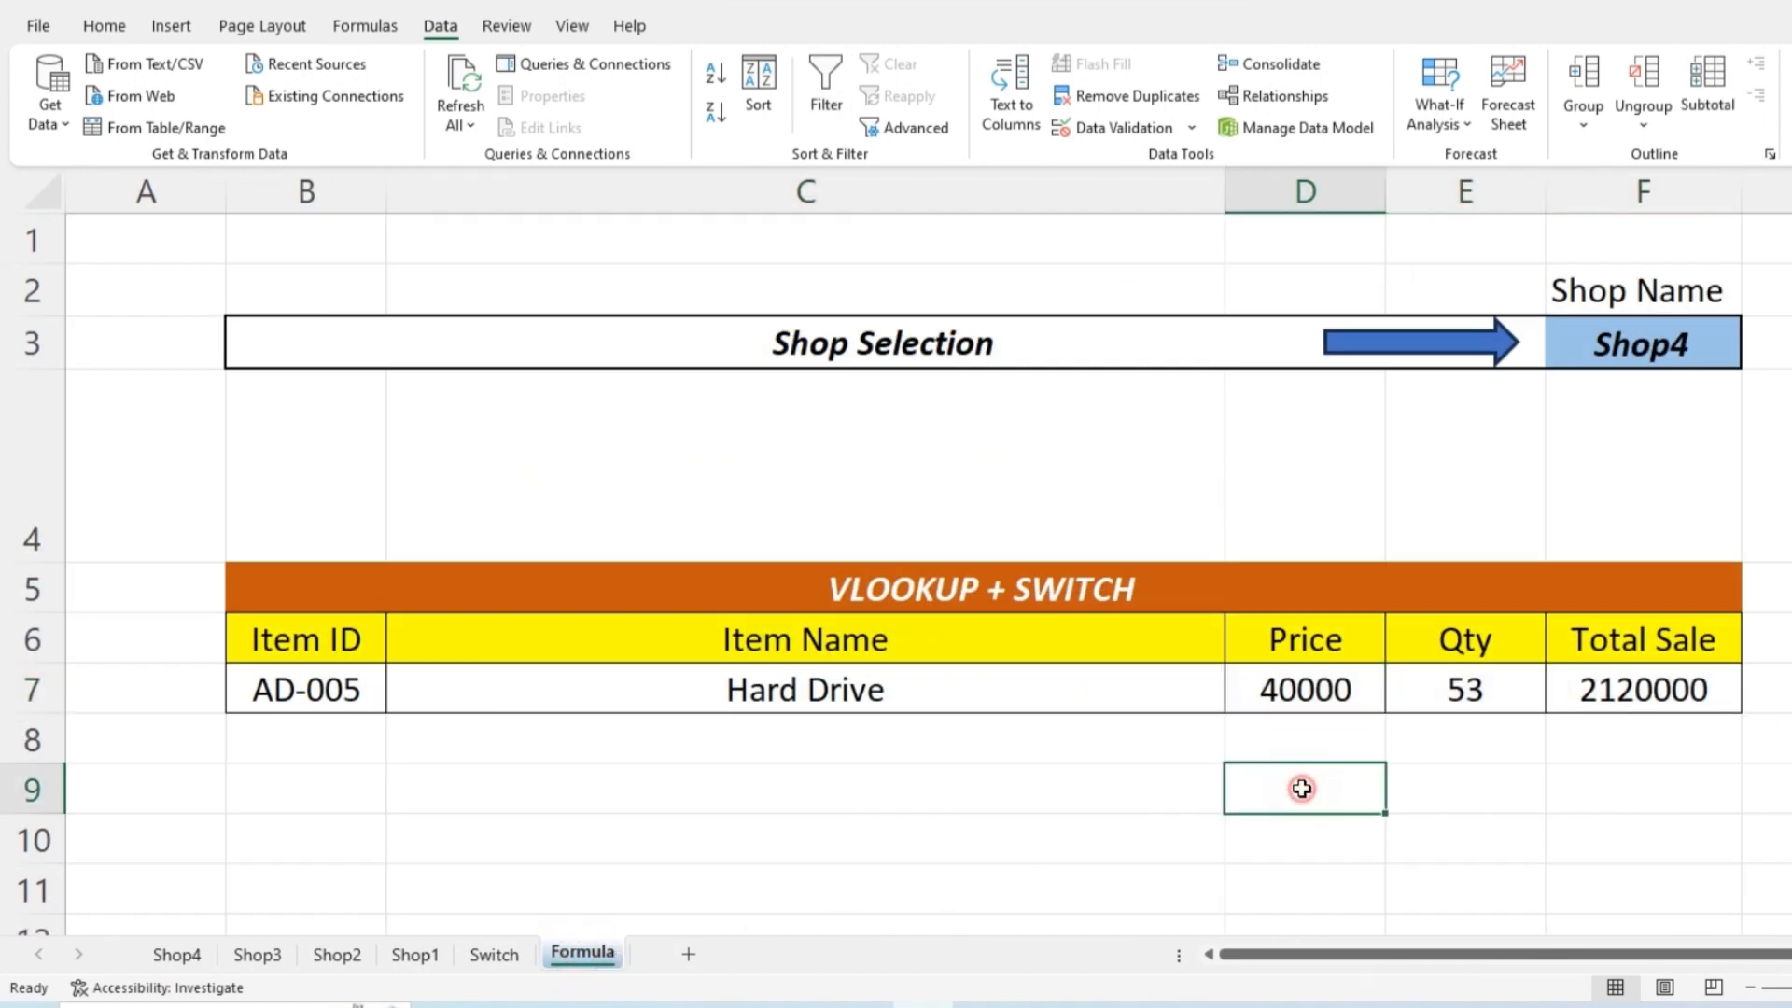